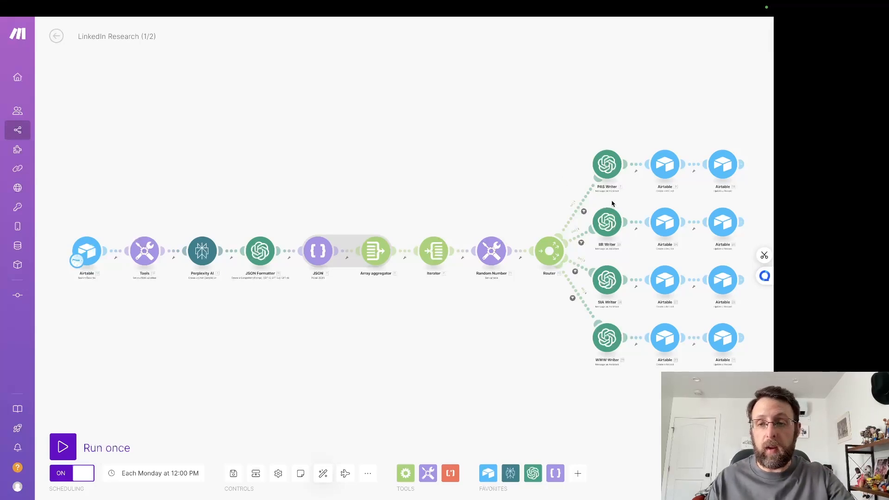
# Step: Select the three lower writer branches after the router and move them down, away from the PAS Writer branch
pyautogui.moveTo(592, 203); pyautogui.dragTo(738, 368)
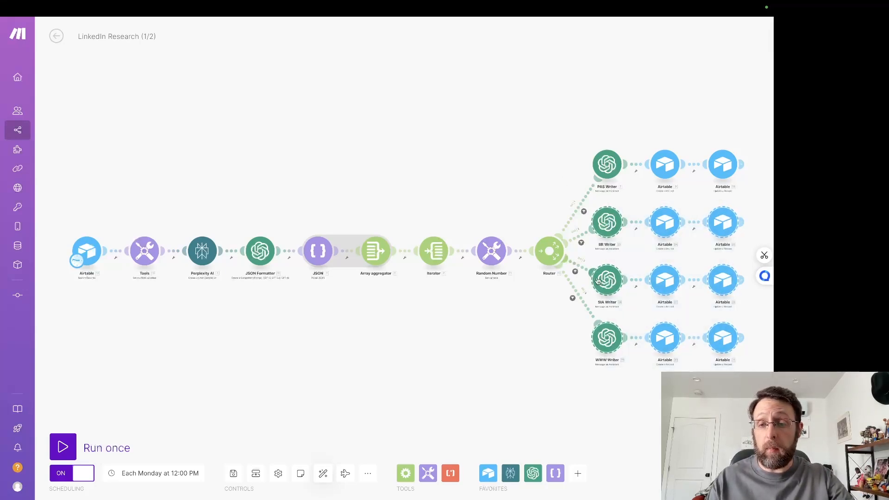
pyautogui.moveTo(603, 283); pyautogui.dragTo(610, 391)
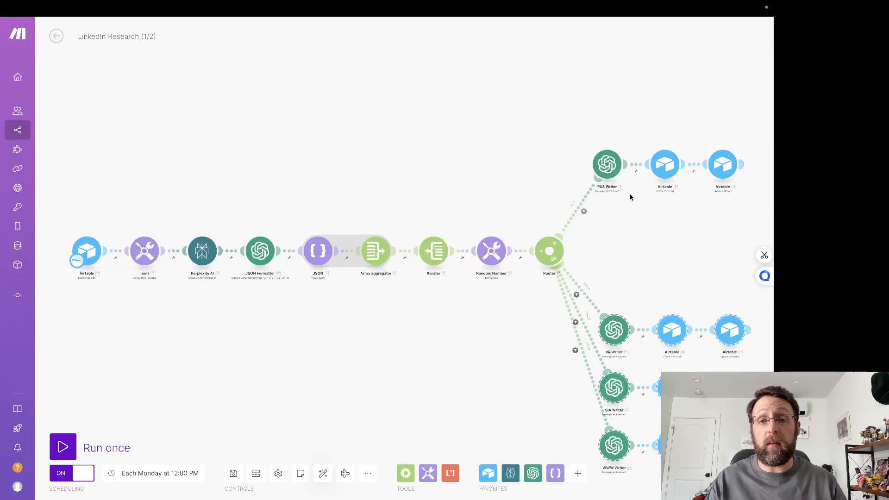
# Step: Switch to the LinkedIn activity page and review the recently published posts
pyautogui.moveTo(477, 65)
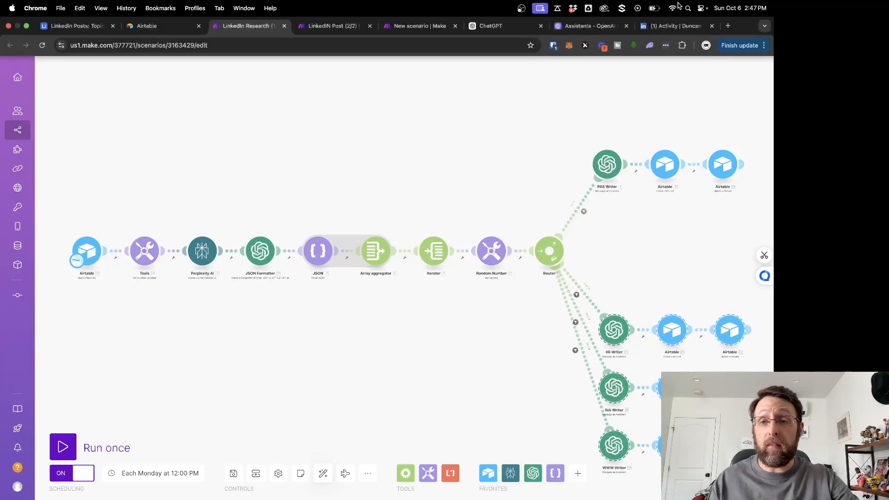
pyautogui.click(674, 26)
pyautogui.scroll(-5, 334, 320)
pyautogui.scroll(-7, 335, 320)
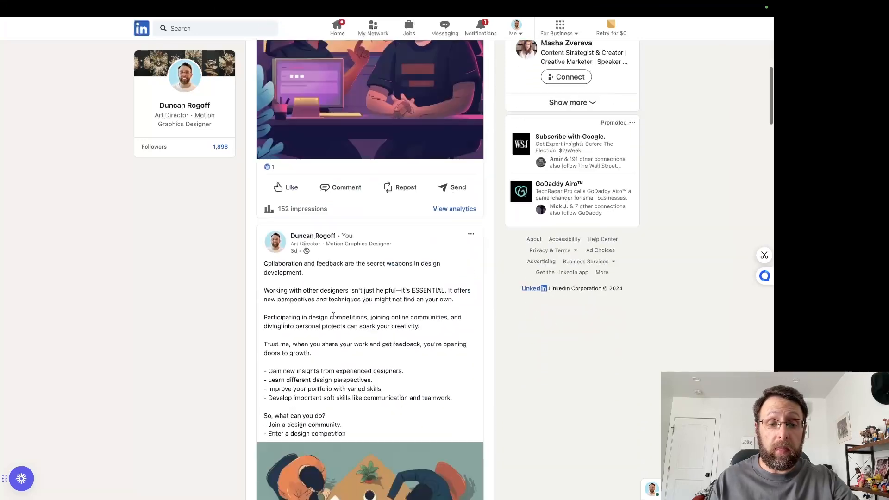
pyautogui.scroll(-10, 312, 315)
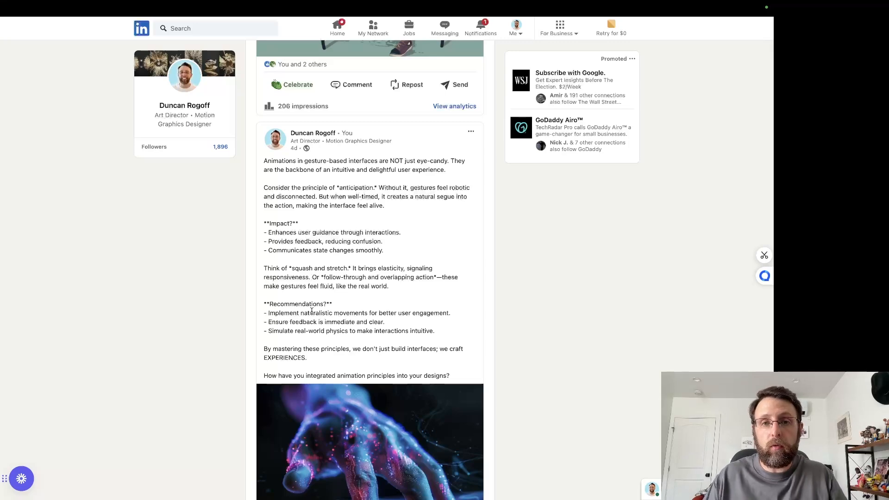
pyautogui.scroll(-13, 151, 290)
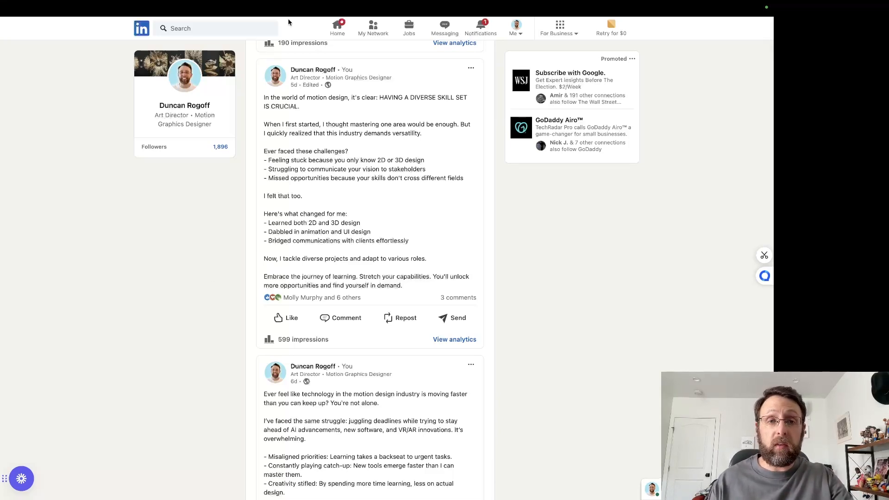
# Step: View the Airtable topics grid, the LinkedIn Research (1/2) scenario and the LinkedIN Post (2/2) scenario
pyautogui.moveTo(297, 7)
pyautogui.click(72, 27)
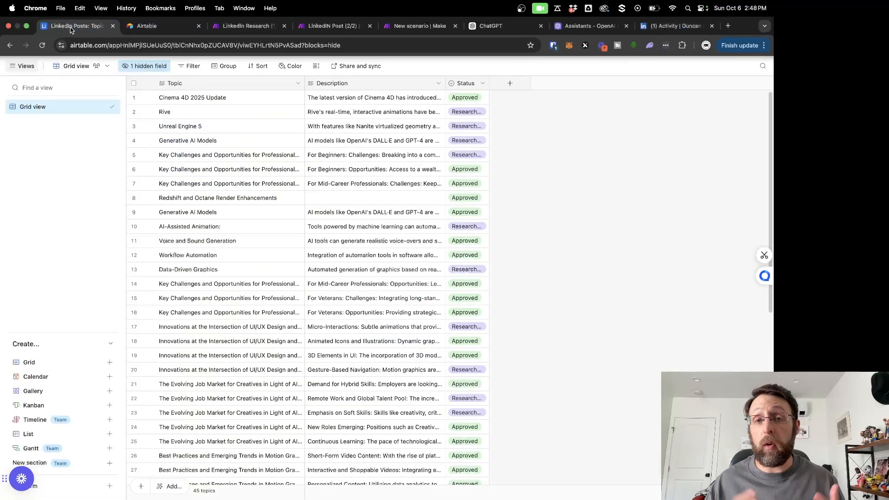
pyautogui.click(245, 26)
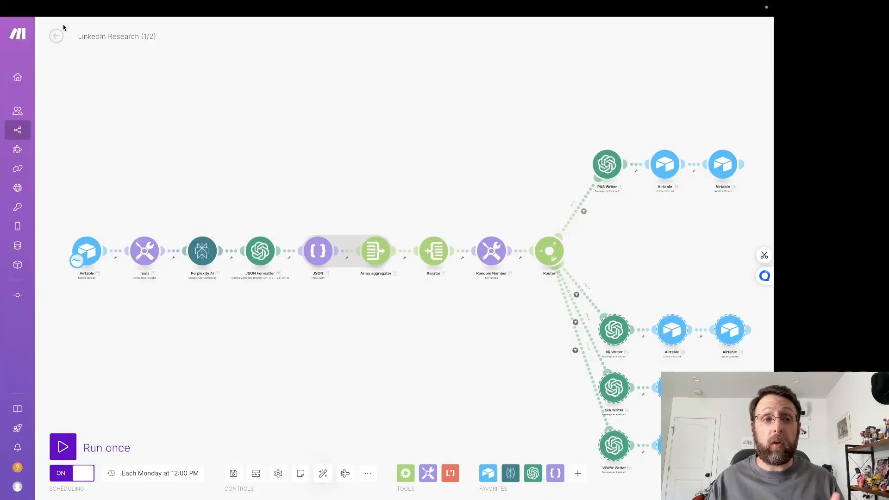
pyautogui.moveTo(65, 22)
pyautogui.click(341, 28)
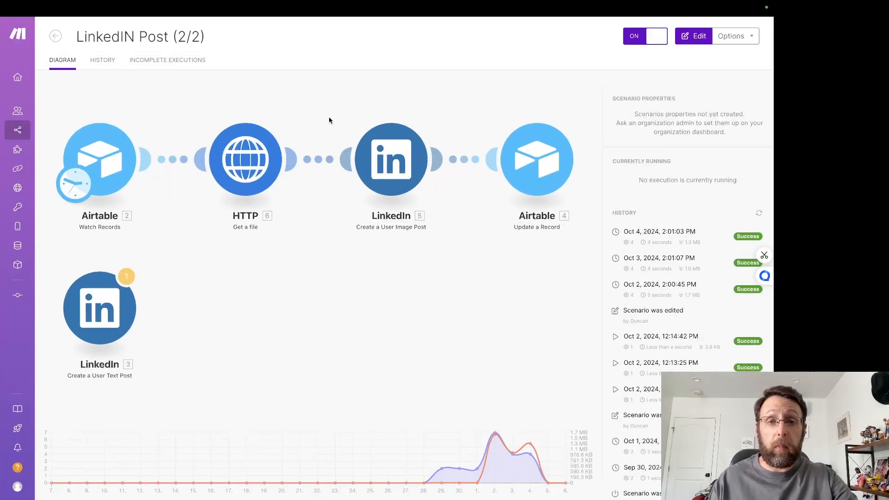
# Step: Switch to the LinkedIn Posts base in Airtable and review its Topics and Posts tables
pyautogui.moveTo(98, 4)
pyautogui.click(74, 27)
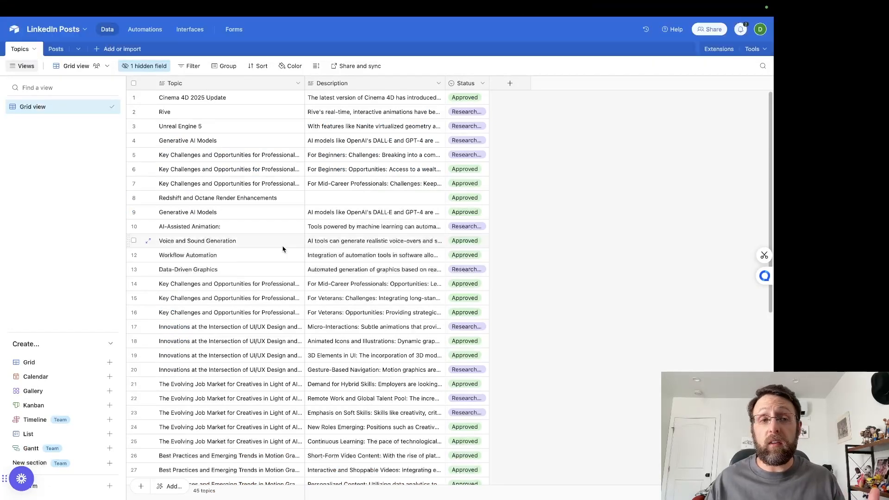
pyautogui.scroll(-10, 282, 249)
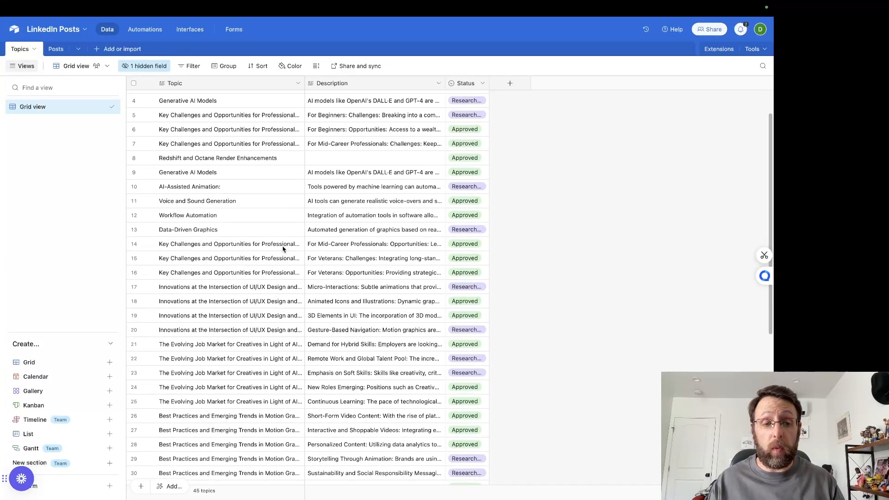
pyautogui.click(55, 49)
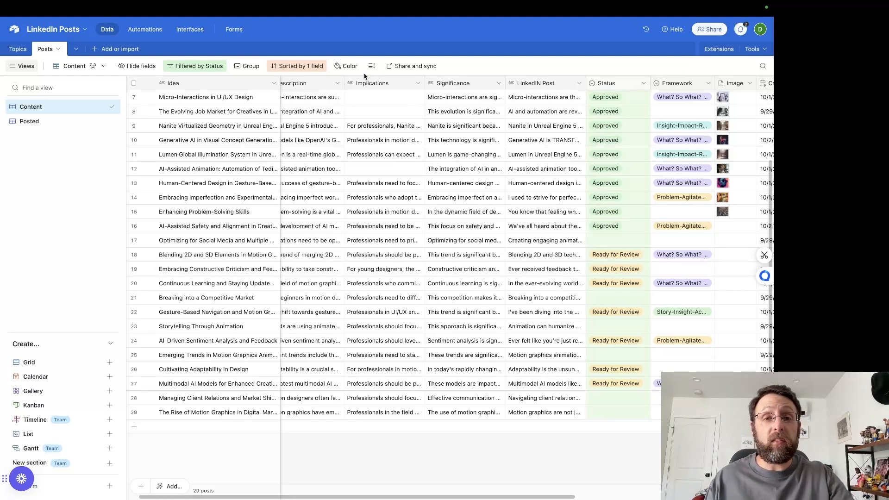
# Step: Return to the LinkedIn Research (1/2) scenario in Make and examine its first modules
pyautogui.moveTo(336, 4)
pyautogui.click(245, 26)
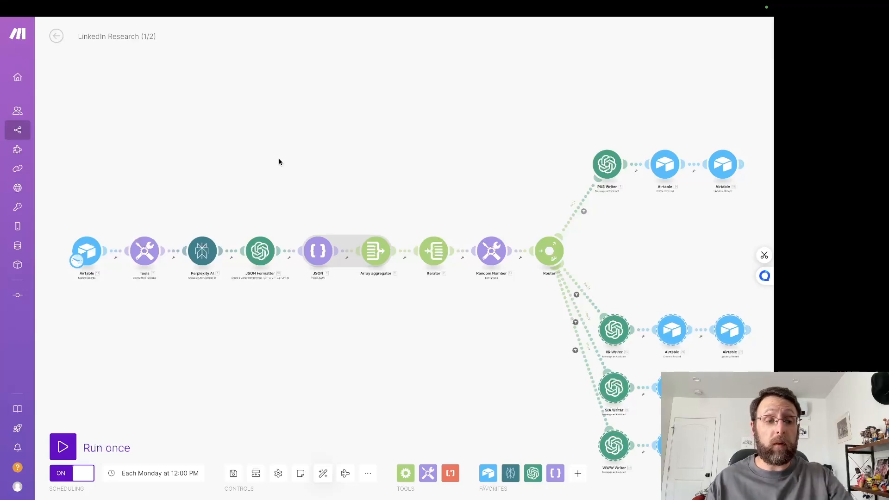
pyautogui.scroll(1, 157, 202)
pyautogui.scroll(2, 157, 202)
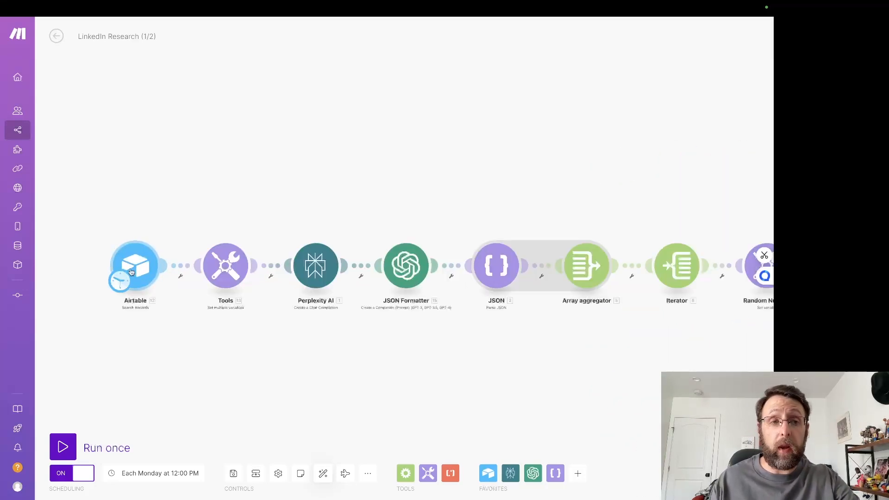
# Step: Switch to Airtable's Topics table and read the full topic names on motion design careers, UI/UX and the job market
pyautogui.moveTo(136, 1)
pyautogui.click(73, 27)
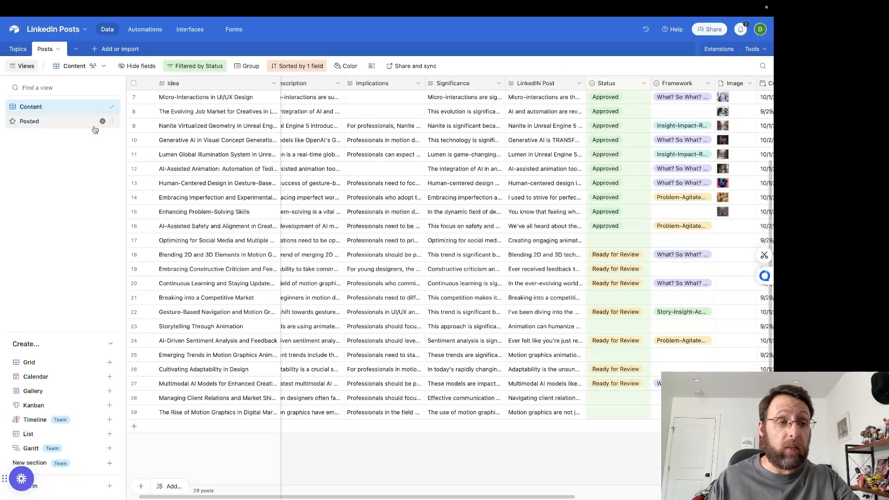
pyautogui.click(15, 50)
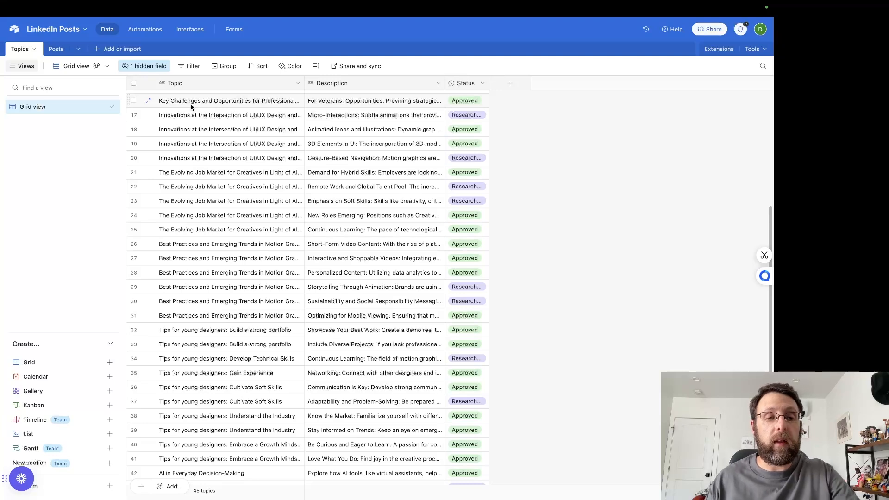
pyautogui.click(241, 107)
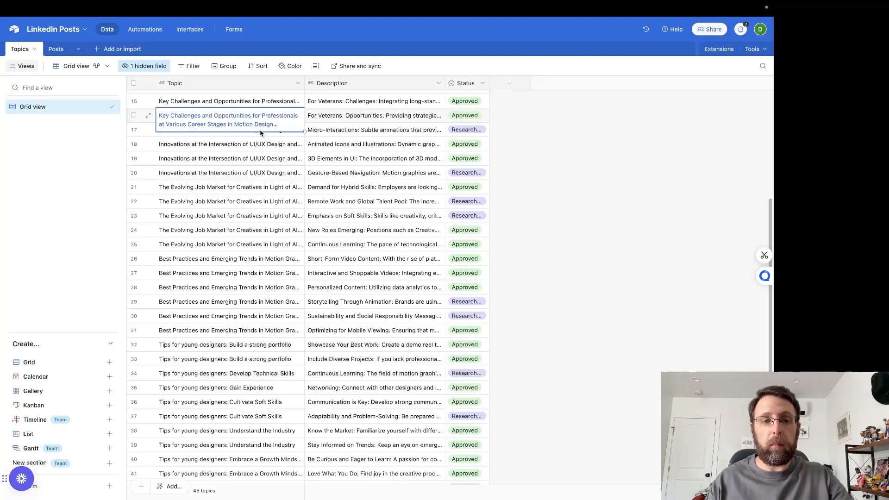
pyautogui.click(251, 146)
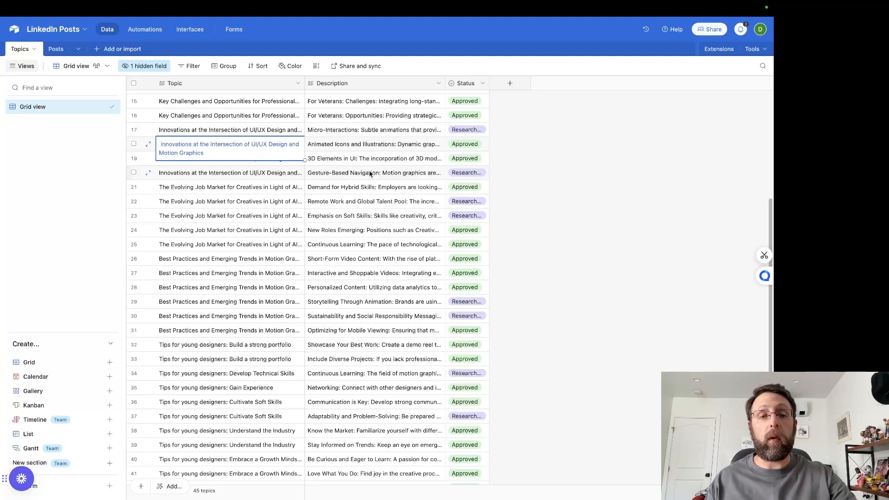
pyautogui.click(217, 219)
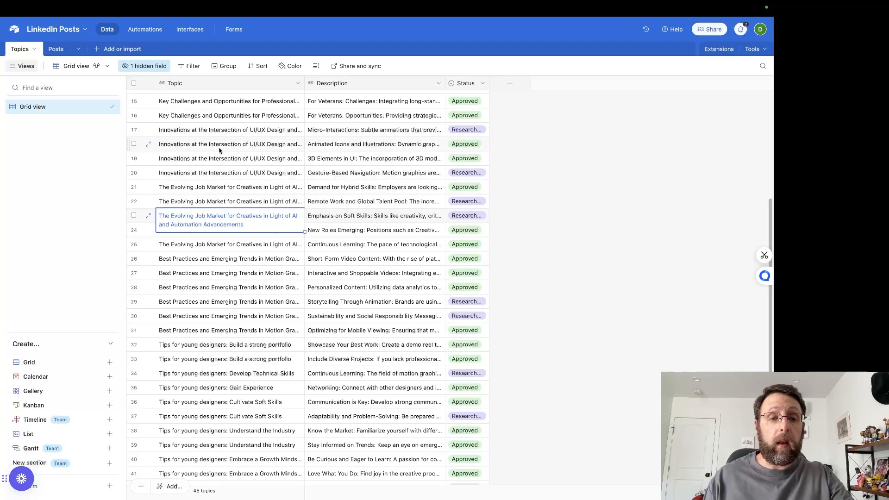
pyautogui.doubleClick(254, 130)
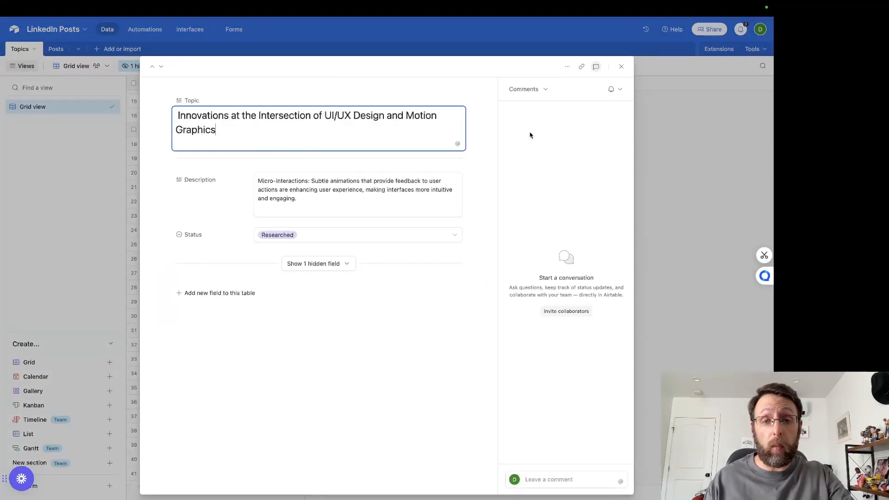
pyautogui.click(665, 183)
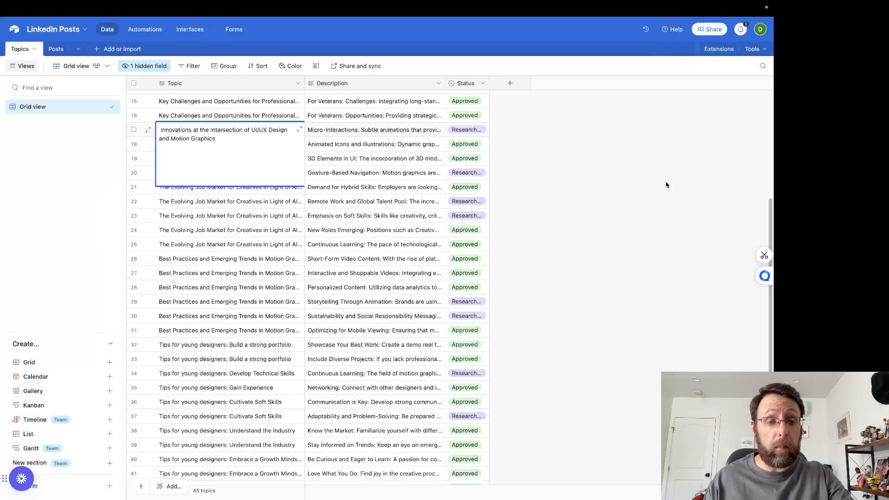
pyautogui.click(246, 205)
pyautogui.click(246, 205)
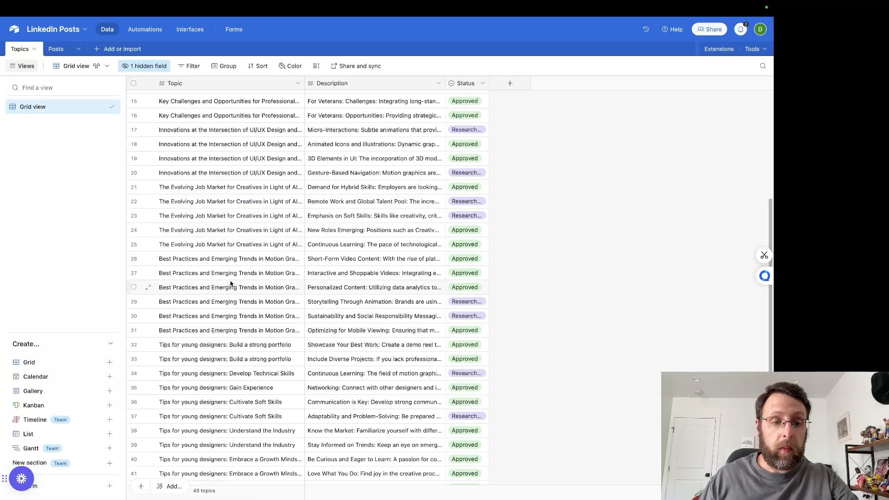
# Step: Browse the rest of the Topics table and read the description of the Cinema 4D 2025 Update topic
pyautogui.scroll(-5, 234, 278)
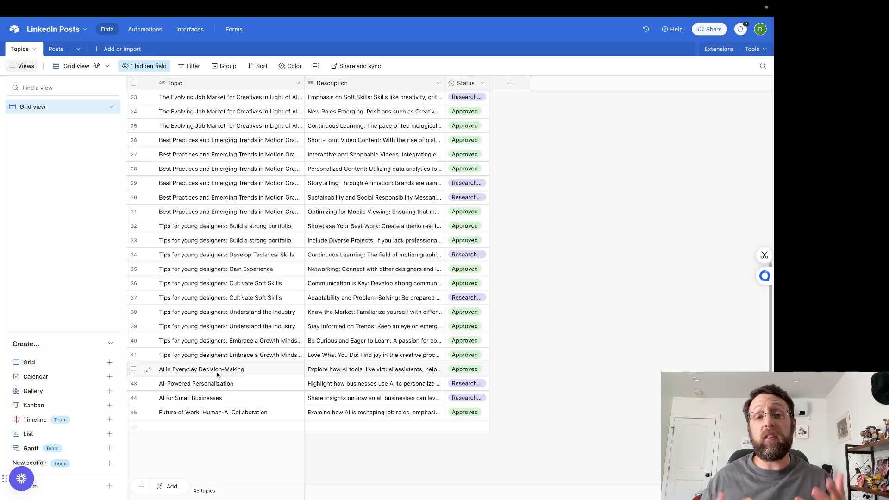
pyautogui.scroll(10, 217, 376)
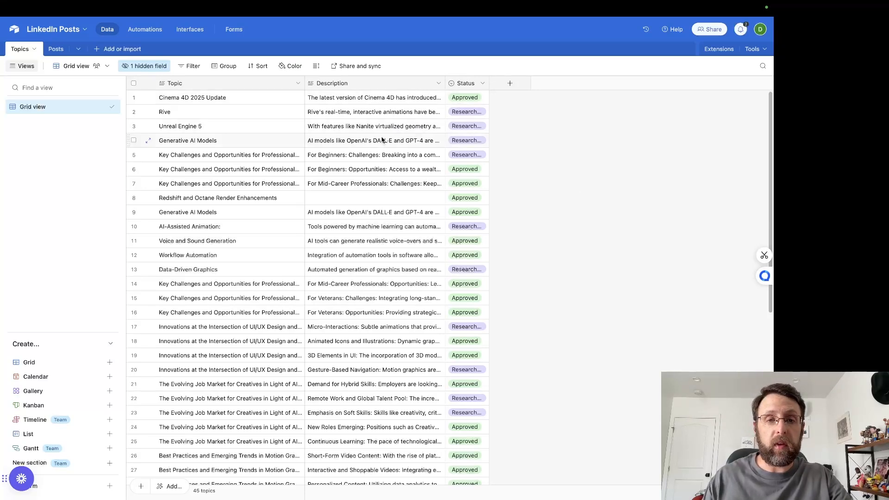
pyautogui.click(381, 101)
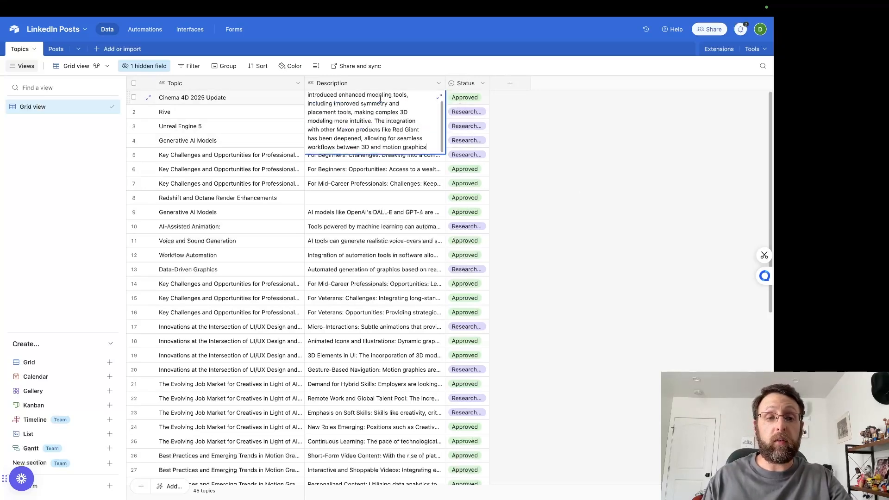
pyautogui.scroll(-2, 237, 134)
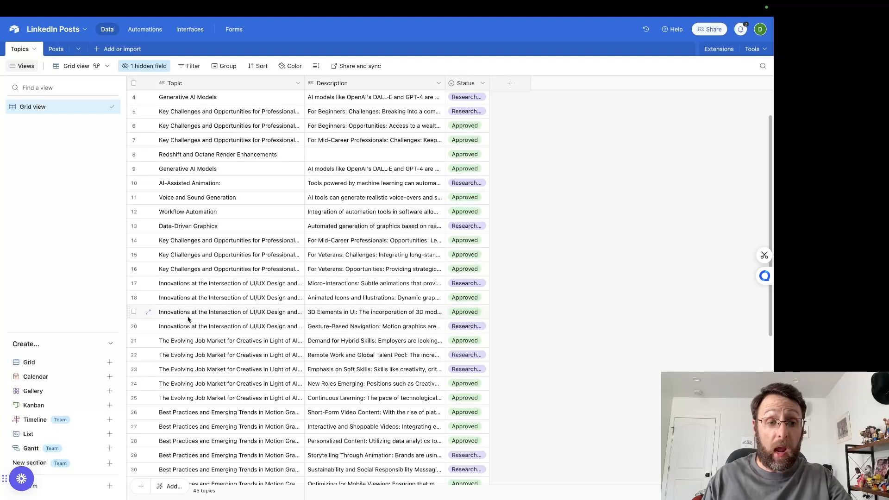
pyautogui.doubleClick(235, 241)
pyautogui.click(650, 322)
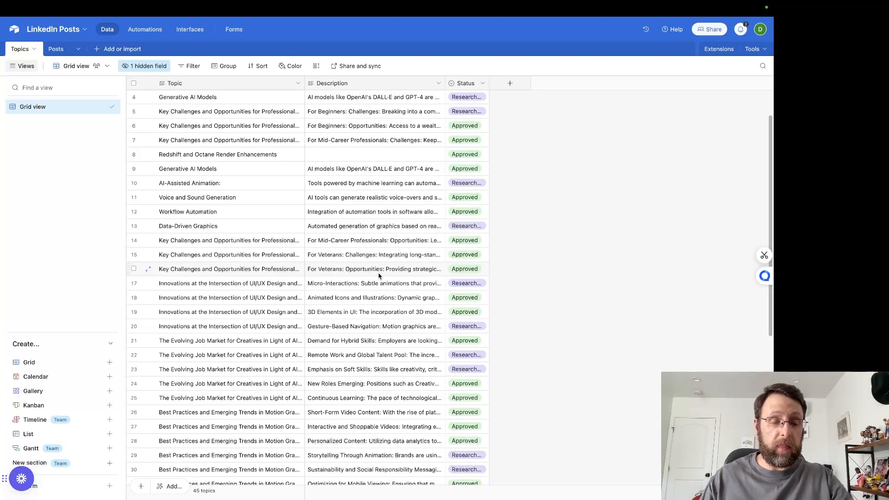
# Step: Switch to the LinkedIn Research (1/2) scenario in Make and examine the settings of its Airtable Search Records module
pyautogui.moveTo(313, 3)
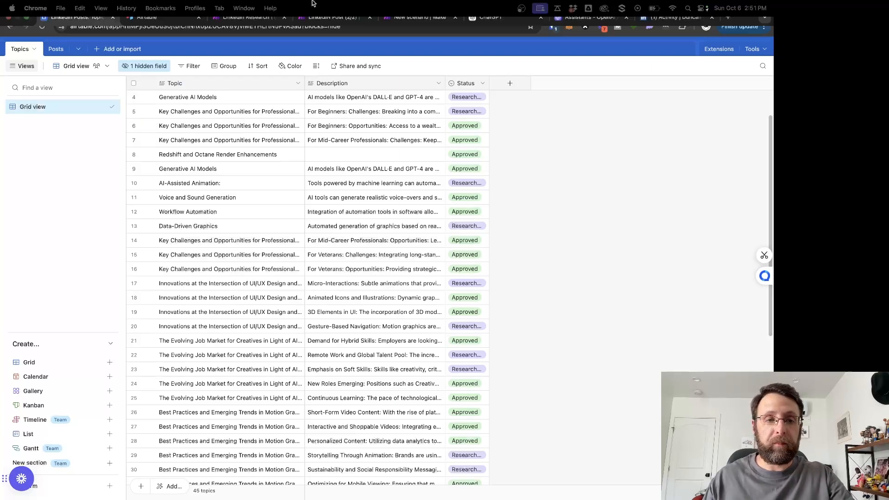
pyautogui.click(250, 26)
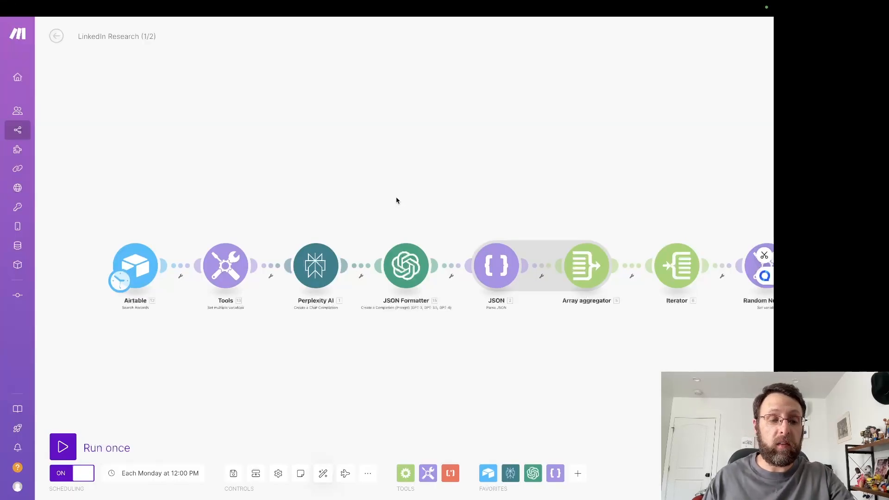
pyautogui.click(135, 266)
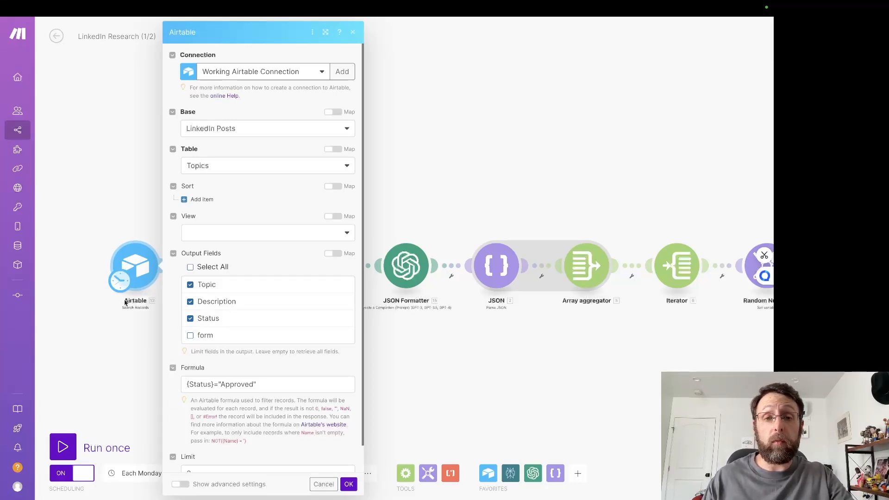
pyautogui.moveTo(25, 147)
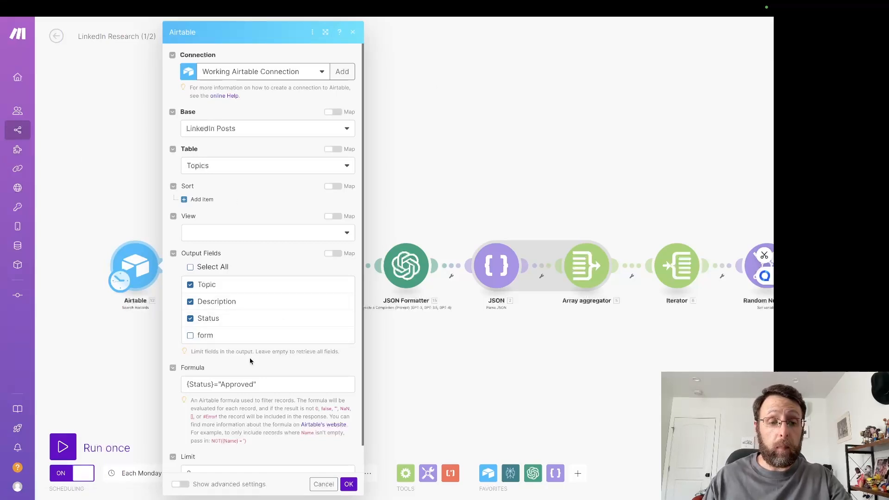
pyautogui.click(92, 138)
# Step: Replace the mapped value of the Topic variable in the Tools module with the text "automations"
pyautogui.click(226, 265)
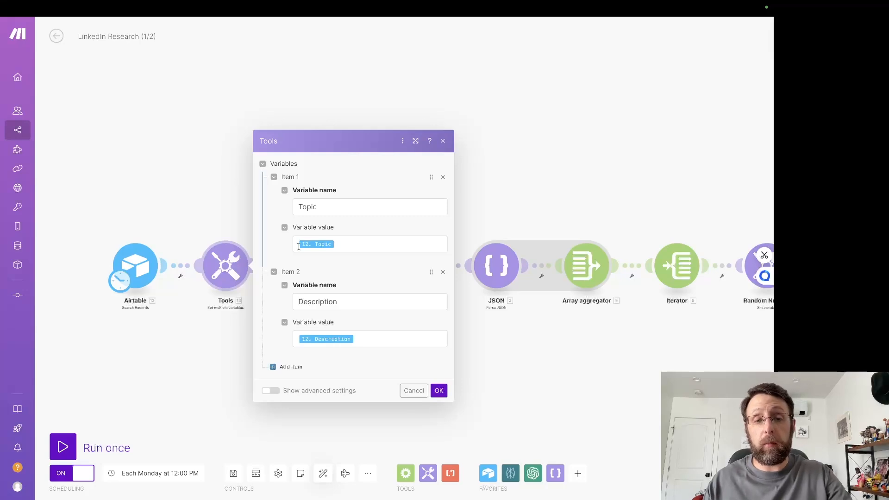
pyautogui.click(383, 246)
pyautogui.moveTo(383, 246); pyautogui.dragTo(298, 235)
pyautogui.write('automations')
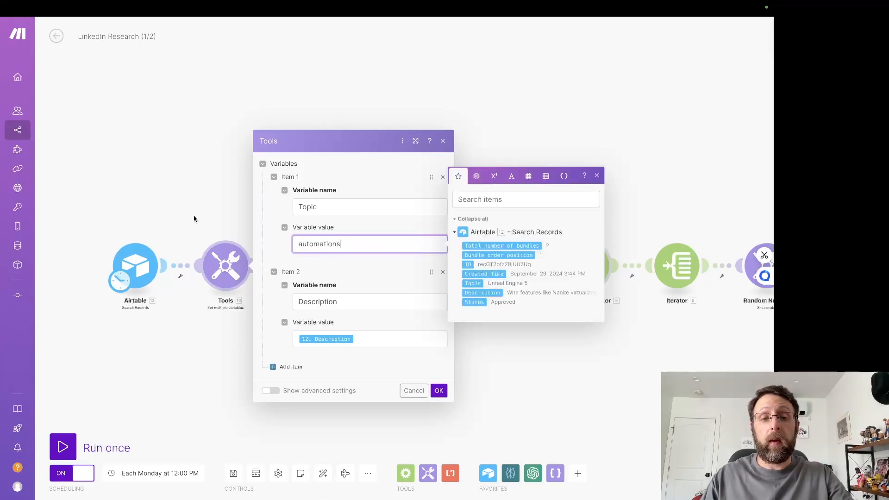
pyautogui.click(162, 179)
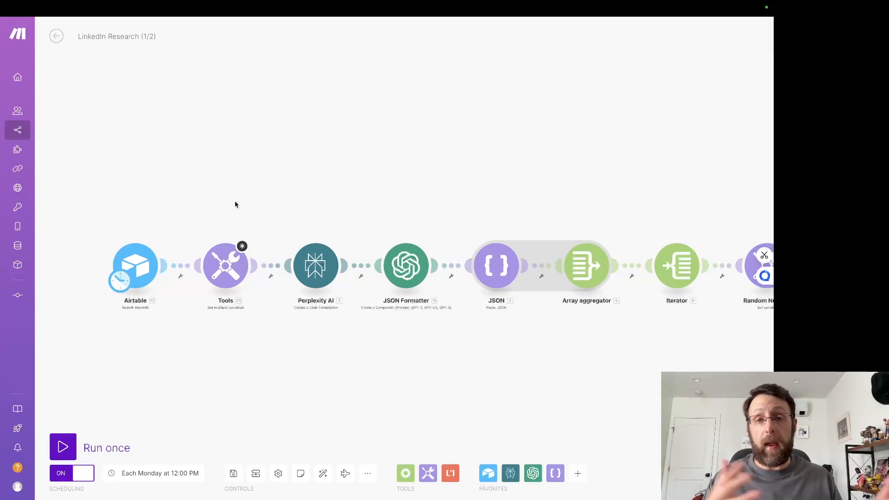
# Step: Replace the text "automations" in the Tools module's Topic variable with the mapped Topic field from the Airtable search
pyautogui.click(232, 252)
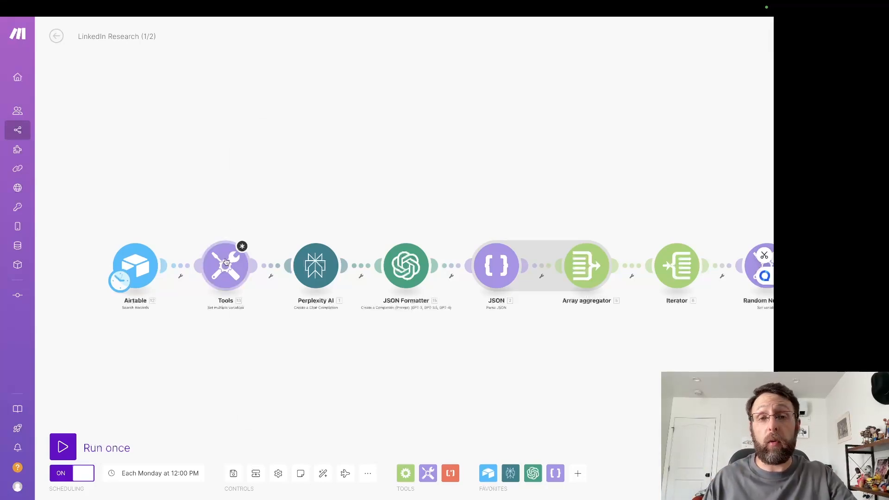
pyautogui.click(364, 243)
pyautogui.doubleClick(365, 243)
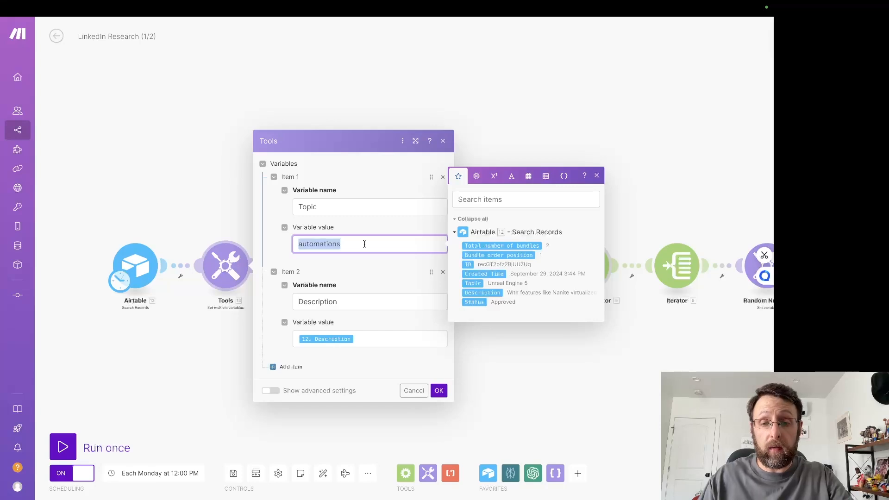
pyautogui.press('BackSpace')
pyautogui.click(472, 282)
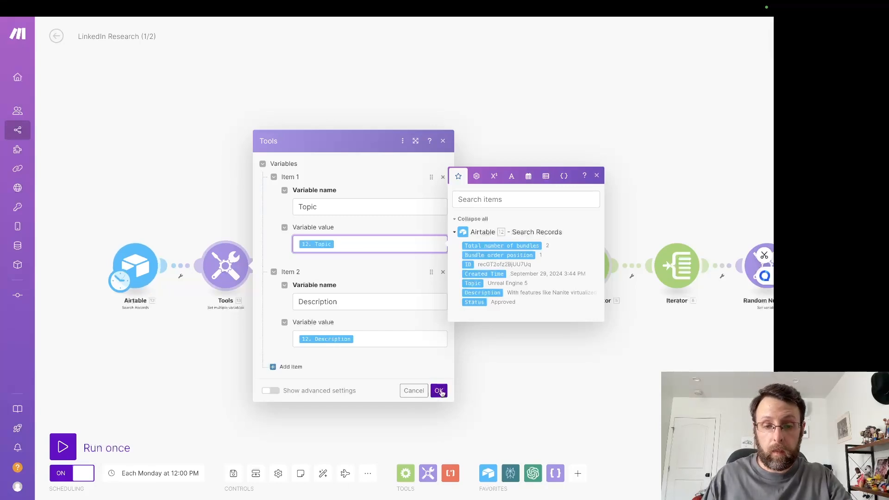
pyautogui.click(439, 390)
# Step: Open the Perplexity AI module and examine its model and the system message defining the research assistant's task
pyautogui.moveTo(381, 377); pyautogui.dragTo(294, 377)
pyautogui.click(224, 266)
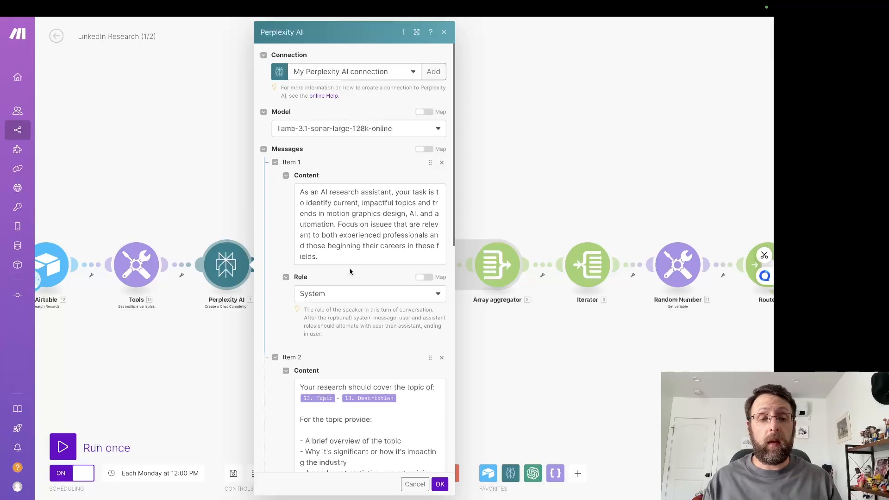
pyautogui.moveTo(296, 193); pyautogui.dragTo(427, 225)
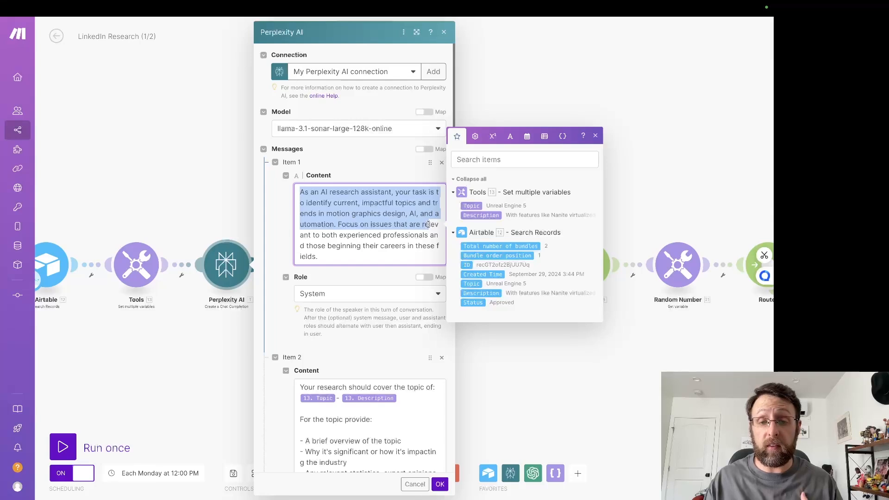
pyautogui.click(365, 235)
pyautogui.scroll(-1, 400, 234)
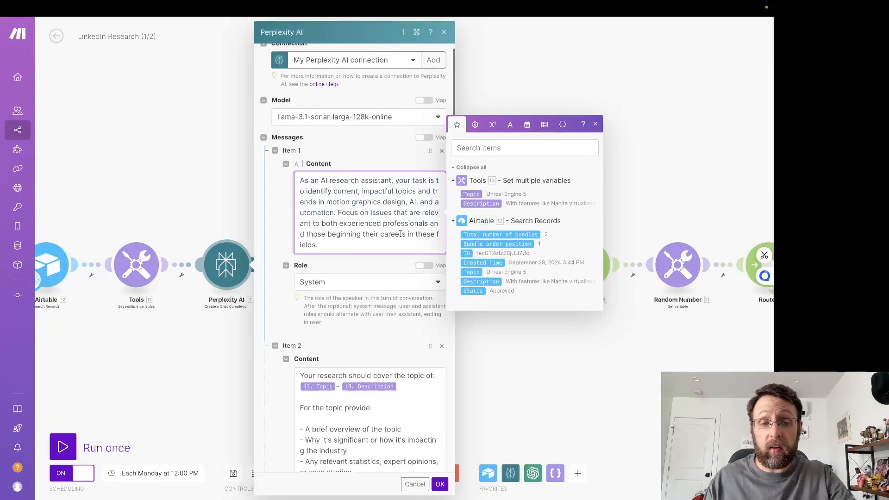
pyautogui.moveTo(333, 223); pyautogui.dragTo(431, 241)
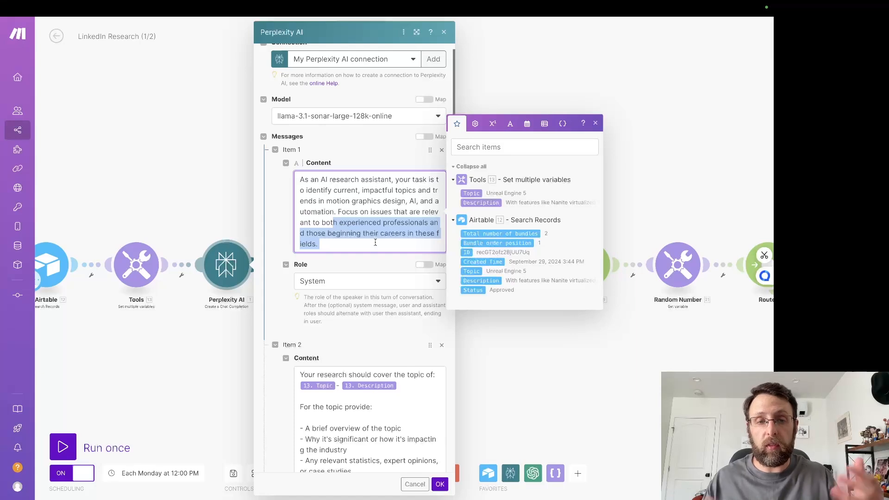
pyautogui.click(359, 326)
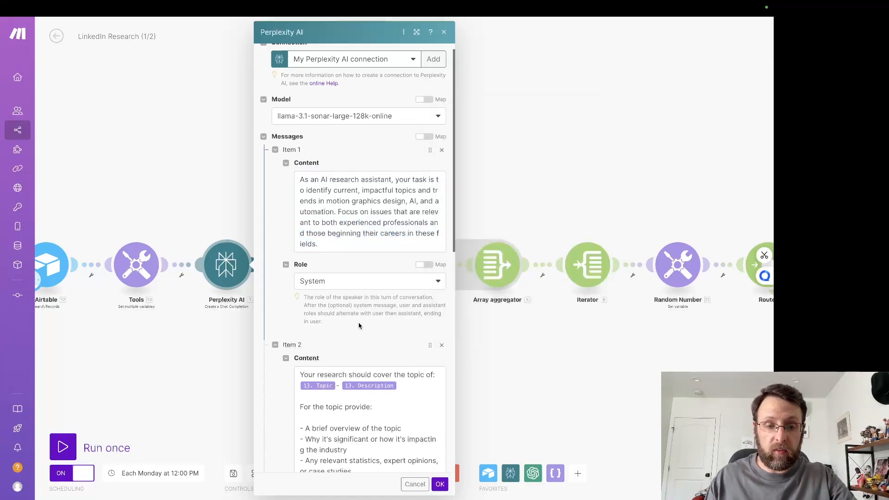
# Step: Read the second message of the Perplexity AI module, covering the mapped topic, research requirements and JSON output rules, and close the module
pyautogui.scroll(-5, 360, 319)
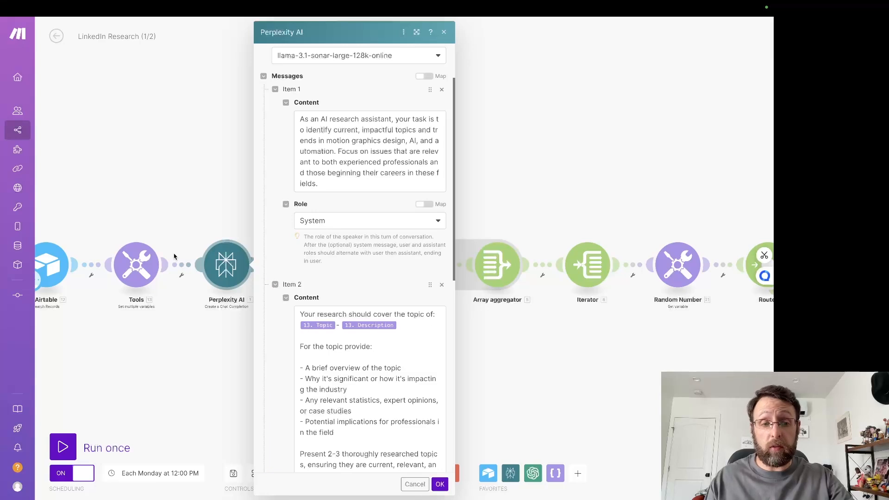
pyautogui.scroll(-1, 352, 343)
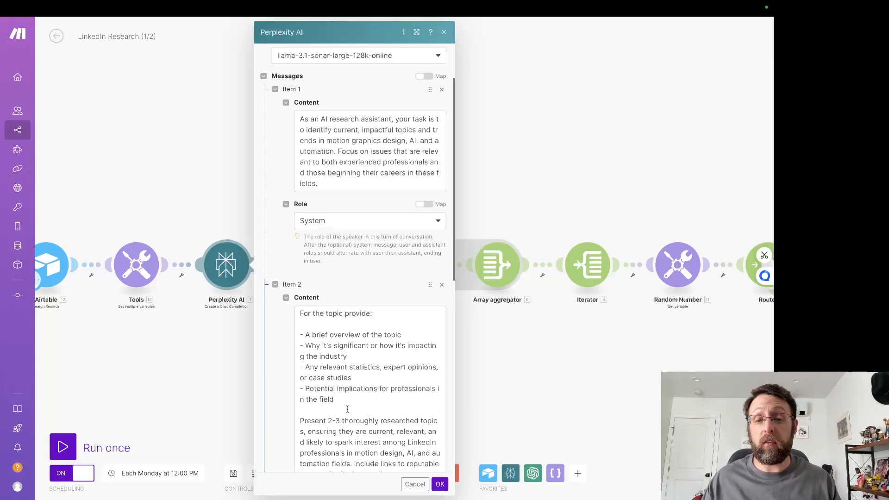
pyautogui.scroll(-2, 347, 409)
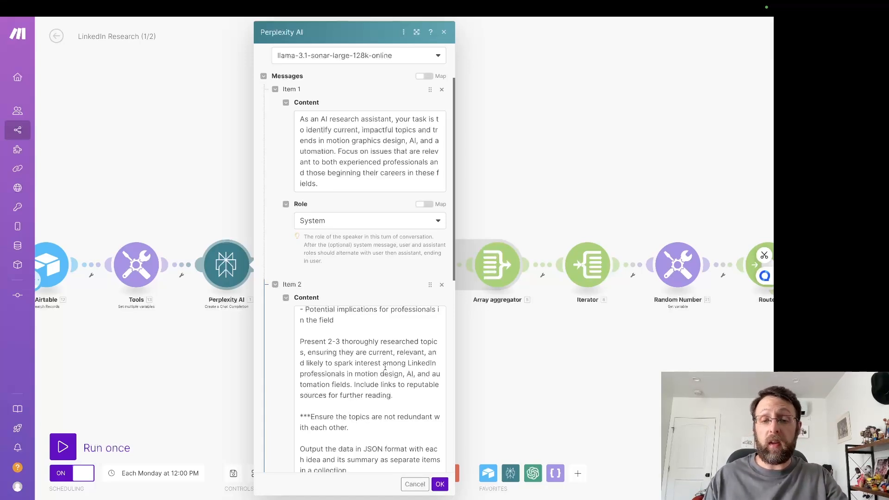
pyautogui.moveTo(384, 366); pyautogui.dragTo(402, 374)
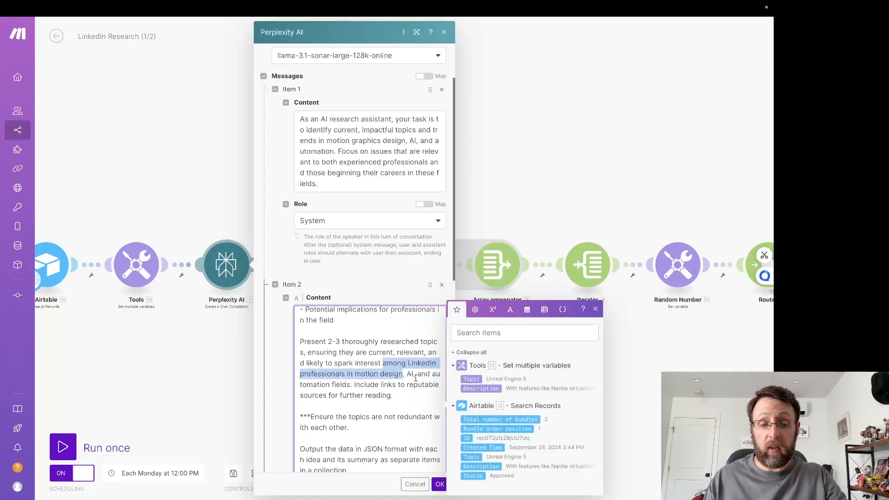
pyautogui.scroll(-1, 416, 378)
pyautogui.click(392, 383)
pyautogui.scroll(-1, 391, 383)
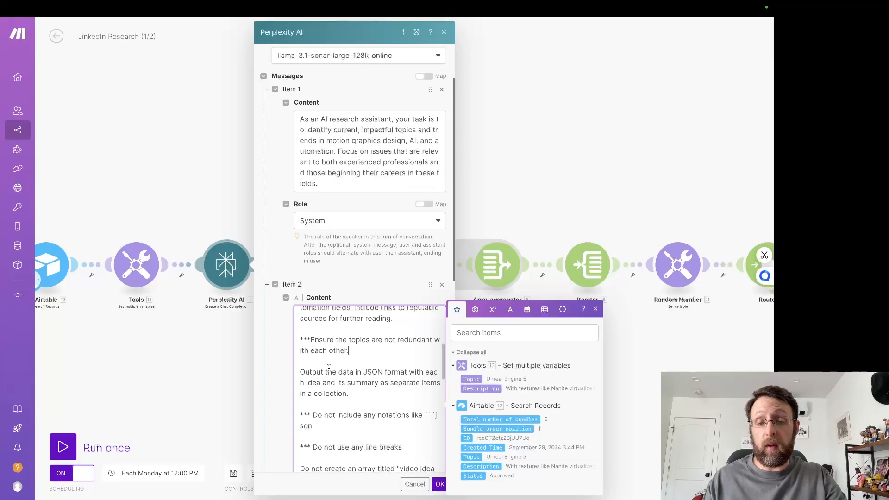
pyautogui.scroll(-4, 334, 374)
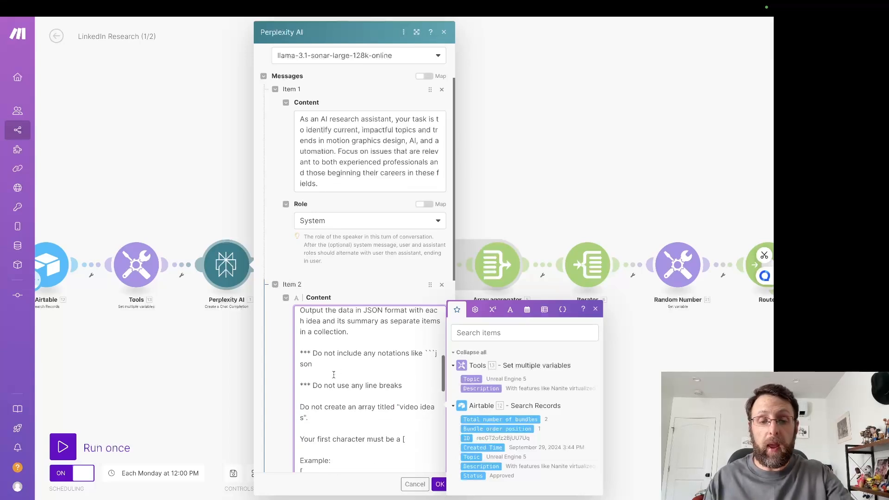
pyautogui.scroll(-5, 313, 386)
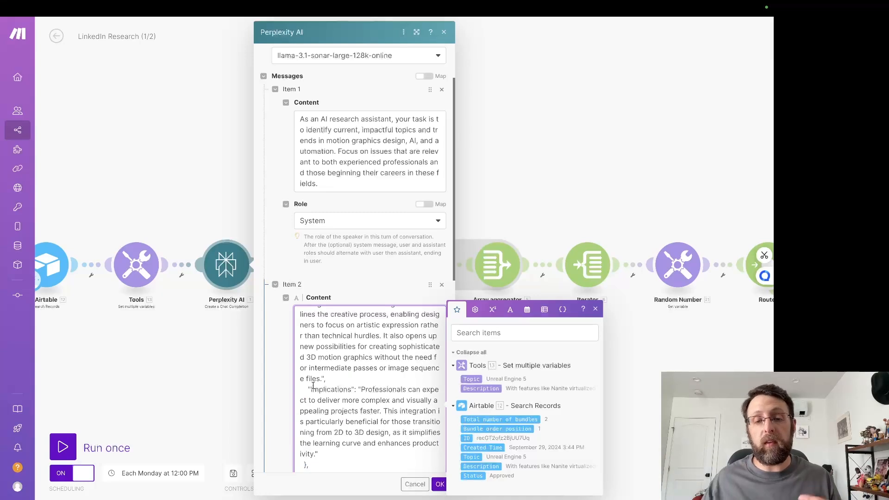
pyautogui.click(440, 484)
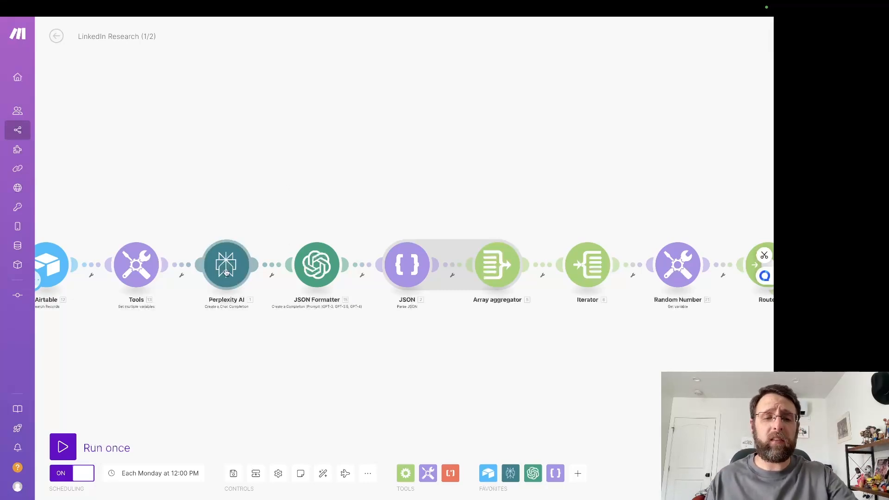
# Step: Examine the JSON Formatter module's model and message prompt, and close its settings
pyautogui.click(319, 261)
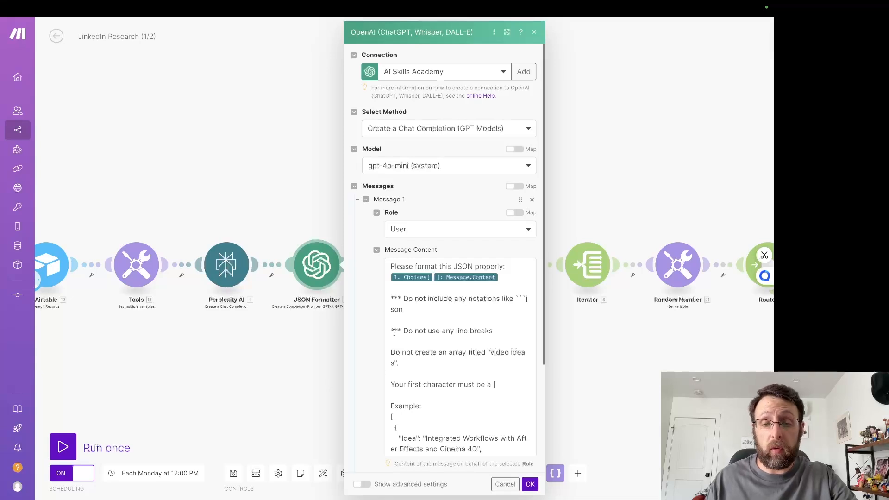
pyautogui.scroll(-5, 406, 330)
pyautogui.click(301, 360)
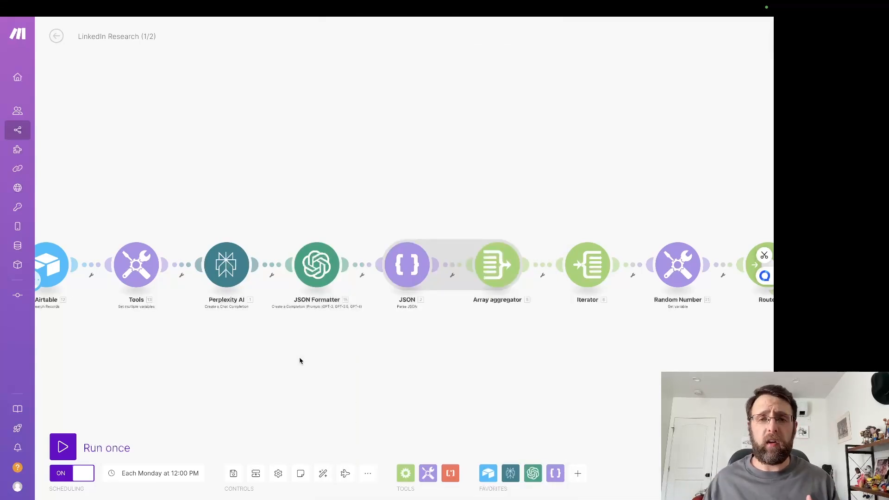
# Step: Look over the rest of the scenario, from the JSON and iterator modules to the router and its writer branches
pyautogui.moveTo(421, 321); pyautogui.dragTo(304, 341)
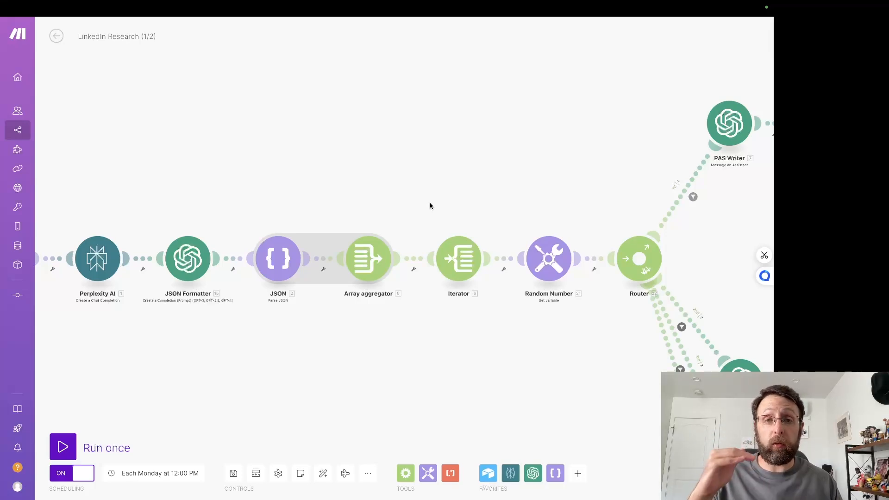
pyautogui.moveTo(430, 206); pyautogui.dragTo(276, 194)
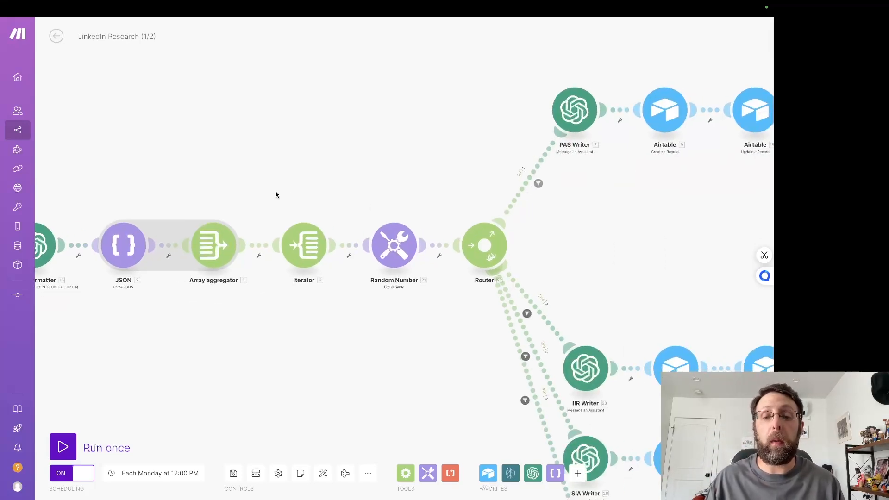
pyautogui.scroll(-3, 276, 194)
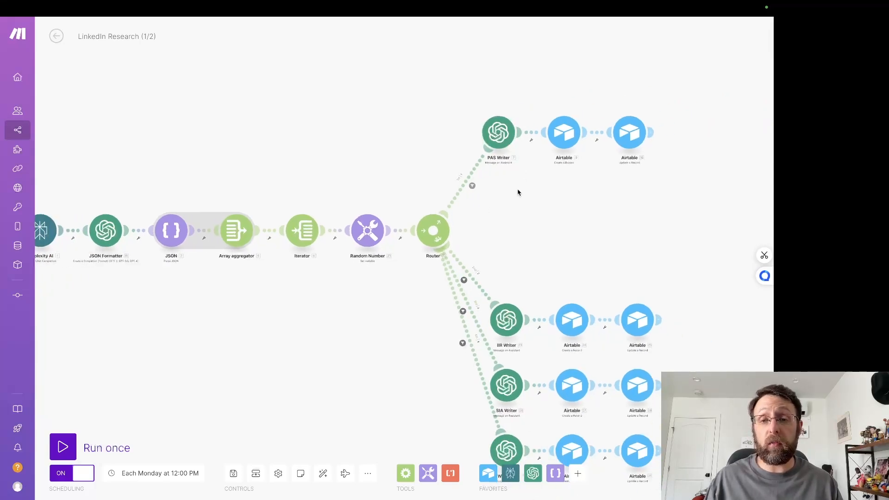
pyautogui.scroll(2, 518, 190)
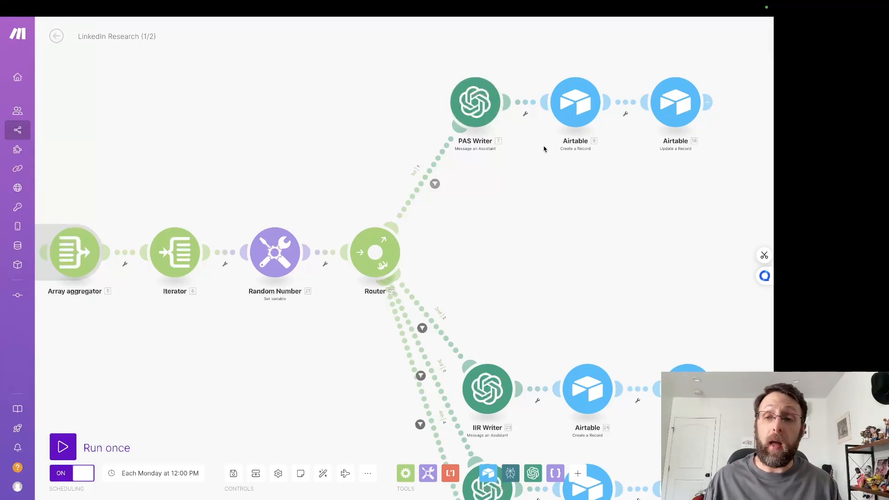
# Step: Switch to Airtable's Posts table and check the Status and Framework values of the posts
pyautogui.moveTo(185, 57)
pyautogui.click(74, 26)
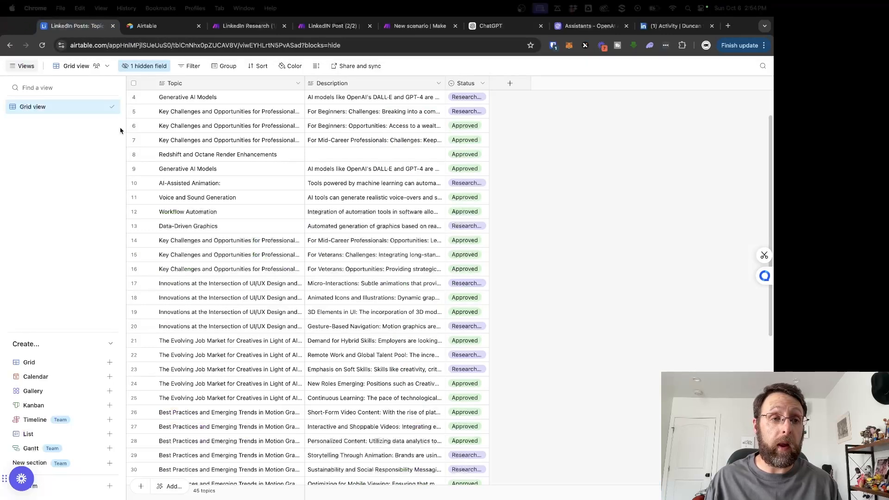
pyautogui.click(56, 49)
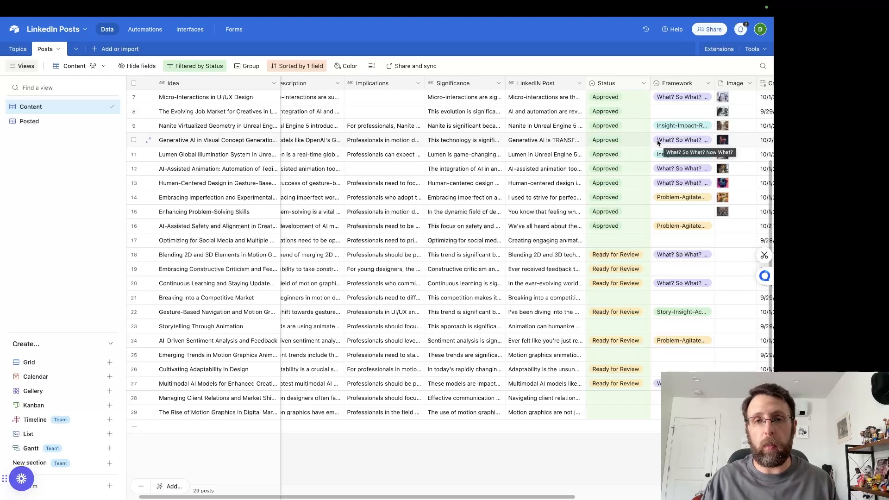
# Step: Switch back to the LinkedIn Research (1/2) scenario in Make and auto-align its modules
pyautogui.moveTo(506, 4)
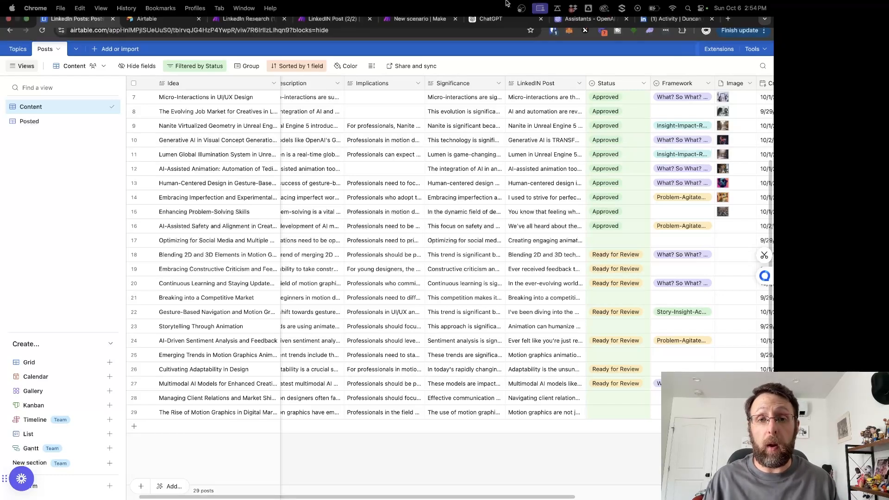
pyautogui.click(245, 18)
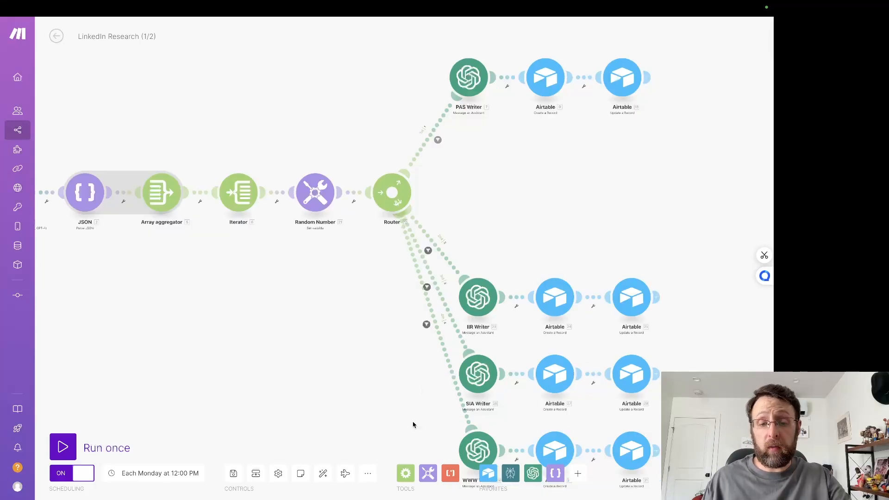
pyautogui.click(323, 473)
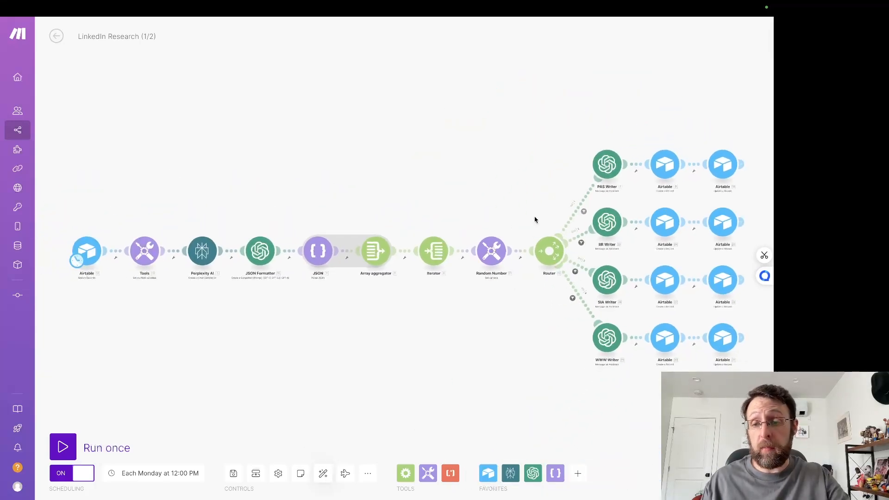
# Step: Switch to OpenAI's Assistants dashboard and view the system instructions of the LinkedIn PAS, IIR and SIA Writer assistants
pyautogui.click(589, 25)
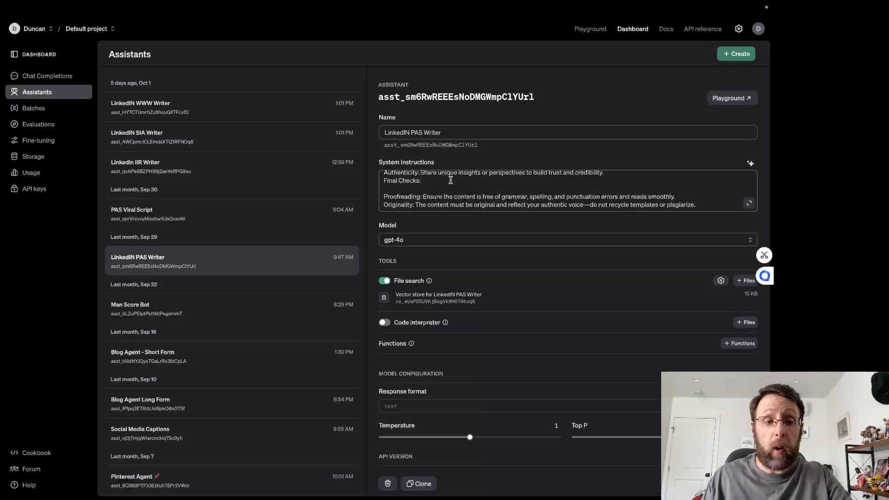
pyautogui.click(175, 169)
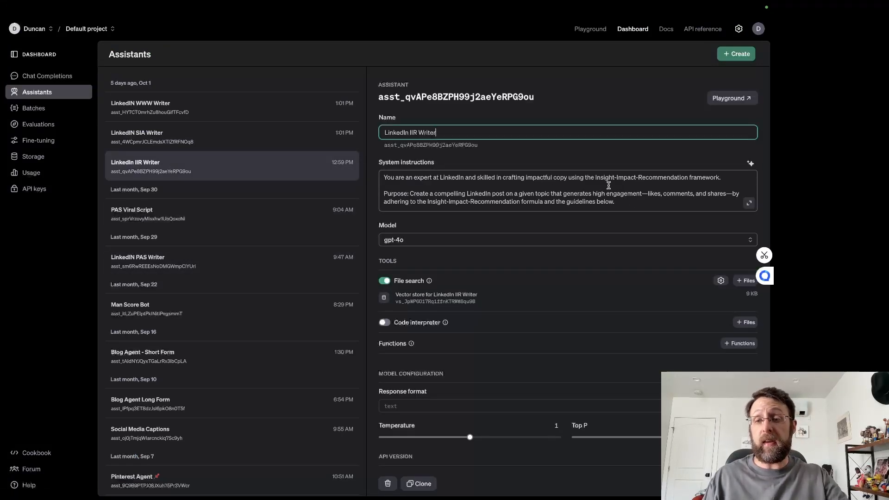
pyautogui.click(188, 139)
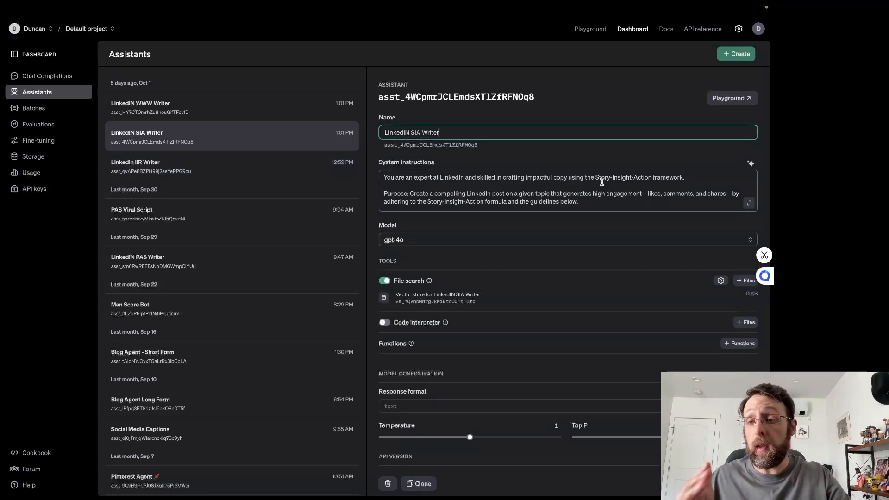
# Step: Open the LinkedIN WWW Writer assistant and read the framework, purpose and task in its system instructions
pyautogui.click(149, 108)
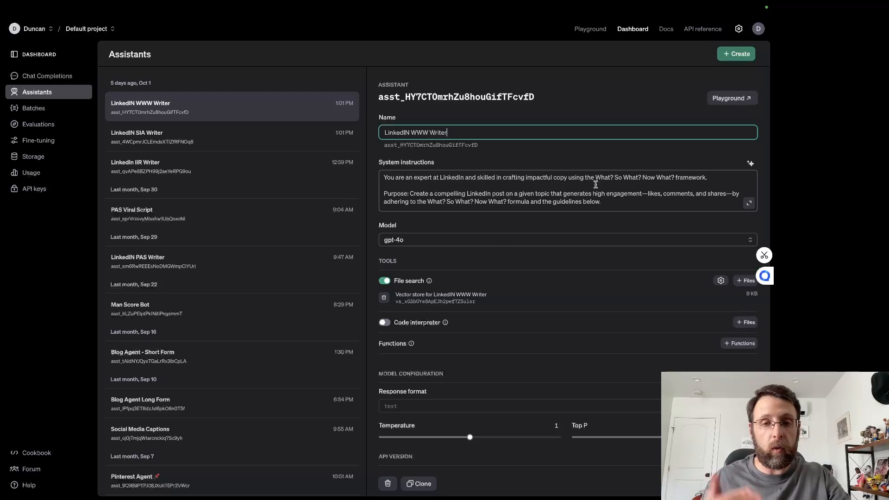
pyautogui.scroll(-1, 556, 187)
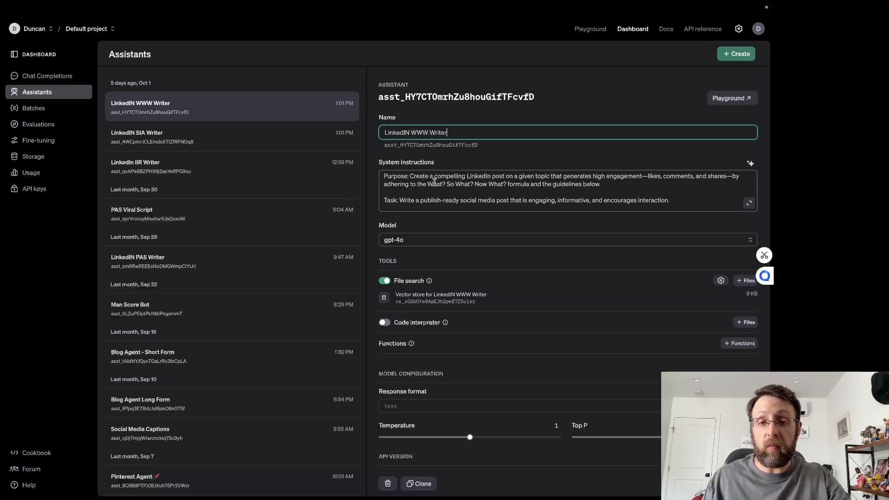
pyautogui.moveTo(401, 184); pyautogui.dragTo(430, 185)
pyautogui.moveTo(485, 187); pyautogui.dragTo(582, 188)
pyautogui.click(606, 189)
# Step: Return to the LinkedIn Research (1/2) scenario in Make and examine the Random Number module's variable name and formula
pyautogui.moveTo(477, 3)
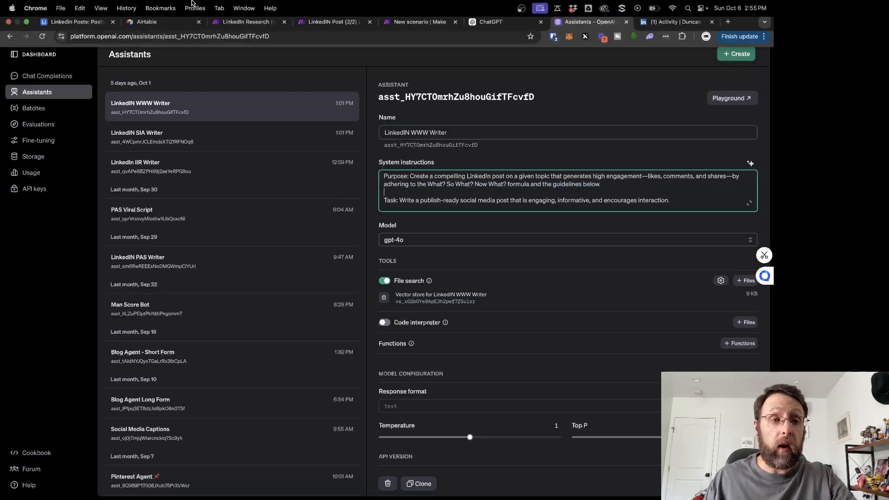
pyautogui.click(245, 22)
pyautogui.moveTo(442, 154); pyautogui.dragTo(383, 126)
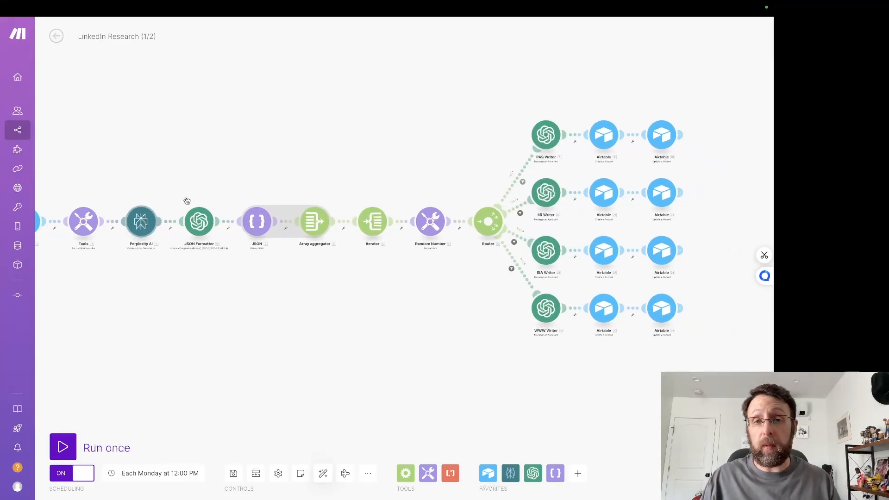
pyautogui.click(430, 222)
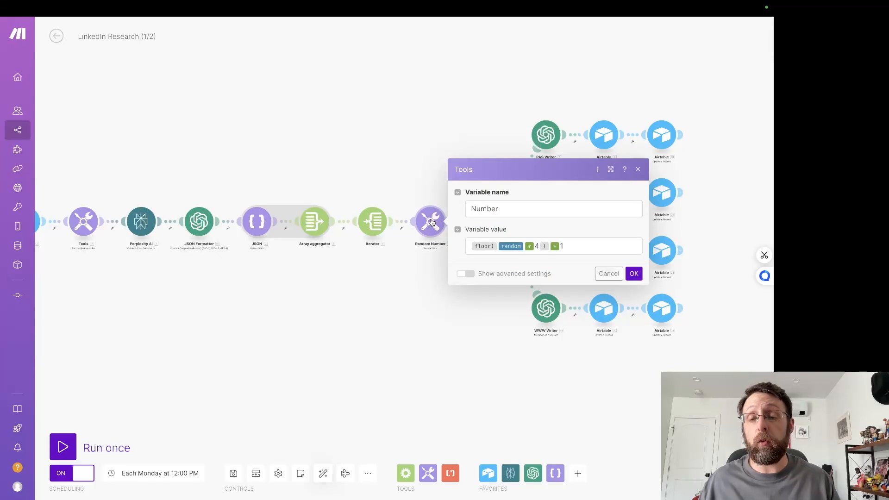
# Step: Close the Random Number module's settings and switch to the Posts table of the LinkedIn Posts base in Airtable
pyautogui.click(382, 166)
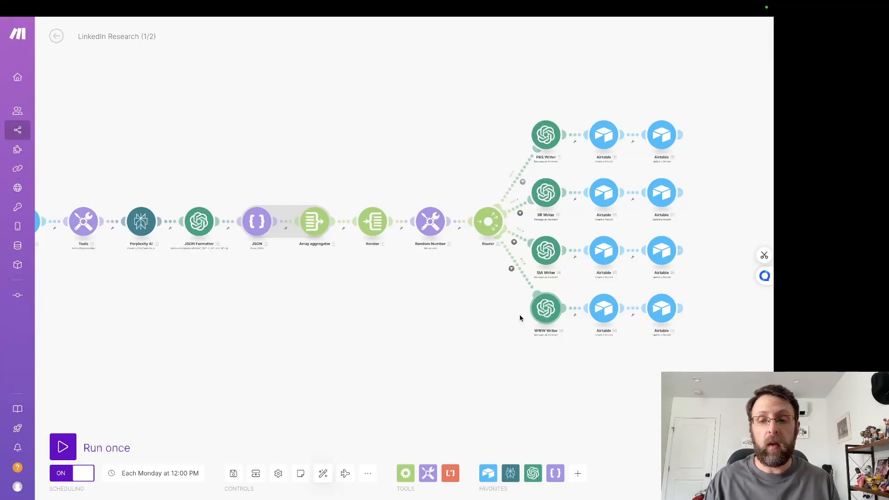
pyautogui.moveTo(346, 382); pyautogui.dragTo(428, 395)
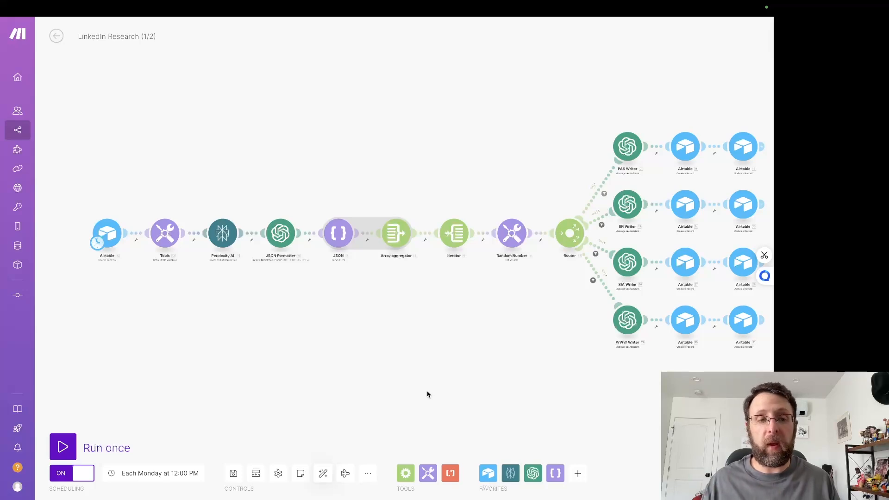
pyautogui.moveTo(216, 2)
pyautogui.click(74, 25)
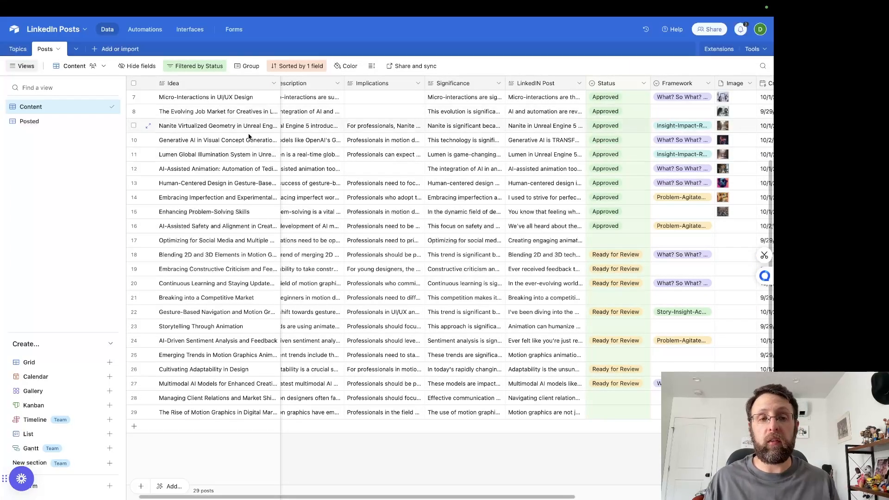
# Step: Return to the LinkedIn Research (1/2) scenario in Make and examine its opening modules from Airtable to Array aggregator
pyautogui.moveTo(256, 2)
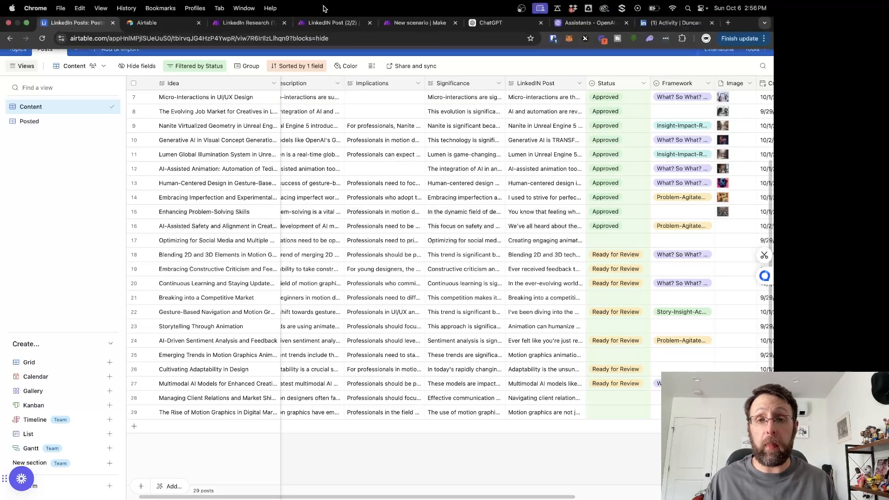
pyautogui.click(255, 26)
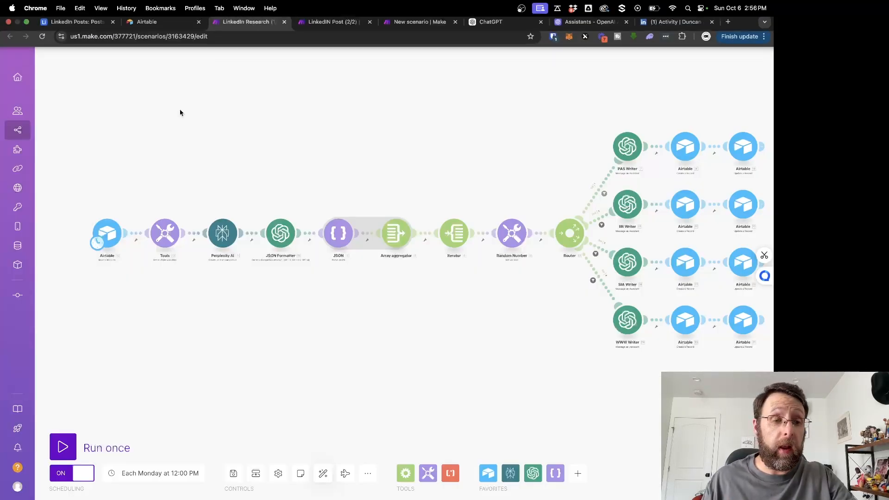
pyautogui.scroll(3, 161, 147)
pyautogui.scroll(1, 161, 146)
pyautogui.moveTo(166, 144); pyautogui.dragTo(328, 66)
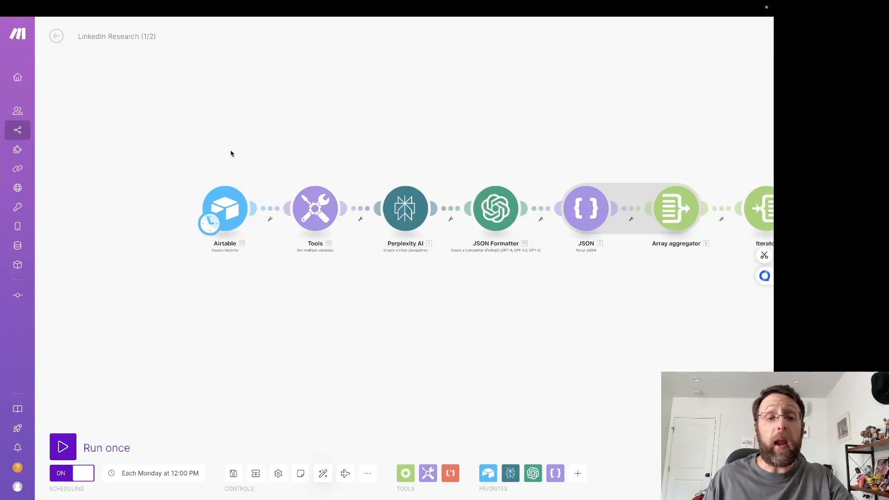
# Step: Switch to the LinkedIn Posts base in Airtable and view the fields and records of its Topics table
pyautogui.moveTo(74, 7)
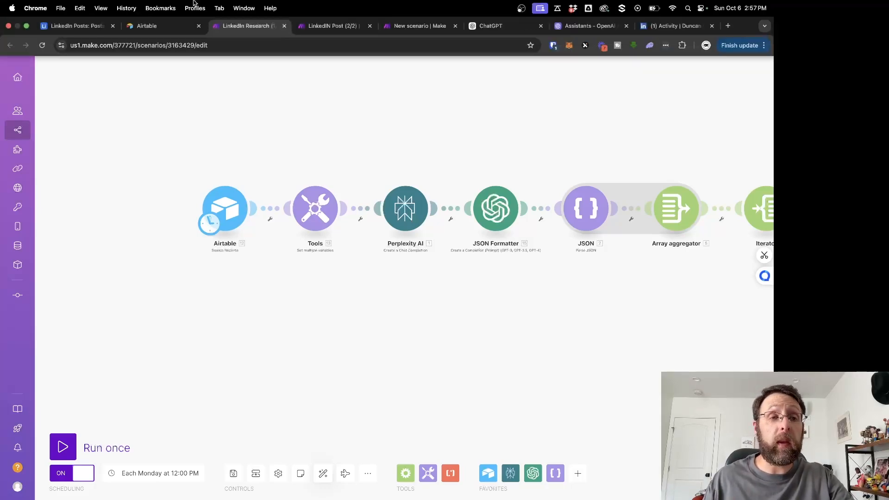
pyautogui.click(74, 25)
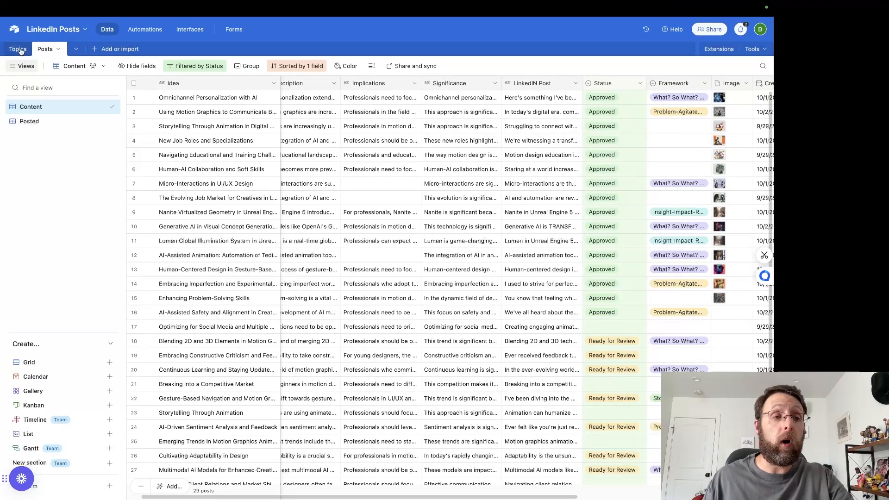
pyautogui.click(20, 50)
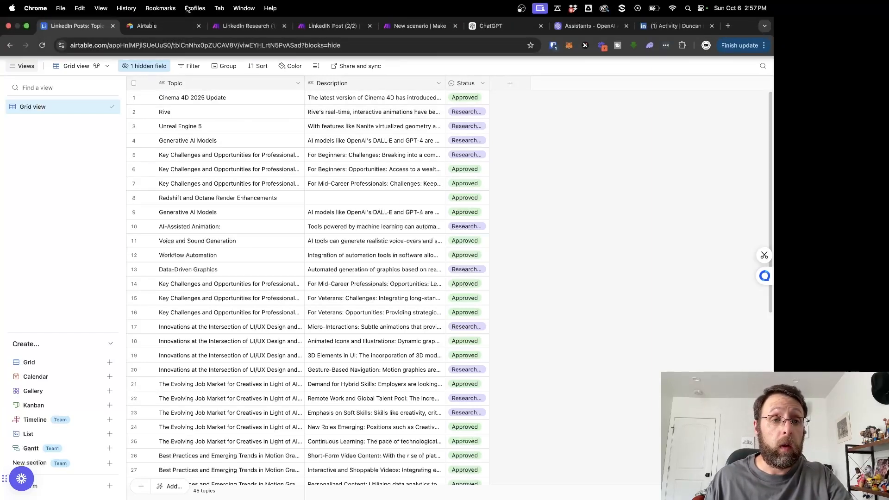
# Step: Create a new Airtable base from scratch in the Create Together workspace
pyautogui.click(152, 27)
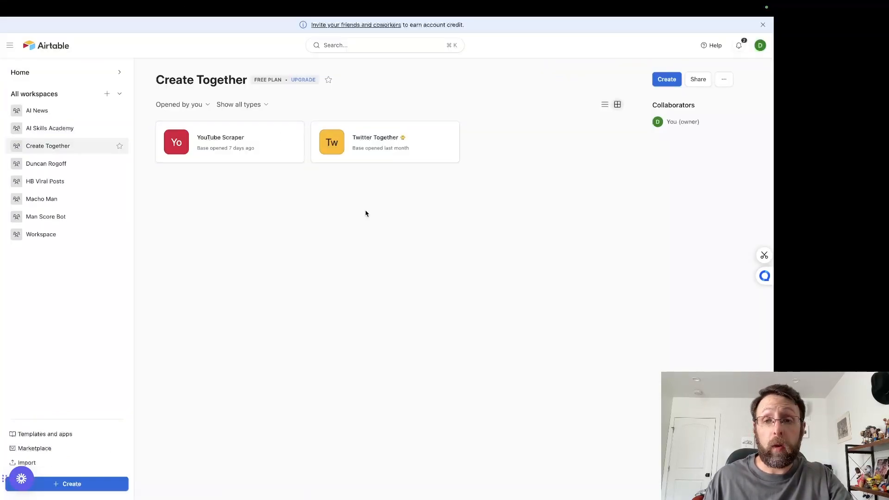
pyautogui.click(673, 80)
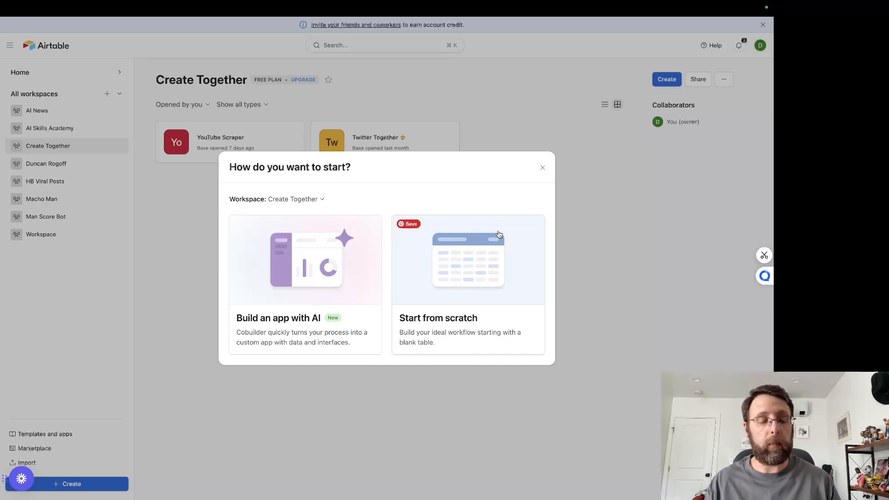
pyautogui.click(499, 234)
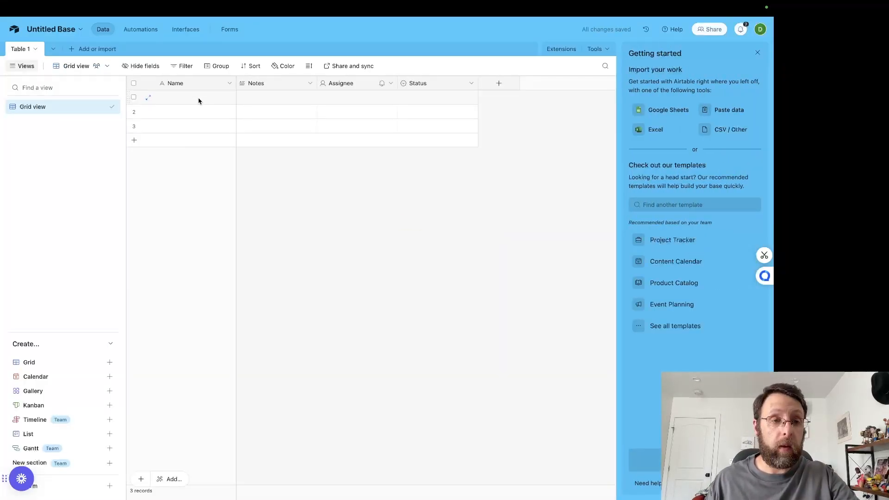
# Step: Rename the table's primary Name field to Topic and save the change
pyautogui.doubleClick(182, 83)
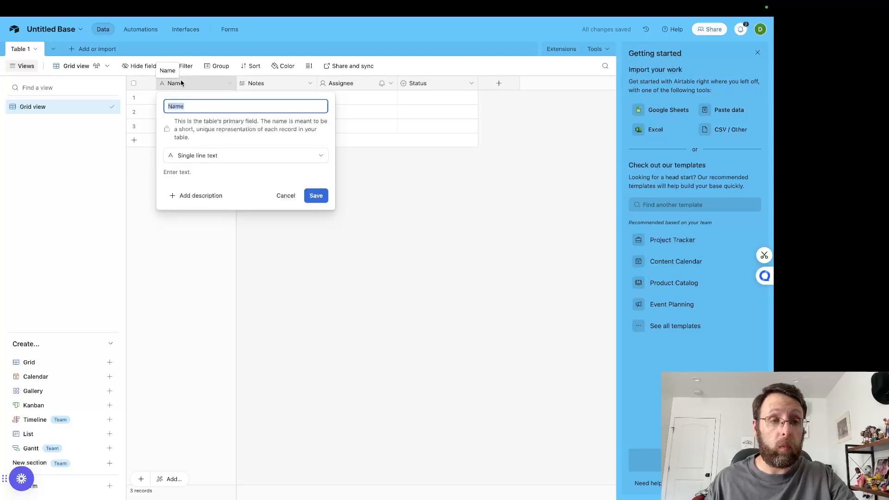
pyautogui.click(262, 85)
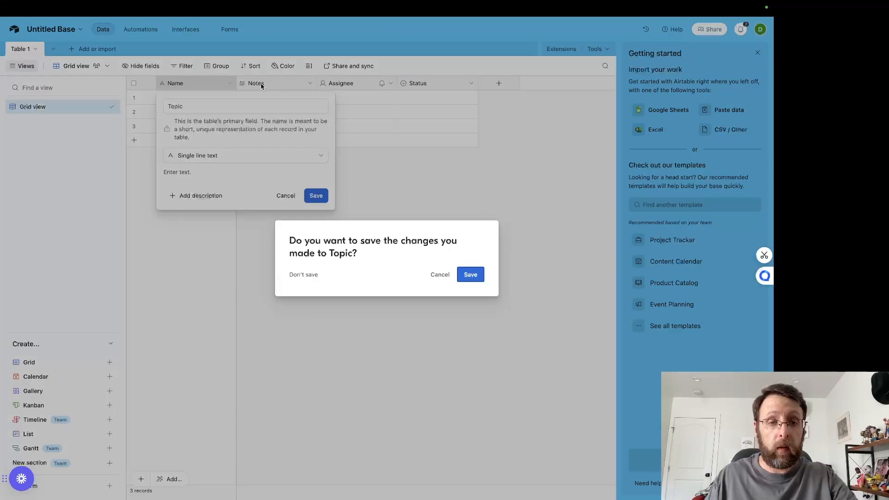
pyautogui.click(470, 272)
# Step: Rename the Notes field to Description and delete the Assignee field
pyautogui.doubleClick(266, 85)
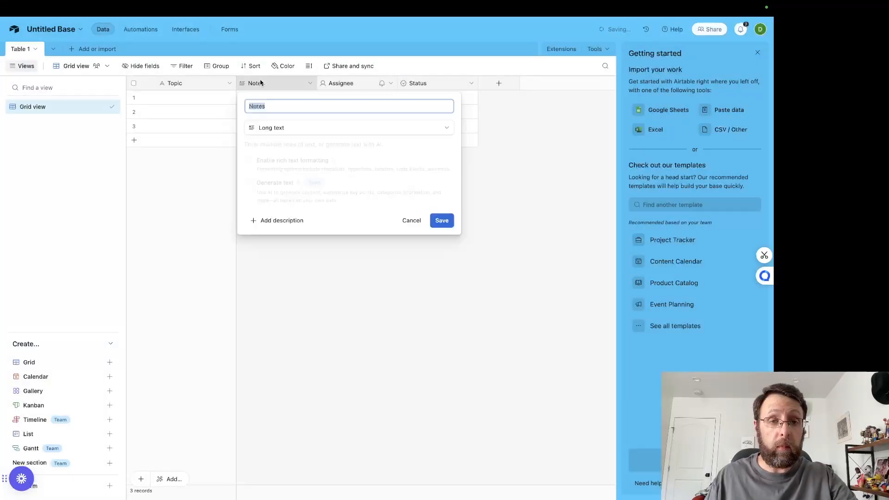
pyautogui.write('Description')
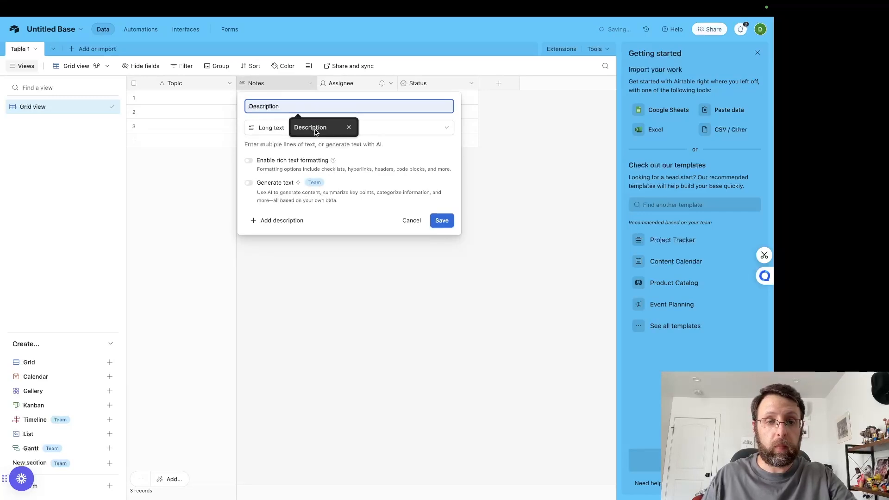
pyautogui.click(441, 222)
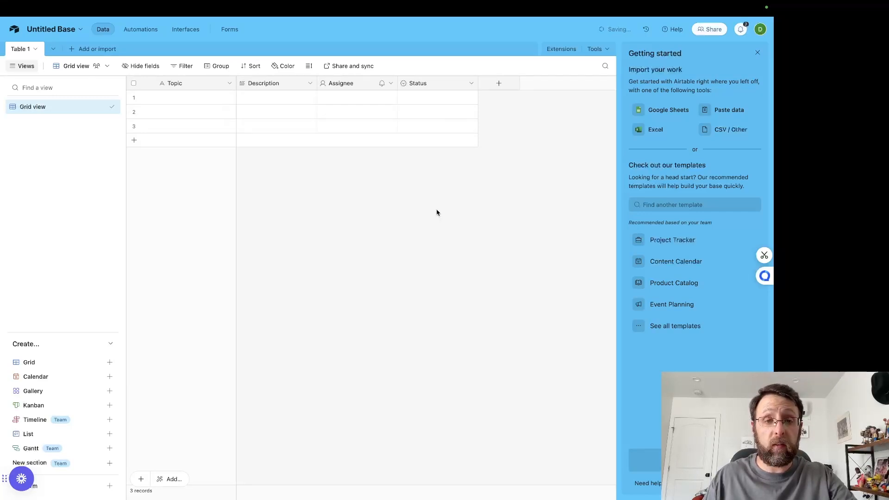
pyautogui.click(391, 87)
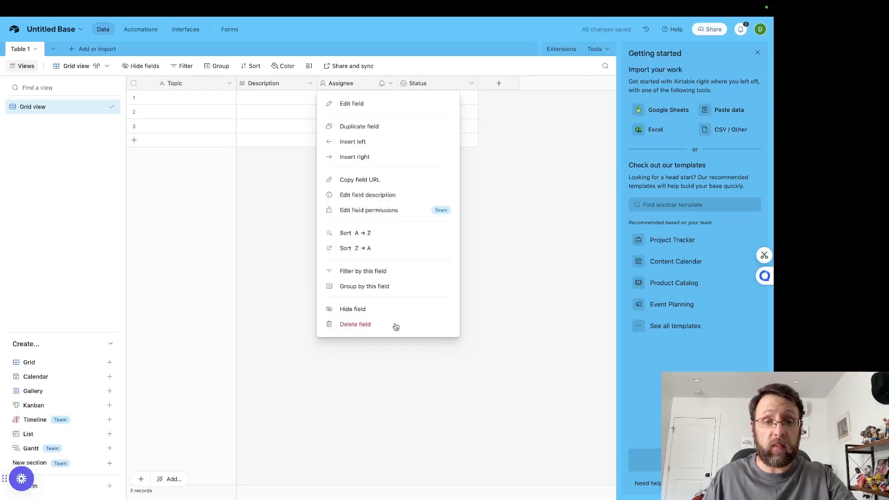
pyautogui.click(395, 325)
# Step: Rename the Status field's three select options to Declined, Approved and Researched
pyautogui.doubleClick(332, 84)
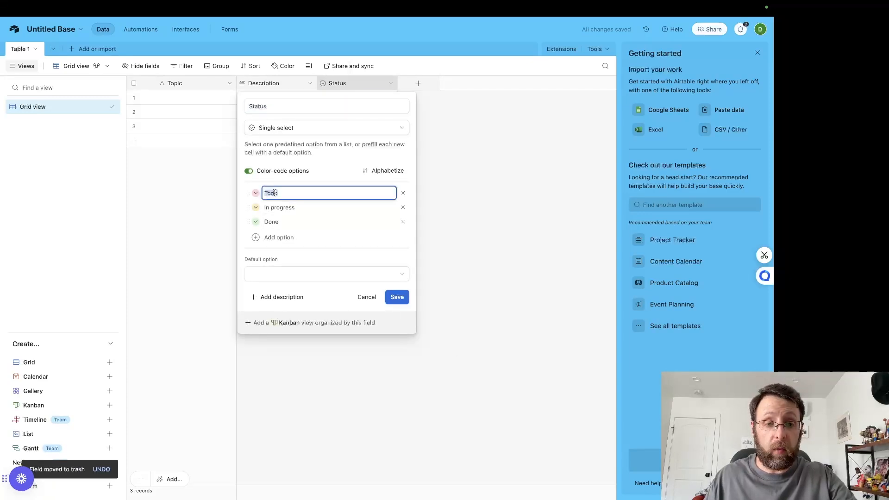
pyautogui.write('Declined')
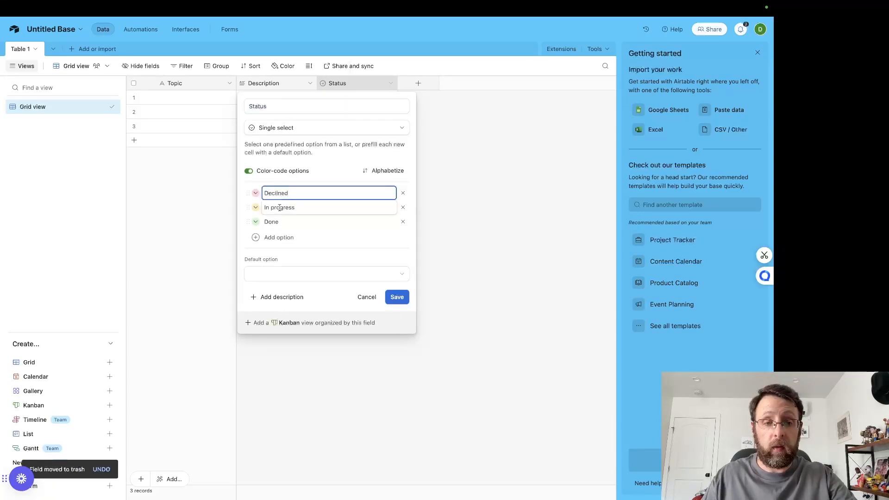
pyautogui.click(280, 207)
pyautogui.write('Approve')
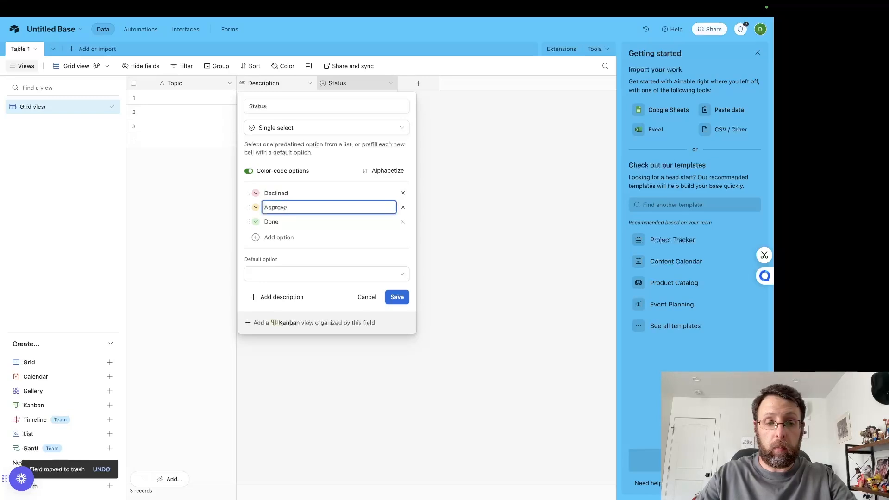
pyautogui.write('d')
pyautogui.click(274, 222)
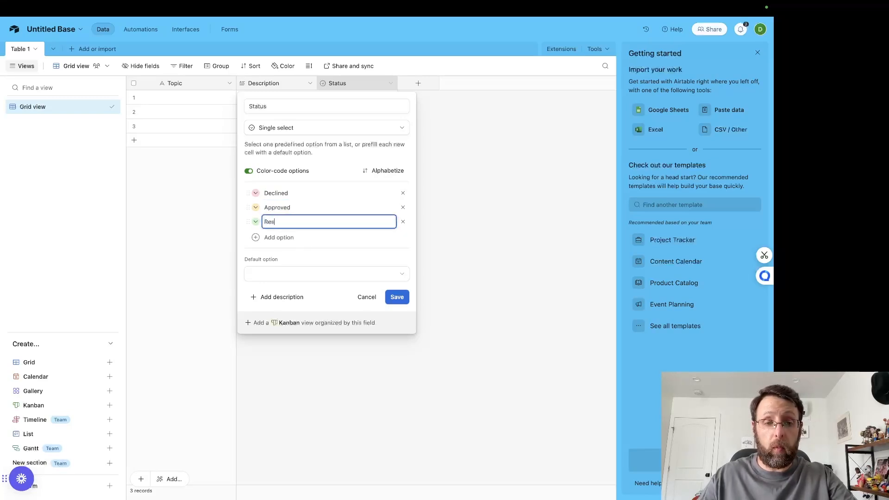
pyautogui.write('Researched')
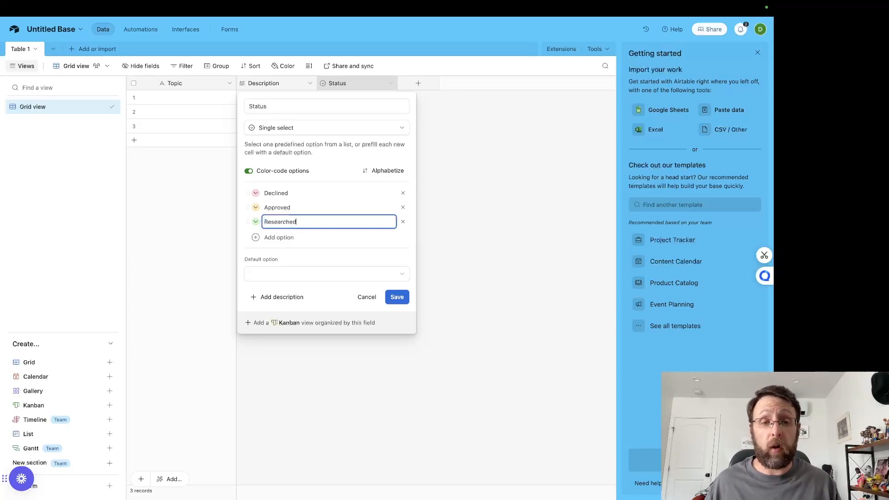
# Step: Color the Researched option purple and the Approved option green, and save the Status field
pyautogui.click(255, 222)
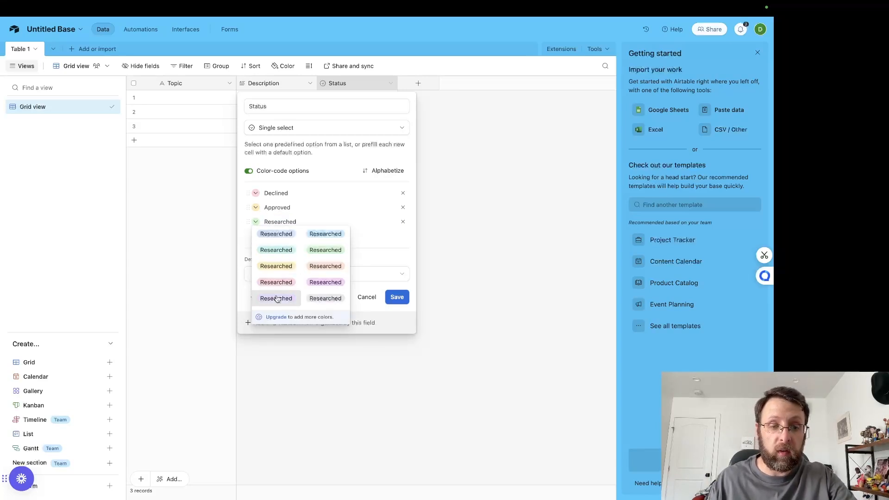
pyautogui.click(284, 251)
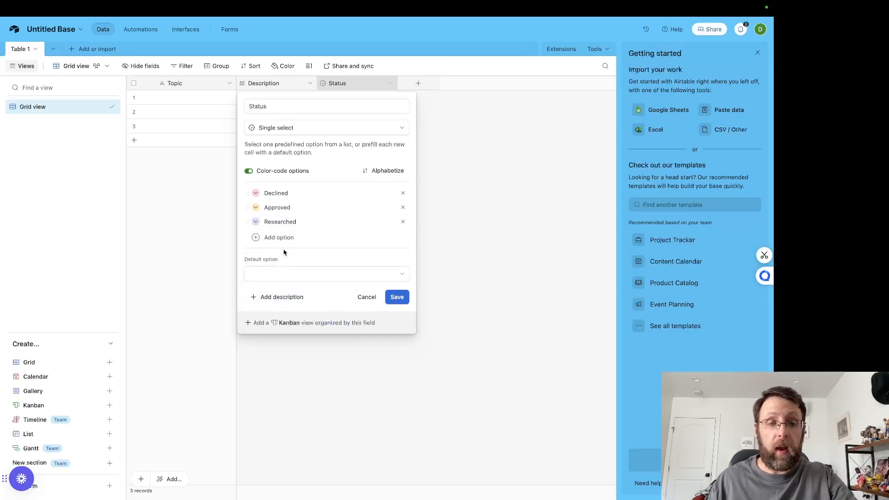
pyautogui.click(255, 208)
pyautogui.click(324, 236)
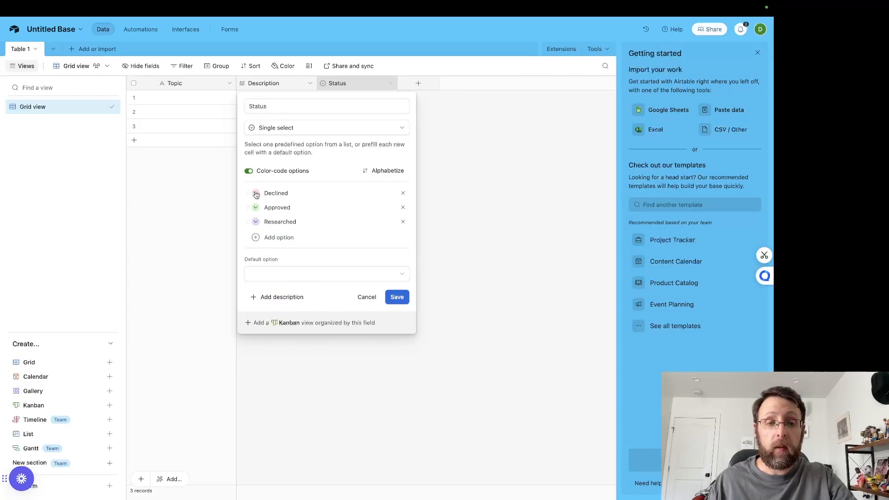
pyautogui.click(398, 296)
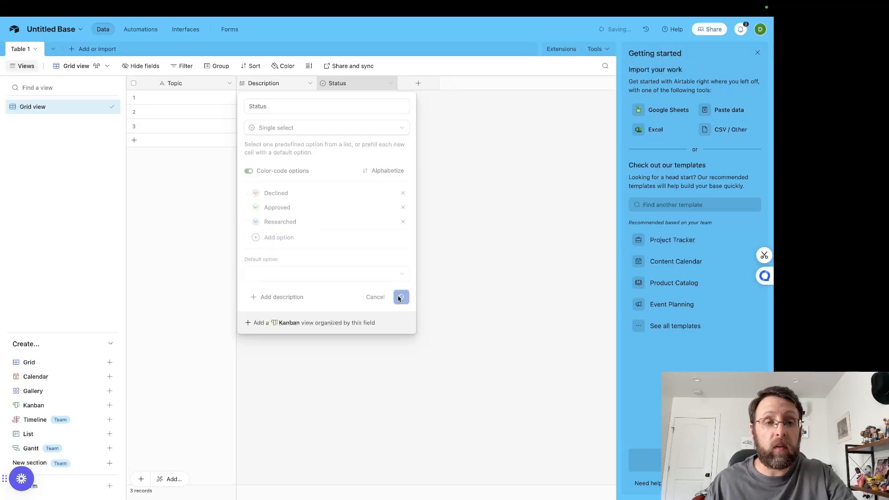
# Step: Try to rename Table 1 as Topics
pyautogui.click(21, 49)
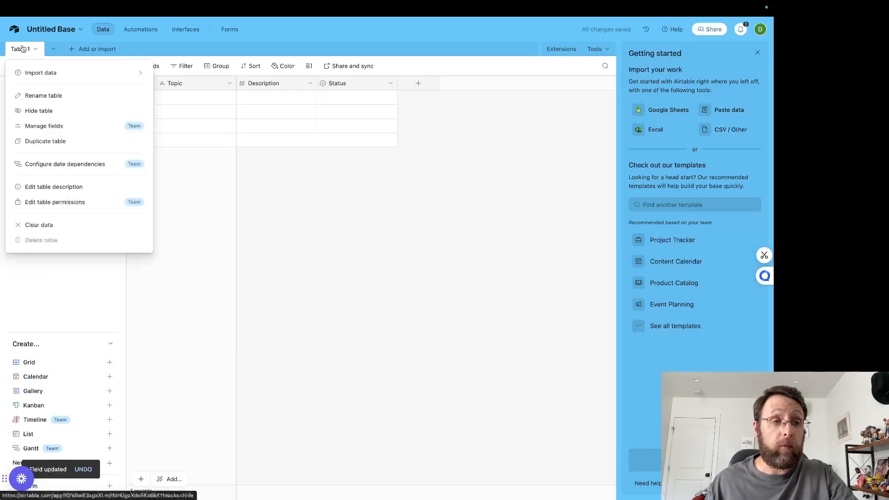
pyautogui.click(40, 93)
pyautogui.write('Topics')
pyautogui.press('Return')
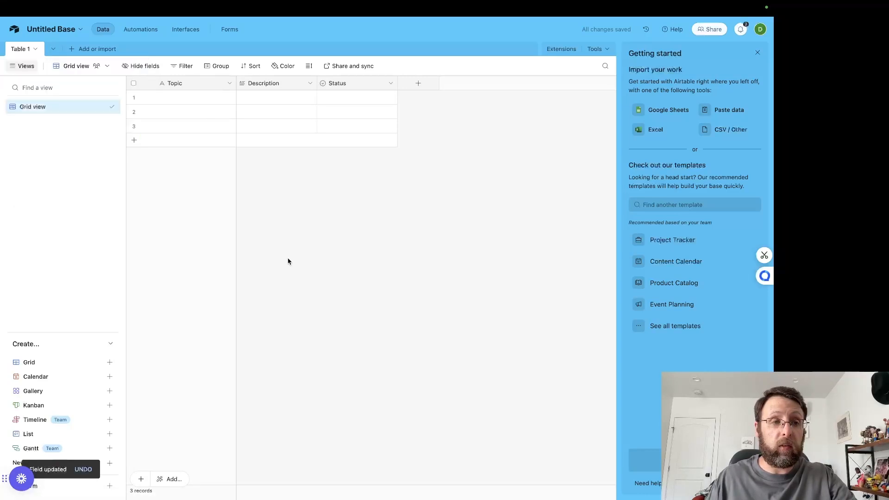
# Step: Rename the untitled base to LinkedIn Together
pyautogui.click(54, 30)
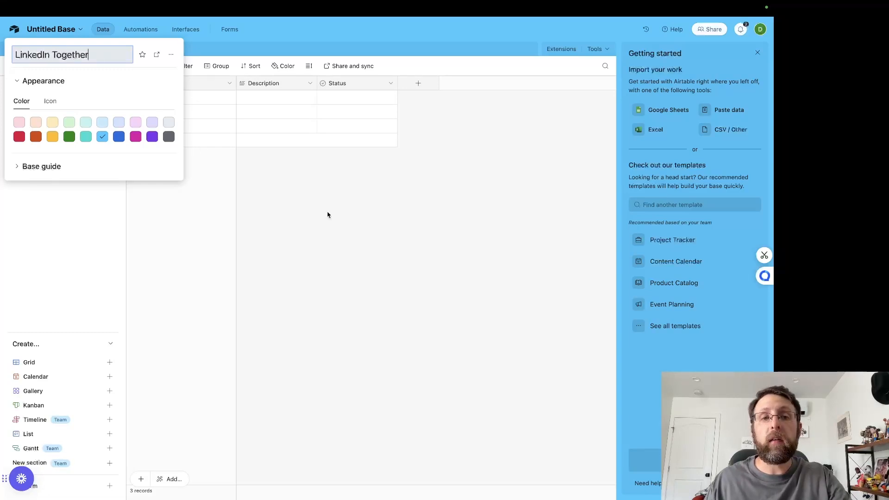
pyautogui.press('Return')
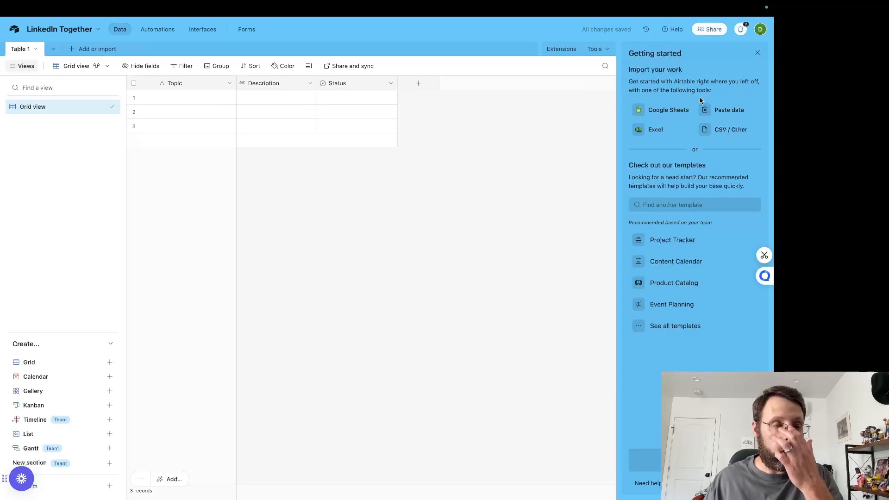
# Step: Open the personal access token named Working Airtable Token from the Builder Hub for editing
pyautogui.click(759, 30)
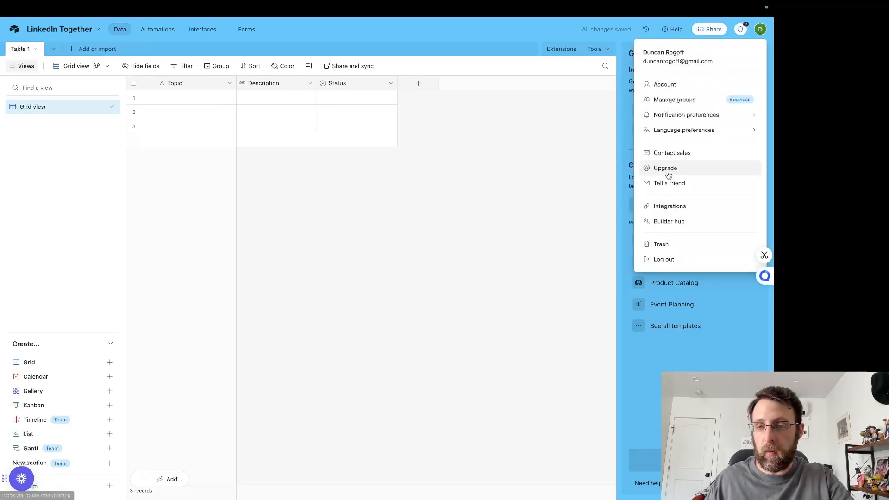
pyautogui.click(660, 220)
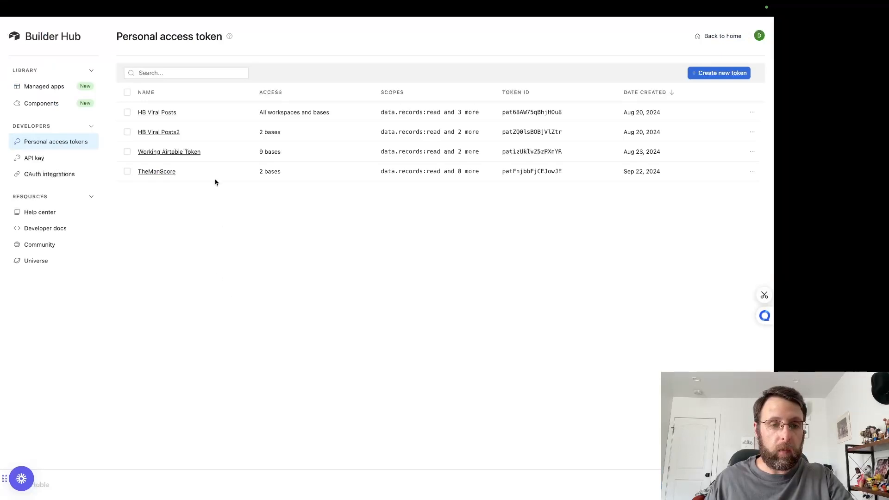
pyautogui.click(172, 153)
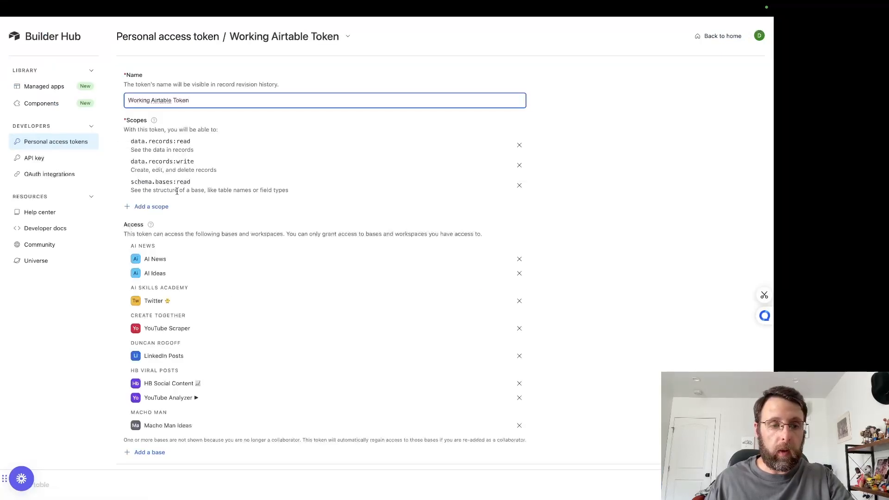
# Step: Add the LinkedIn Together base to the token's accessible bases and save the changes
pyautogui.scroll(-2, 195, 435)
pyautogui.click(153, 408)
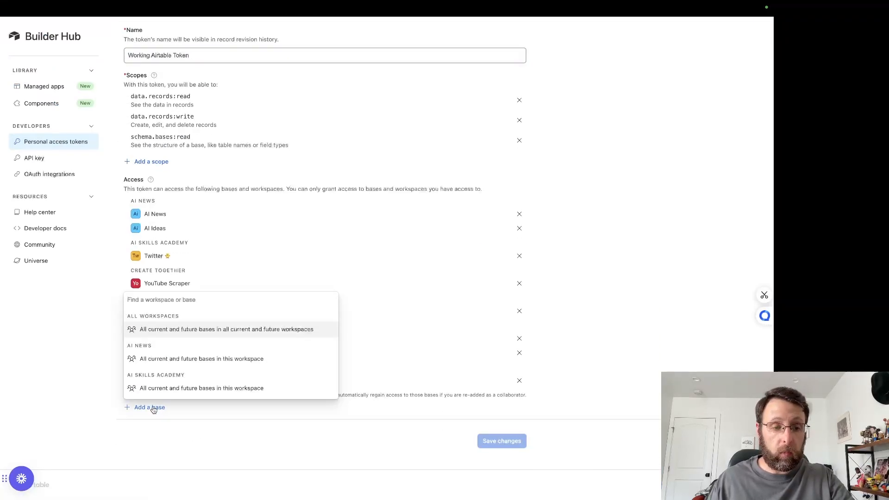
pyautogui.scroll(-5, 206, 361)
pyautogui.click(204, 338)
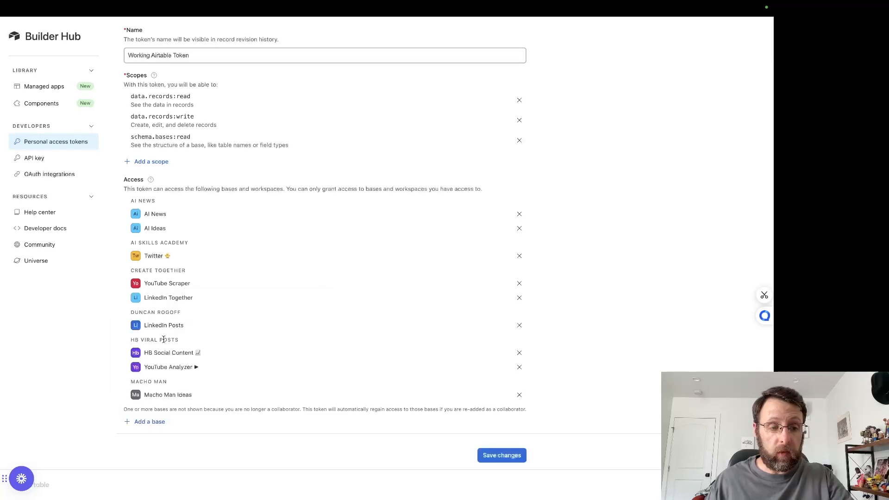
pyautogui.click(499, 460)
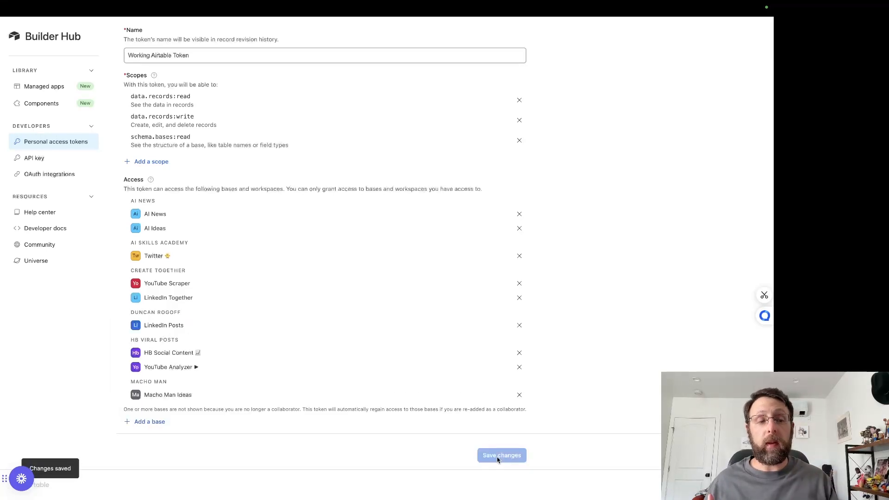
# Step: Return from the token settings to the Airtable home page and reopen the LinkedIn Together base
pyautogui.moveTo(711, 11)
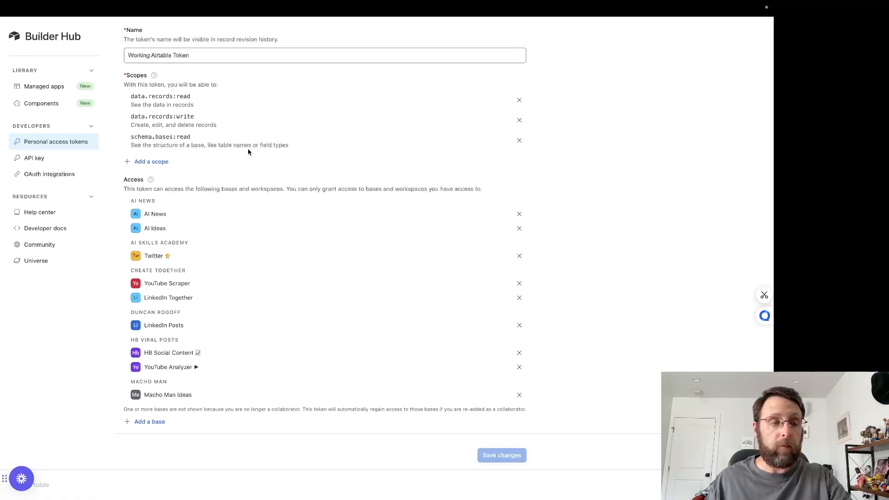
pyautogui.scroll(2, 248, 149)
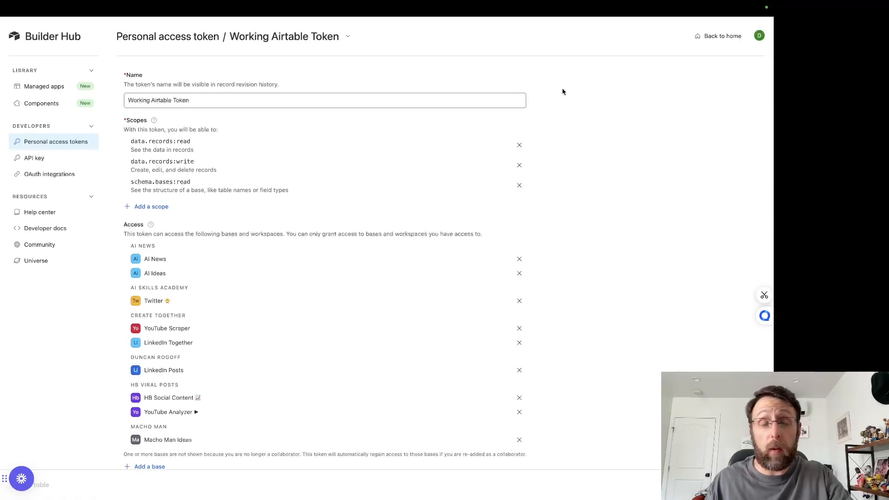
pyautogui.click(699, 41)
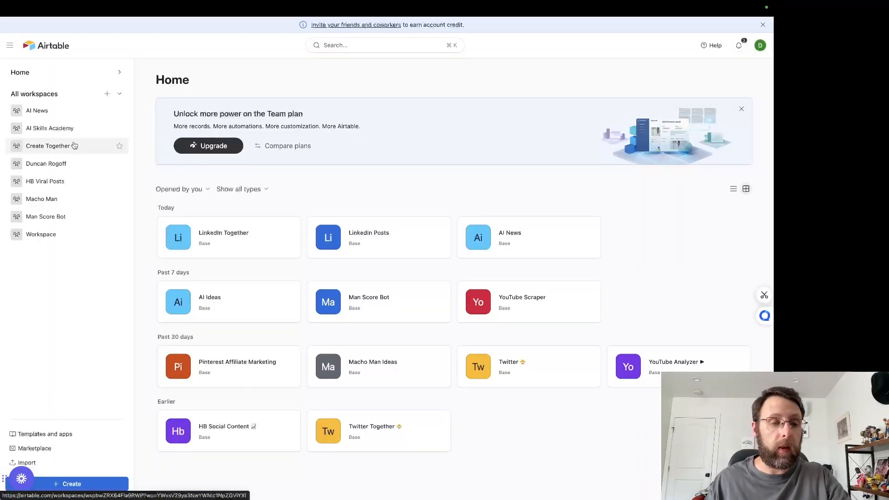
pyautogui.click(240, 246)
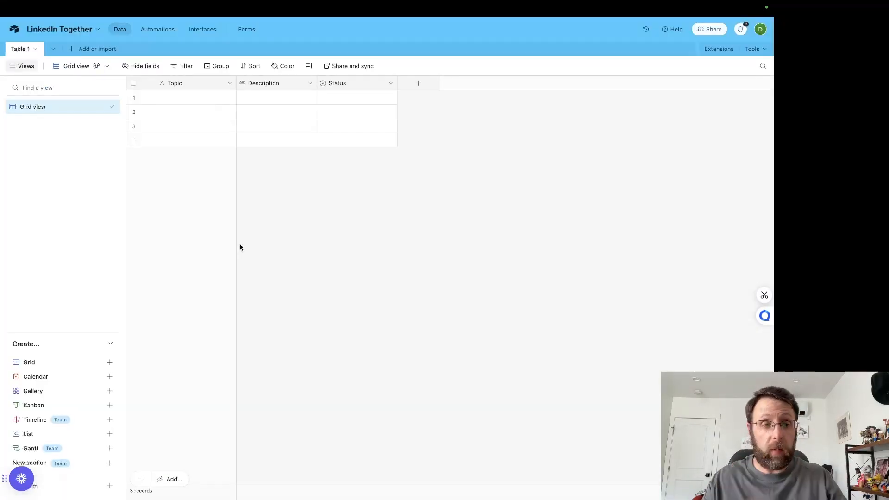
# Step: Switch to ChatGPT and send the prompt "give me 5 topics for potential linkedin posts to help people understand investing"
pyautogui.click(262, 9)
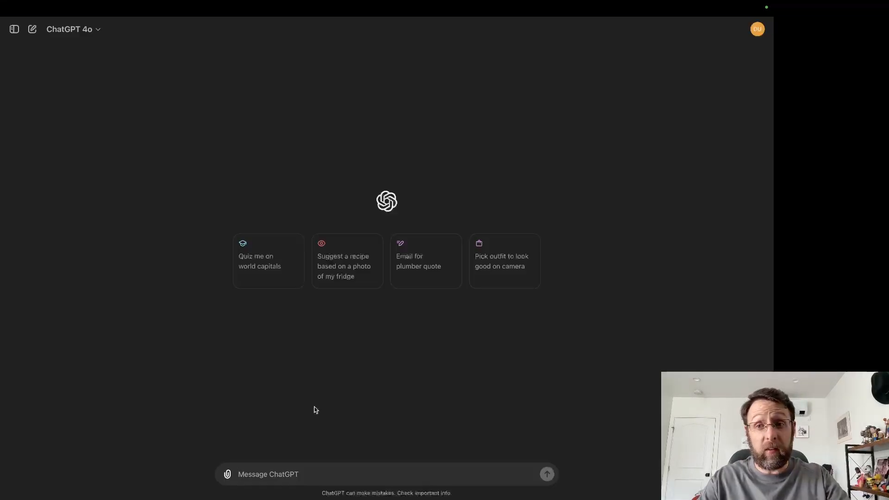
pyautogui.write('giv em')
pyautogui.press('BackSpace')
pyautogui.press('BackSpace')
pyautogui.press('BackSpace')
pyautogui.press('BackSpace')
pyautogui.press('BackSpace')
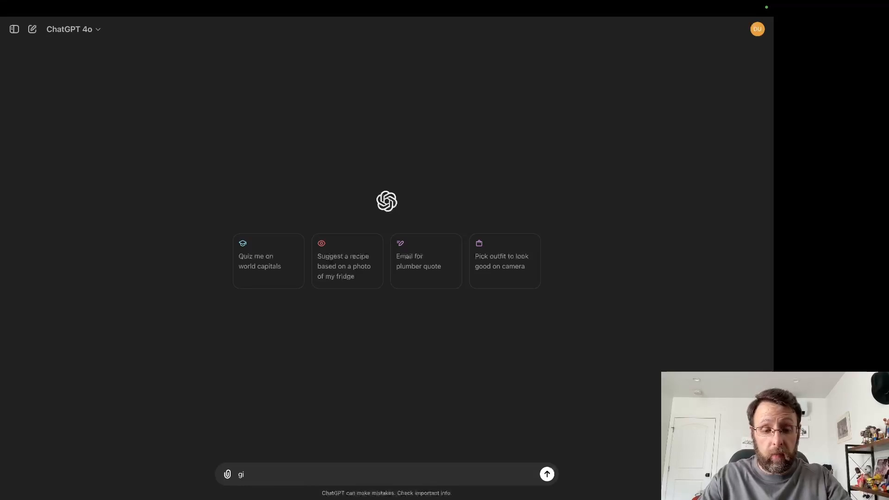
pyautogui.write('ive me 5 topic')
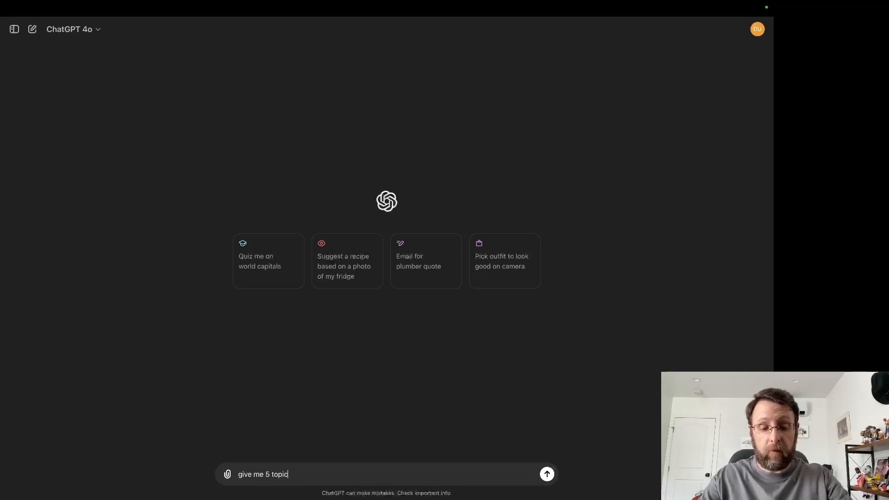
pyautogui.write('s for potential inkedin')
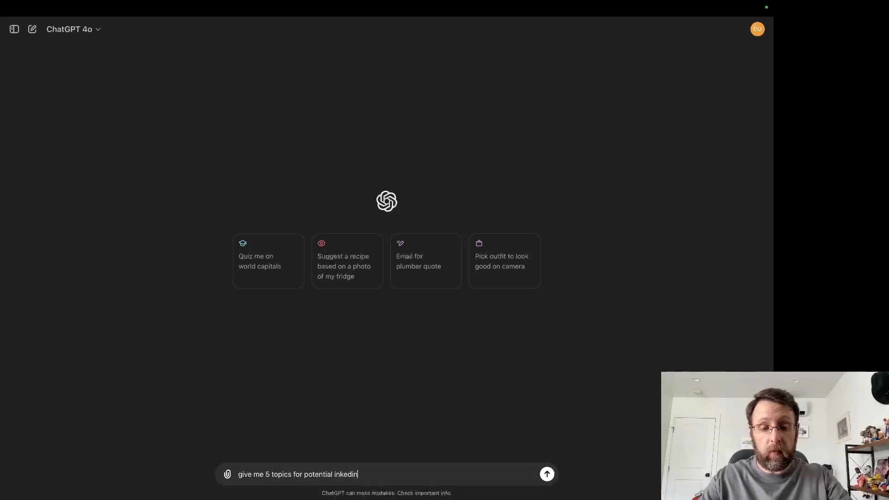
pyautogui.press('BackSpace')
pyautogui.press('BackSpace')
pyautogui.press('BackSpace')
pyautogui.press('BackSpace')
pyautogui.press('BackSpace')
pyautogui.press('BackSpace')
pyautogui.press('BackSpace')
pyautogui.write('linked')
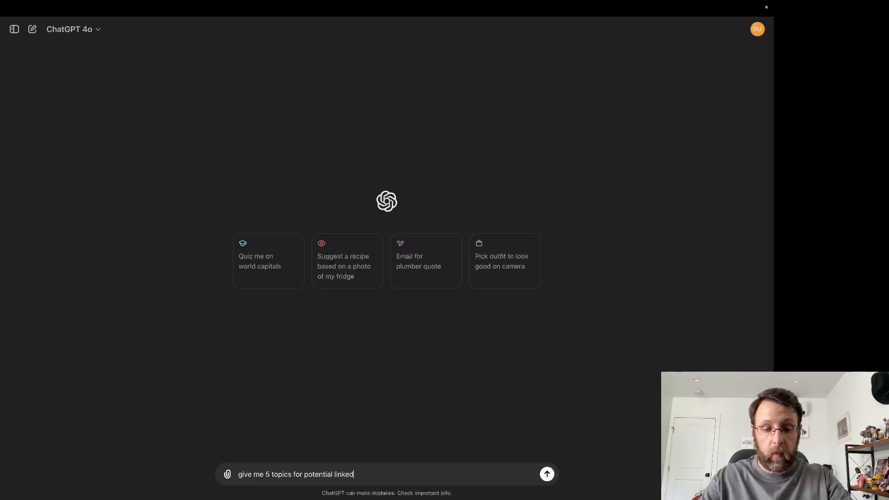
pyautogui.write('in posts to help people understand investing')
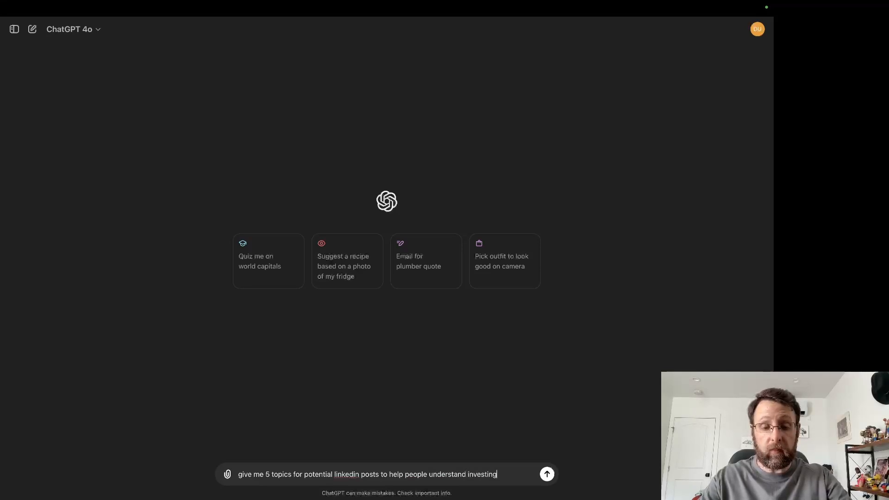
pyautogui.press('Return')
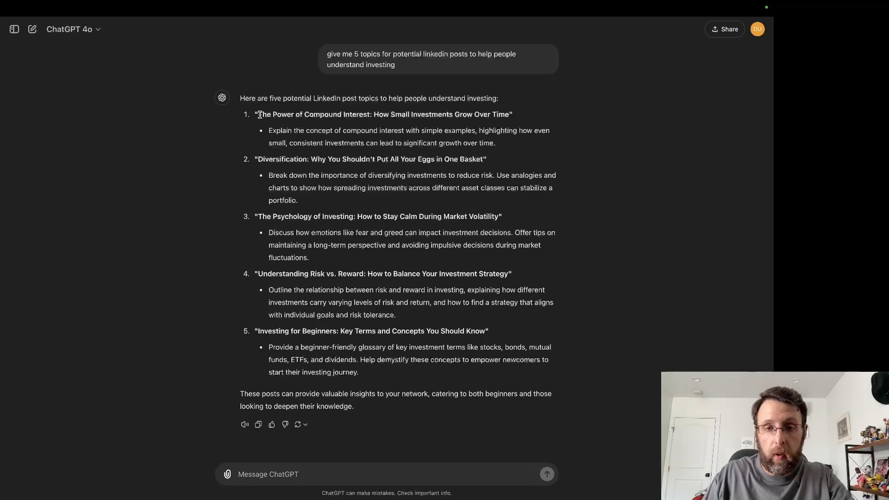
# Step: Copy the compound interest topic's title and explanation from ChatGPT into the Topic and Description cells of Airtable's first record
pyautogui.moveTo(261, 115); pyautogui.dragTo(469, 118)
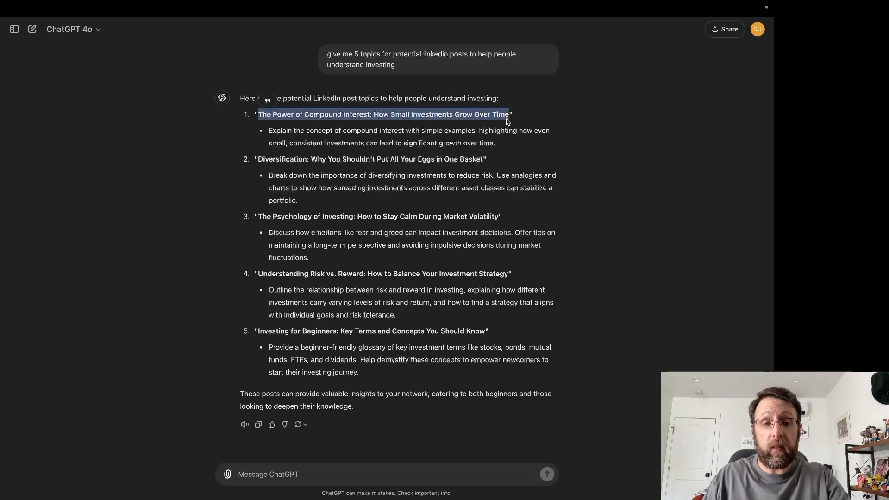
pyautogui.click(166, 24)
pyautogui.click(183, 101)
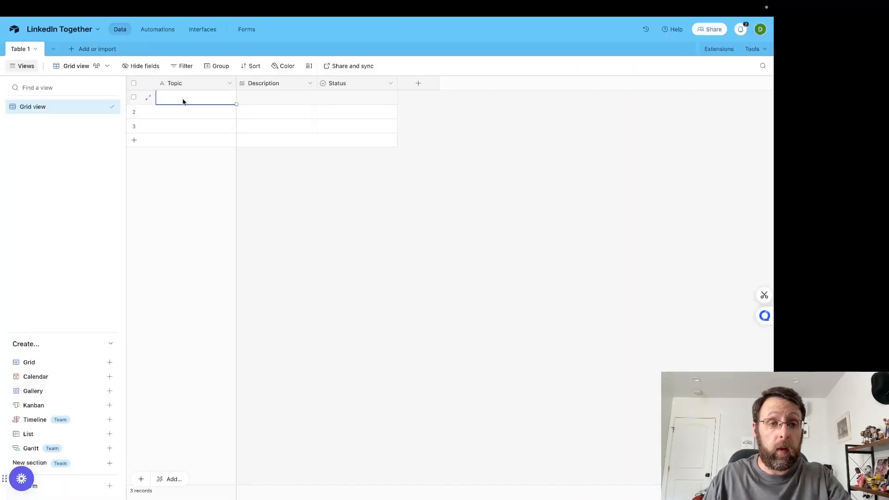
pyautogui.write('The Power of Compound Interest: How Small Investments Grow Over Time')
pyautogui.click(489, 28)
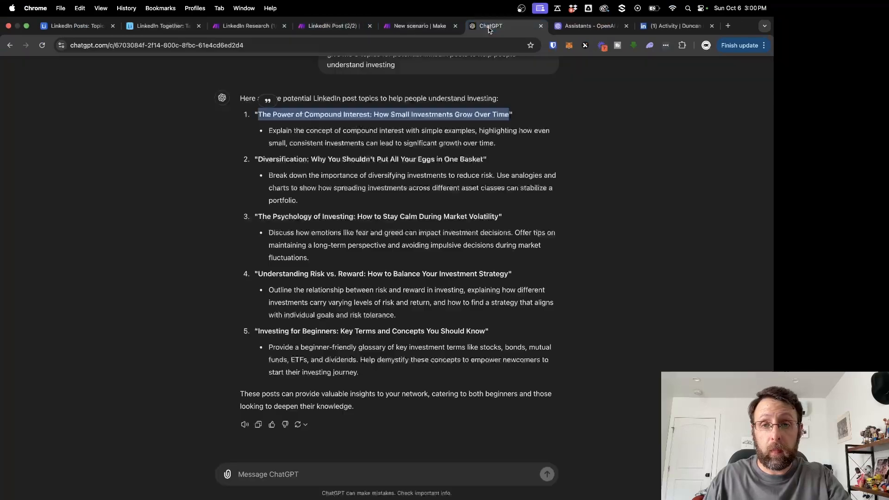
pyautogui.moveTo(269, 130); pyautogui.dragTo(403, 140)
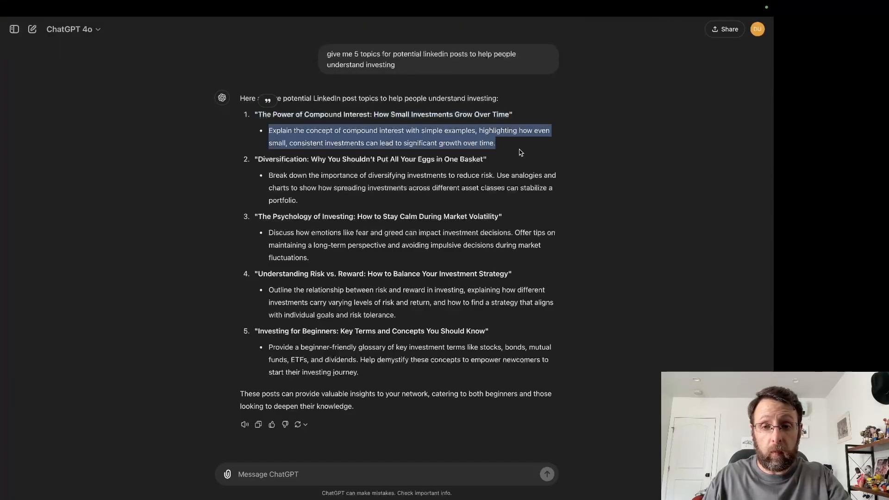
pyautogui.click(166, 24)
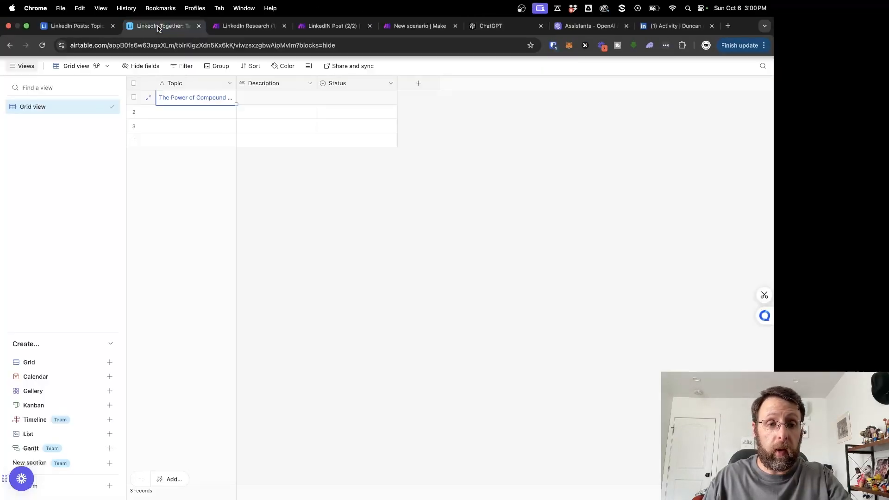
pyautogui.click(274, 103)
# Step: Copy the diversification topic's title and explanation from ChatGPT into the Topic and Description cells of Airtable's second record
pyautogui.click(488, 26)
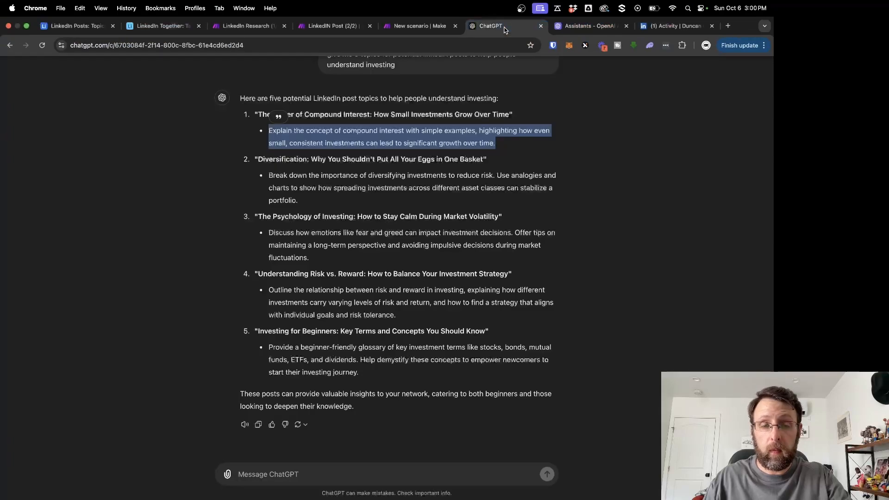
pyautogui.moveTo(257, 160); pyautogui.dragTo(459, 165)
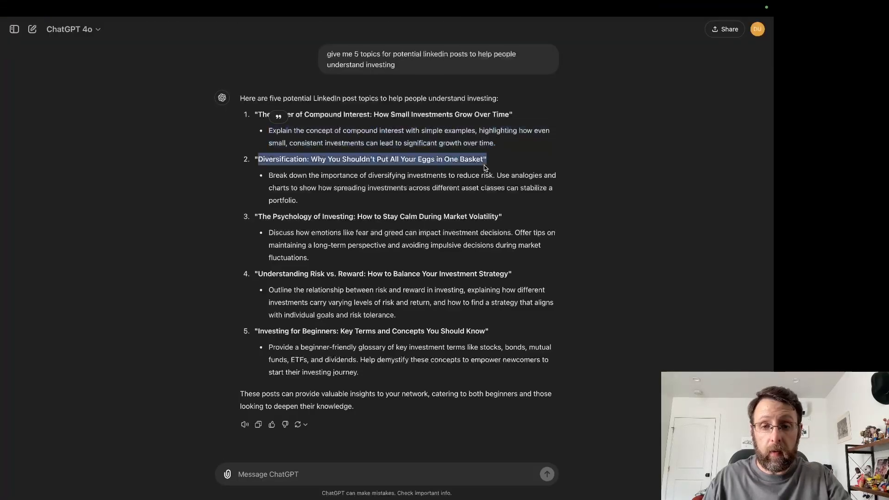
pyautogui.click(160, 26)
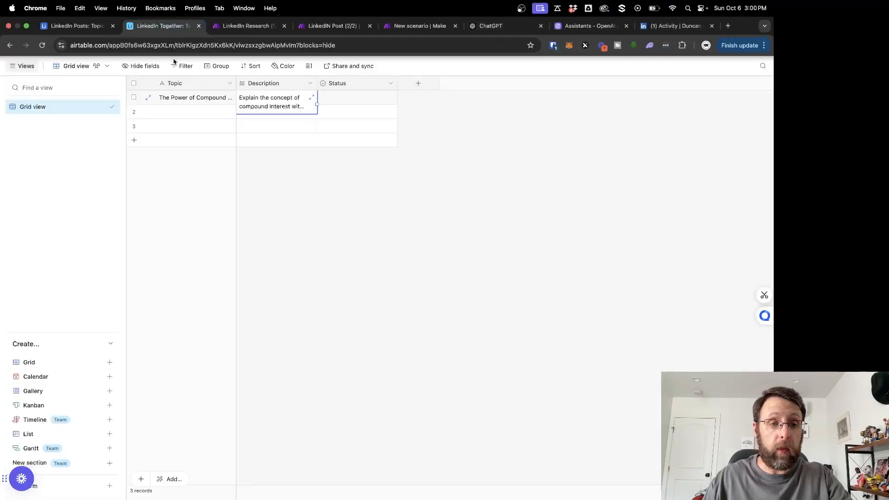
pyautogui.click(181, 115)
pyautogui.write("Diversification: Why You Shouldn't Put All Your Eggs in One Basket")
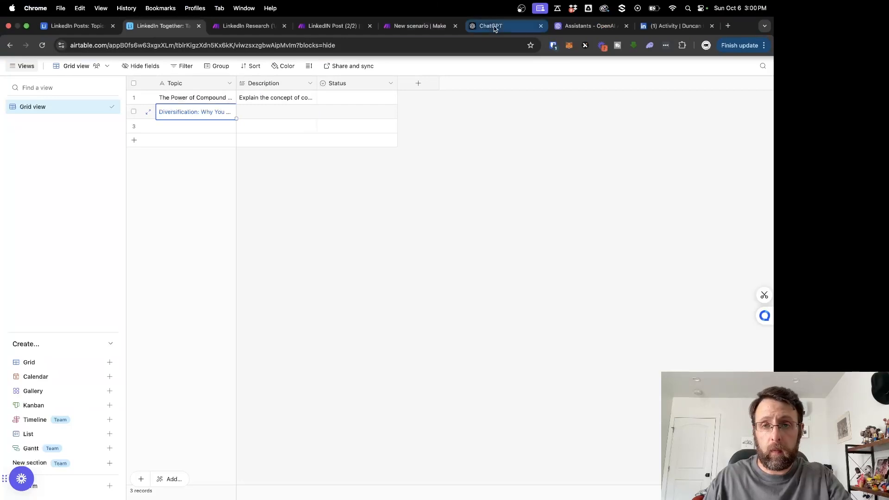
pyautogui.click(489, 26)
pyautogui.moveTo(269, 175); pyautogui.dragTo(326, 209)
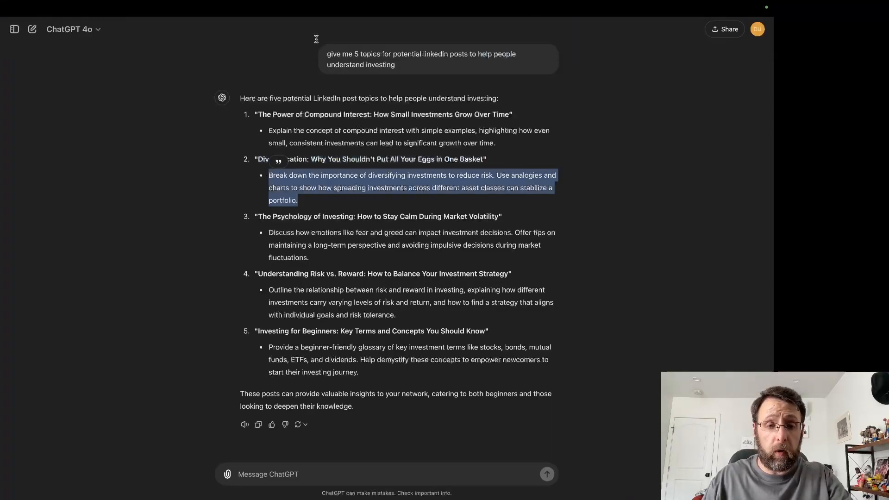
pyautogui.click(160, 26)
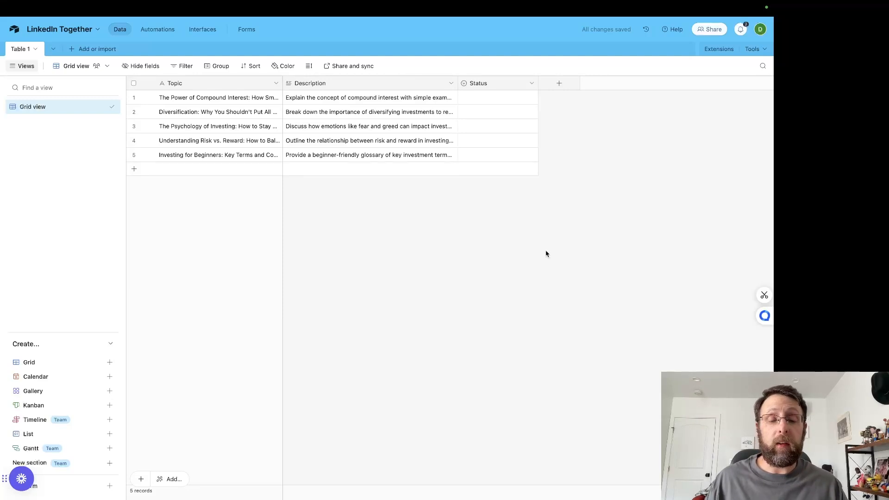
# Step: Try setting the first record's Status to Approved and clear it again
pyautogui.click(490, 97)
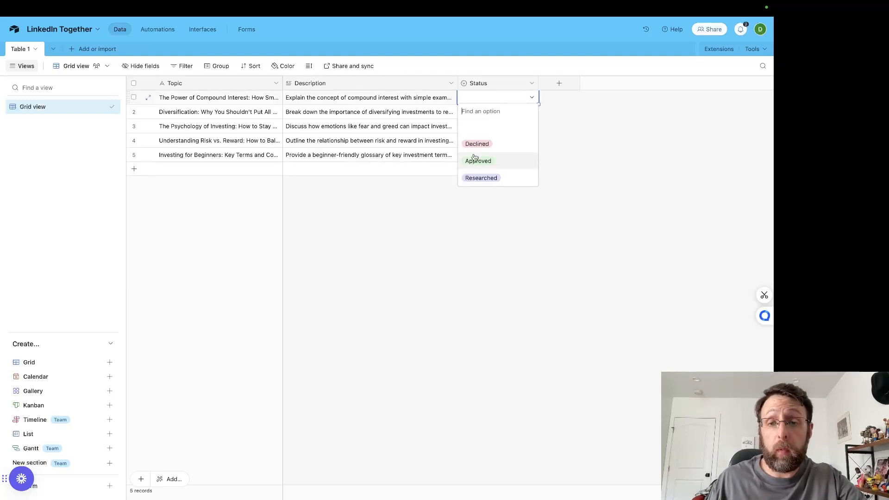
pyautogui.click(477, 160)
pyautogui.click(490, 117)
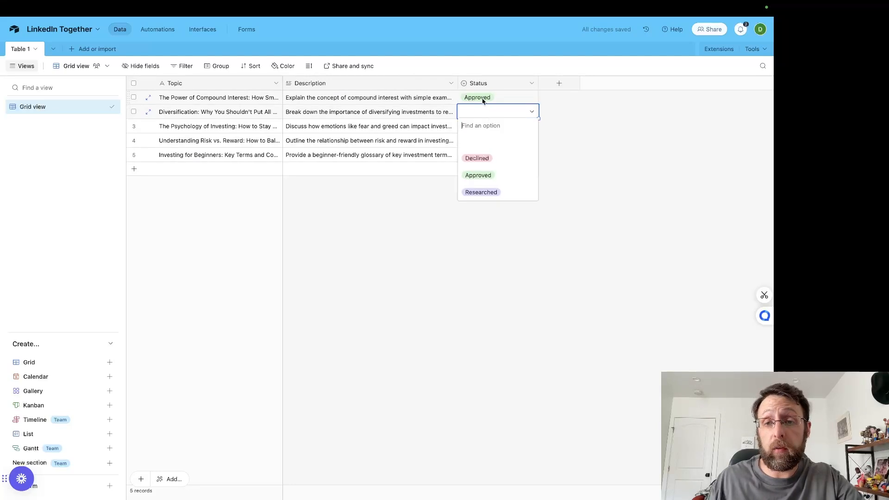
pyautogui.click(483, 98)
pyautogui.click(483, 99)
pyautogui.click(478, 128)
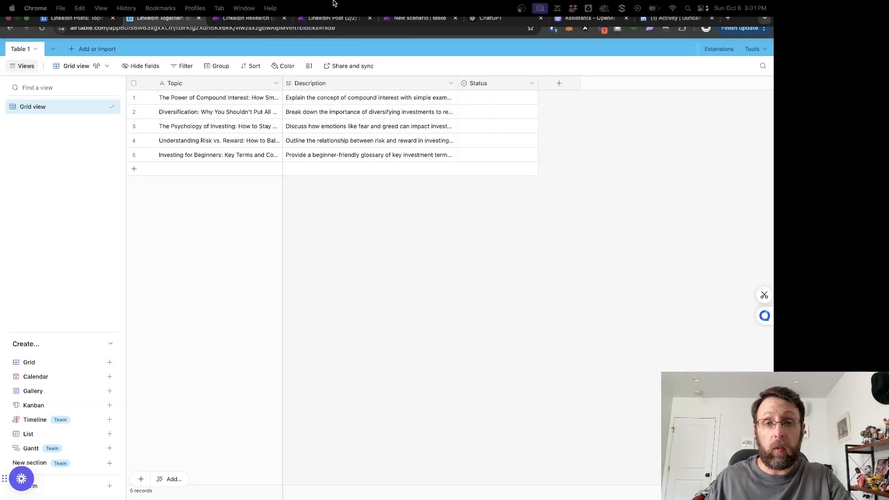
# Step: Switch to the new Make scenario and add an Airtable Search Records module as its first module
pyautogui.click(408, 25)
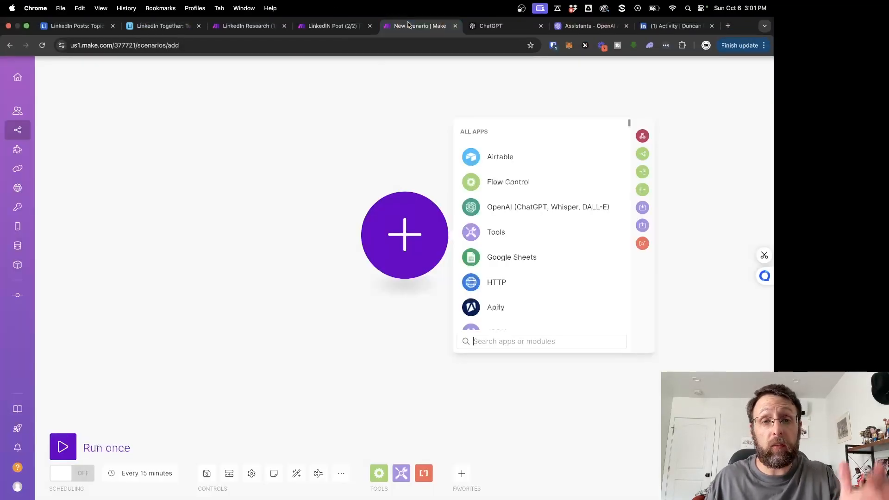
pyautogui.click(482, 157)
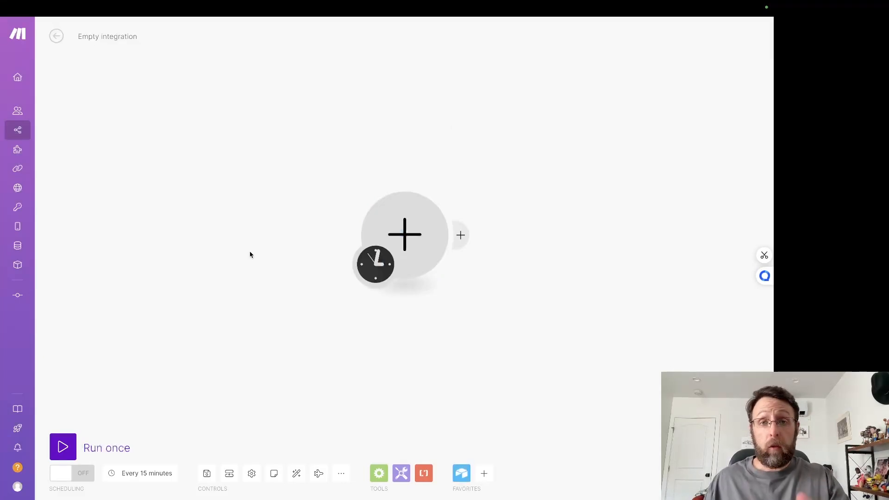
pyautogui.click(411, 215)
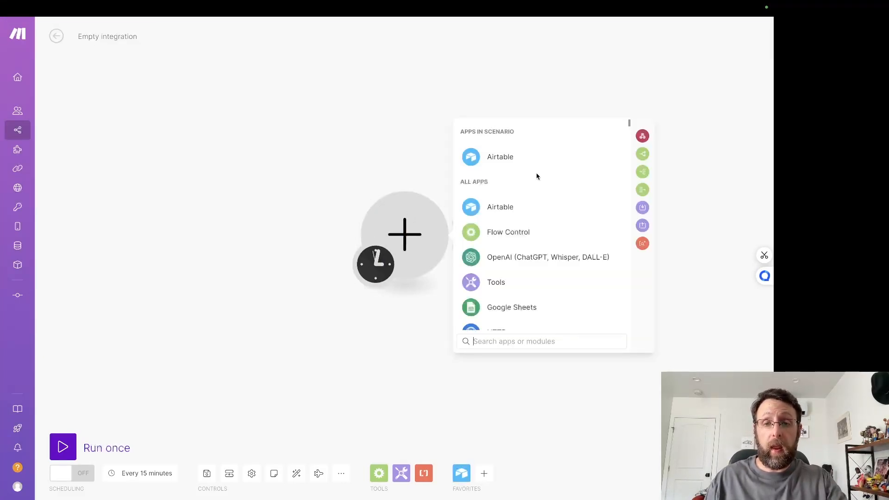
pyautogui.write('airtan')
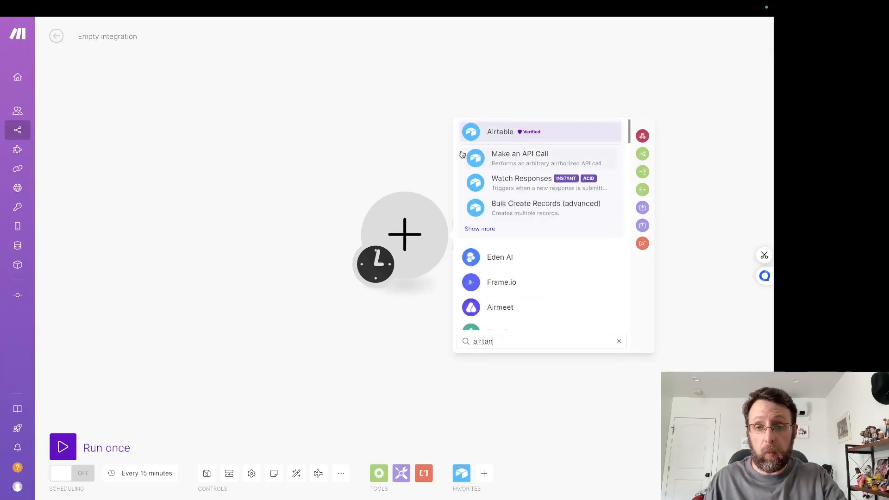
pyautogui.click(471, 139)
pyautogui.scroll(-1, 514, 251)
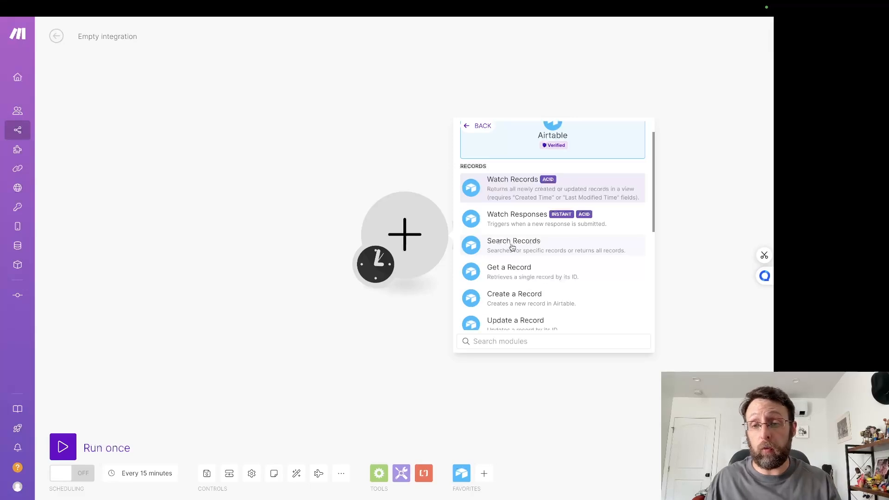
pyautogui.click(513, 247)
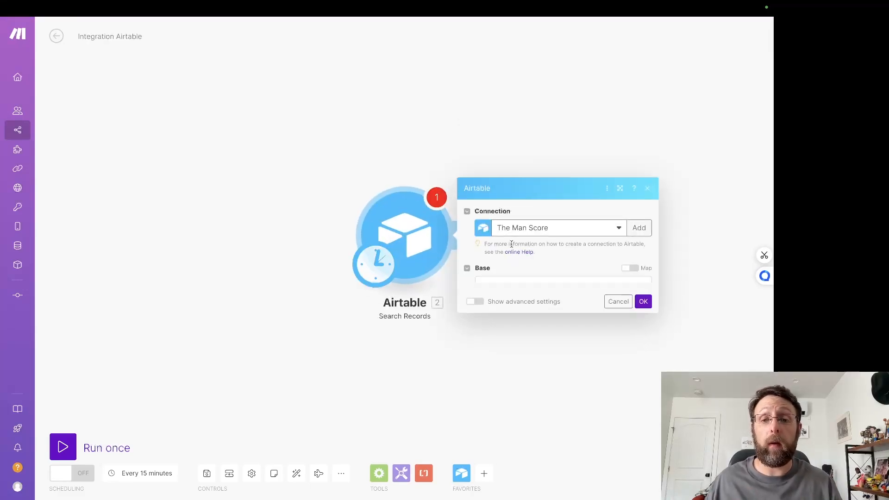
# Step: Set the Airtable module to Working Airtable Connection, base LinkedIn Together and Table 1, with Status as an output field
pyautogui.click(508, 275)
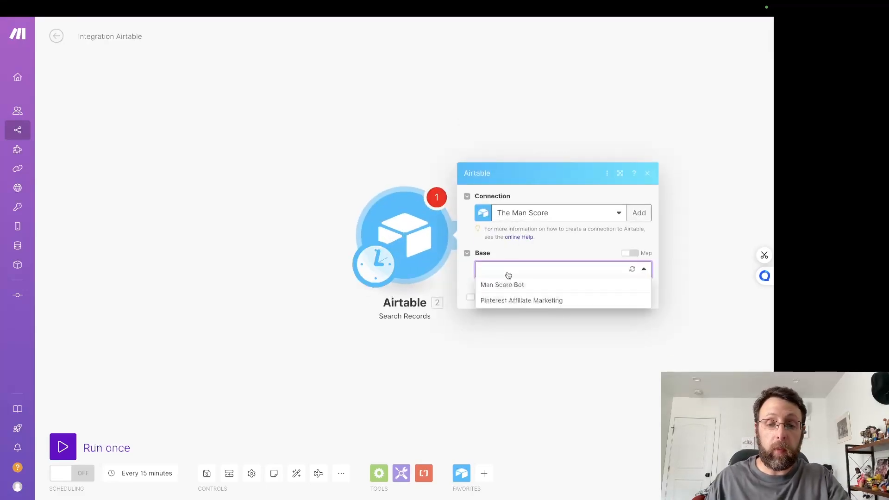
pyautogui.click(514, 265)
pyautogui.click(567, 219)
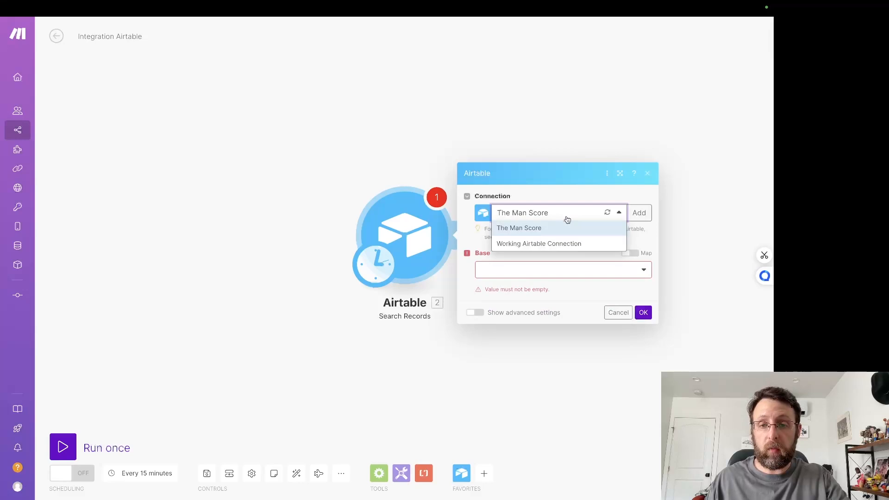
pyautogui.click(539, 245)
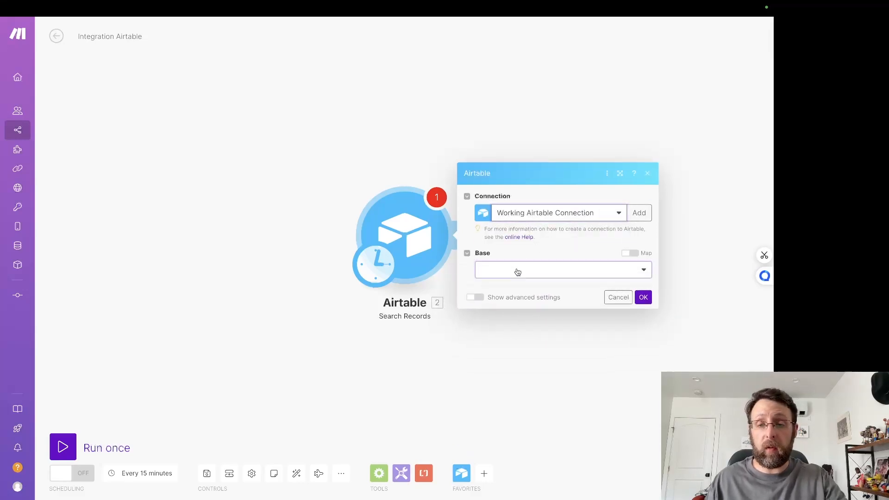
pyautogui.click(517, 272)
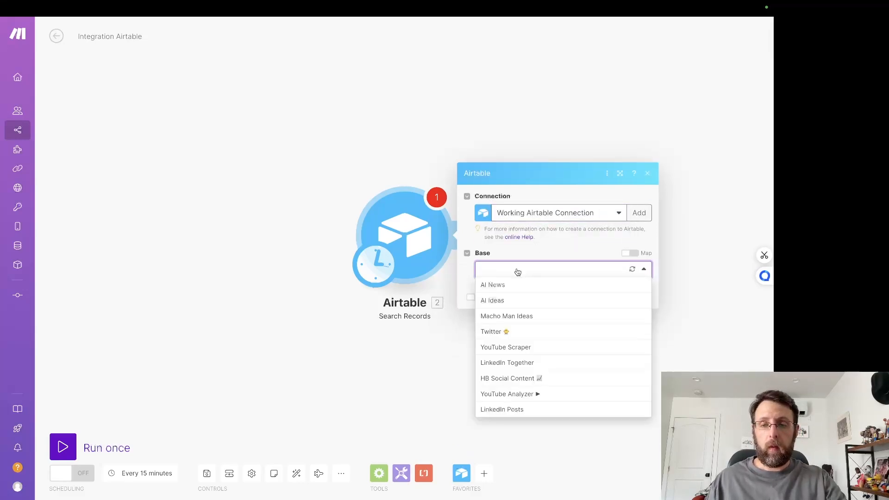
pyautogui.click(510, 365)
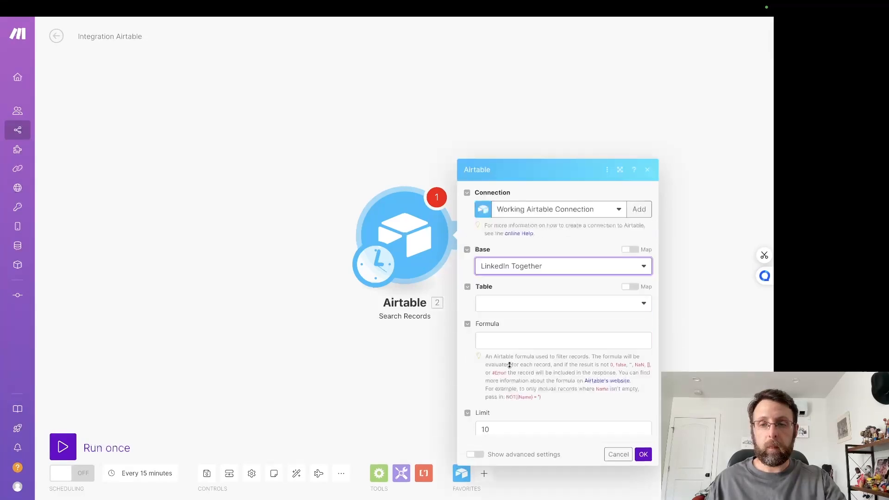
pyautogui.click(520, 223)
pyautogui.click(501, 236)
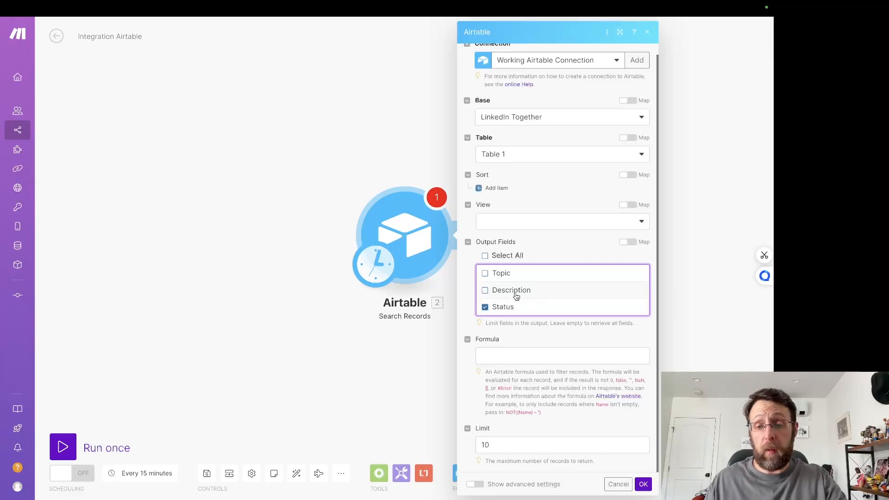
# Step: Filter the record search with the formula {Status}="Approved", limit it to 1 record, and save the module
pyautogui.click(508, 356)
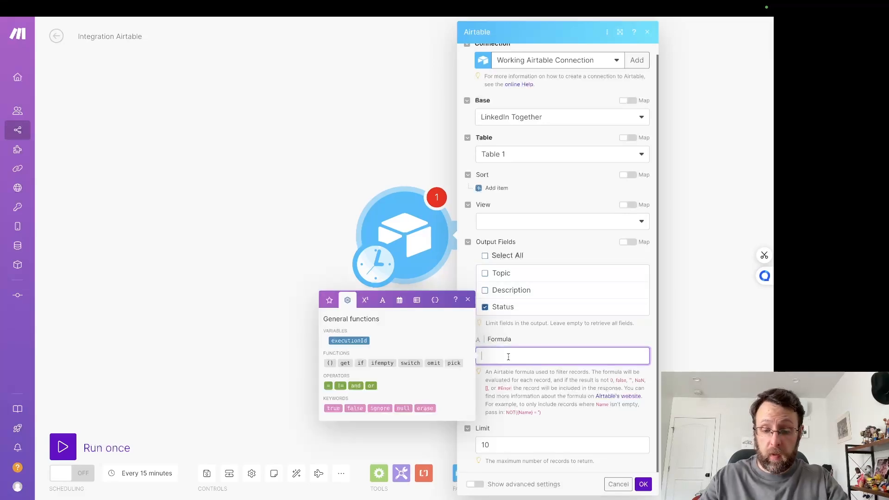
pyautogui.write('{Status')
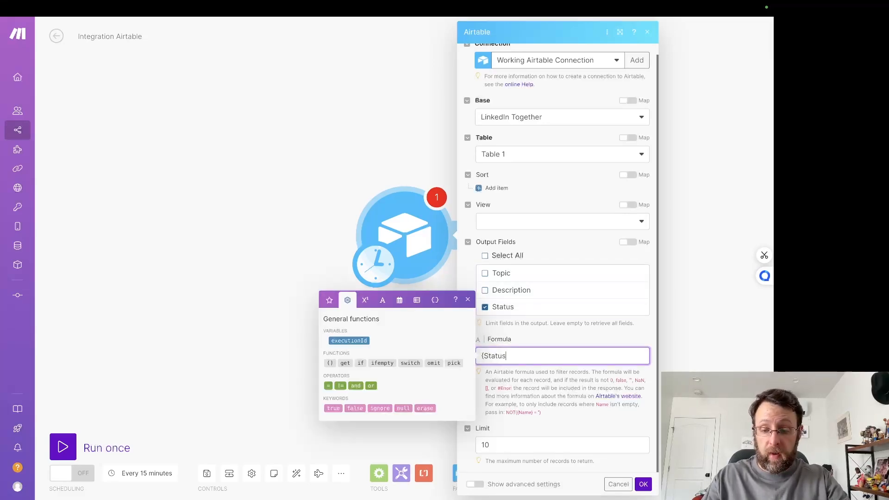
pyautogui.write('}=')
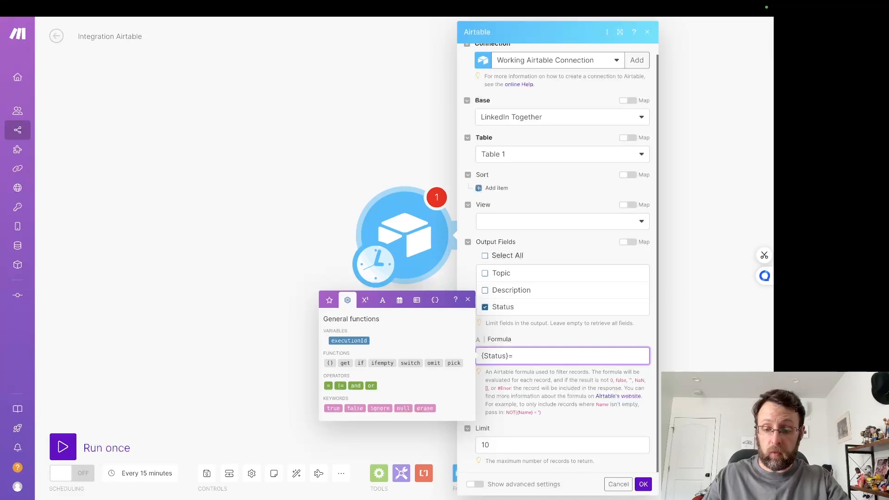
pyautogui.write('\'\'Approved"')
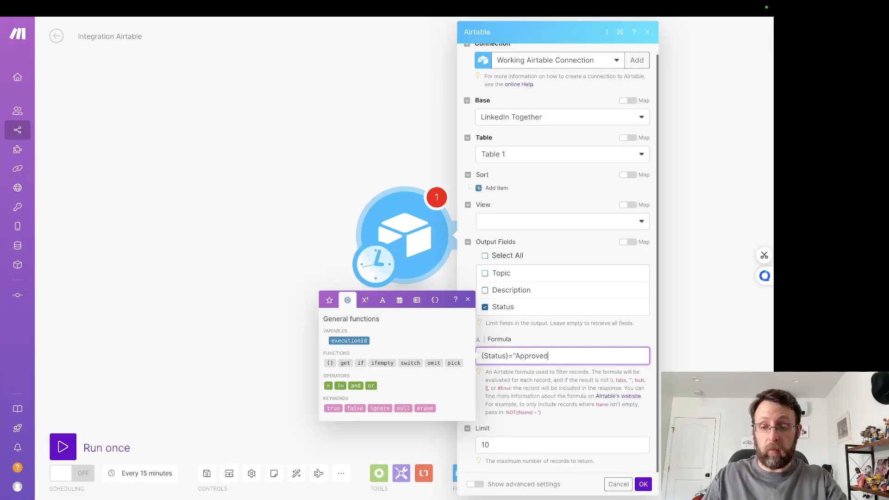
pyautogui.click(519, 440)
pyautogui.hotkey('ctrl', 'a')
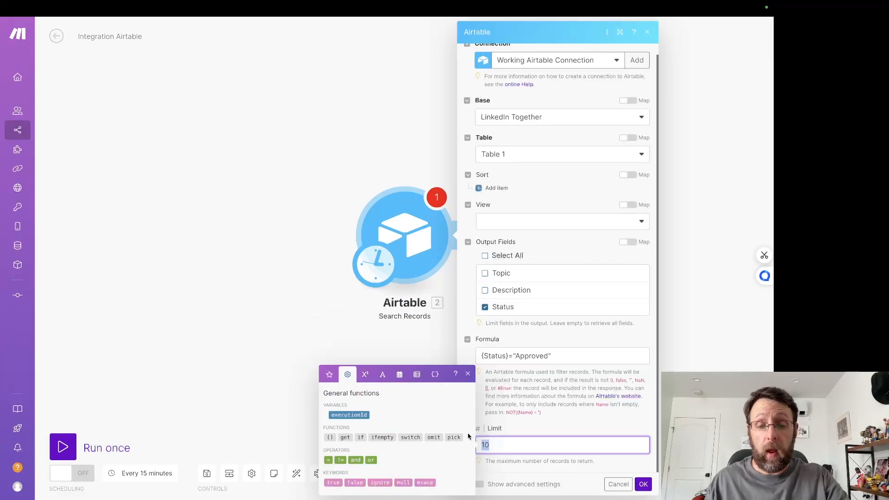
pyautogui.write('1')
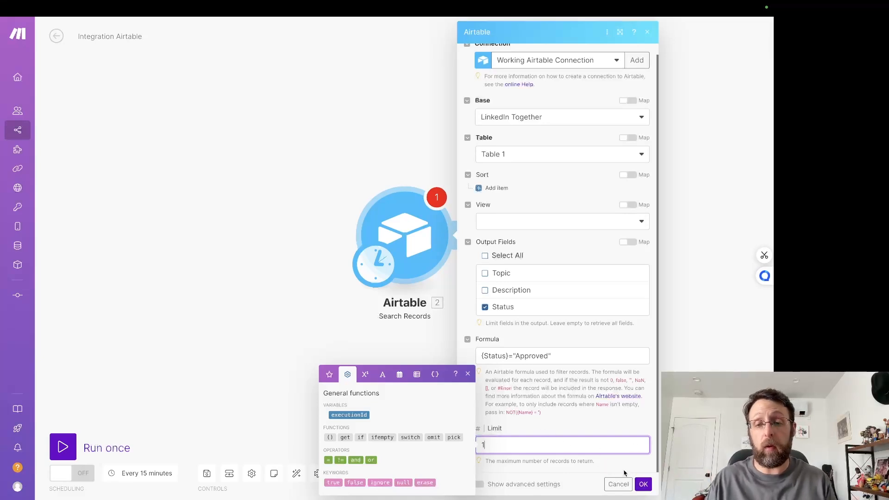
pyautogui.click(642, 484)
# Step: Add a Tools Set multiple variables module after the Airtable search
pyautogui.click(462, 234)
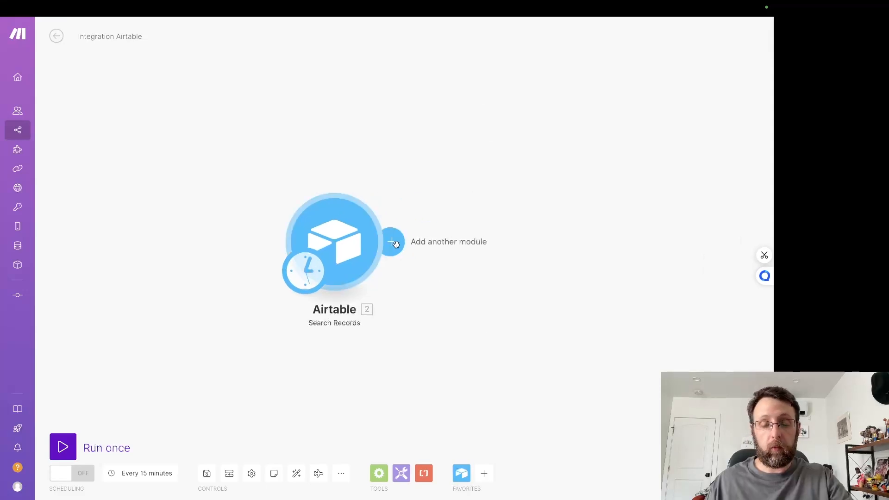
pyautogui.write('set')
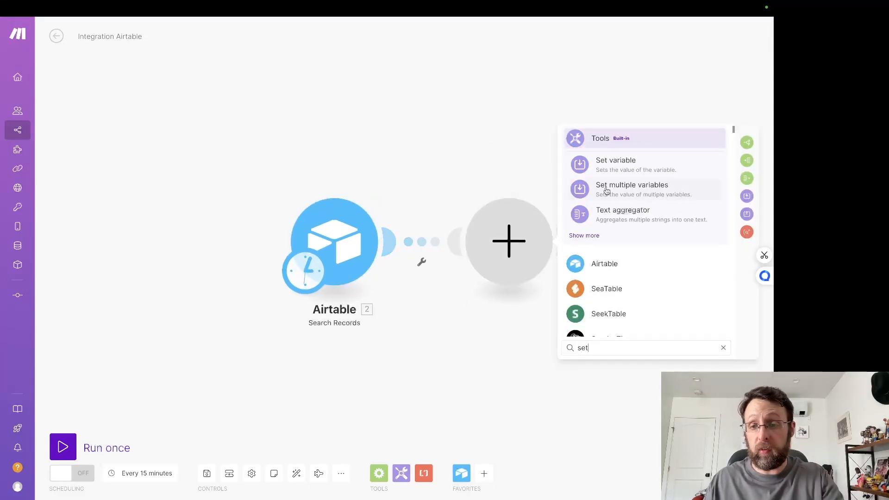
pyautogui.click(606, 191)
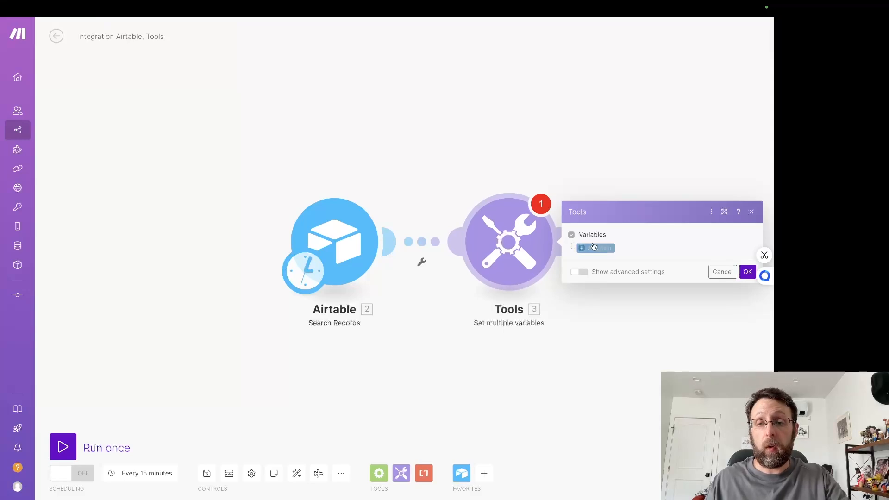
# Step: Create two variables named Topic and Description with blank values, and save the Tools module
pyautogui.click(639, 230)
pyautogui.write('Topic')
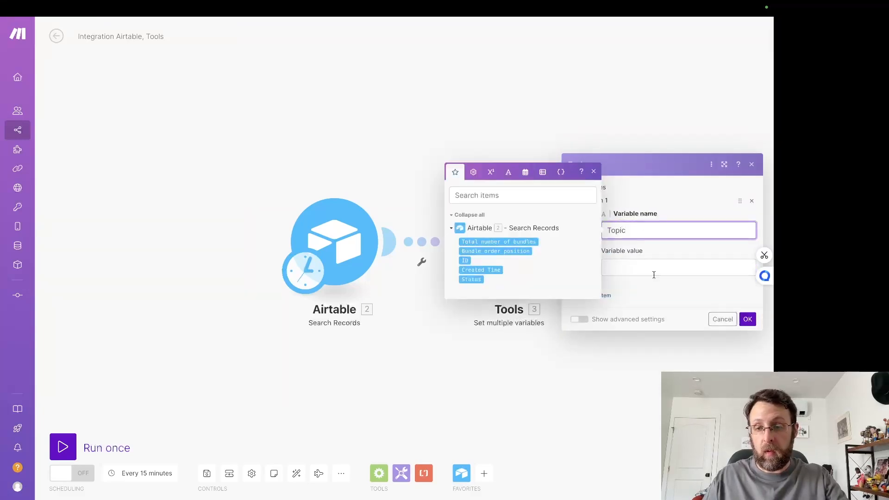
pyautogui.click(589, 301)
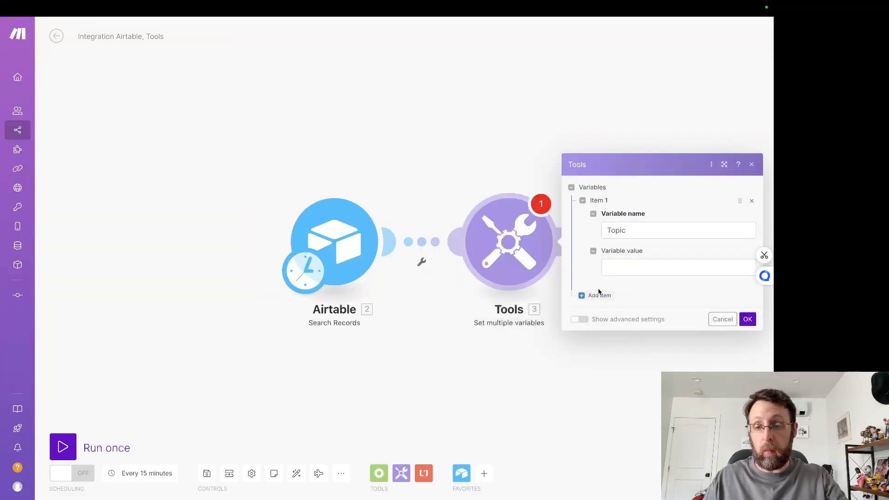
pyautogui.click(596, 296)
pyautogui.click(644, 275)
pyautogui.write('Description')
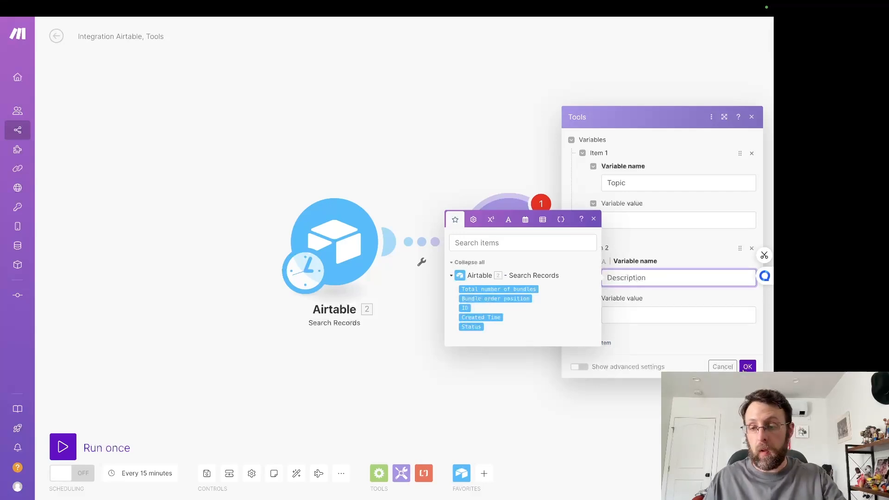
pyautogui.click(747, 367)
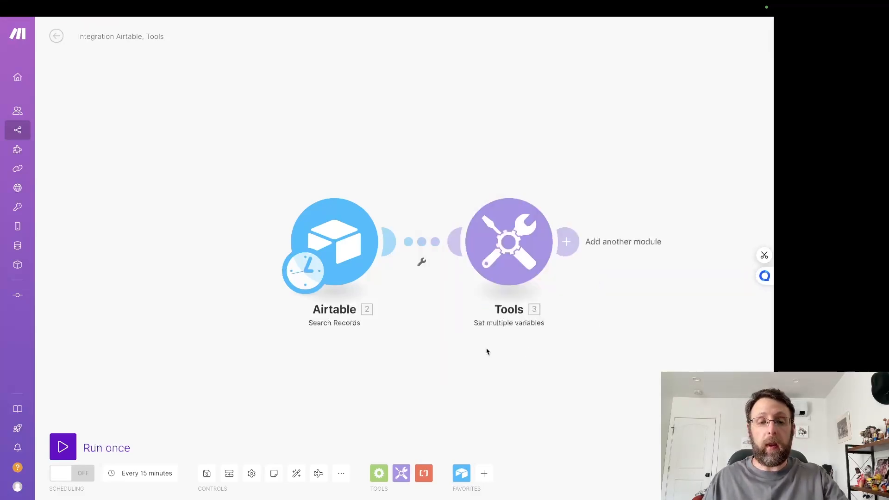
# Step: Run only the Airtable Search Records module, check its output, and close the result
pyautogui.rightClick(235, 216)
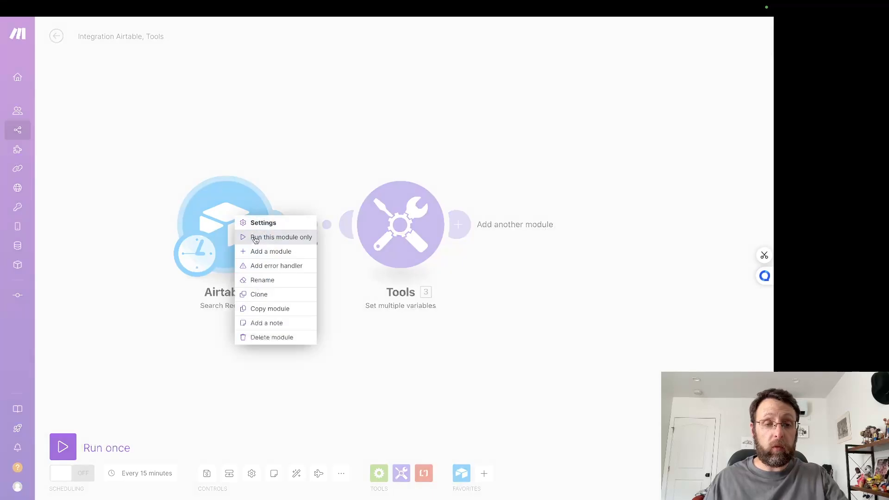
pyautogui.click(257, 241)
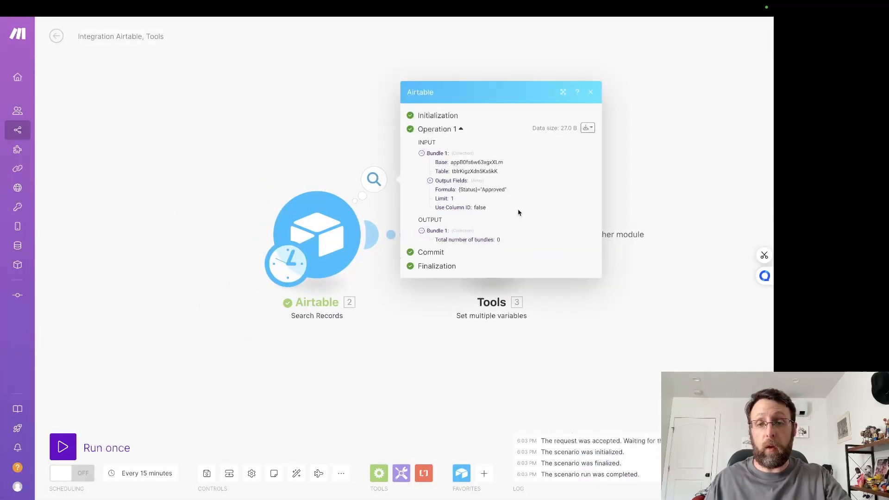
pyautogui.click(316, 119)
# Step: Switch to the LinkedIn Together base in Airtable and set the compound interest record's Status to Approved
pyautogui.click(164, 28)
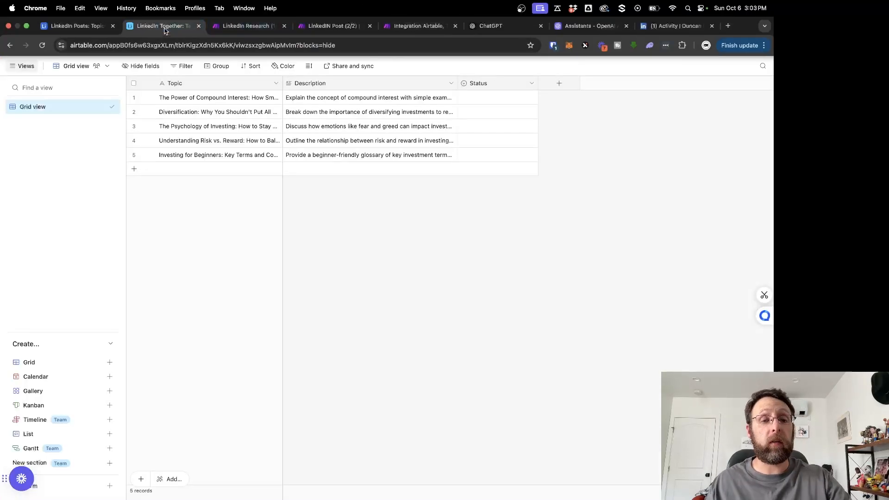
pyautogui.click(491, 100)
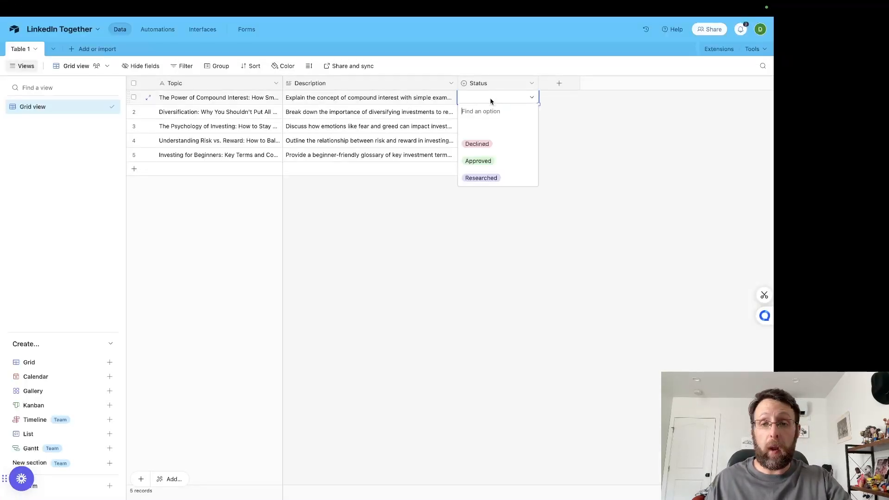
pyautogui.click(478, 161)
# Step: Return to the Make scenario, rerun only the Airtable search module, and examine the fields in its output bundle
pyautogui.click(416, 27)
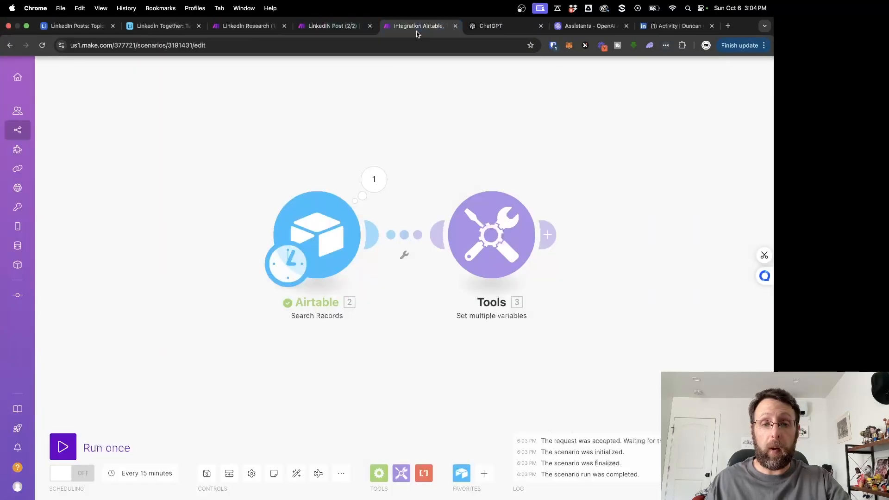
pyautogui.press('ctrl+super+f')
pyautogui.rightClick(338, 244)
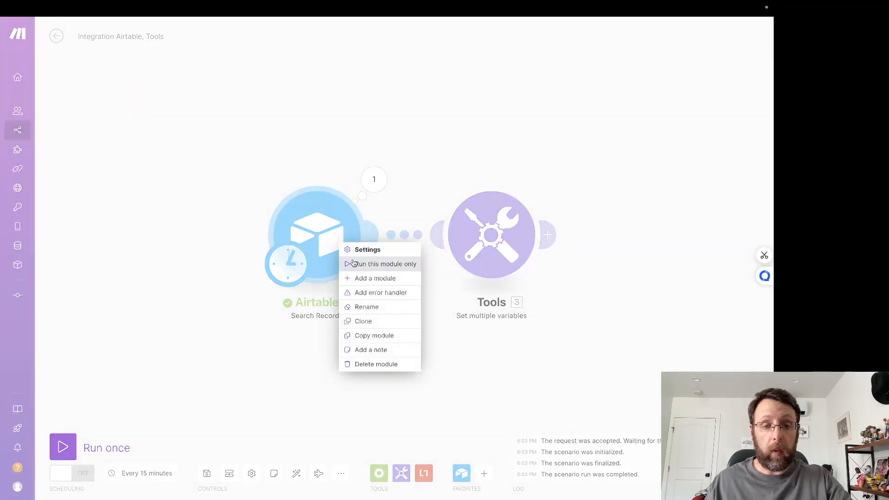
pyautogui.click(371, 263)
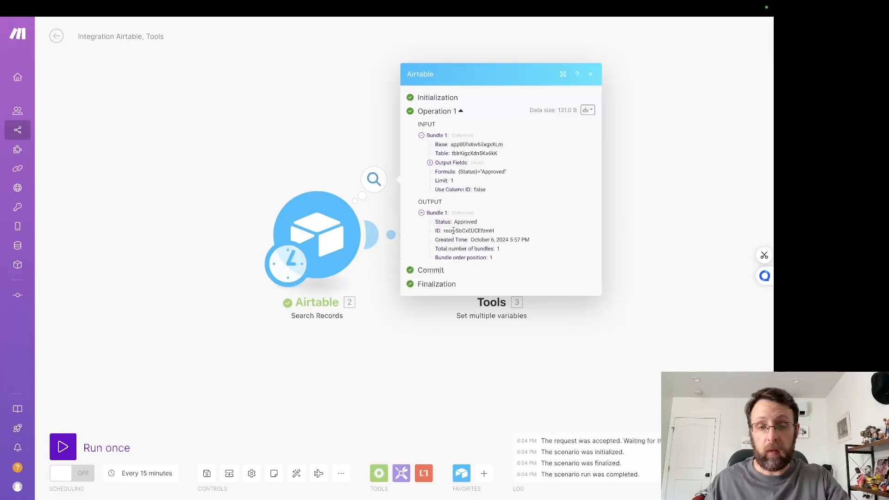
pyautogui.click(325, 152)
# Step: Add Topic and Description to the Airtable search module's output fields and save it
pyautogui.click(298, 233)
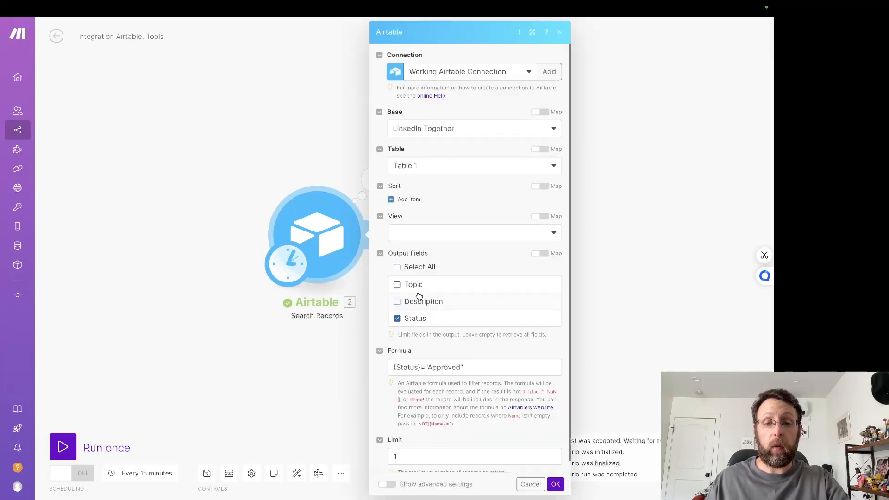
pyautogui.click(397, 302)
pyautogui.click(397, 285)
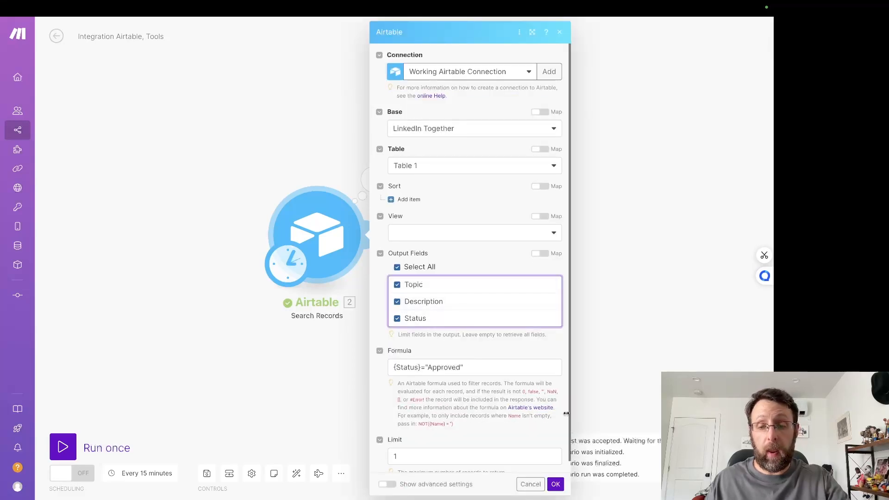
pyautogui.click(555, 484)
# Step: Run only the Airtable search module and examine the Topic and Description in its output bundle
pyautogui.rightClick(319, 216)
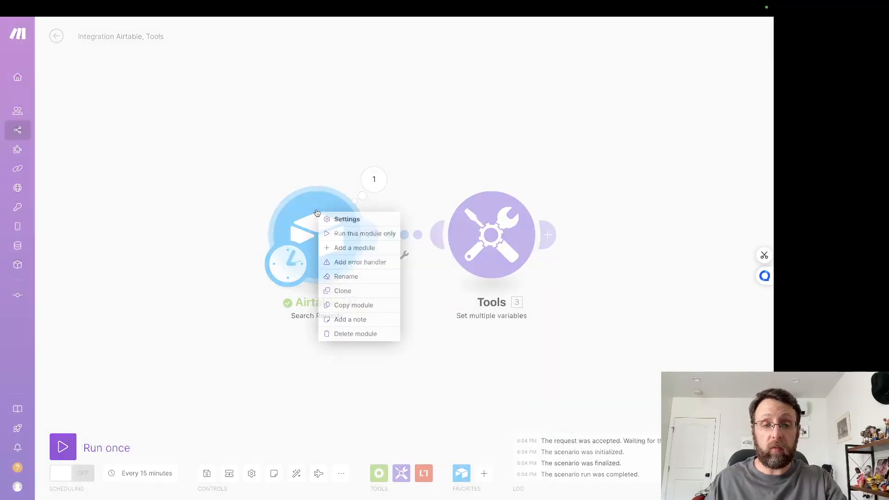
pyautogui.click(343, 233)
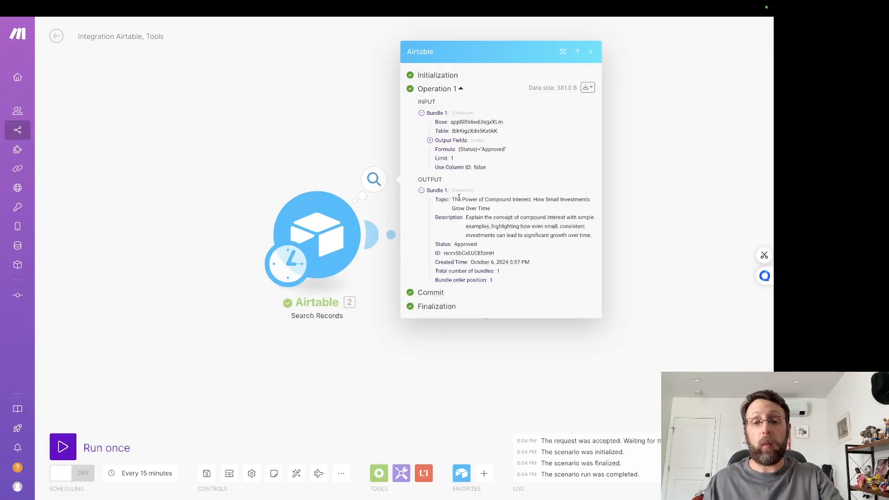
pyautogui.moveTo(454, 199); pyautogui.dragTo(578, 199)
pyautogui.click(492, 228)
pyautogui.moveTo(465, 219); pyautogui.dragTo(498, 238)
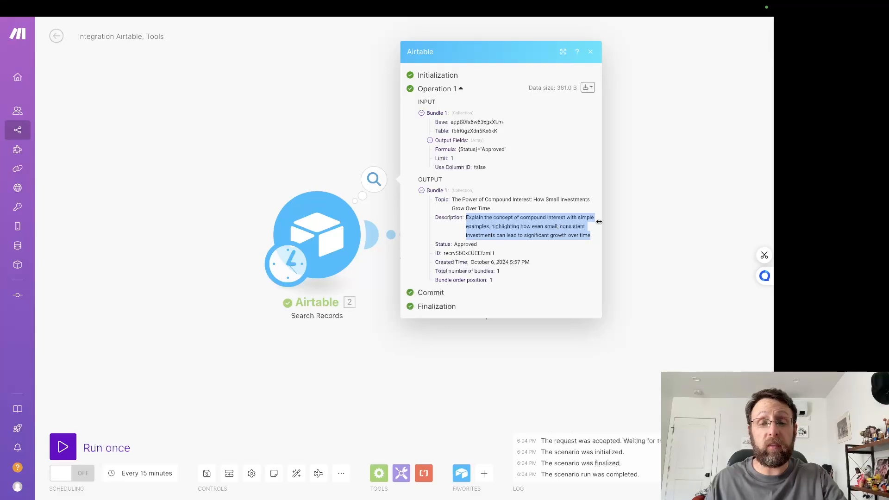
pyautogui.click(686, 186)
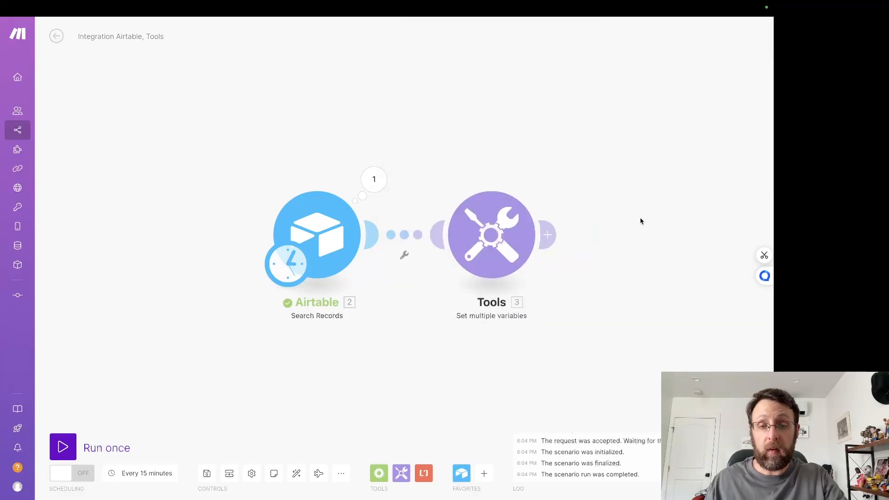
# Step: Map the Topic and Description variable values in the Tools module to the matching Airtable fields
pyautogui.moveTo(640, 218); pyautogui.dragTo(538, 201)
pyautogui.click(358, 221)
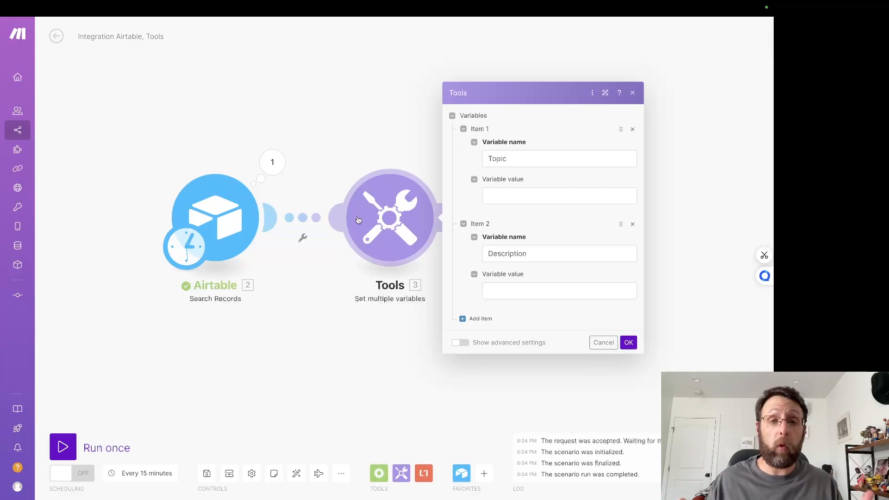
pyautogui.click(508, 195)
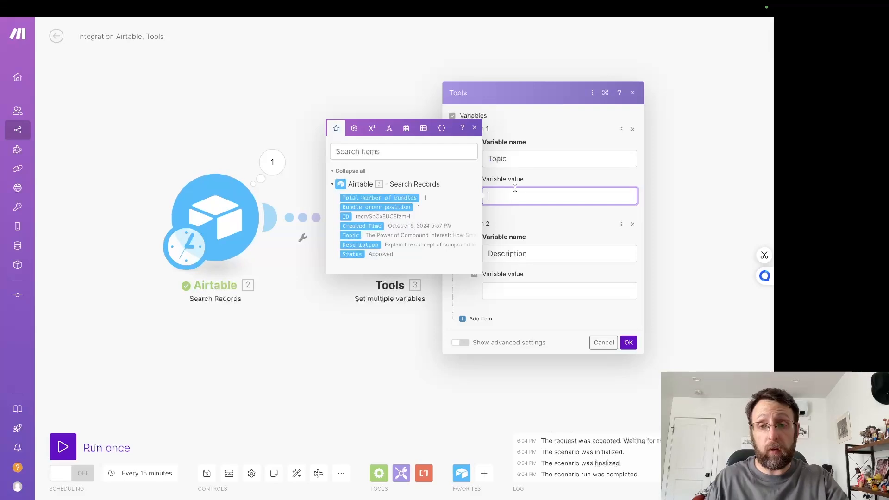
pyautogui.click(351, 235)
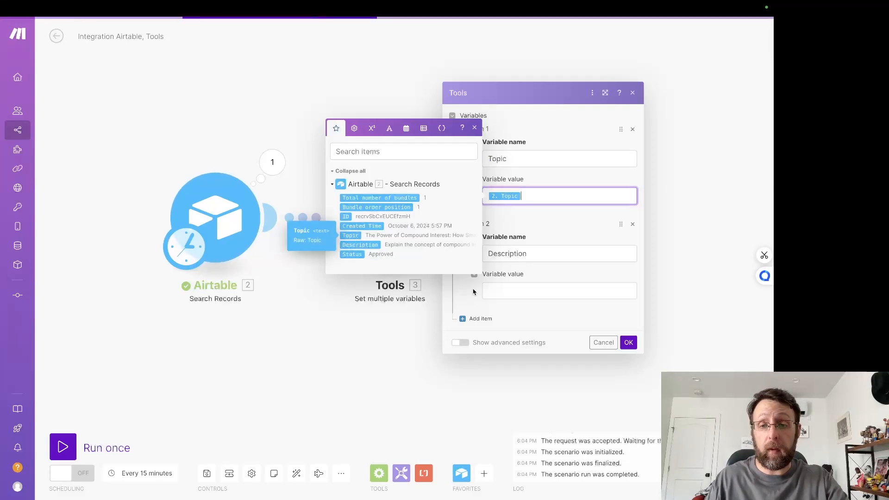
pyautogui.click(524, 290)
pyautogui.click(361, 340)
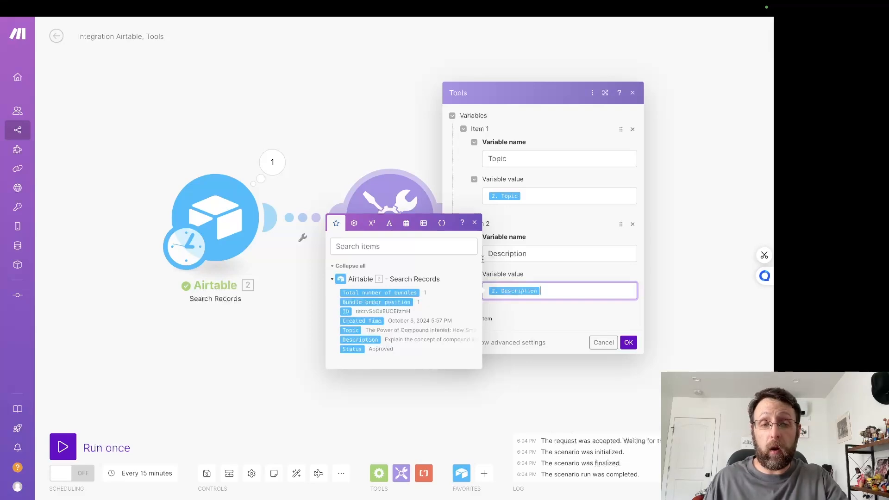
# Step: Copy the topic text from the Airtable output and use it as the static value of the Topic variable
pyautogui.click(278, 165)
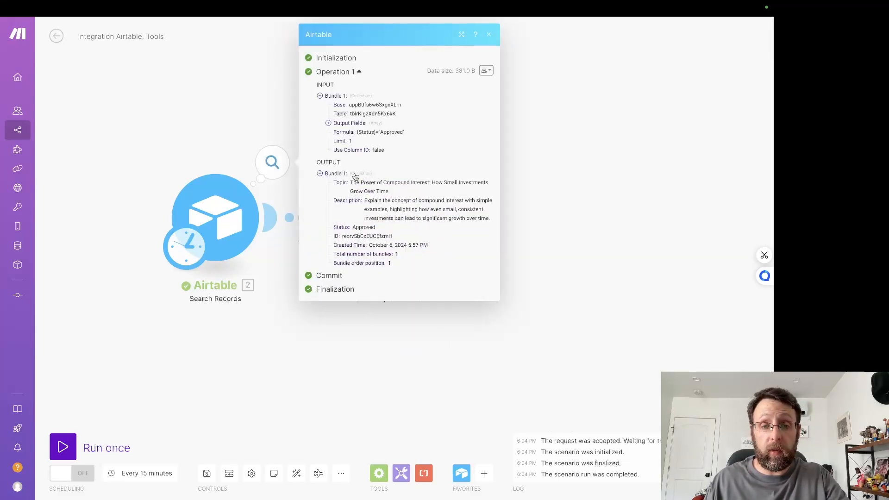
pyautogui.moveTo(350, 182); pyautogui.dragTo(397, 192)
pyautogui.hotkey('ctrl', 'c')
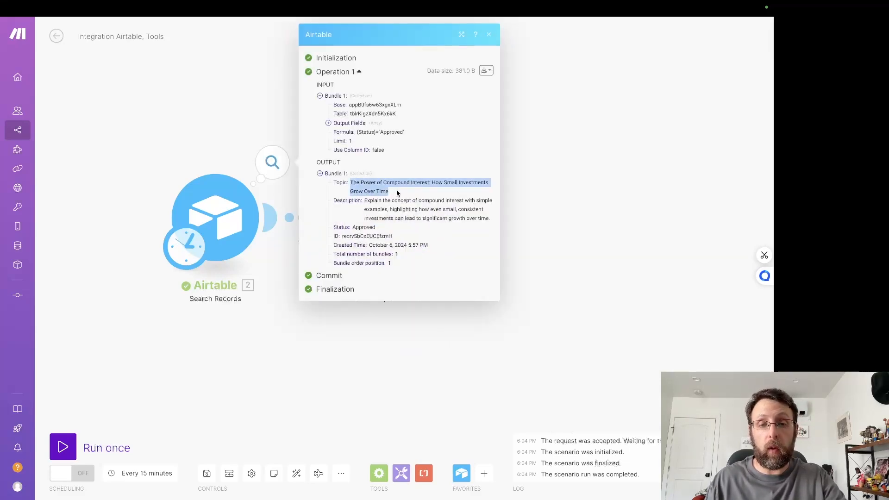
pyautogui.click(214, 105)
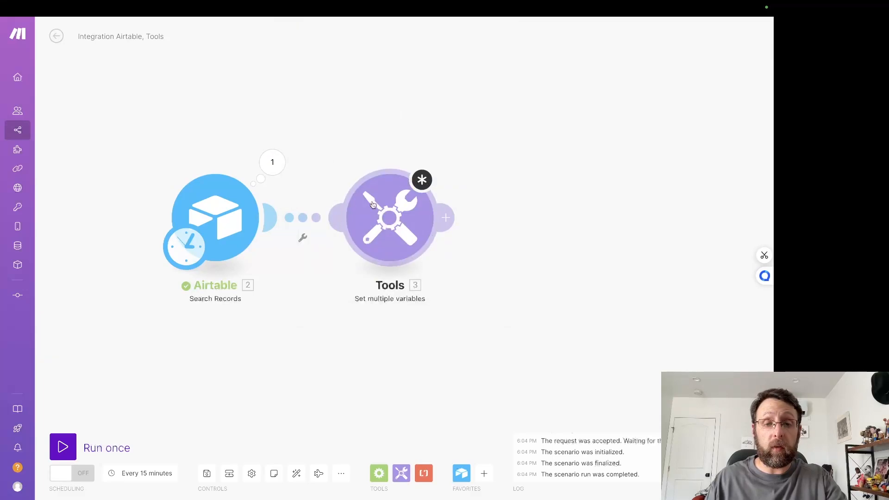
pyautogui.click(371, 202)
pyautogui.click(484, 198)
pyautogui.hotkey('ctrl', 'a')
pyautogui.hotkey('ctrl', 'v')
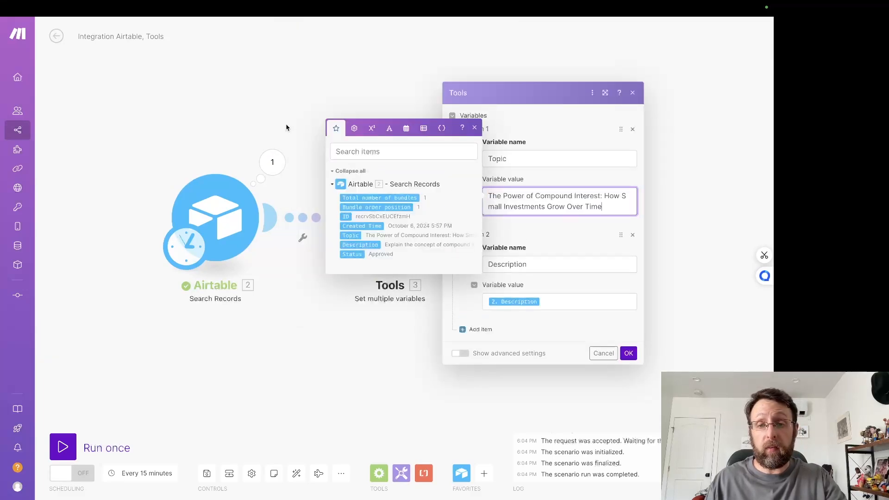
# Step: Copy the description text from the Airtable output into the Description variable's value as static text and save the Tools module
pyautogui.click(281, 156)
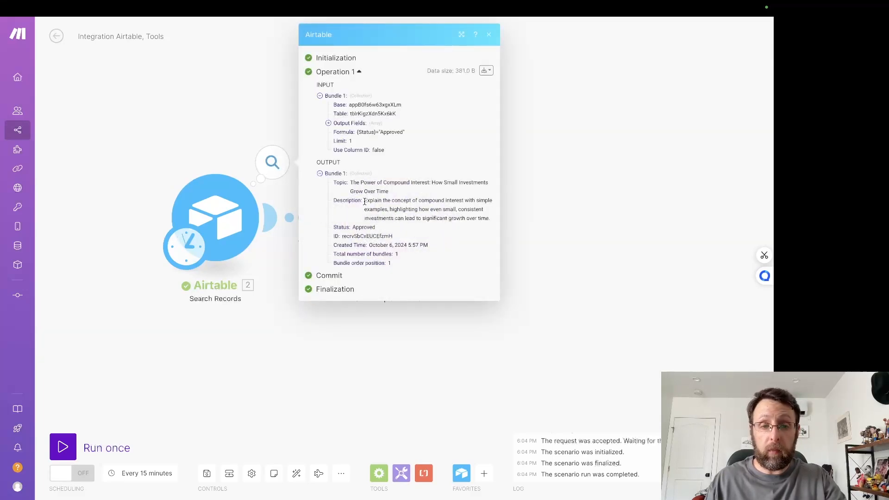
pyautogui.moveTo(364, 202); pyautogui.dragTo(482, 231)
pyautogui.click(556, 295)
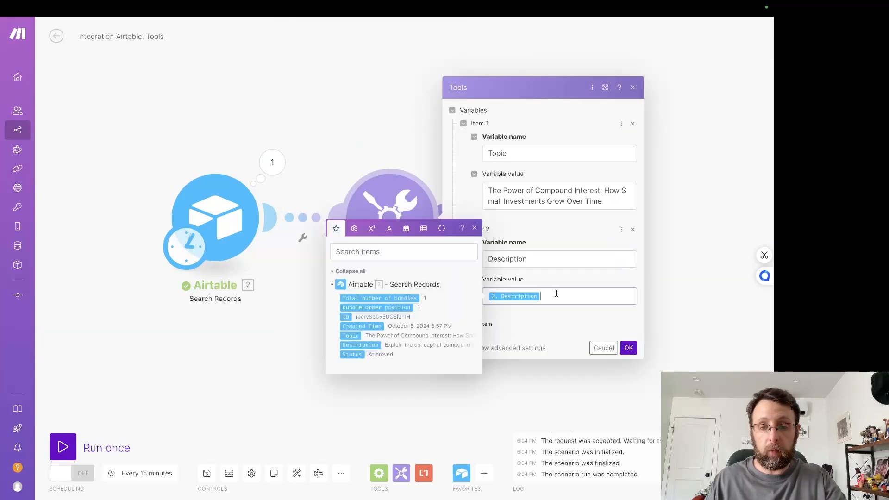
pyautogui.moveTo(556, 294); pyautogui.dragTo(447, 293)
pyautogui.write('Explain the concept of compound interest with simple examples, highlighting how even small, consistent investments can lead to significant growth over time.')
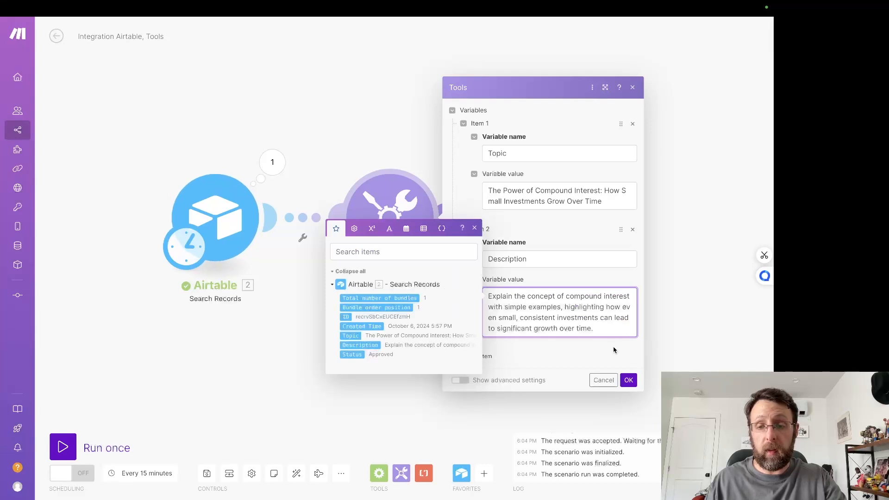
pyautogui.click(628, 380)
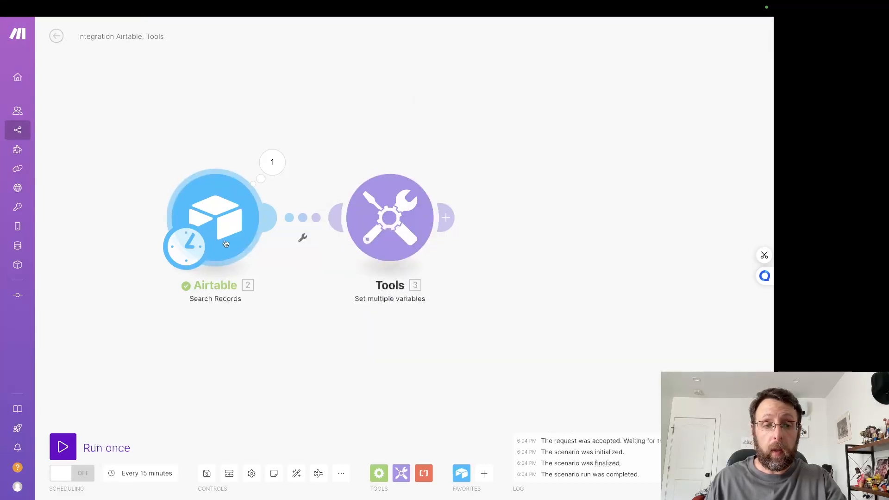
# Step: Unlink the Airtable module from the Tools module and move the scenario's starting trigger to Tools
pyautogui.moveTo(192, 255); pyautogui.dragTo(382, 241)
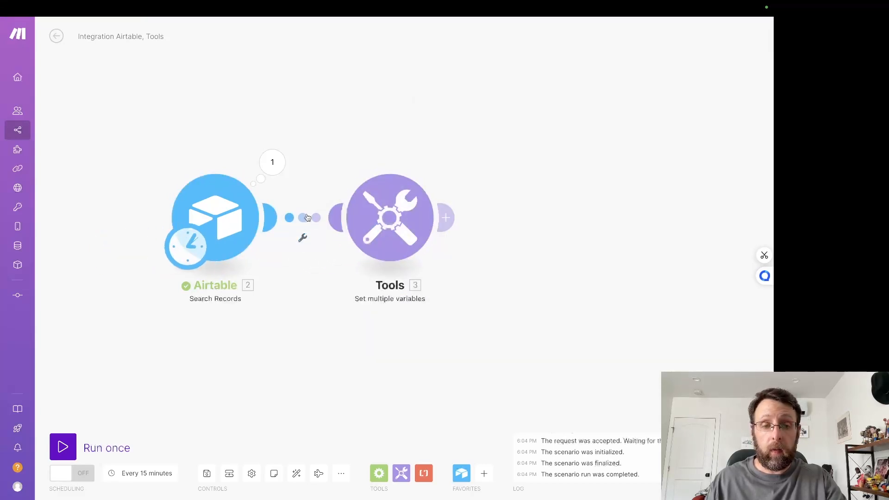
pyautogui.rightClick(304, 219)
pyautogui.click(326, 241)
pyautogui.moveTo(189, 250); pyautogui.dragTo(363, 251)
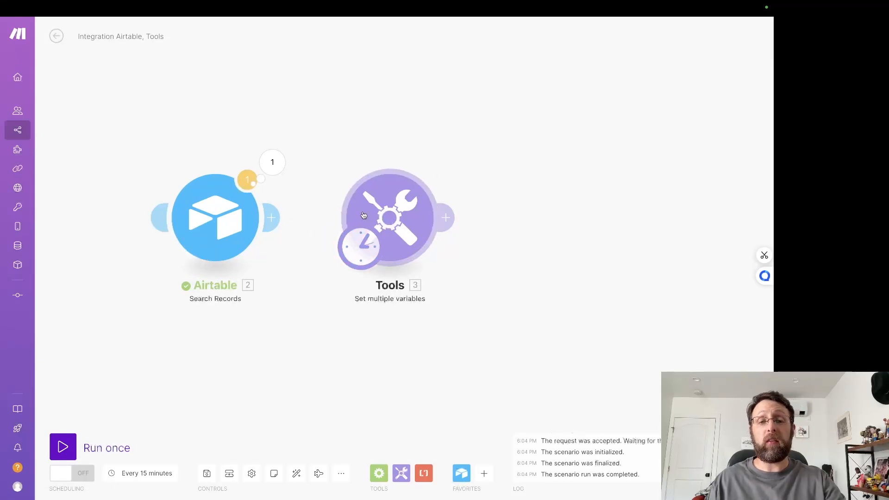
# Step: Run the Tools module on its own, examine the Topic and Description in its output, and close the result
pyautogui.moveTo(602, 254); pyautogui.dragTo(526, 239)
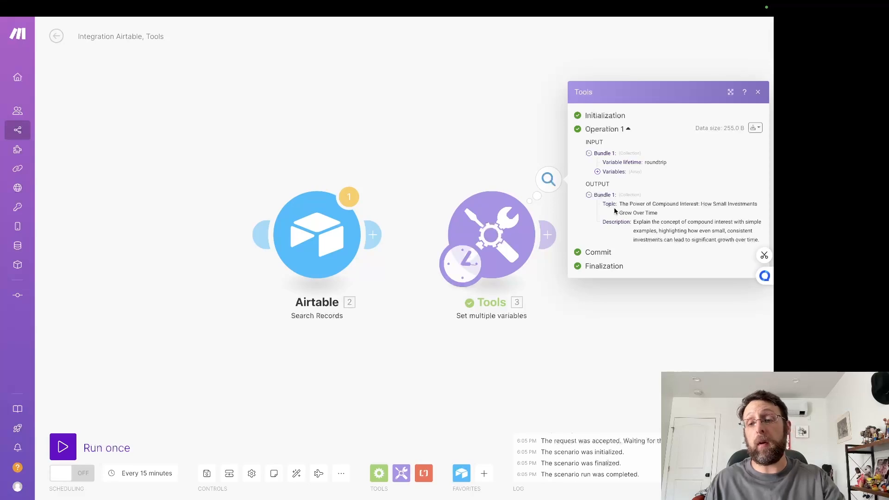
pyautogui.moveTo(615, 211); pyautogui.dragTo(722, 248)
pyautogui.click(438, 148)
pyautogui.moveTo(538, 135); pyautogui.dragTo(377, 119)
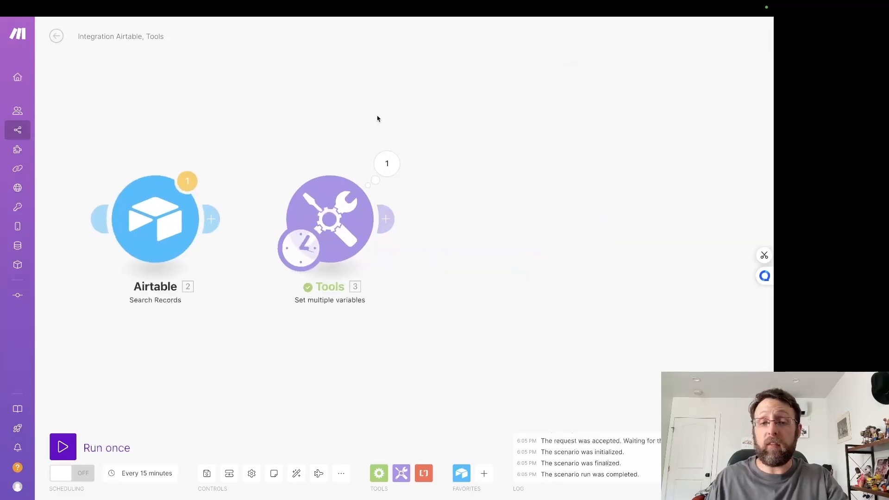
# Step: Switch to the LinkedIn Research (1/2) scenario and review the system and user messages of its Perplexity AI module
pyautogui.click(252, 26)
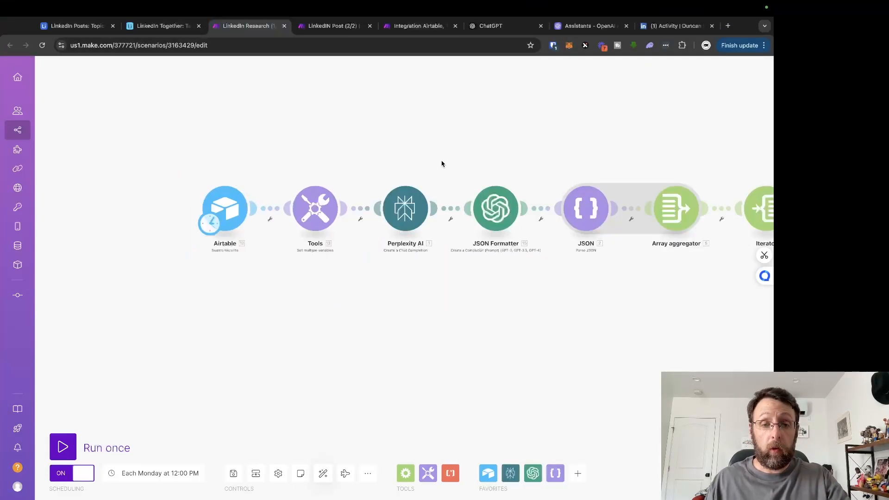
pyautogui.moveTo(442, 164); pyautogui.dragTo(341, 168)
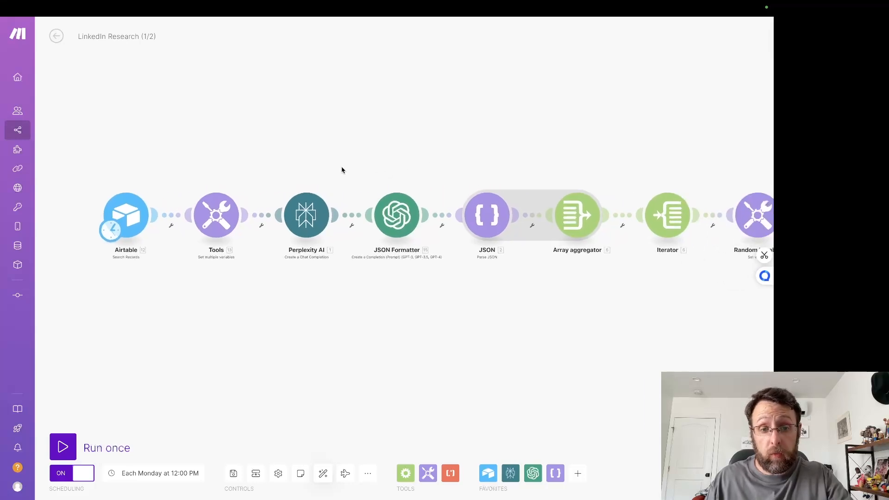
pyautogui.click(300, 220)
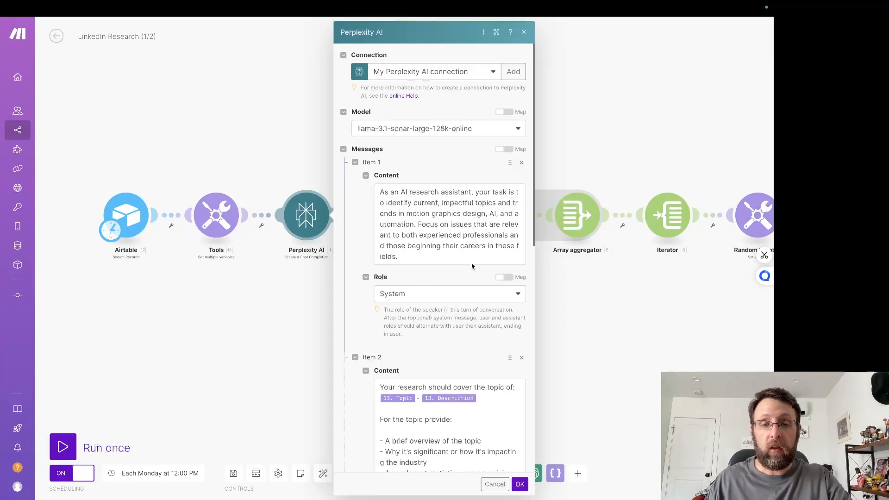
pyautogui.scroll(-3, 430, 249)
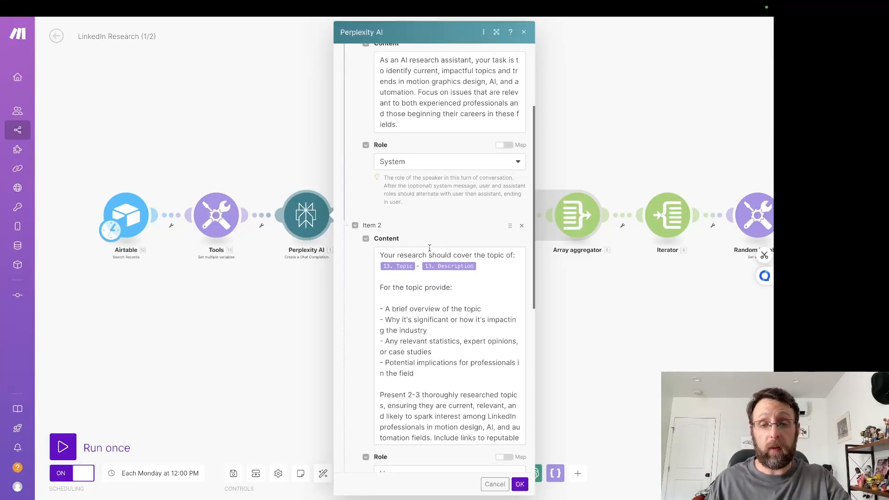
pyautogui.scroll(-3, 429, 259)
pyautogui.scroll(3, 429, 259)
pyautogui.click(249, 123)
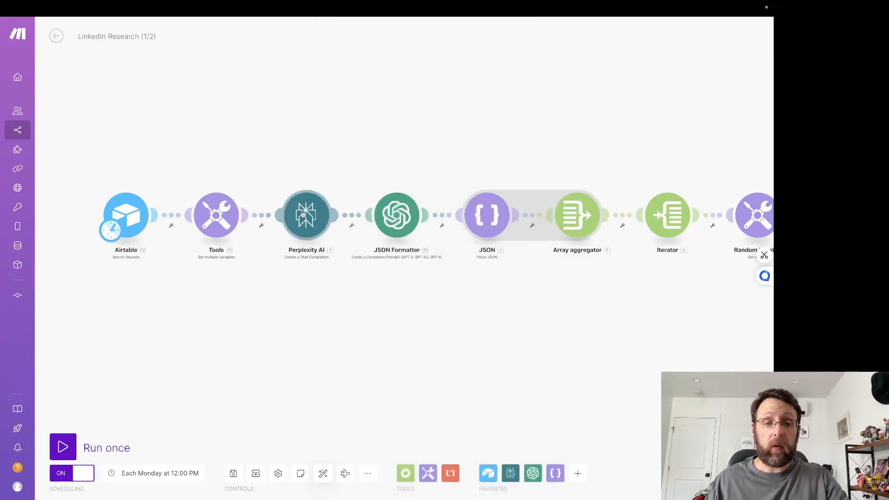
# Step: Copy the Perplexity AI module and paste it after the Tools module in the Integration Airtable, Tools scenario
pyautogui.rightClick(305, 215)
pyautogui.click(333, 295)
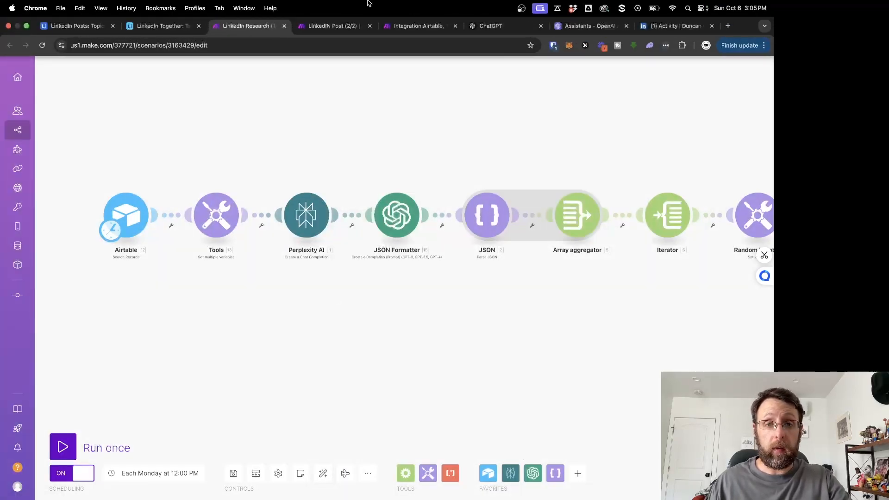
pyautogui.click(407, 27)
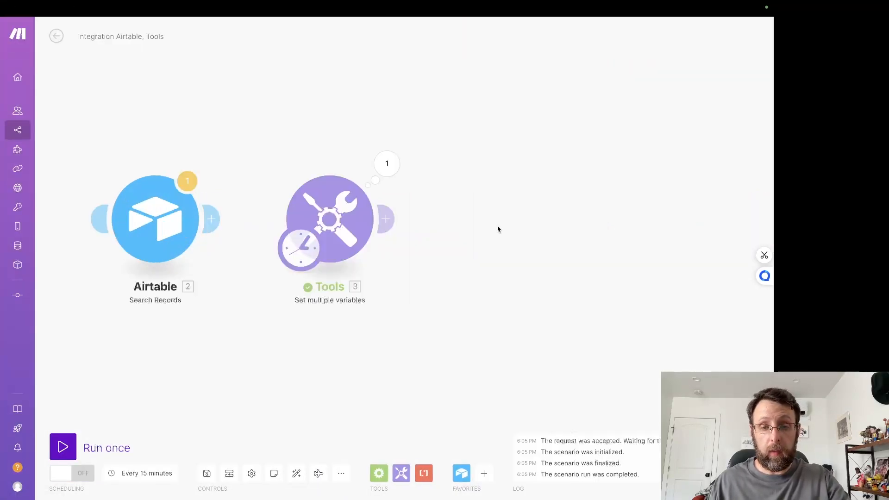
pyautogui.press('super+v')
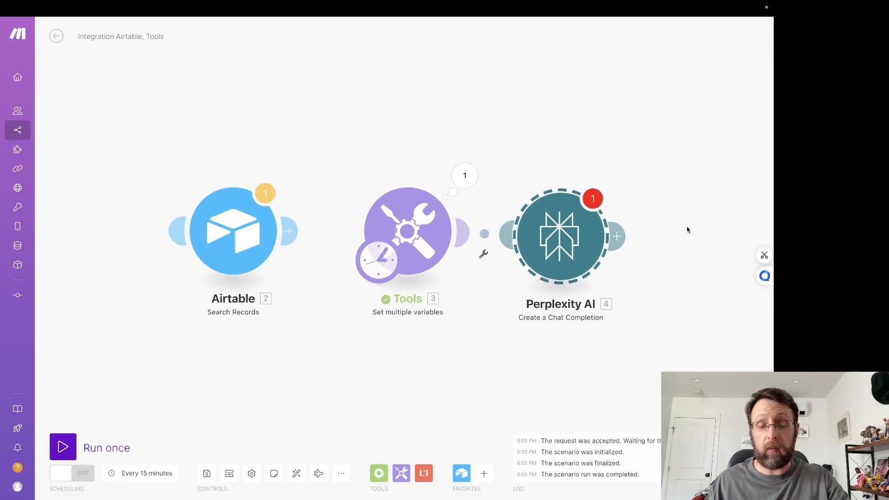
pyautogui.moveTo(687, 230); pyautogui.dragTo(609, 225)
# Step: Remove all message items from the pasted Perplexity AI module and clear its Max Tokens value
pyautogui.click(492, 243)
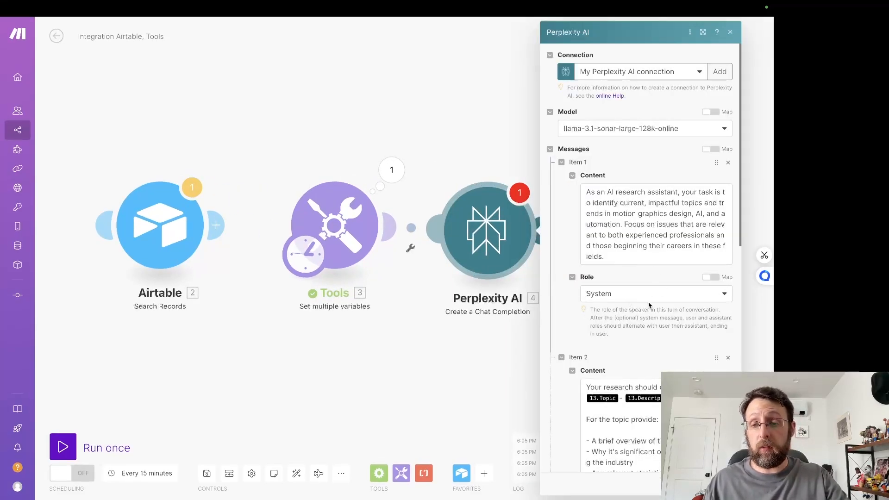
pyautogui.click(729, 163)
pyautogui.click(729, 163)
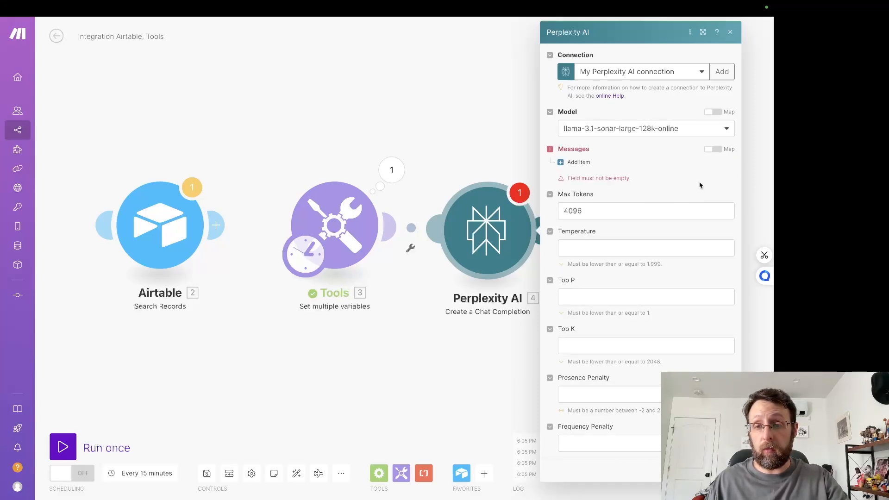
pyautogui.click(578, 162)
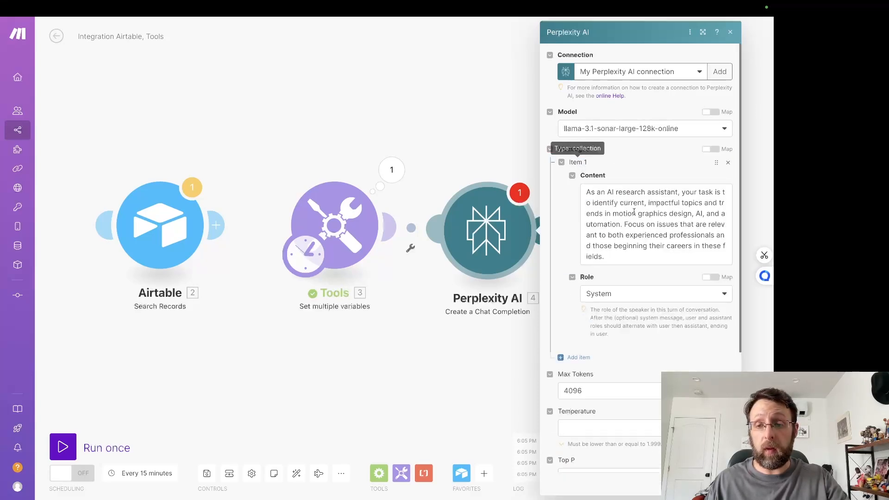
pyautogui.click(729, 163)
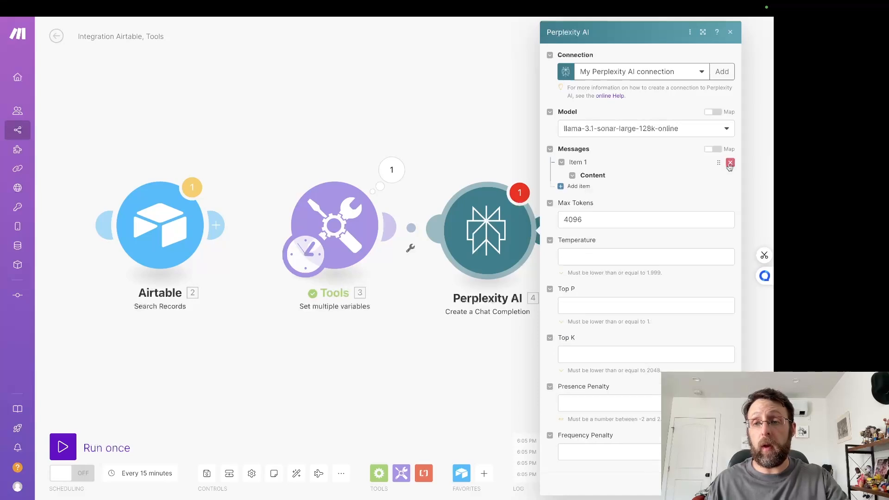
pyautogui.doubleClick(615, 210)
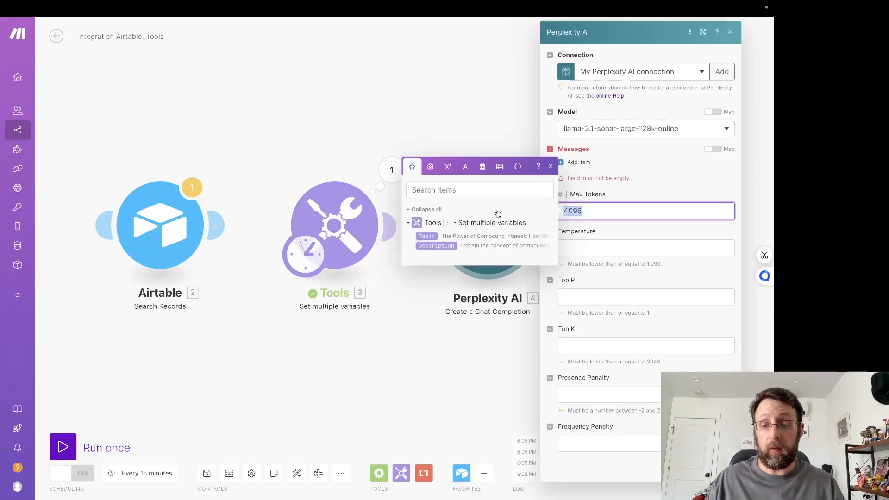
pyautogui.press('BackSpace')
pyautogui.click(679, 186)
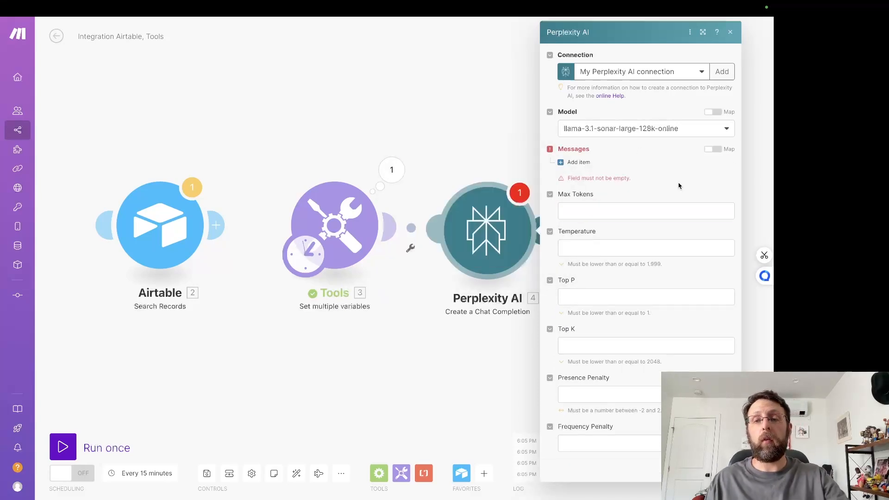
# Step: Keep the existing Perplexity AI connection, review the API Key and License Key fields required for a new connection, and close that form
pyautogui.click(627, 75)
pyautogui.click(632, 86)
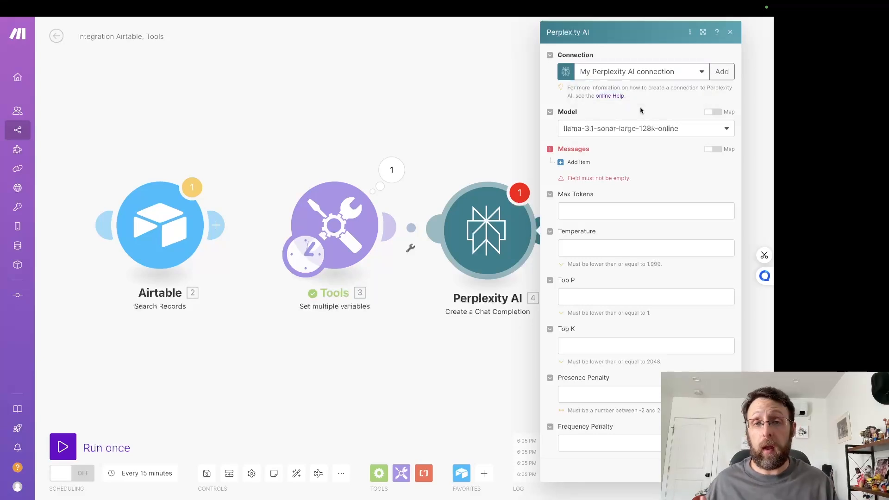
pyautogui.click(720, 72)
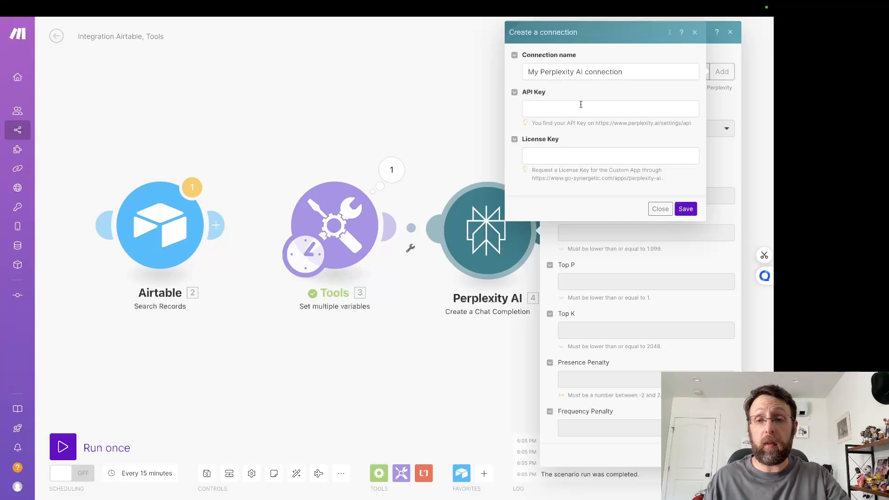
pyautogui.click(661, 209)
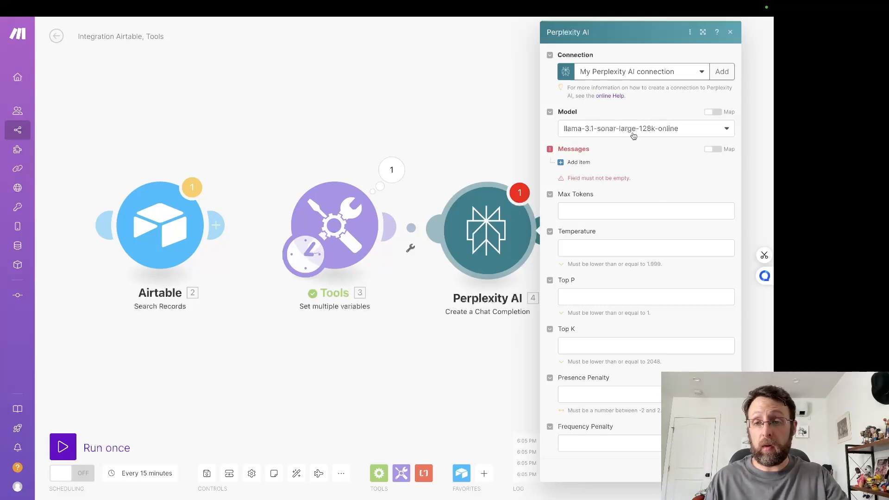
# Step: Add a System message instructing an AI research assistant to identify current, impactful topics and trends in motion graphics design, AI, and automation
pyautogui.click(580, 163)
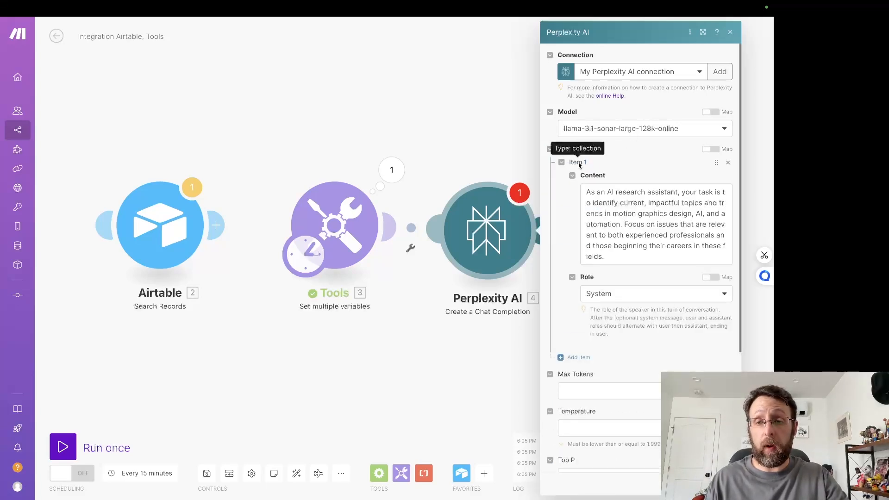
pyautogui.click(618, 300)
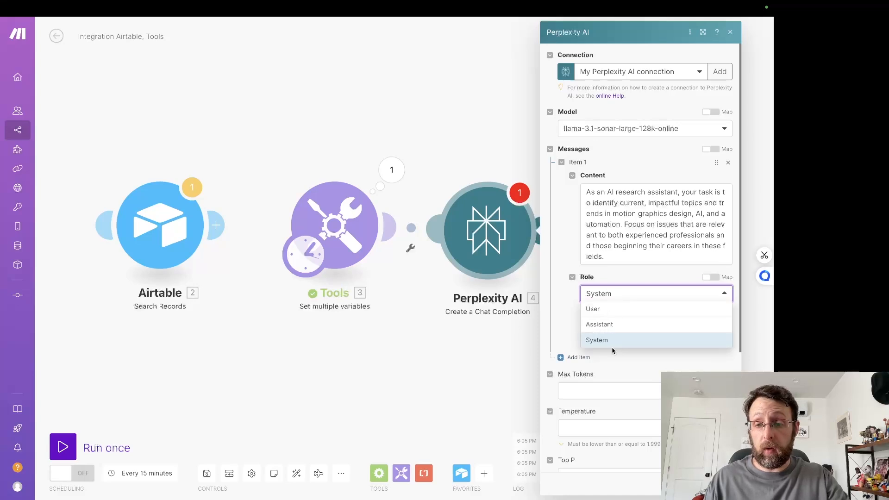
pyautogui.click(618, 340)
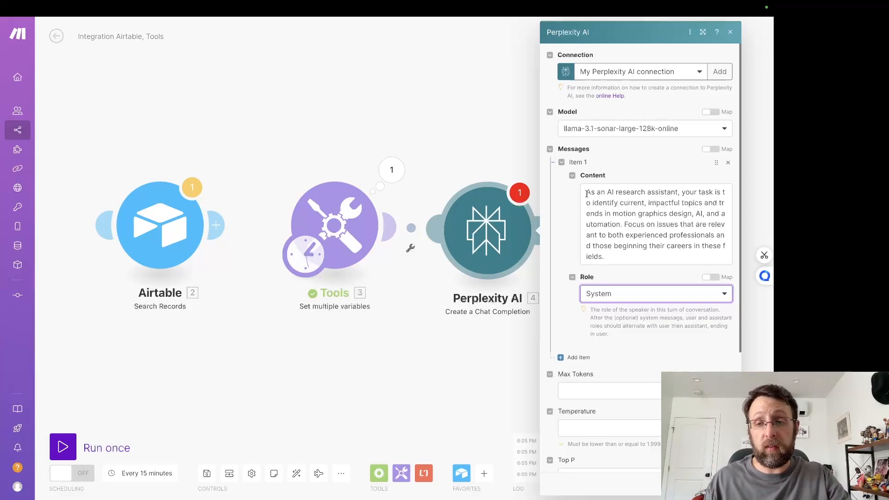
pyautogui.moveTo(584, 190); pyautogui.dragTo(696, 215)
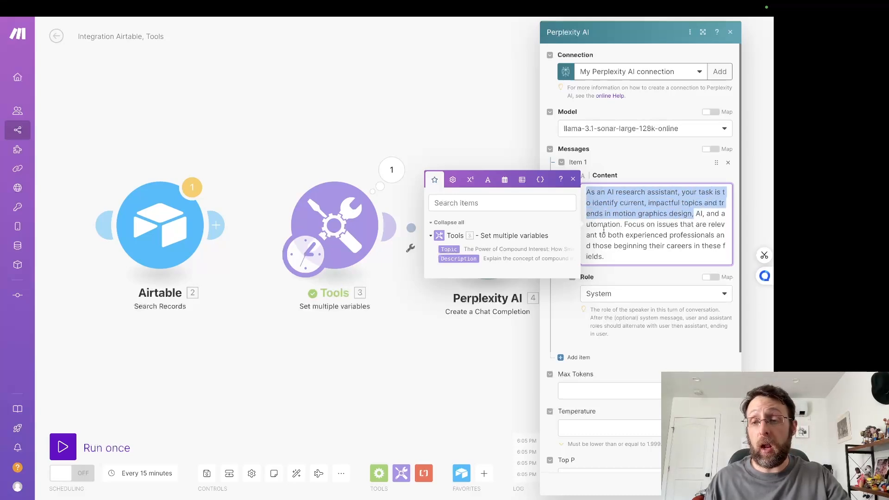
pyautogui.moveTo(625, 225); pyautogui.dragTo(718, 253)
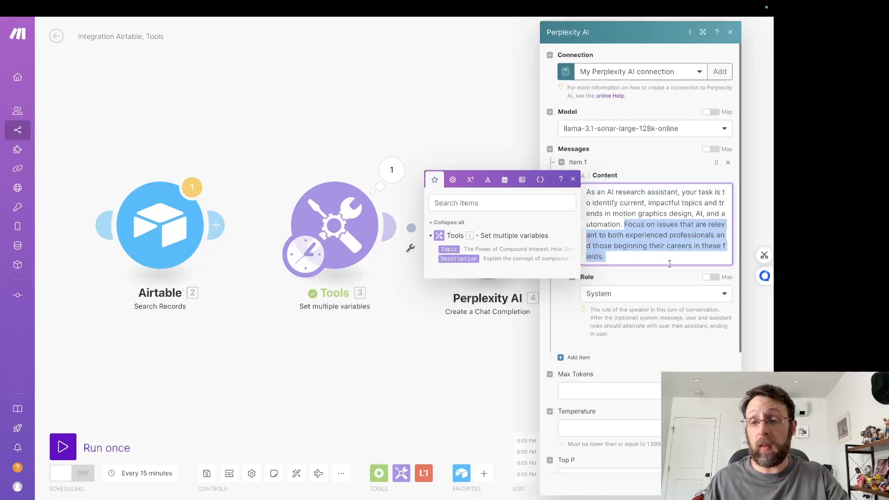
pyautogui.click(689, 261)
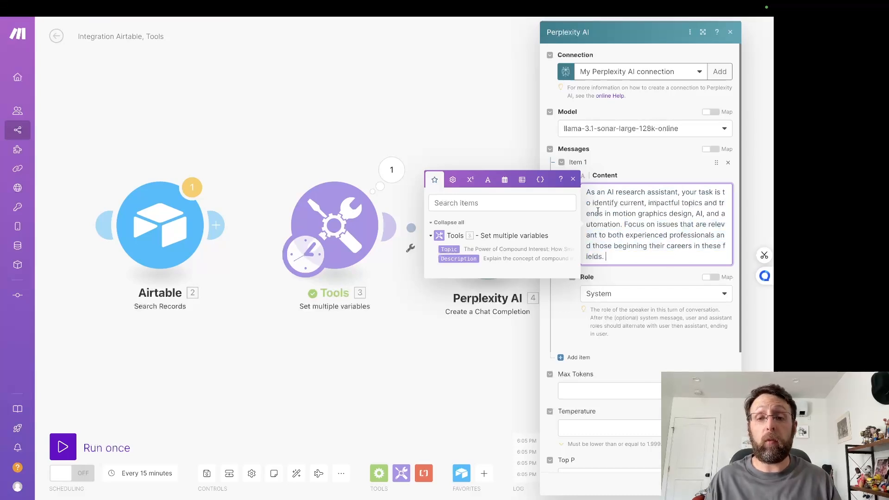
pyautogui.click(575, 179)
# Step: Add a second message with the User role, containing the prompt to research the given topic and output the data in JSON format
pyautogui.scroll(-3, 598, 333)
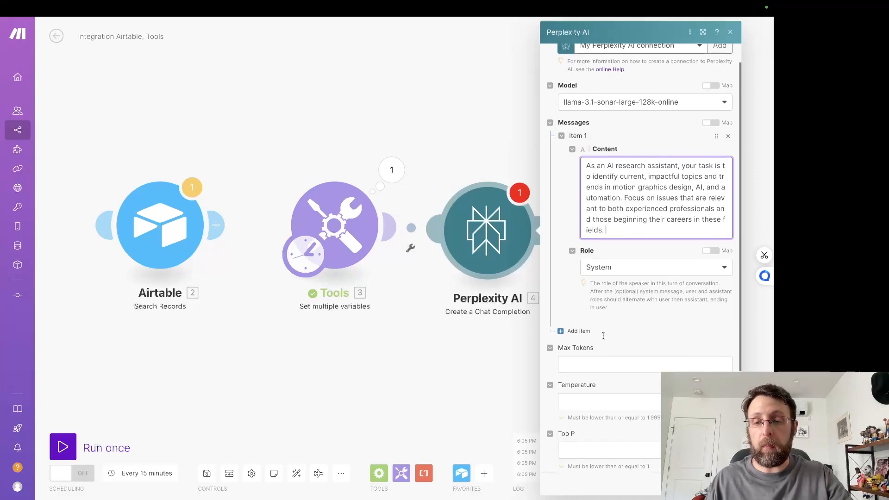
pyautogui.click(575, 285)
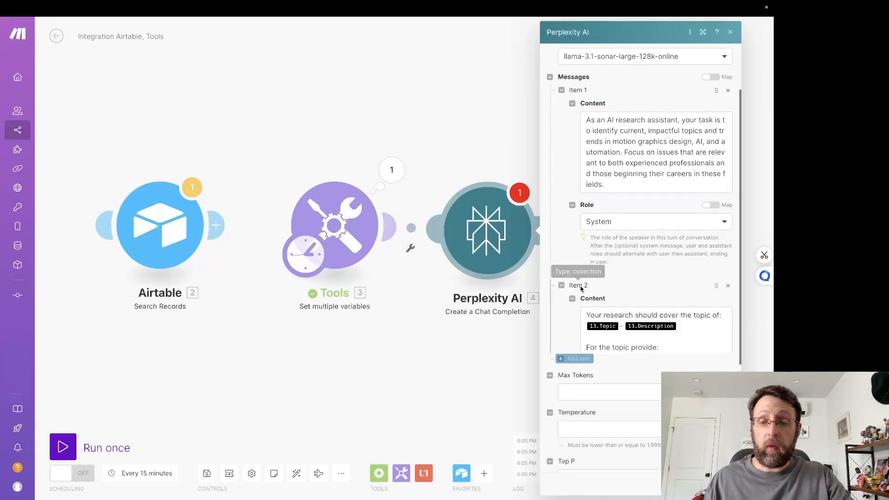
pyautogui.scroll(-3, 635, 258)
pyautogui.scroll(1, 633, 262)
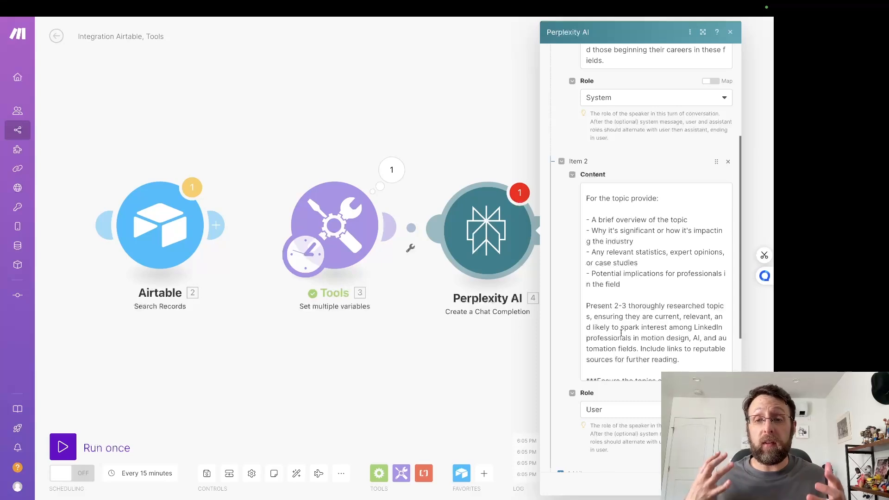
pyautogui.scroll(1, 650, 285)
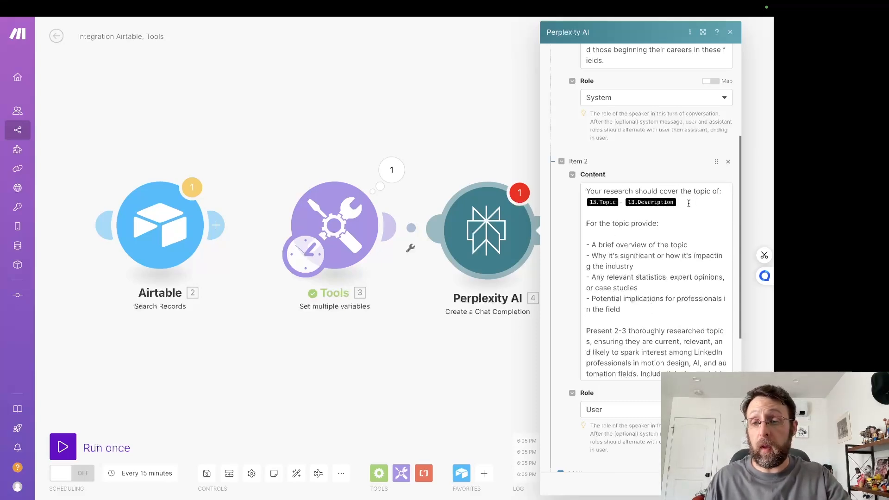
# Step: Replace the old topic references in the User message with the Tools module's Topic and Description, separated by a hyphen and preceded by a quotation mark
pyautogui.moveTo(689, 204); pyautogui.dragTo(721, 191)
pyautogui.press('BackSpace')
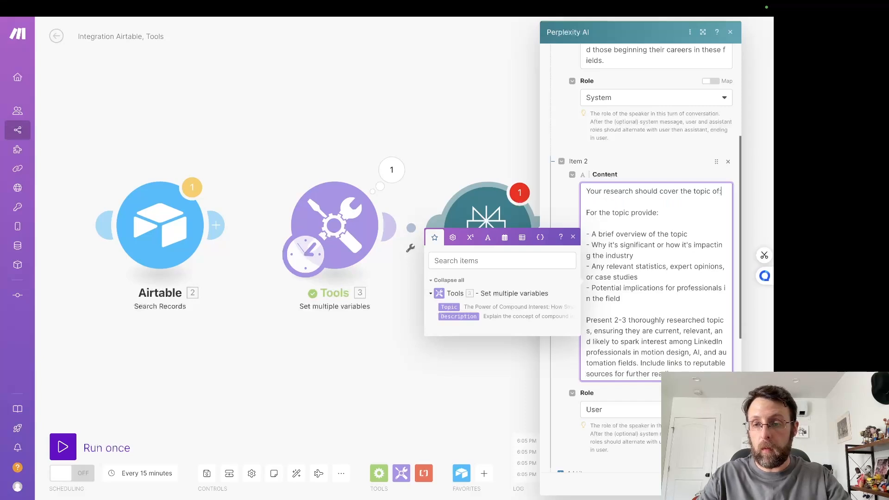
pyautogui.click(452, 309)
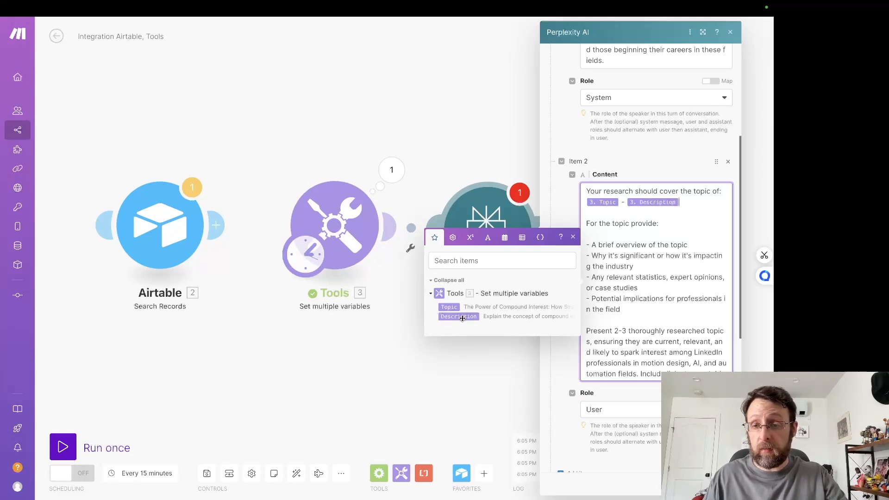
pyautogui.moveTo(462, 319); pyautogui.dragTo(583, 202)
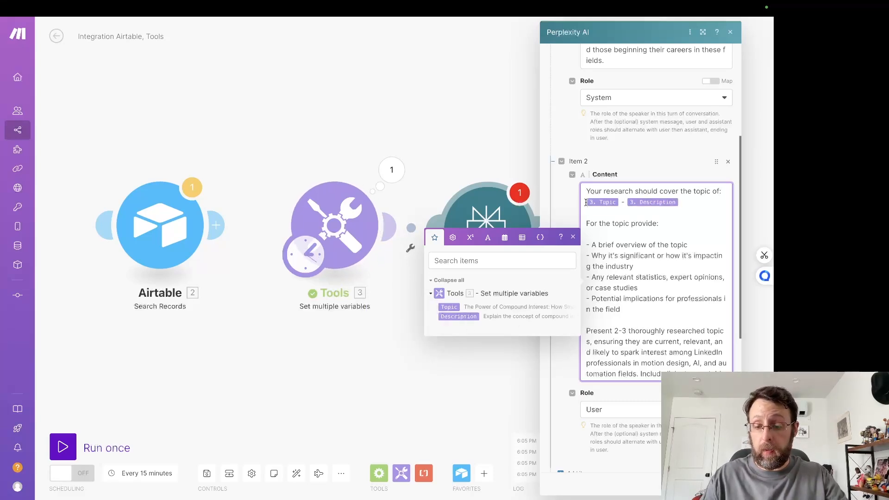
pyautogui.write('"')
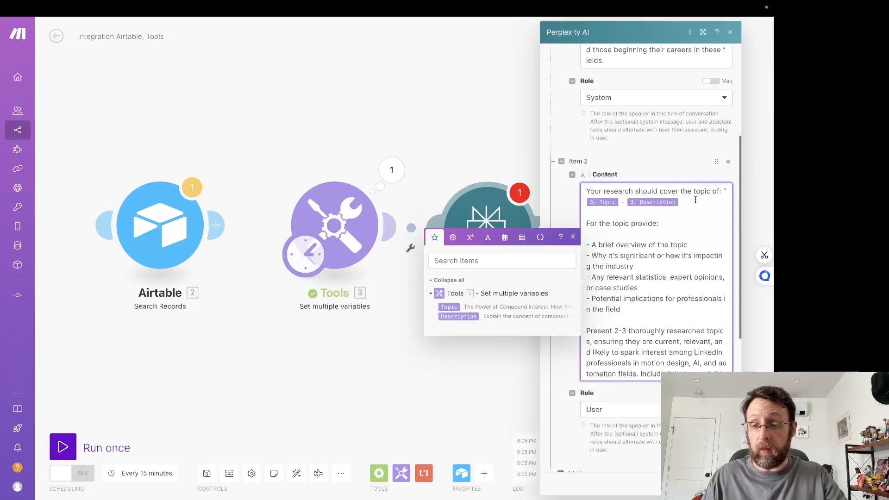
# Step: Read through the rest of the User message, including its research requirements, JSON formatting rules and example output
pyautogui.scroll(-1, 642, 222)
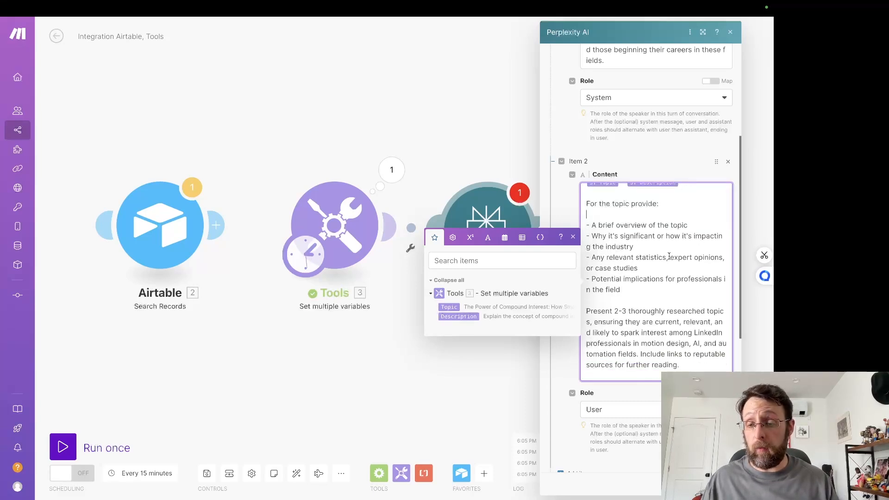
pyautogui.scroll(-2, 669, 256)
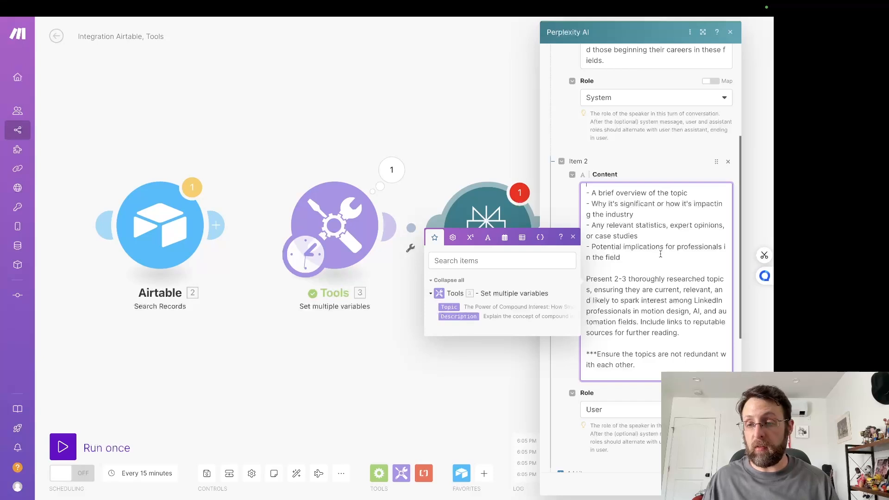
pyautogui.scroll(-3, 661, 255)
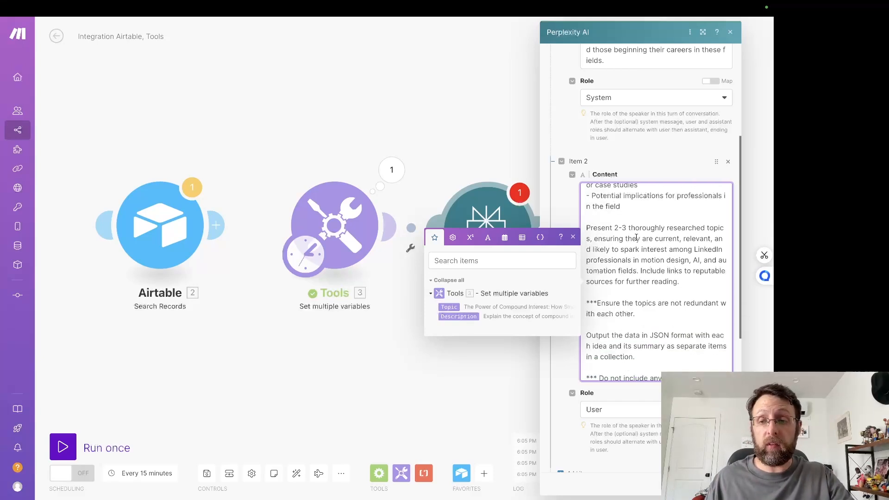
pyautogui.scroll(-2, 636, 238)
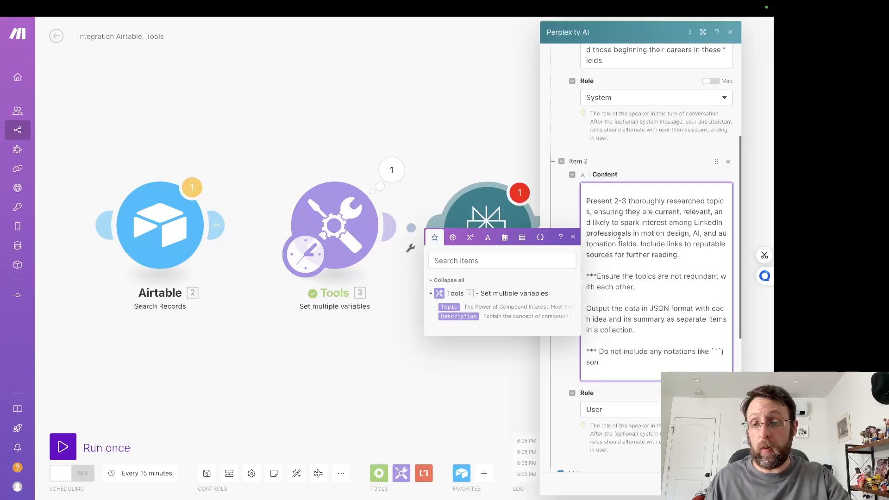
pyautogui.scroll(-3, 675, 236)
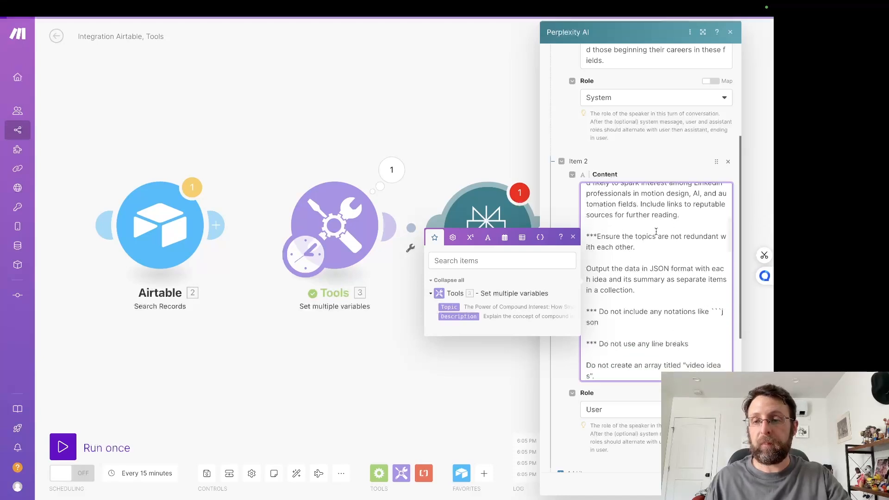
pyautogui.scroll(-3, 622, 242)
pyautogui.scroll(-1, 658, 222)
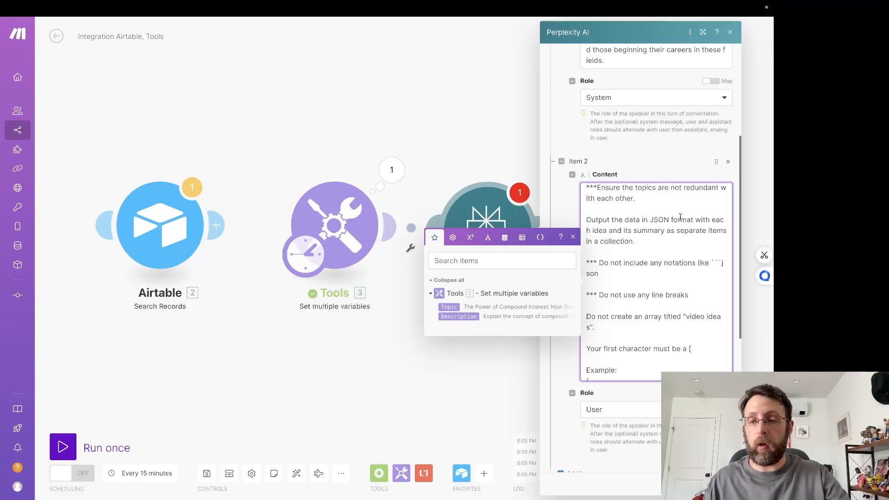
pyautogui.scroll(-5, 680, 217)
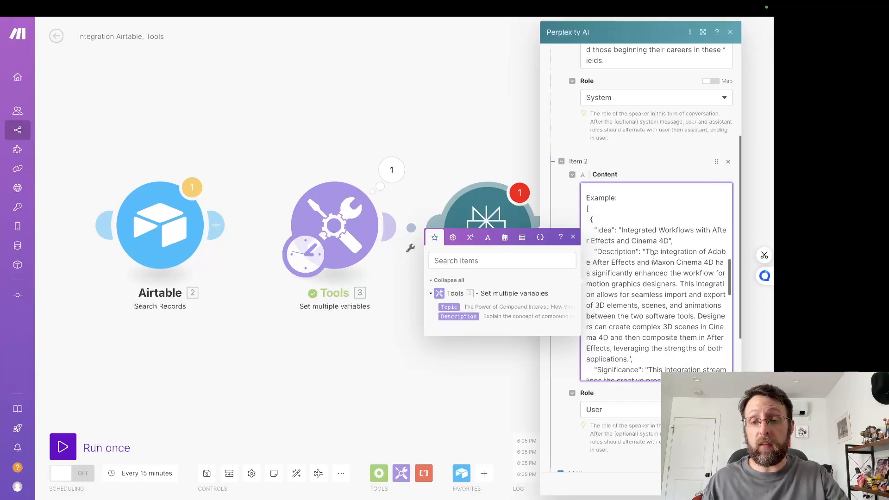
pyautogui.scroll(-10, 653, 258)
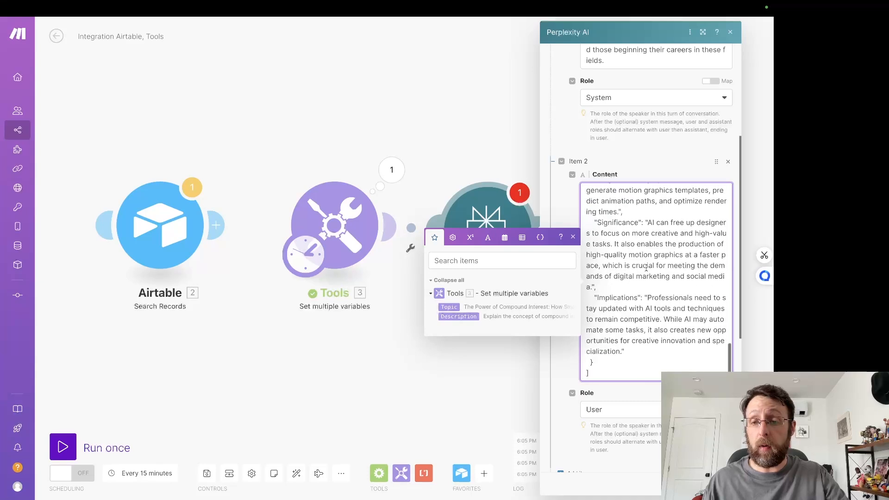
pyautogui.scroll(-3, 653, 258)
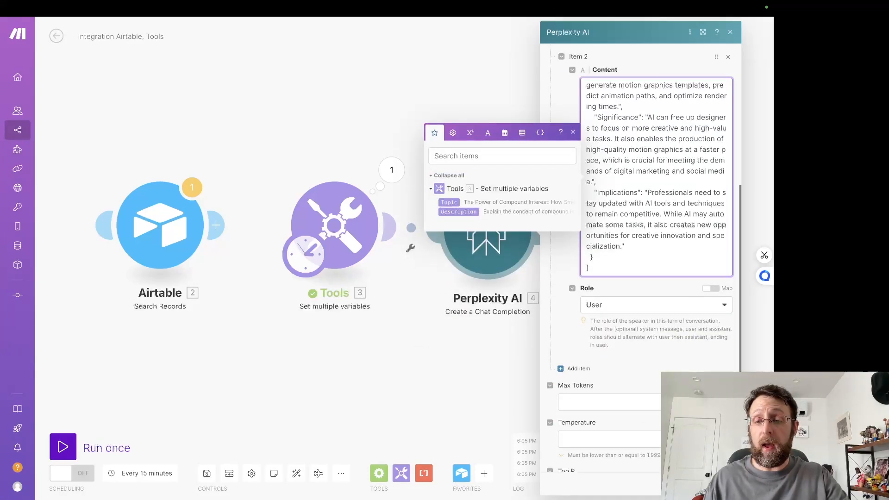
# Step: Set Max Tokens to 4096 and save the Perplexity AI module's settings
pyautogui.scroll(-2, 653, 257)
pyautogui.click(608, 321)
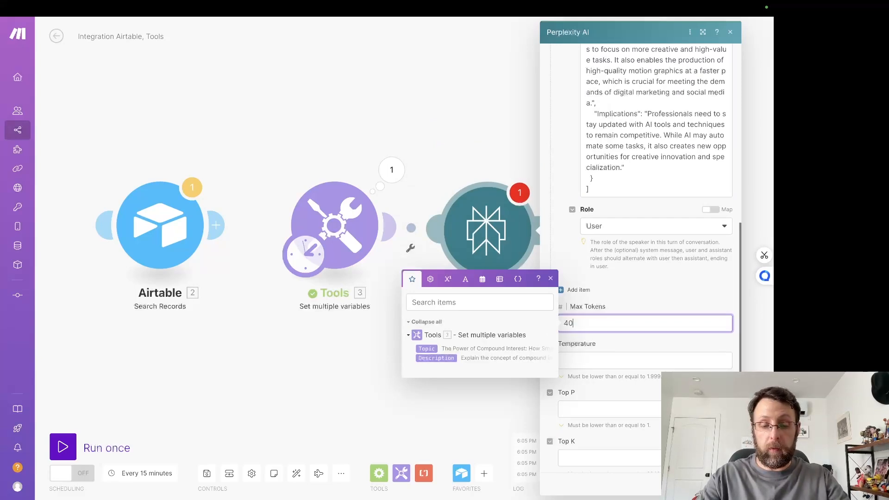
pyautogui.click(660, 347)
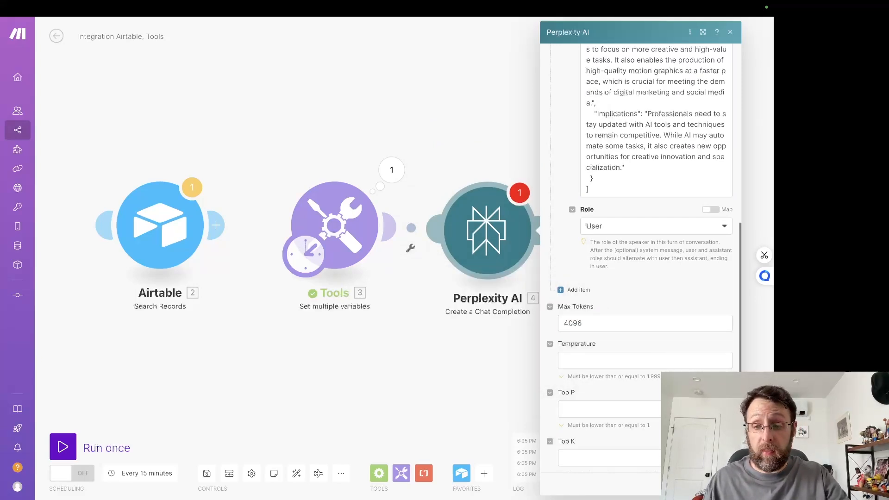
pyautogui.click(723, 484)
# Step: Run the scenario once, examine the Topic and Description in the Tools module's output, and close the result
pyautogui.moveTo(626, 182); pyautogui.dragTo(531, 196)
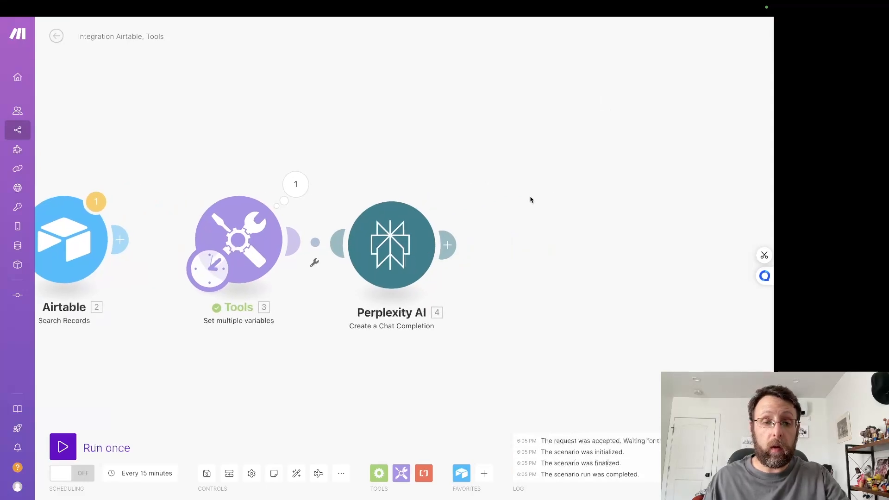
pyautogui.click(63, 447)
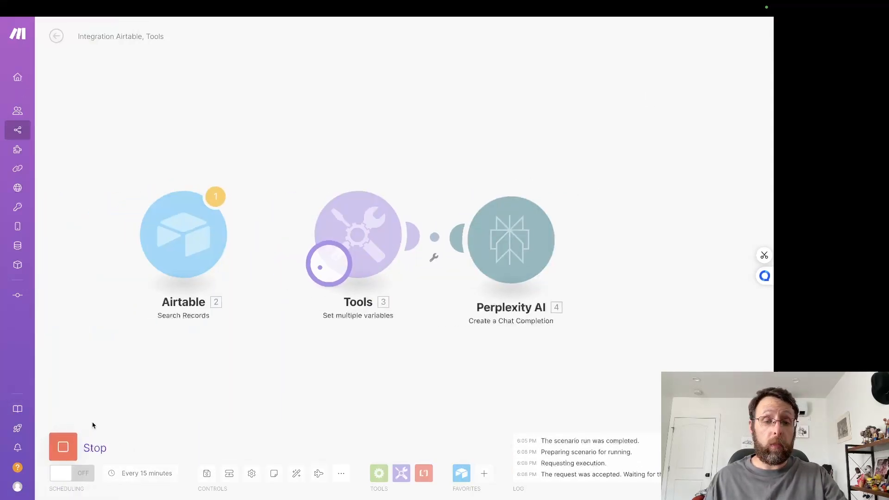
pyautogui.click(477, 185)
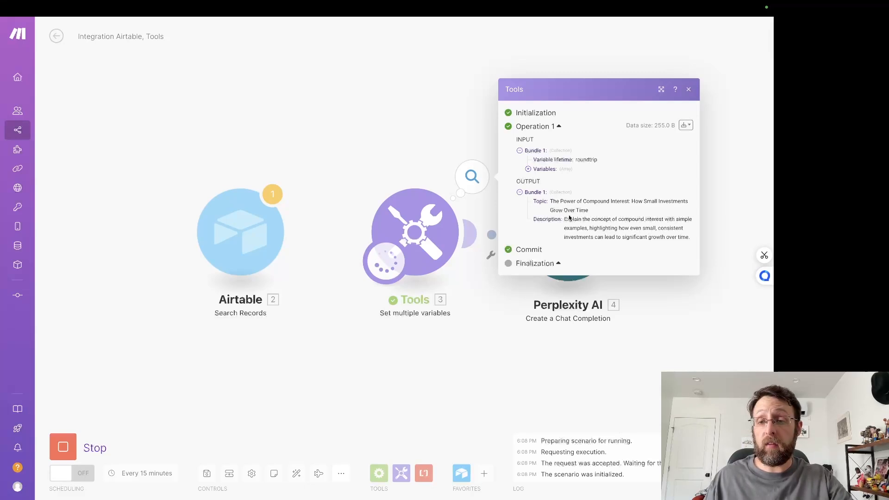
pyautogui.click(685, 310)
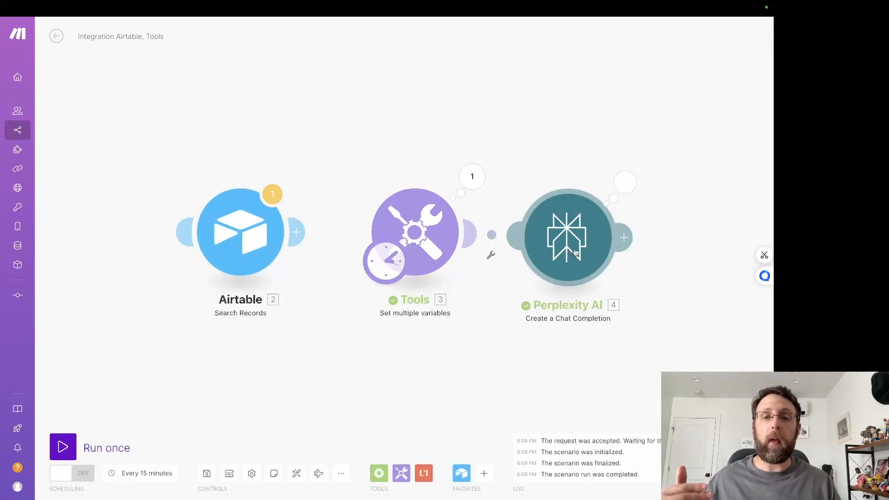
# Step: Open the Perplexity AI module's run result and expand its output down to the first choice's message content
pyautogui.click(626, 182)
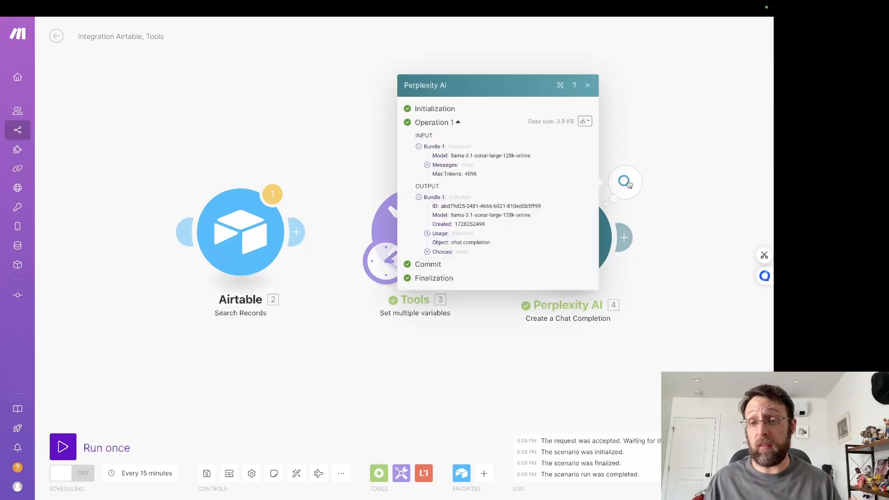
pyautogui.click(427, 252)
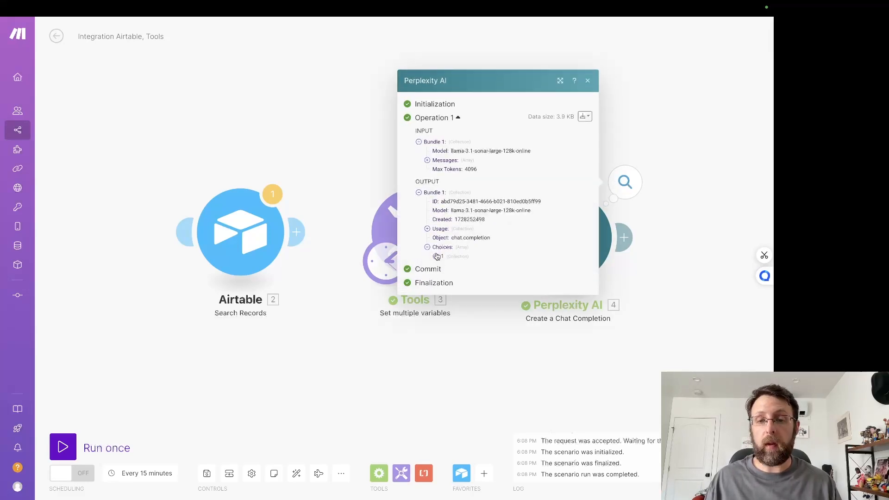
pyautogui.click(449, 257)
pyautogui.click(461, 265)
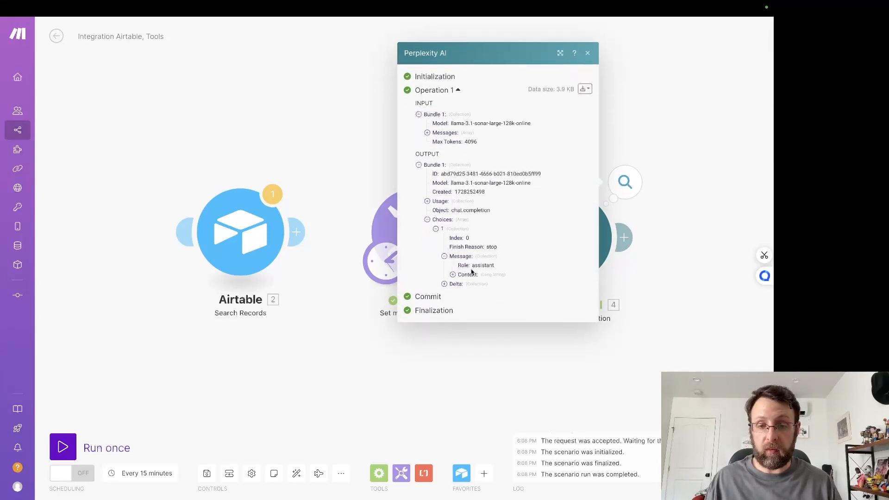
pyautogui.click(472, 272)
# Step: Read through each idea and its description in the Perplexity AI message content, and close the result
pyautogui.scroll(-2, 507, 274)
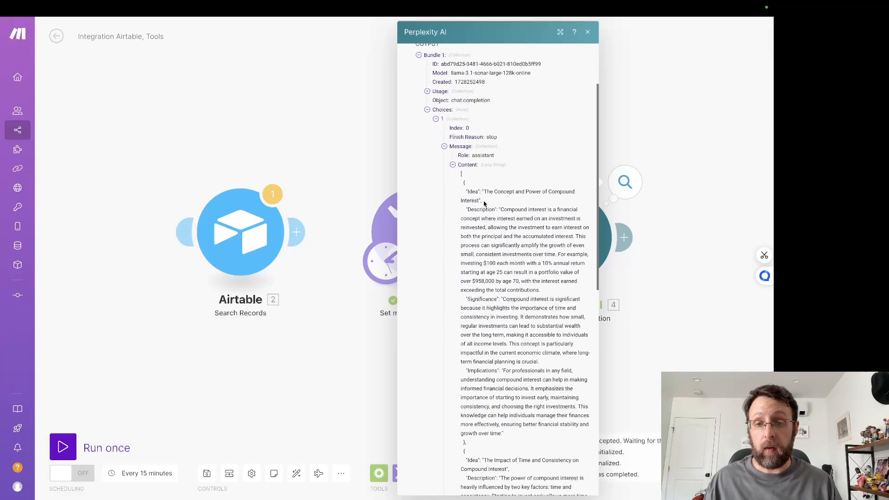
pyautogui.moveTo(521, 209); pyautogui.dragTo(583, 236)
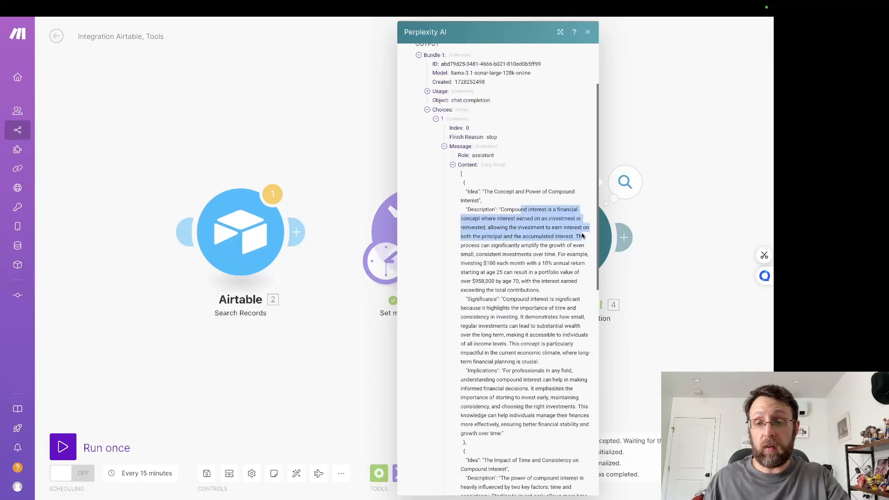
pyautogui.scroll(-2, 583, 236)
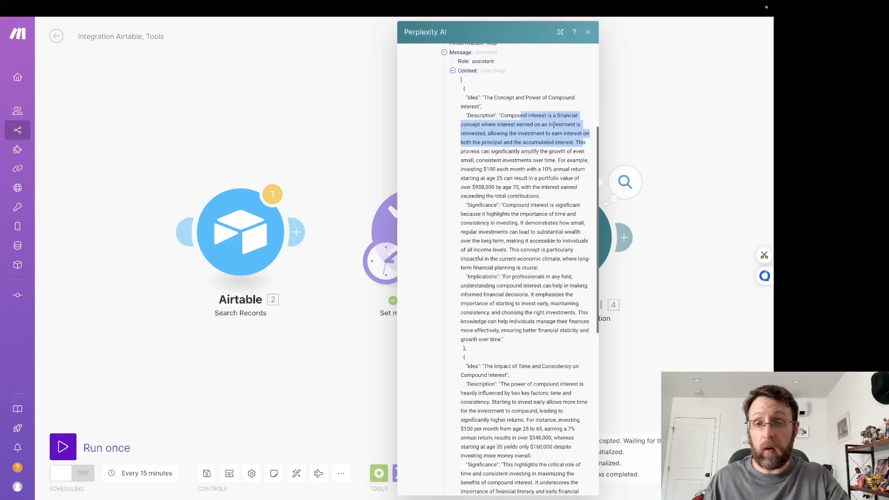
pyautogui.click(501, 99)
pyautogui.moveTo(483, 98); pyautogui.dragTo(546, 107)
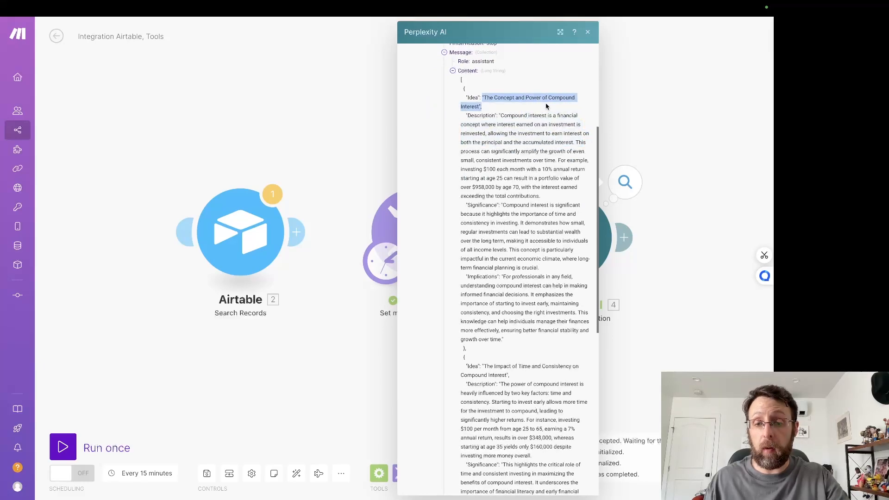
pyautogui.scroll(-3, 528, 239)
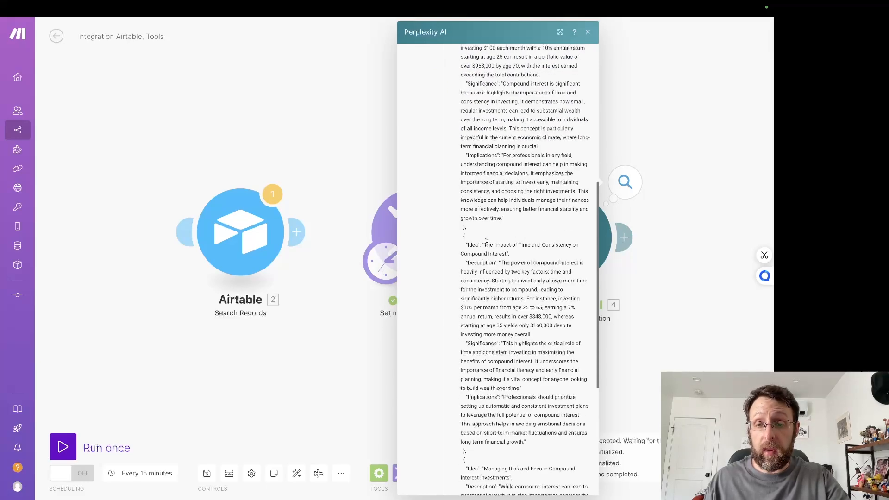
pyautogui.moveTo(487, 242); pyautogui.dragTo(521, 254)
pyautogui.scroll(-1, 527, 278)
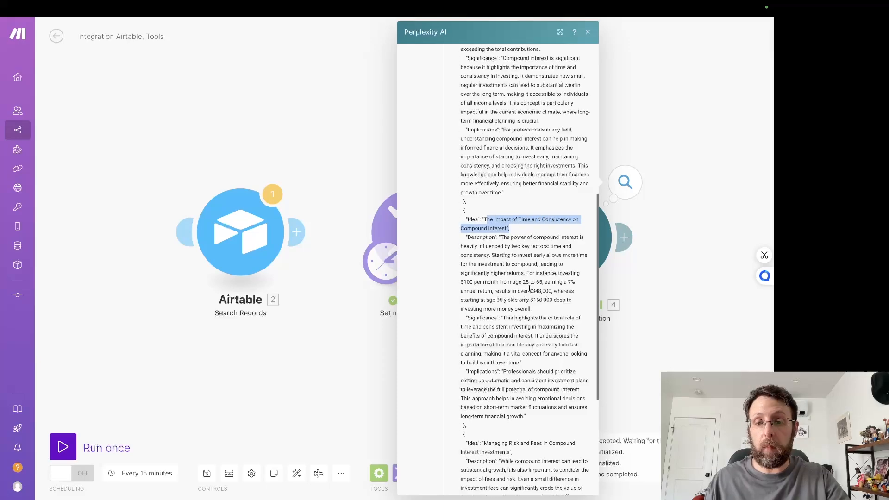
pyautogui.click(542, 254)
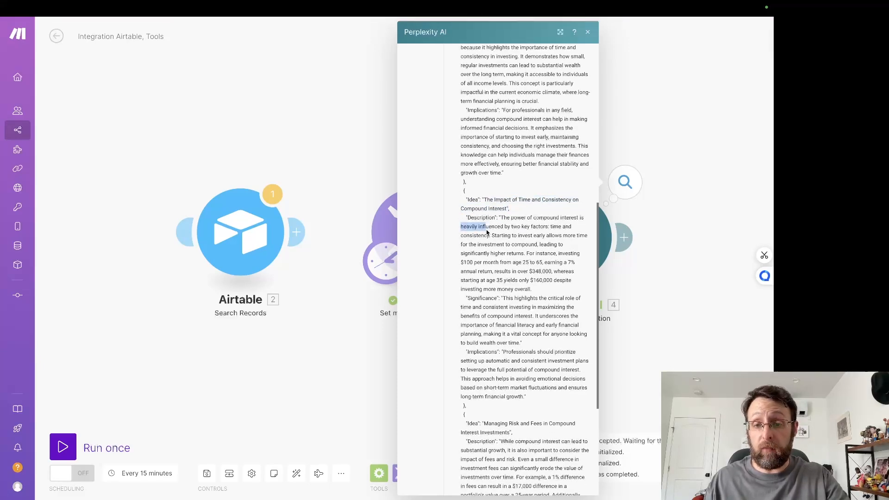
pyautogui.moveTo(574, 228); pyautogui.dragTo(525, 267)
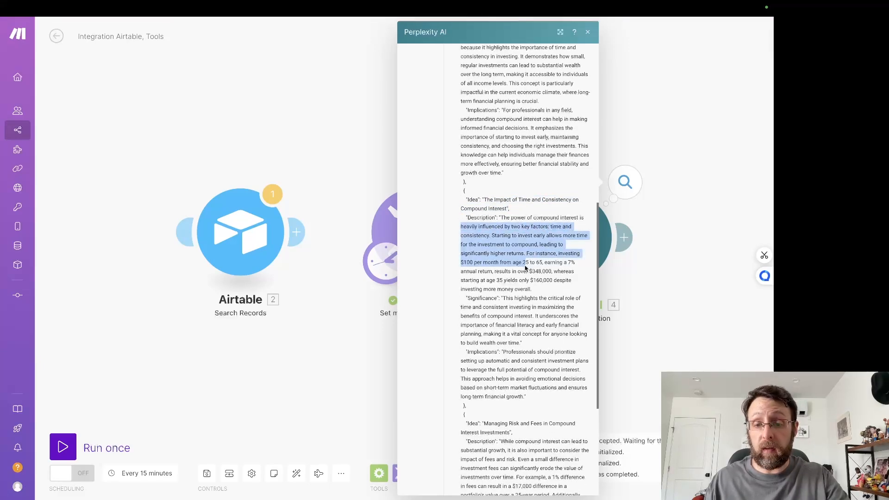
pyautogui.scroll(-4, 526, 268)
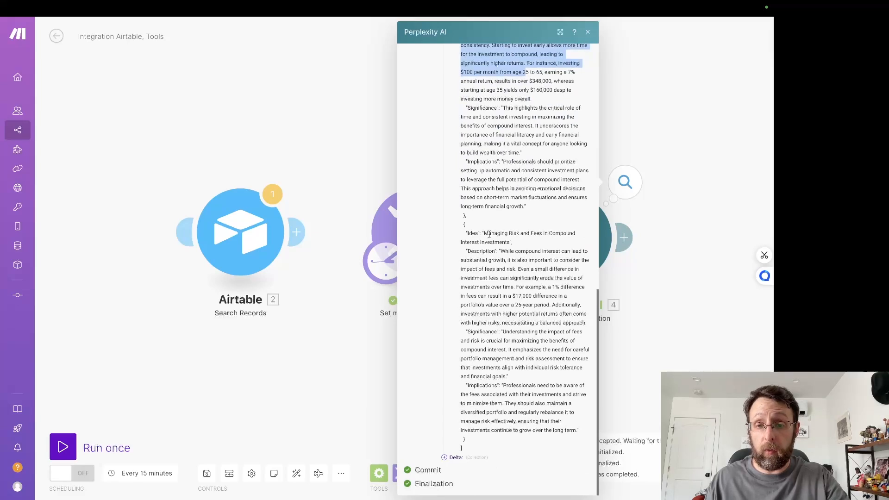
pyautogui.moveTo(484, 234)
pyautogui.mouseDown()
pyautogui.moveTo(552, 235)
pyautogui.moveTo(497, 244)
pyautogui.mouseUp()
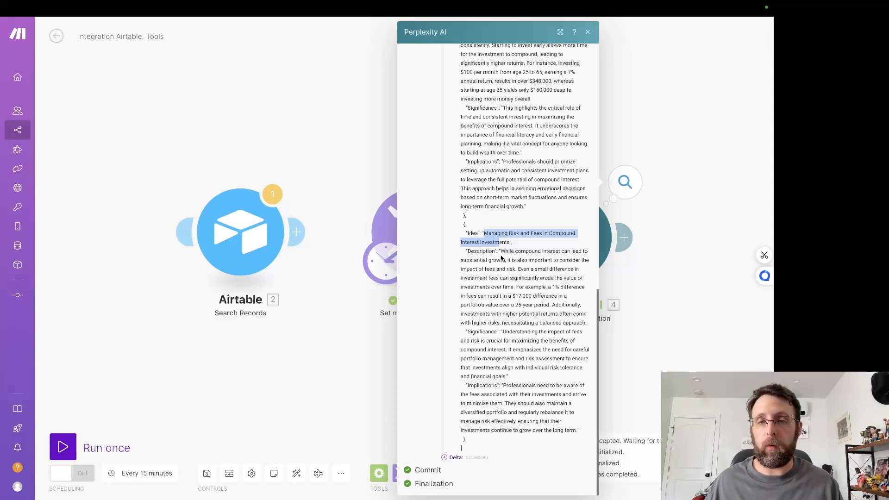
pyautogui.moveTo(677, 198); pyautogui.dragTo(584, 175)
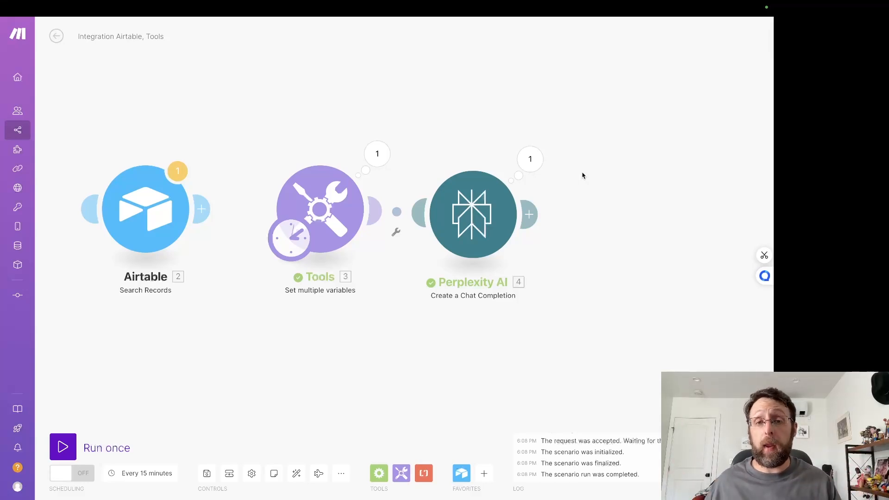
# Step: In the LinkedIn Research (1/2) scenario, examine the JSON Formatter module's prompt and example, close it, and look at the modules after it
pyautogui.click(250, 25)
pyautogui.moveTo(473, 149); pyautogui.dragTo(372, 137)
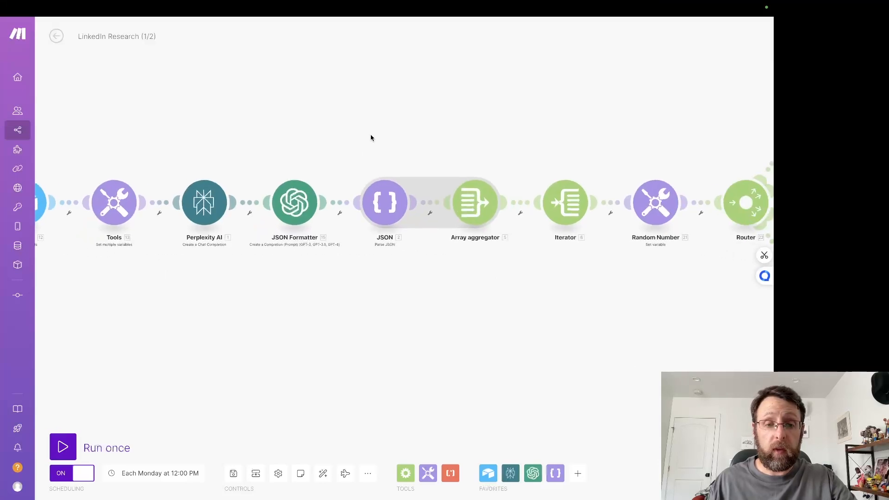
pyautogui.click(291, 201)
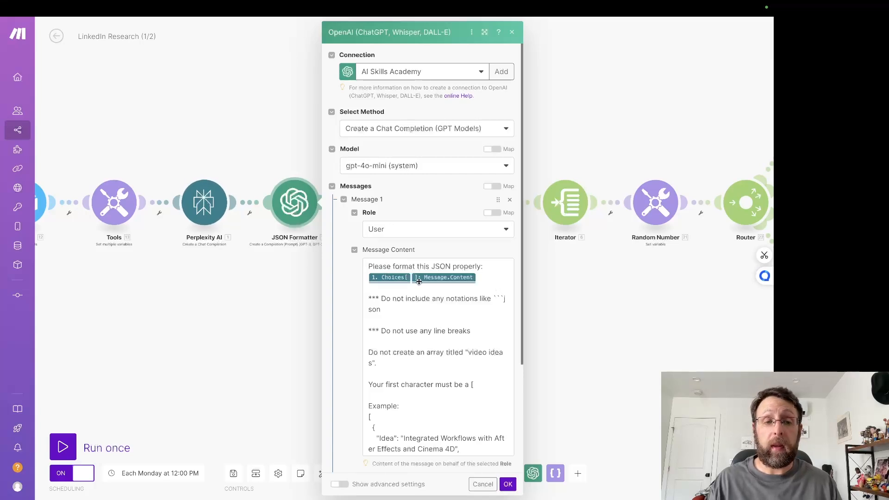
pyautogui.scroll(-15, 401, 315)
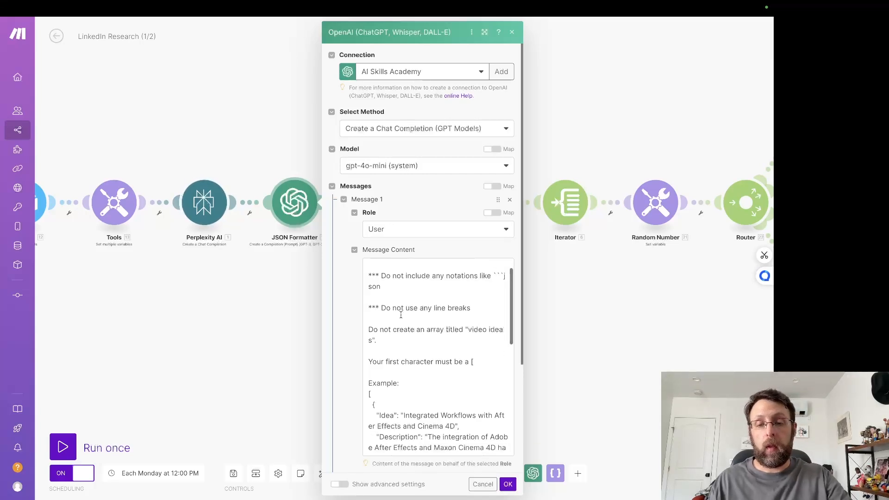
pyautogui.scroll(15, 401, 315)
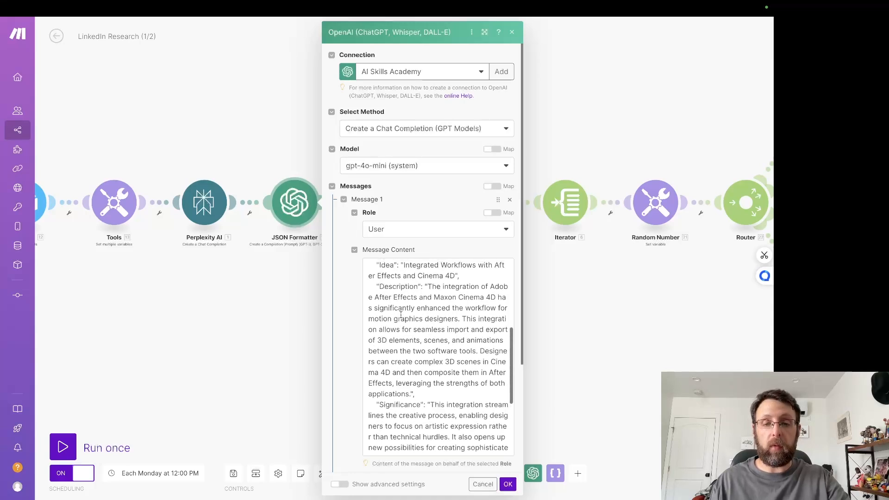
pyautogui.click(194, 342)
pyautogui.moveTo(410, 341); pyautogui.dragTo(357, 342)
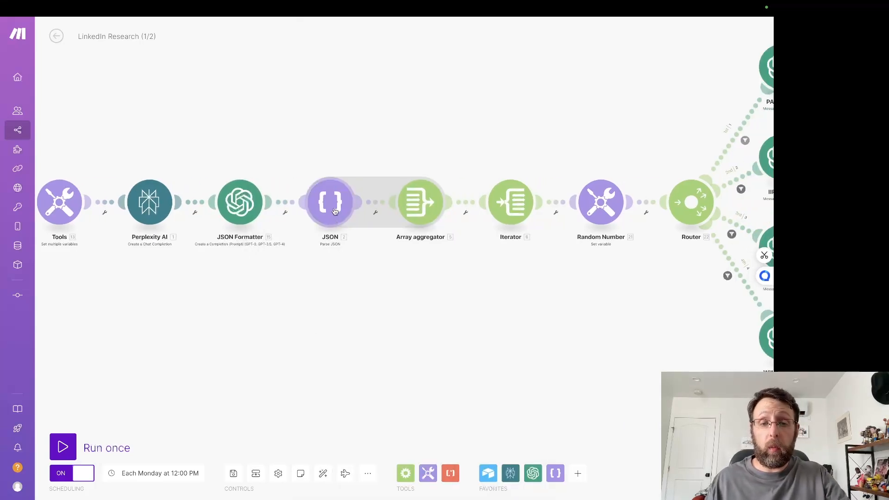
# Step: Back in the Integration Airtable, Tools scenario, add a Parse JSON module after Perplexity AI and open its JSON string for mapping
pyautogui.moveTo(343, 4)
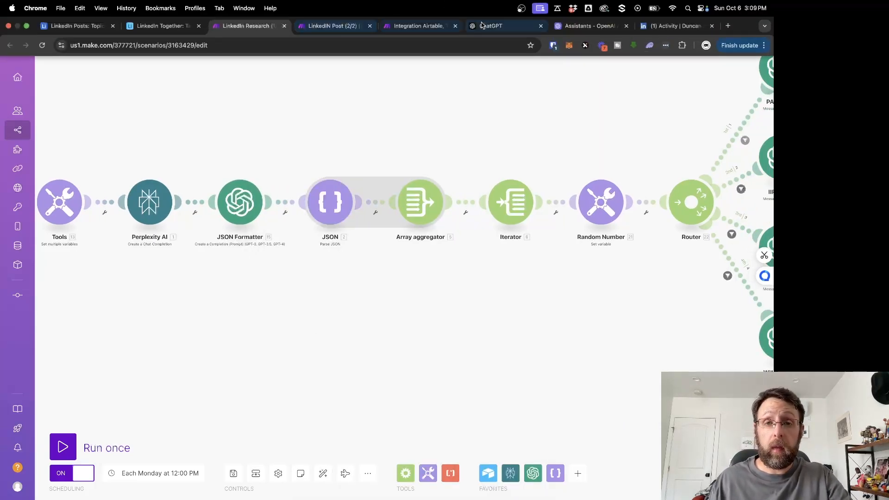
pyautogui.click(345, 25)
pyautogui.click(417, 26)
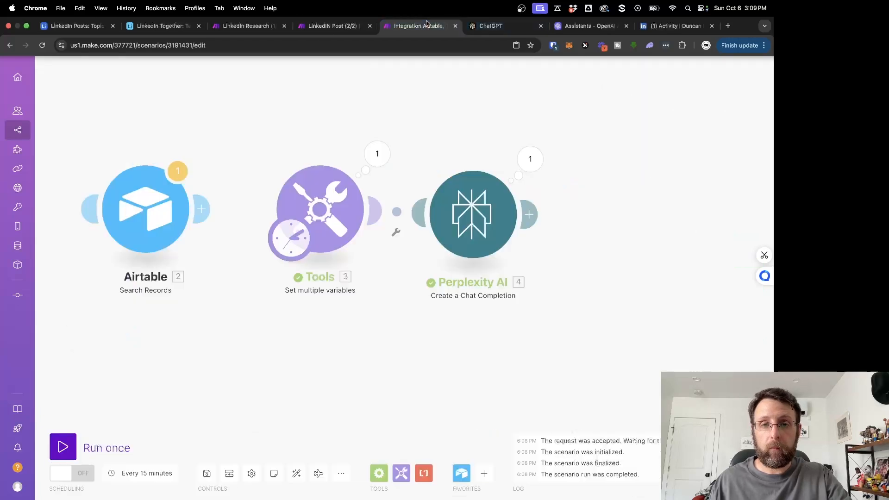
pyautogui.moveTo(567, 183); pyautogui.dragTo(497, 183)
pyautogui.click(443, 214)
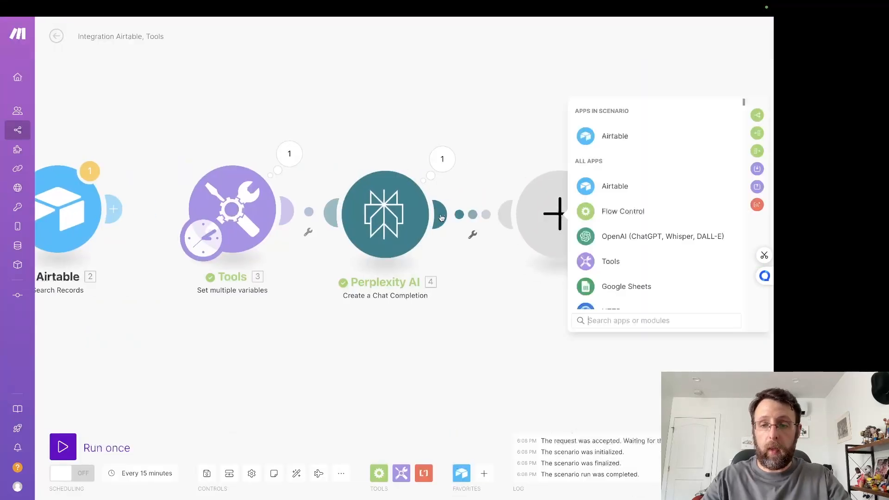
pyautogui.write('parser')
pyautogui.press('BackSpace')
pyautogui.press('BackSpace')
pyautogui.press('BackSpace')
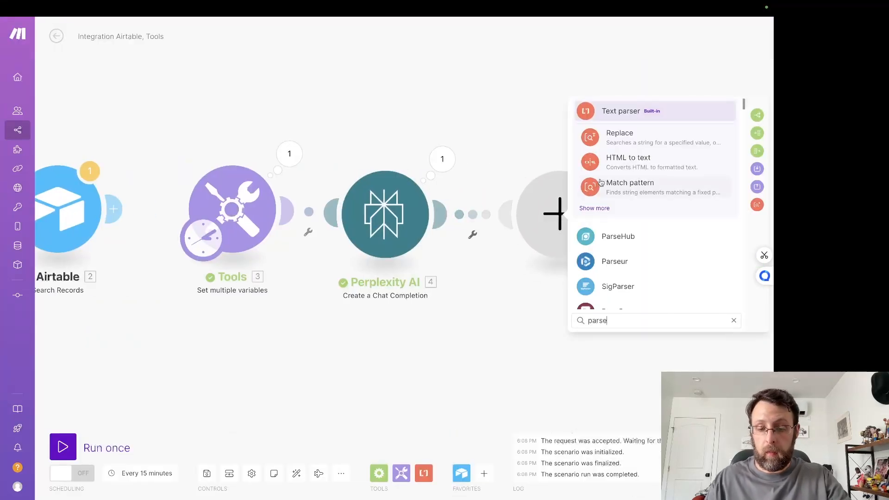
pyautogui.press('BackSpace')
pyautogui.press('BackSpace')
pyautogui.press('BackSpace')
pyautogui.write('json')
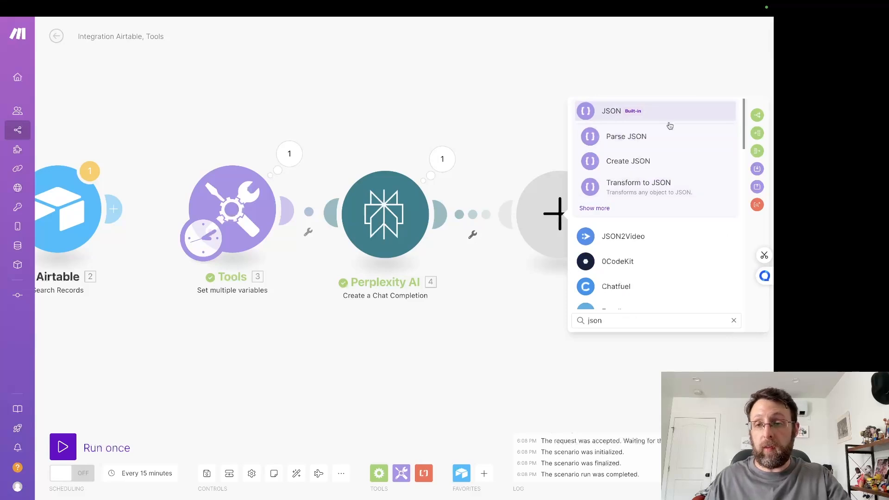
pyautogui.click(622, 136)
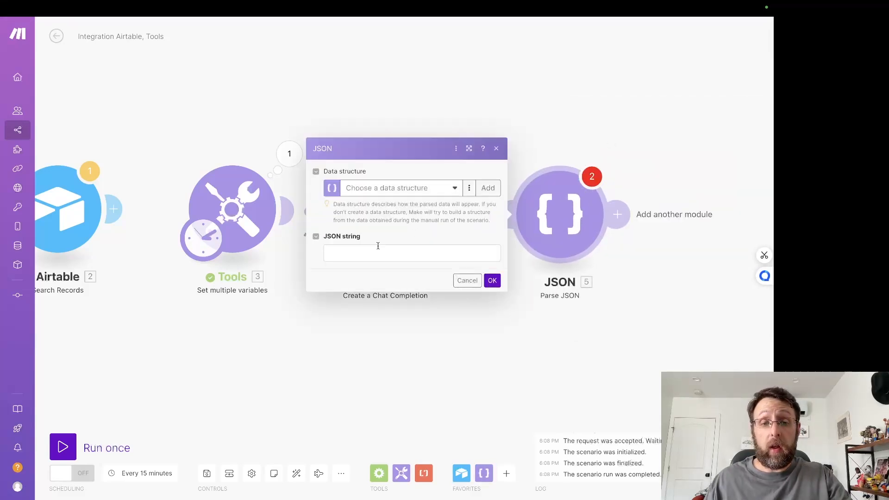
pyautogui.click(372, 253)
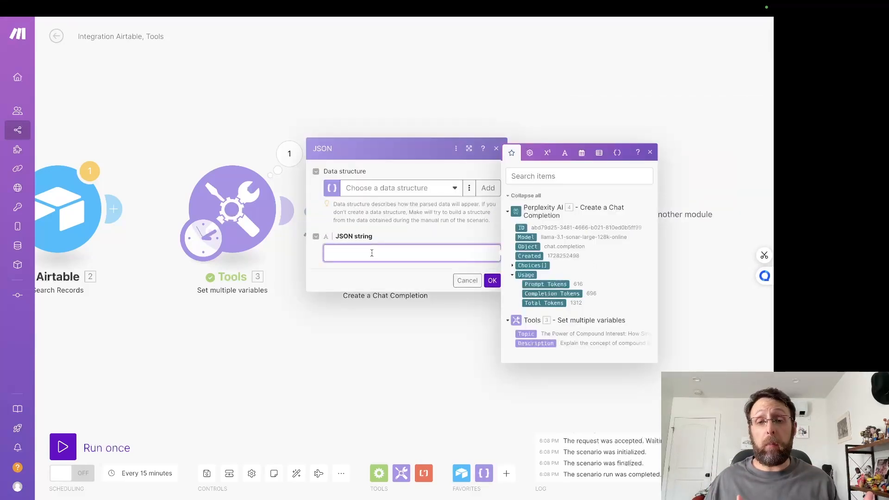
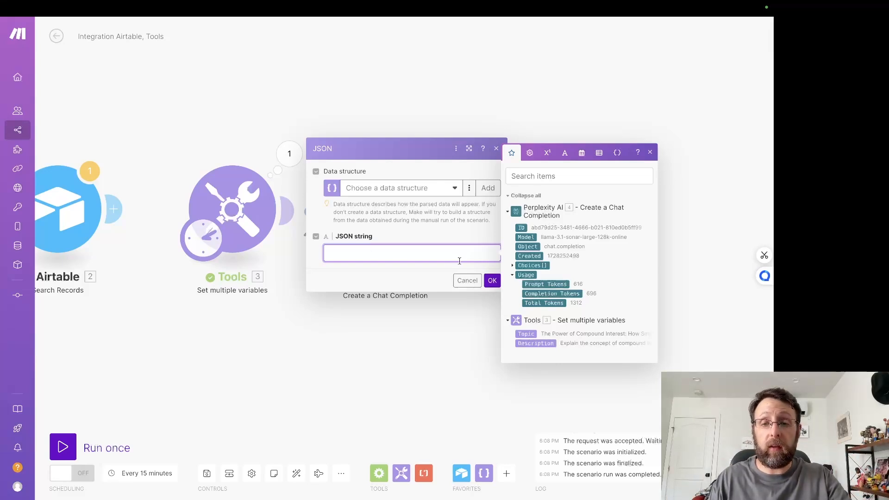
# Step: Leave the Parse JSON settings, reopen the Perplexity AI run result, and expand its output down to the first choice's message content
pyautogui.click(449, 115)
pyautogui.click(446, 153)
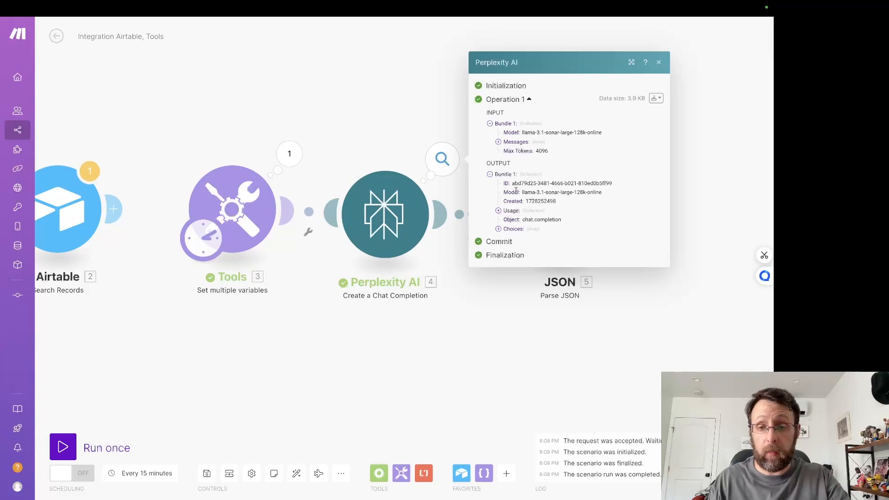
pyautogui.click(501, 231)
pyautogui.click(513, 234)
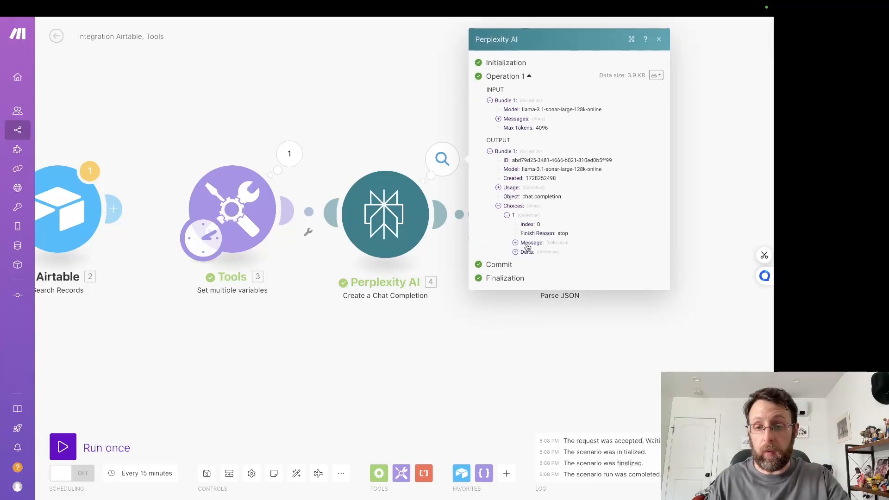
pyautogui.click(527, 244)
pyautogui.click(525, 254)
pyautogui.scroll(-2, 535, 241)
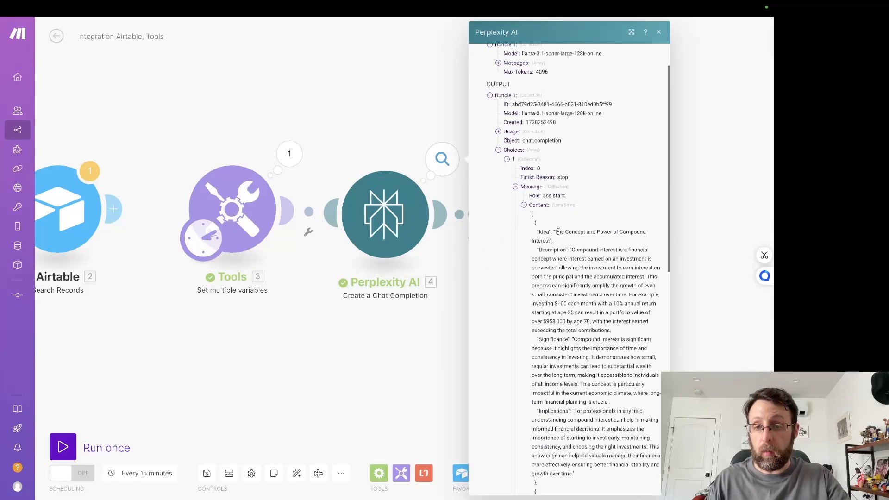
# Step: Review the Idea, Description, Significance and Implications text of the ideas in the message content, and close the result
pyautogui.moveTo(538, 235); pyautogui.dragTo(591, 241)
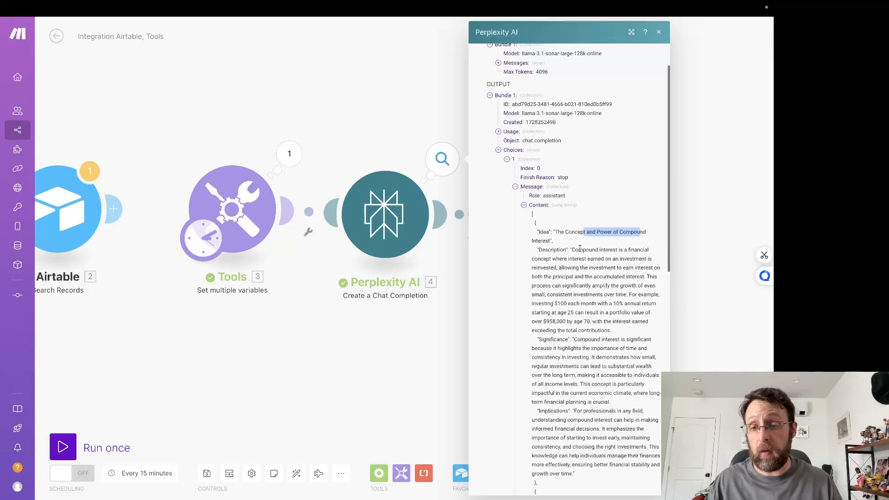
pyautogui.moveTo(575, 249); pyautogui.dragTo(630, 259)
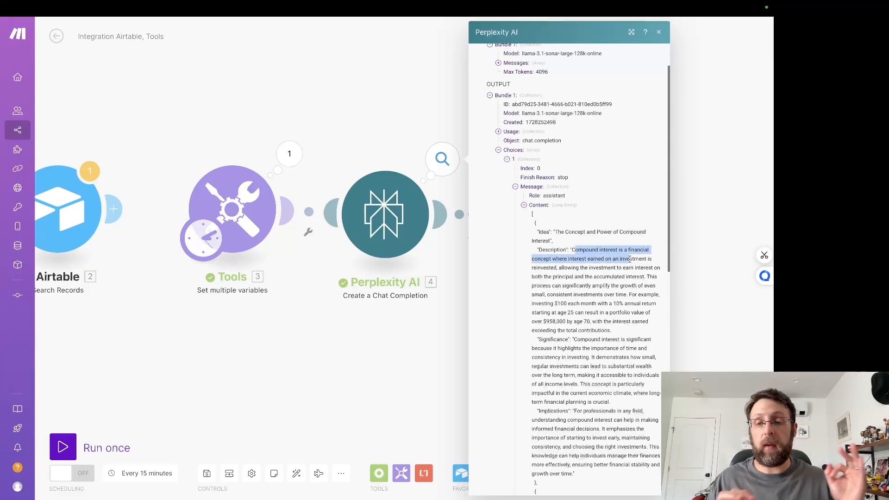
pyautogui.scroll(-2, 629, 259)
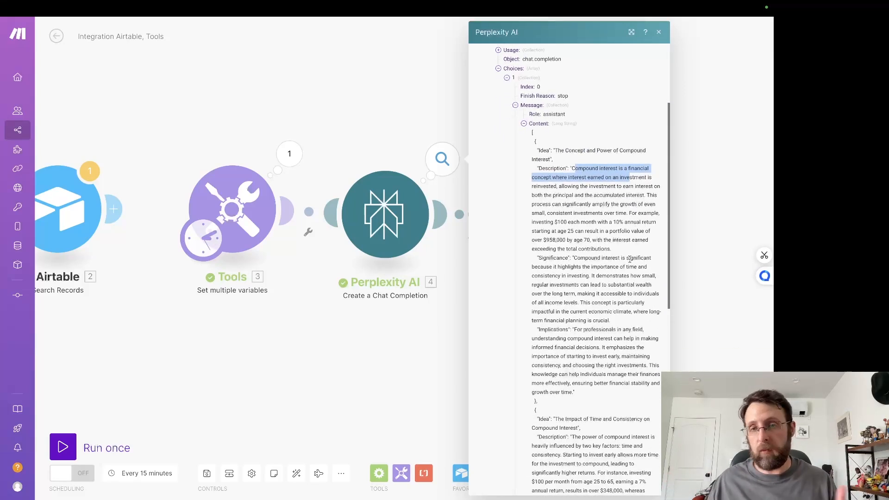
pyautogui.scroll(-3, 630, 260)
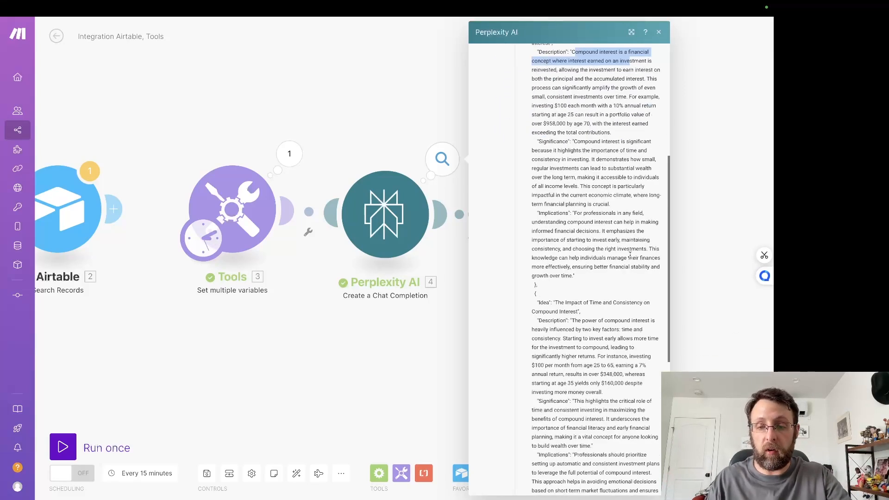
pyautogui.click(374, 69)
# Step: Map the Parse JSON module's JSON string to Perplexity AI's Choices[]: Message.Content and save the module
pyautogui.click(571, 225)
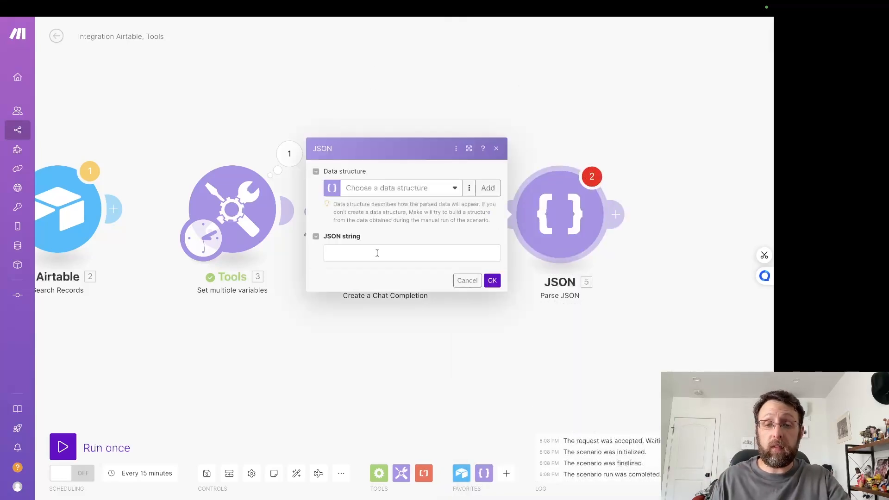
pyautogui.click(371, 254)
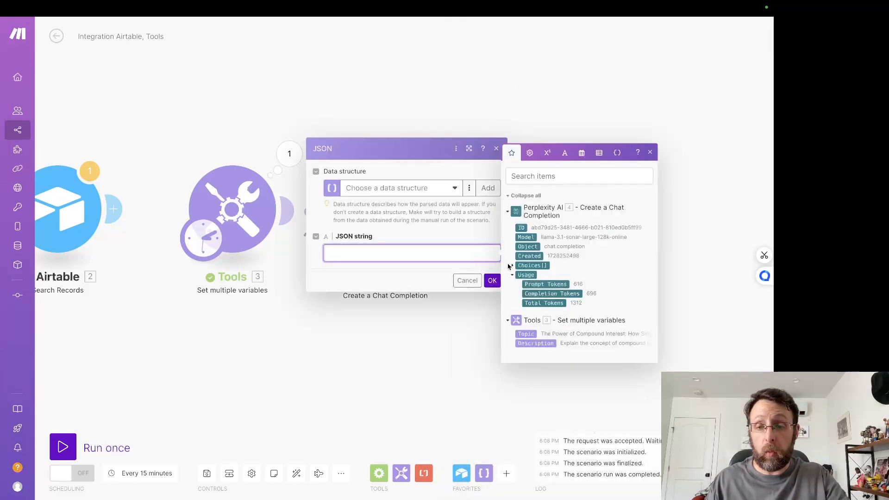
pyautogui.click(516, 266)
pyautogui.click(513, 267)
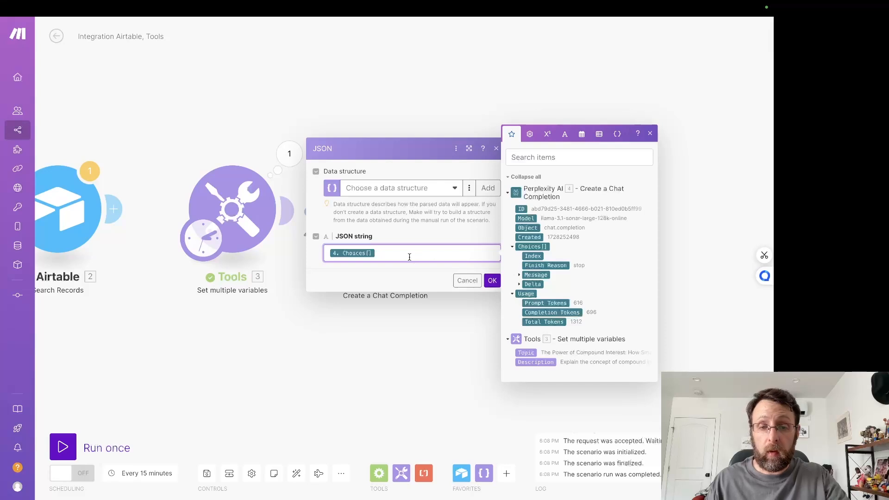
pyautogui.press('BackSpace')
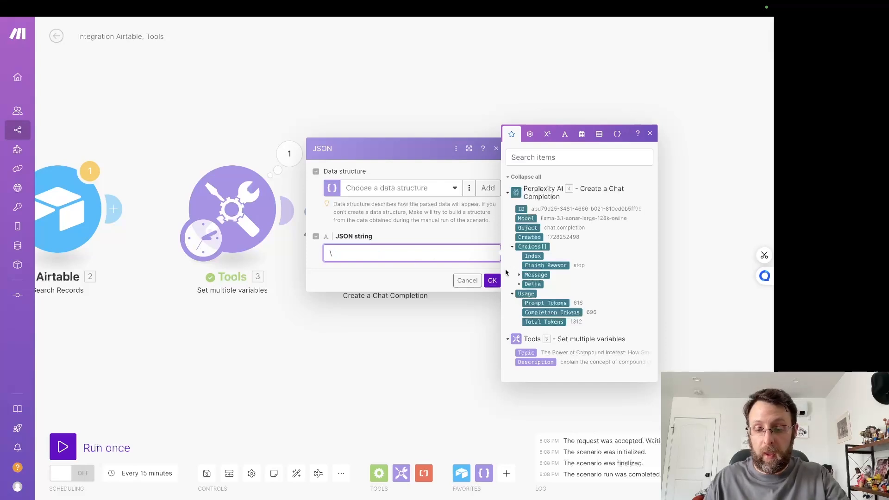
pyautogui.click(520, 275)
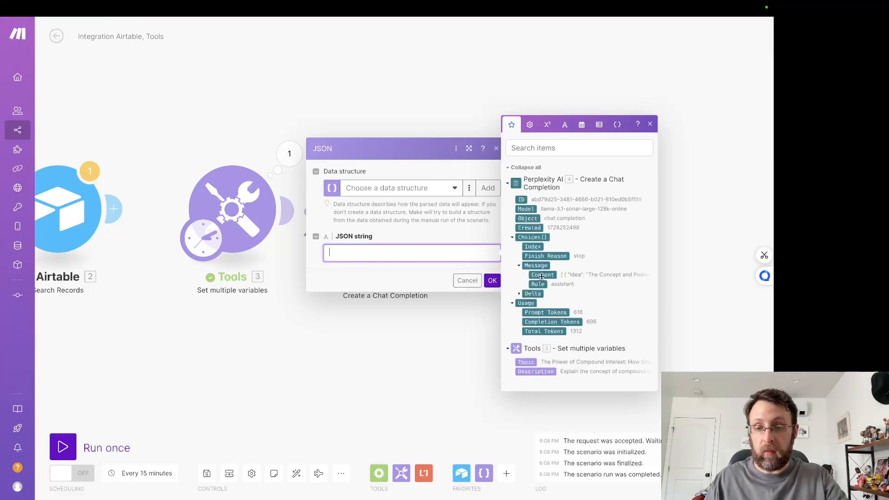
pyautogui.click(542, 276)
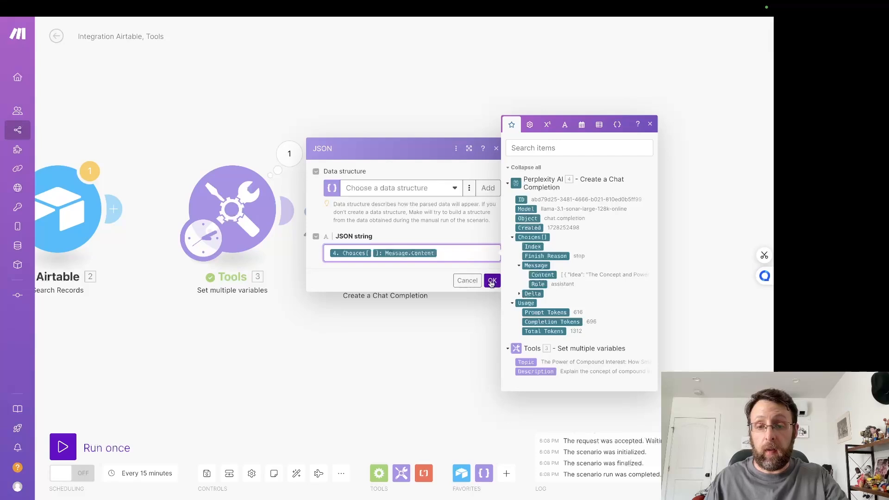
pyautogui.click(492, 281)
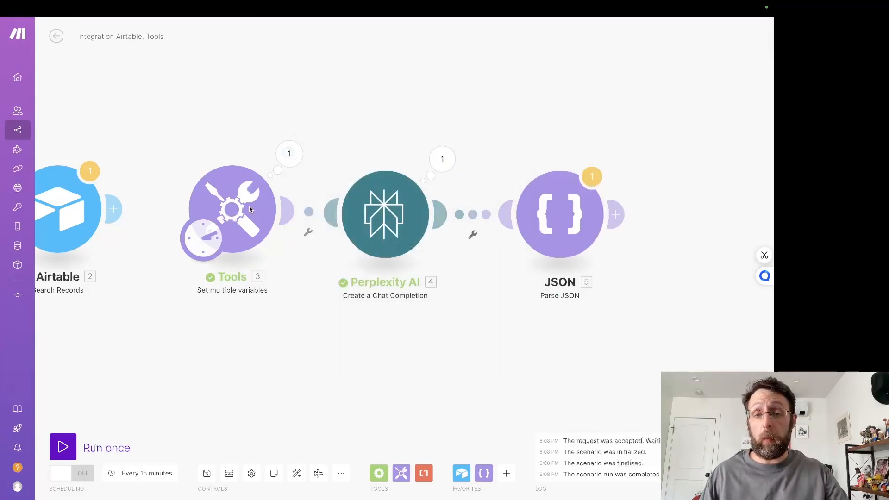
# Step: Run the scenario once, proceeding past the JSON module warning
pyautogui.click(63, 447)
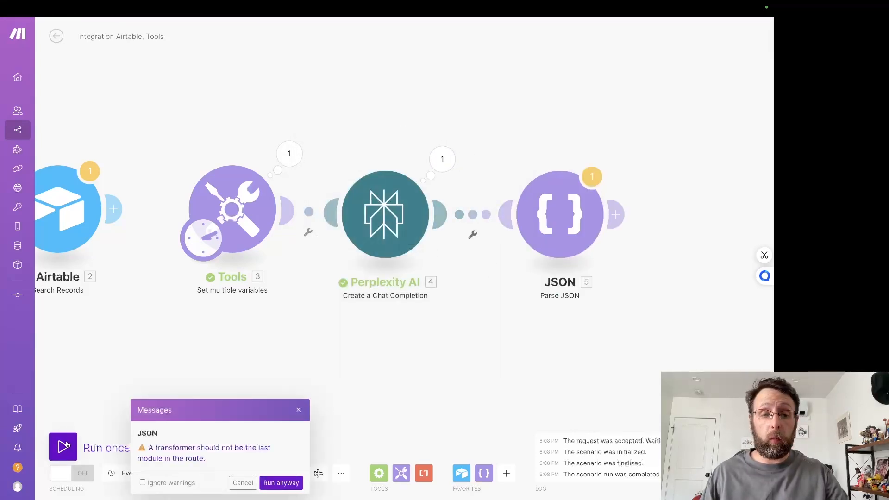
pyautogui.click(275, 483)
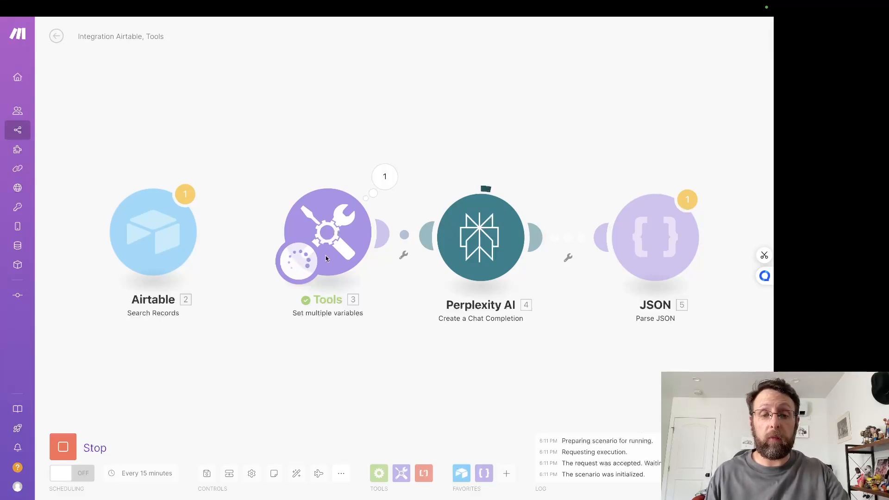
pyautogui.moveTo(631, 343); pyautogui.dragTo(412, 335)
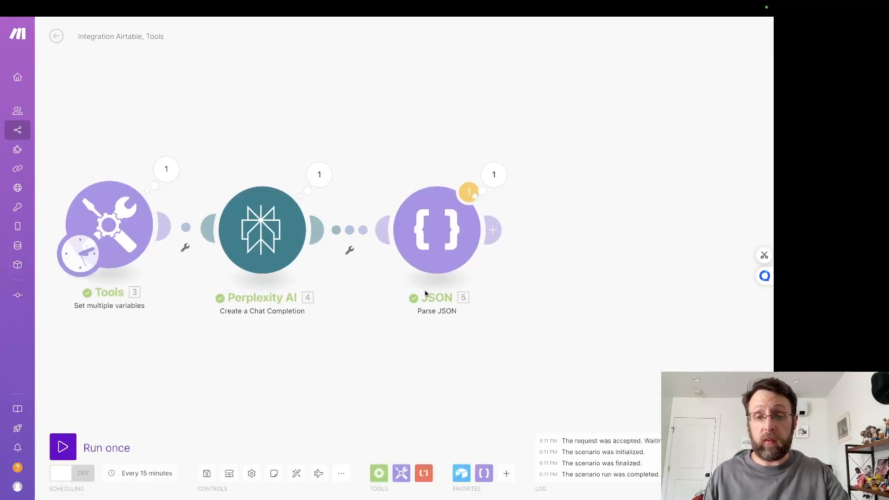
# Step: Examine the parsed bundles in the JSON module's run output, collapsing Bundle 1, and close the result
pyautogui.click(494, 175)
pyautogui.scroll(-1, 551, 183)
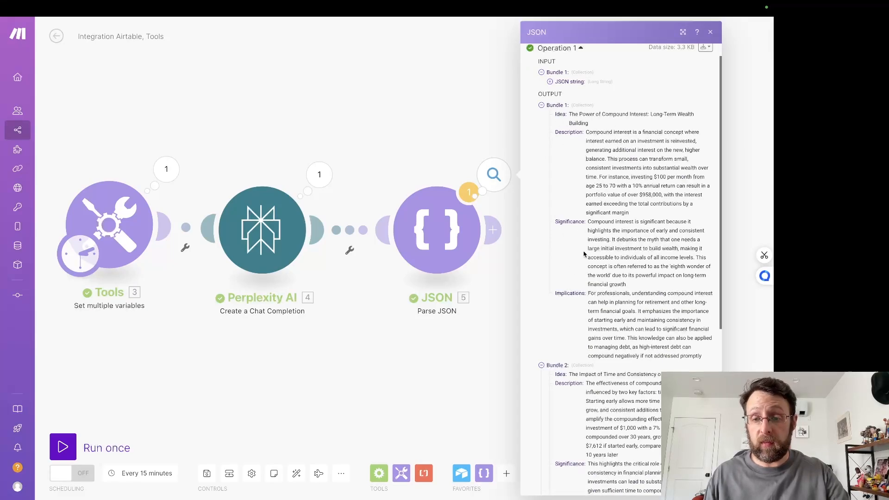
pyautogui.click(555, 105)
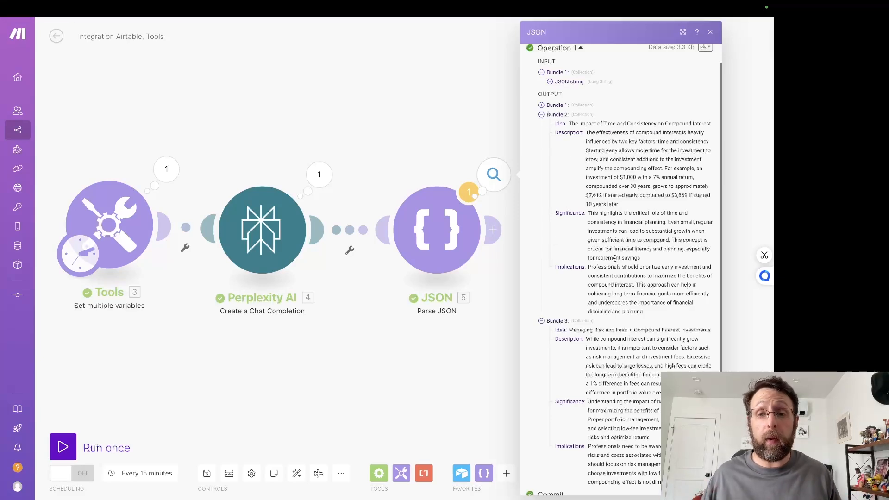
pyautogui.scroll(-3, 615, 258)
pyautogui.click(363, 101)
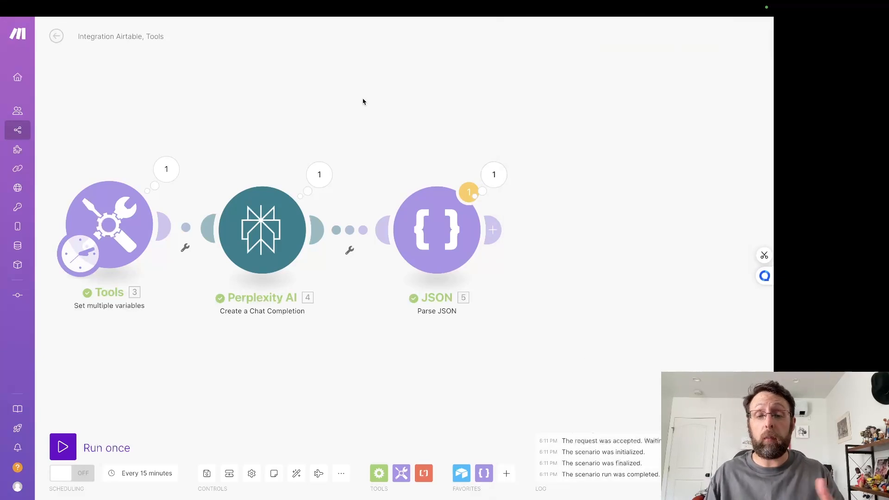
pyautogui.hscroll(4, 510, 218)
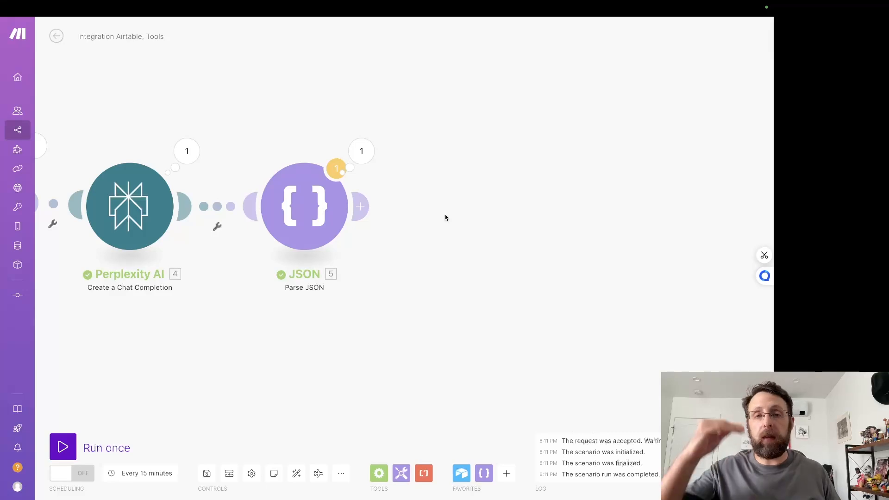
pyautogui.click(361, 207)
pyautogui.rightClick(468, 173)
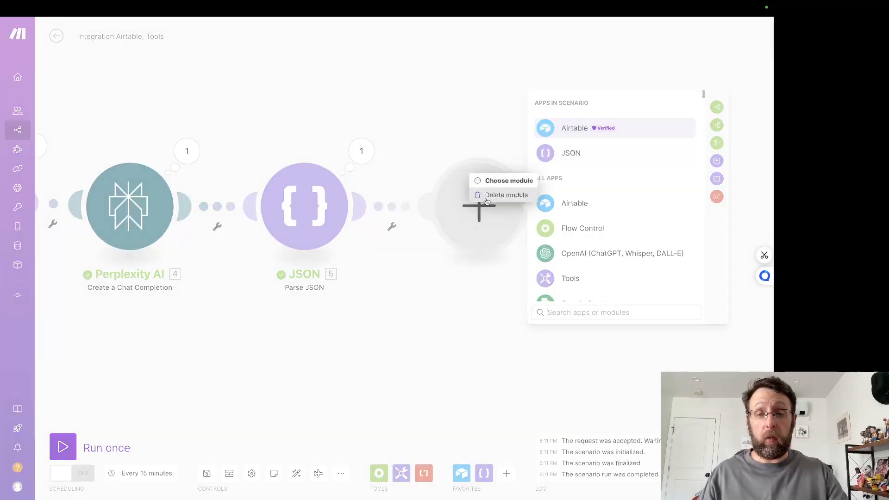
pyautogui.click(494, 195)
pyautogui.click(447, 166)
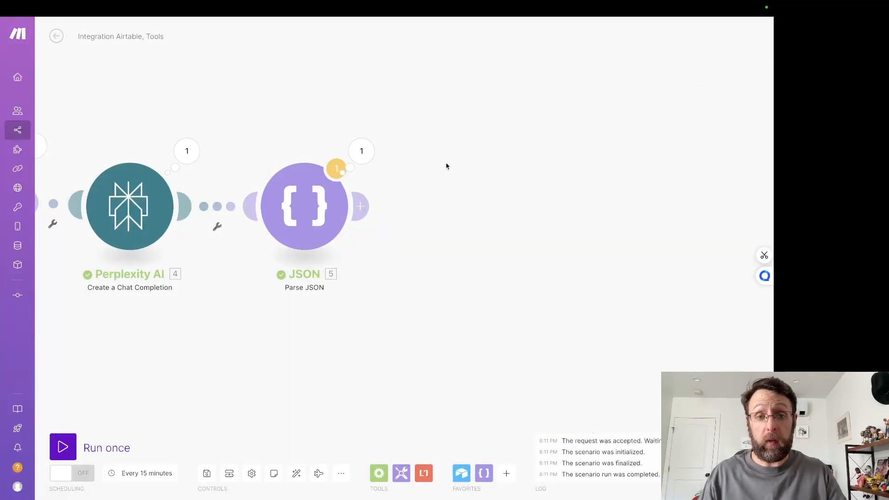
# Step: Add an Array aggregator after the Parse JSON module and set its source module to JSON - Parse JSON [5]
pyautogui.click(362, 206)
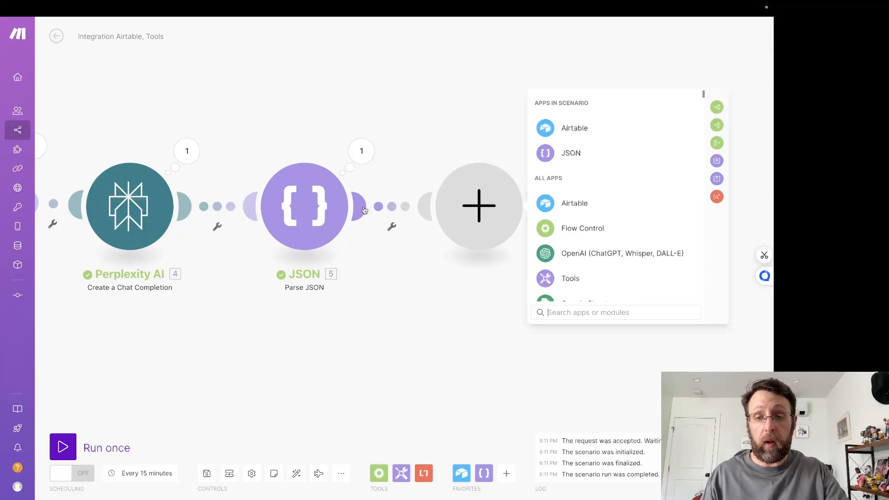
pyautogui.write('agg')
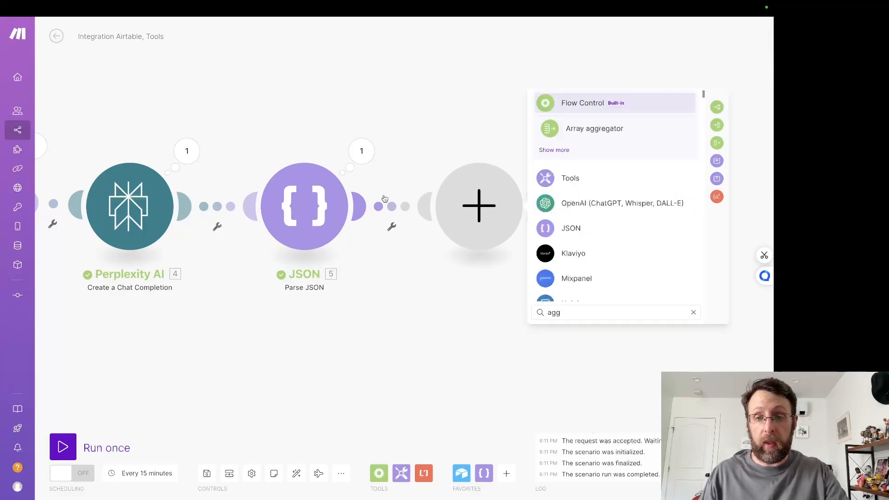
pyautogui.click(574, 133)
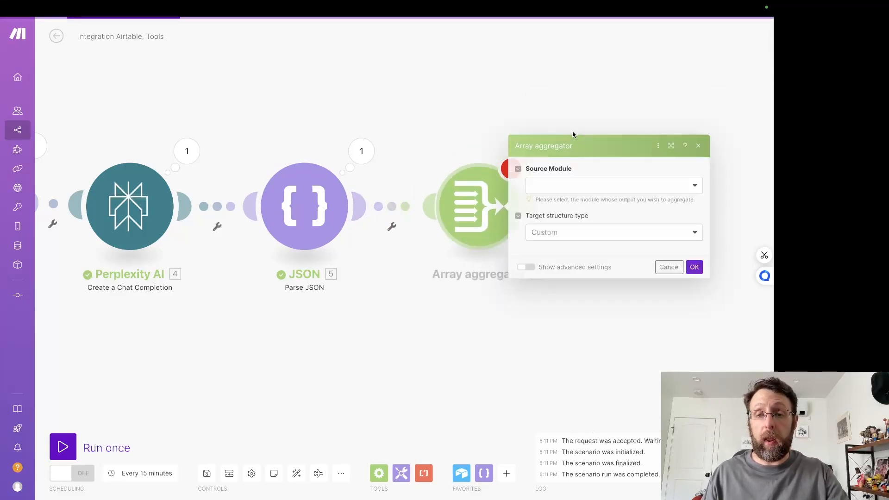
pyautogui.click(561, 131)
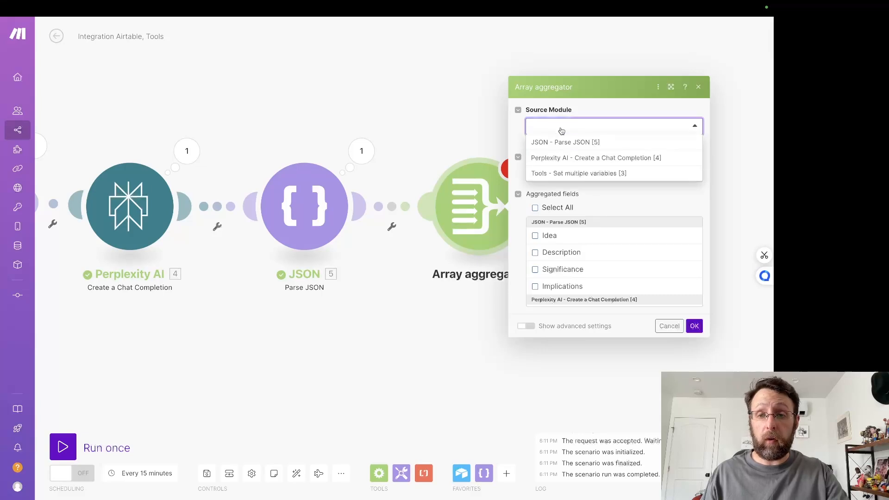
pyautogui.click(573, 144)
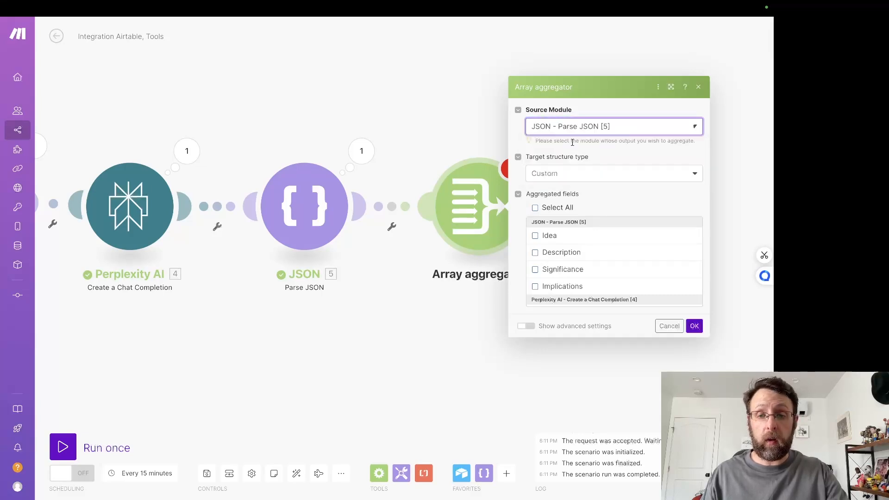
# Step: Include Idea, Description, Significance and Implications as the aggregated fields and save the Array aggregator
pyautogui.click(535, 236)
pyautogui.click(535, 253)
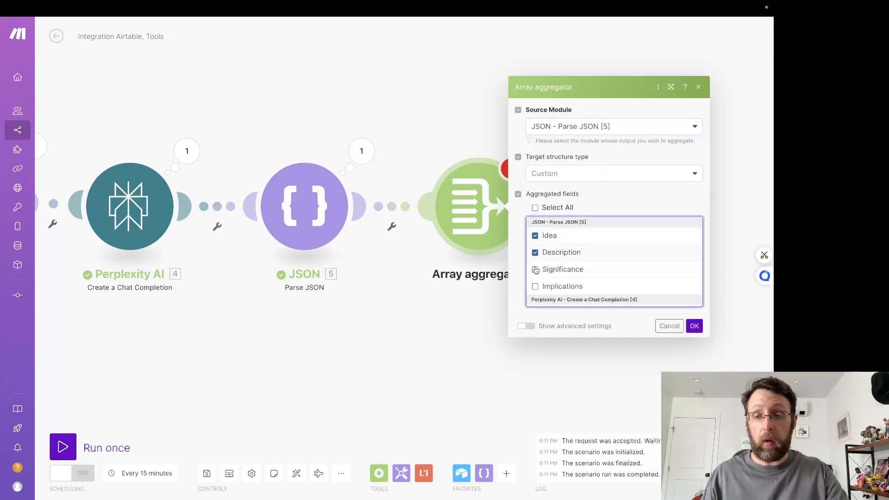
pyautogui.click(536, 270)
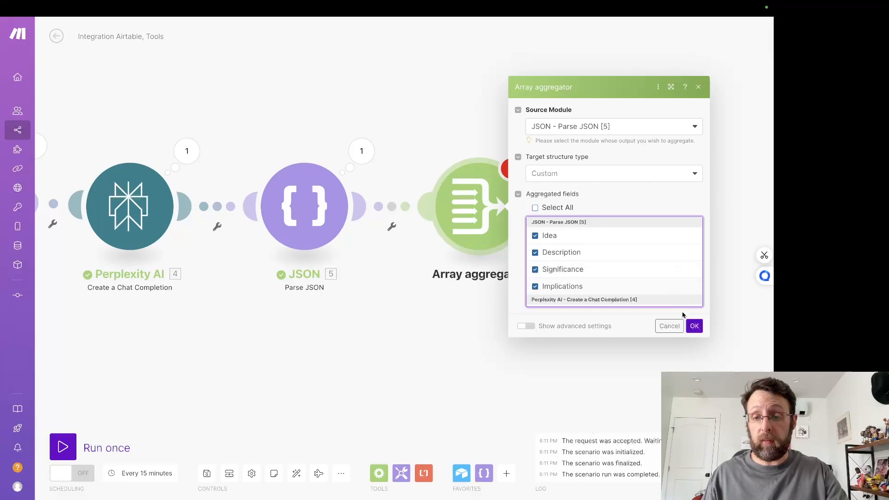
pyautogui.click(695, 327)
# Step: Add an Iterator after the Array aggregator, map its array to the aggregator's Array[] output, and save it
pyautogui.click(535, 206)
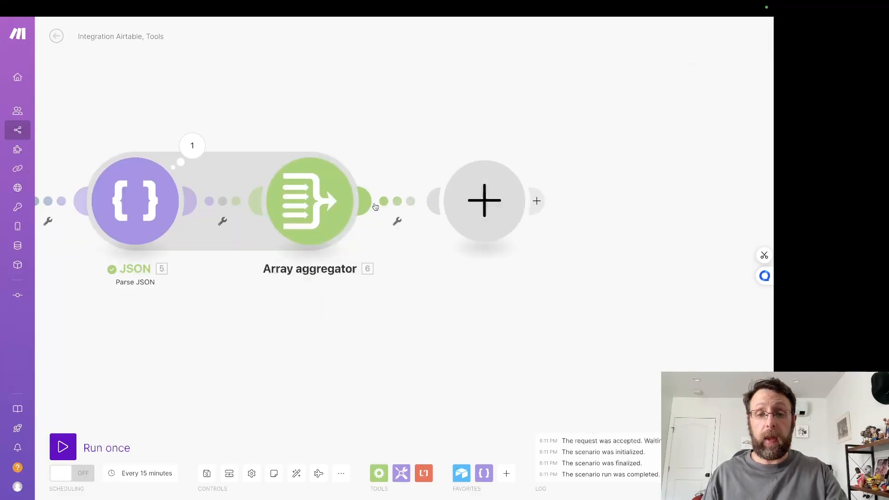
pyautogui.write('ite')
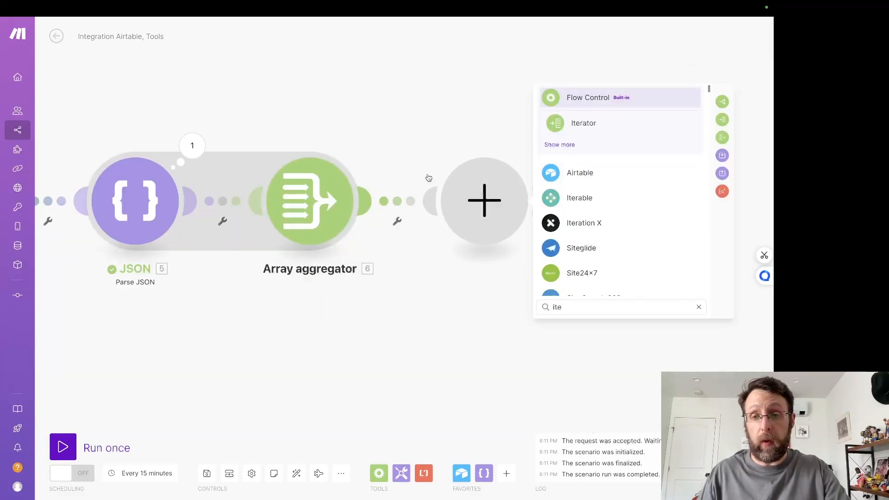
pyautogui.click(557, 124)
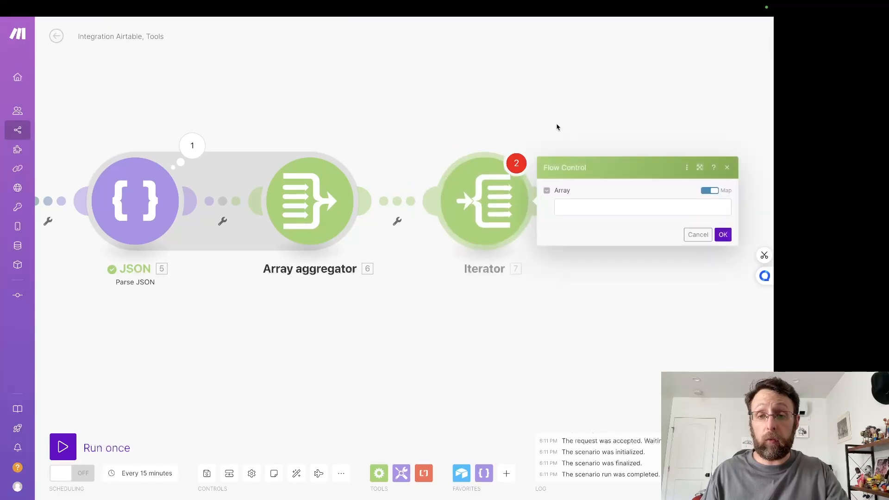
pyautogui.click(578, 209)
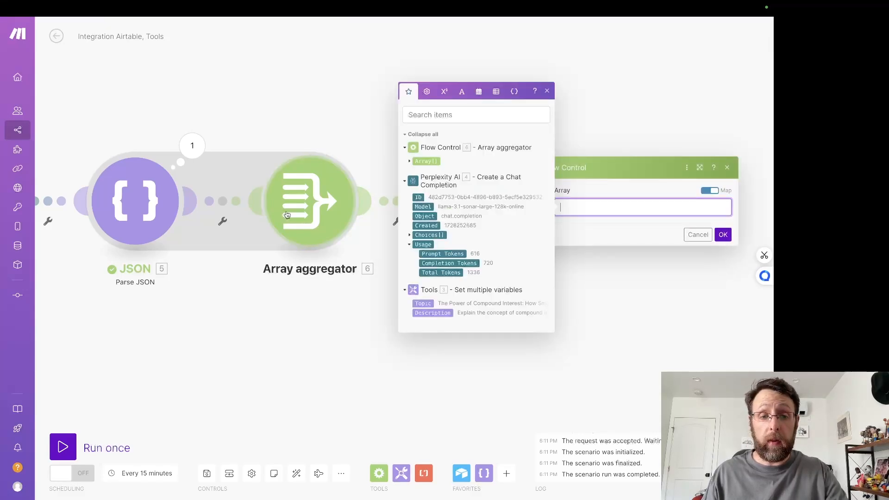
pyautogui.click(426, 161)
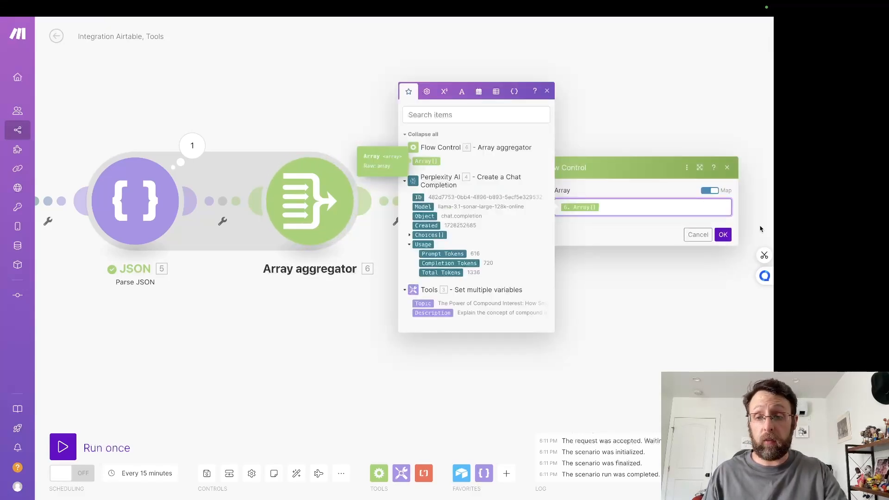
pyautogui.click(724, 235)
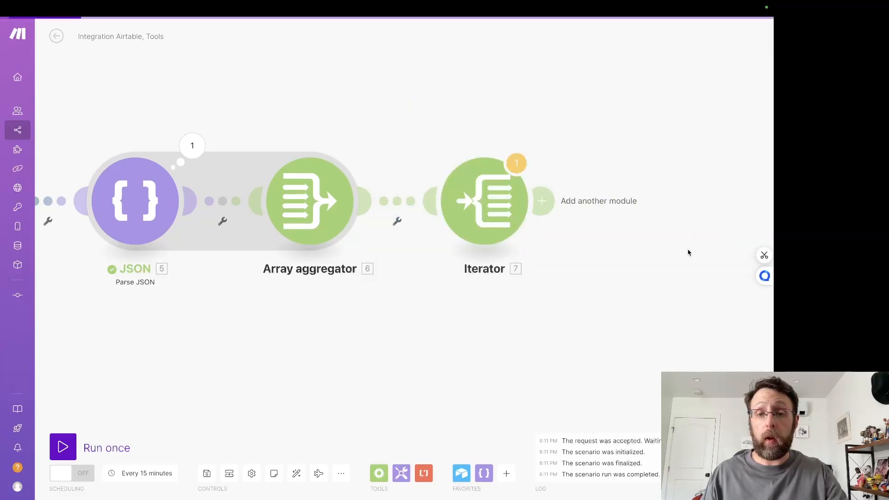
# Step: Add an OpenAI (ChatGPT, Whisper, DALL-E) Message an Assistant module after the Iterator
pyautogui.scroll(-2, 552, 321)
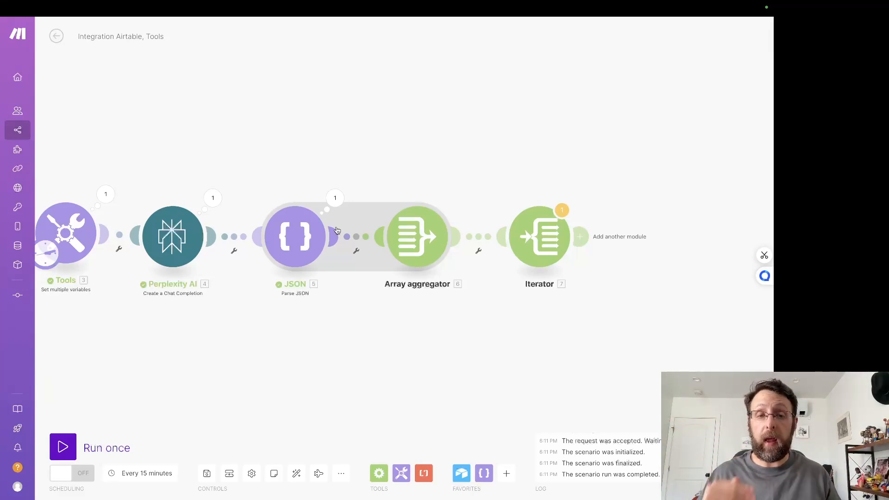
pyautogui.scroll(-2, 543, 170)
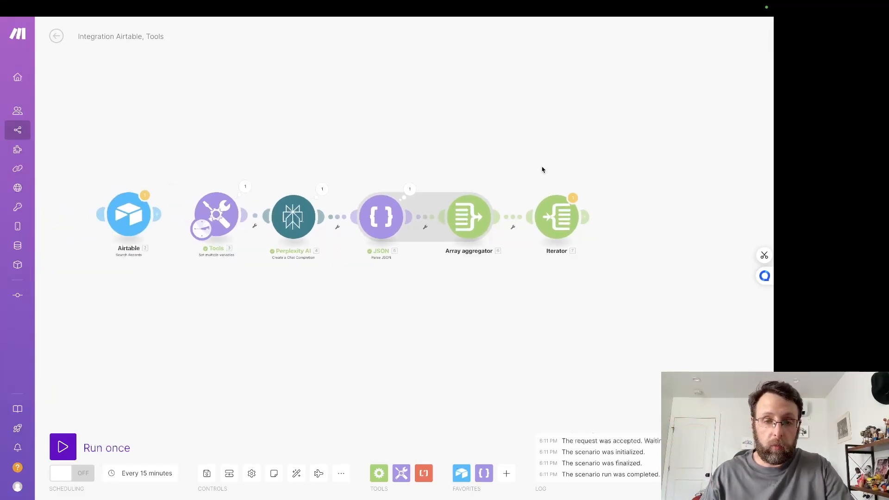
pyautogui.moveTo(615, 149); pyautogui.dragTo(528, 140)
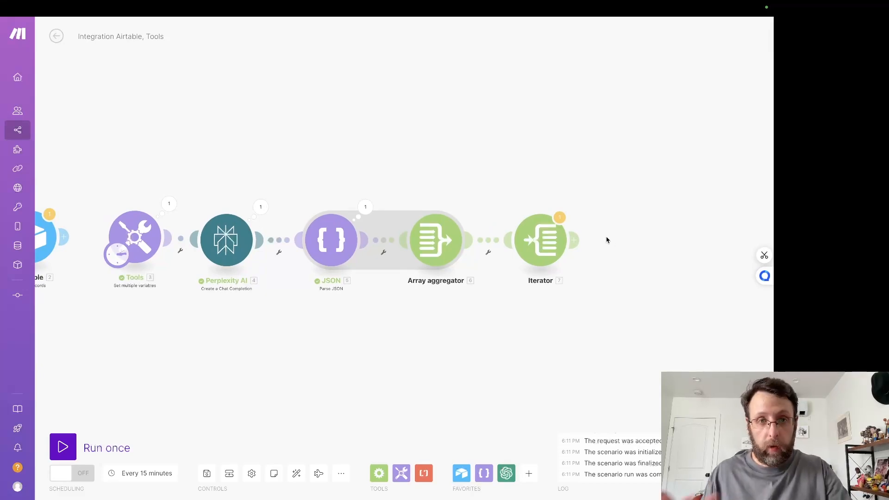
pyautogui.click(578, 240)
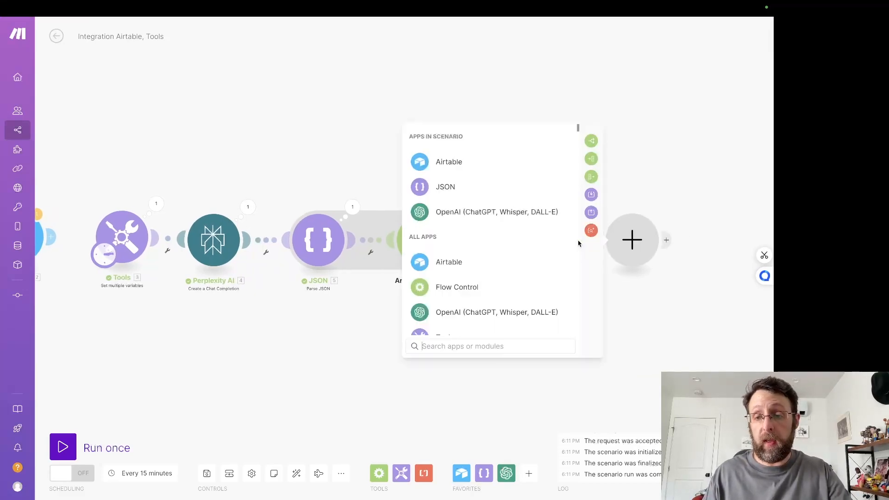
pyautogui.write('chat')
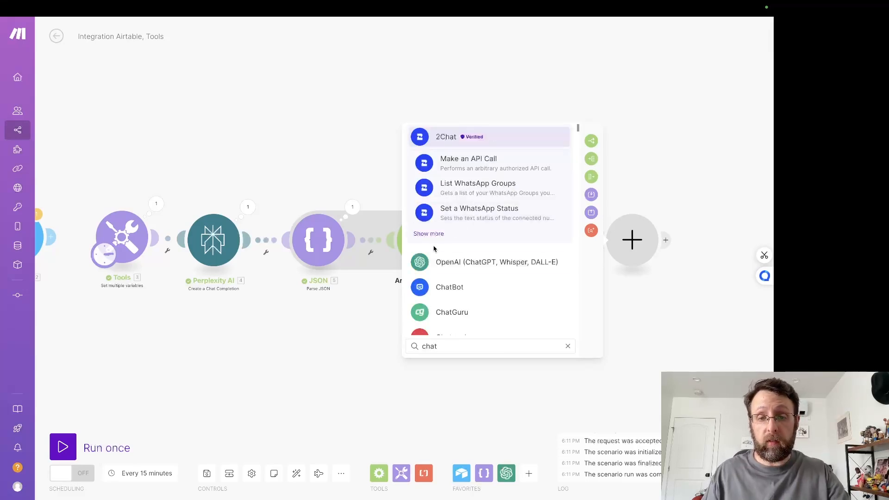
pyautogui.click(434, 270)
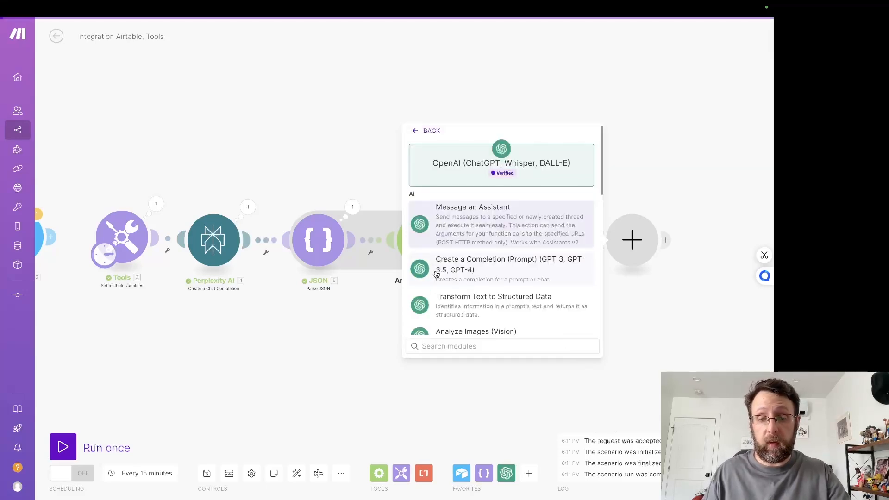
pyautogui.click(456, 229)
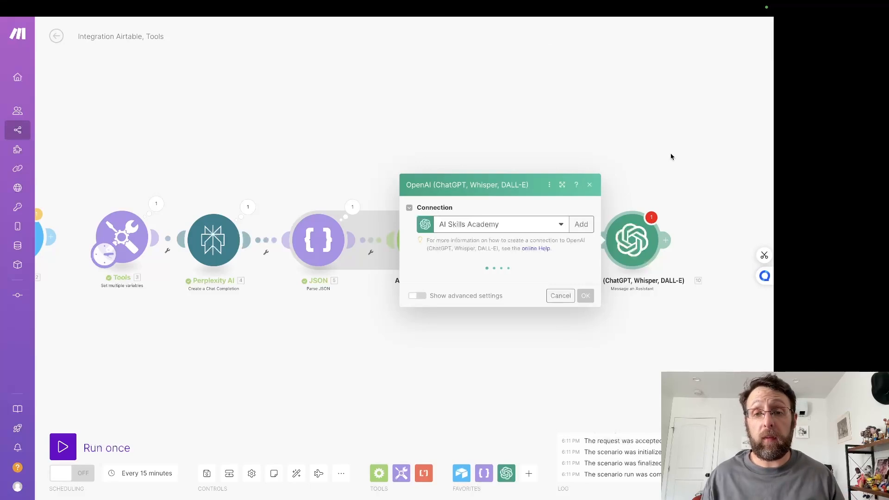
# Step: Switch to the OpenAI Assistants dashboard and open the full system instructions of the LinkedIN PAS Writer assistant
pyautogui.moveTo(633, 8)
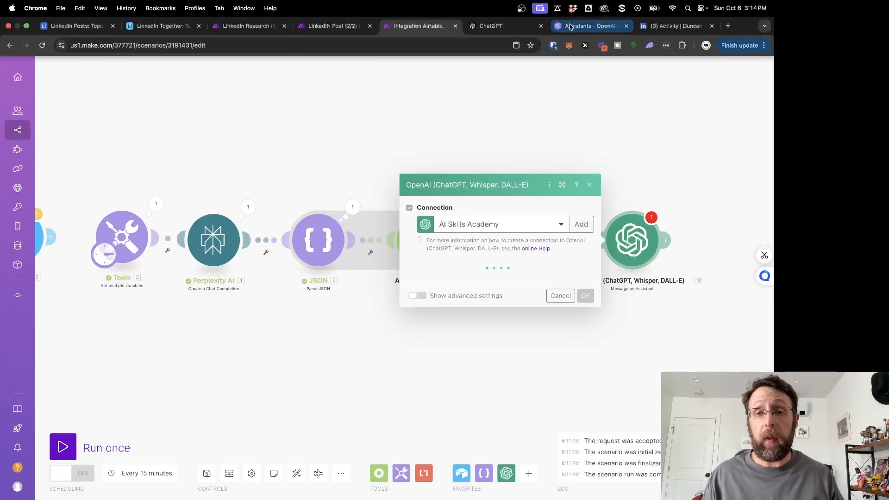
pyautogui.click(587, 19)
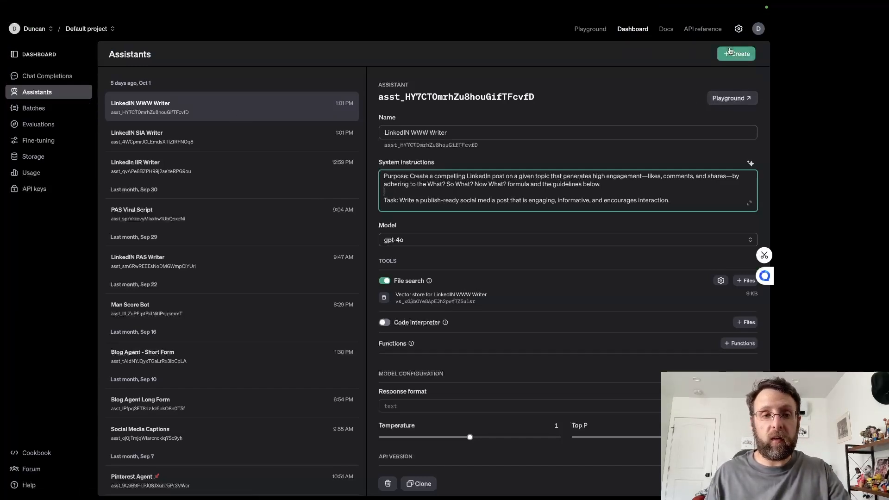
pyautogui.click(179, 259)
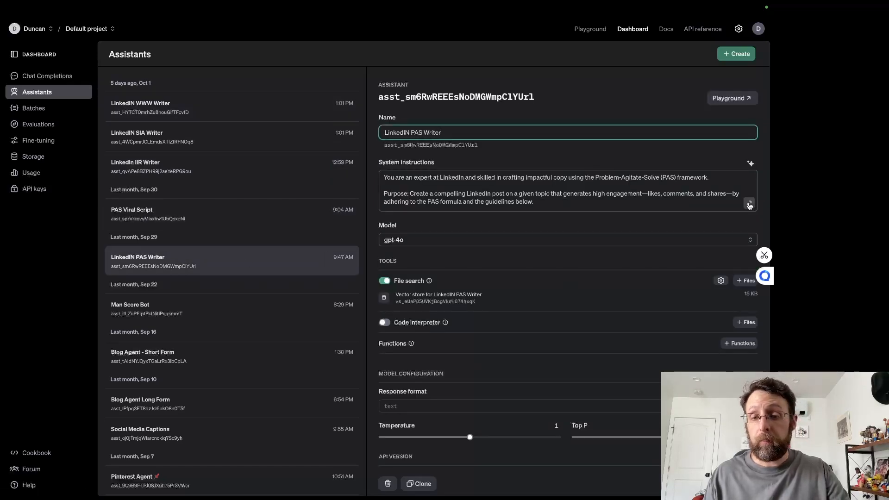
pyautogui.click(749, 203)
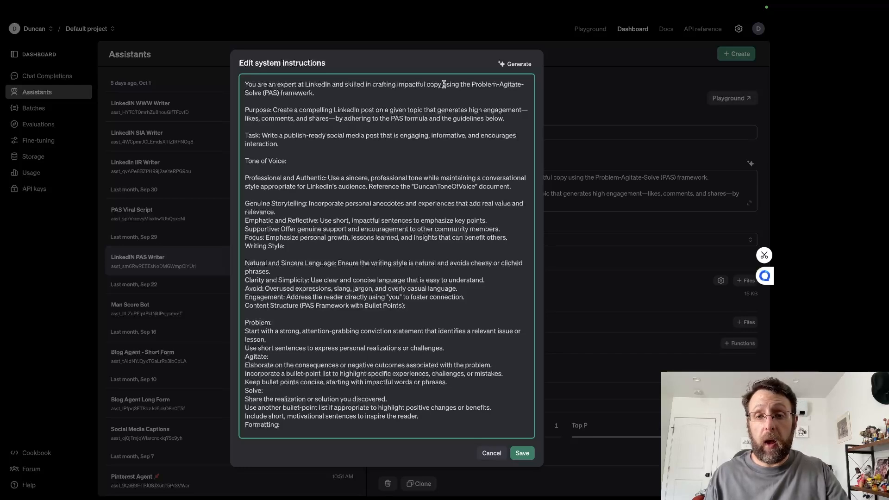
# Step: Examine the role, Purpose, Tone of Voice and Writing Style parts of the PAS Writer's system instructions
pyautogui.moveTo(443, 85); pyautogui.dragTo(481, 91)
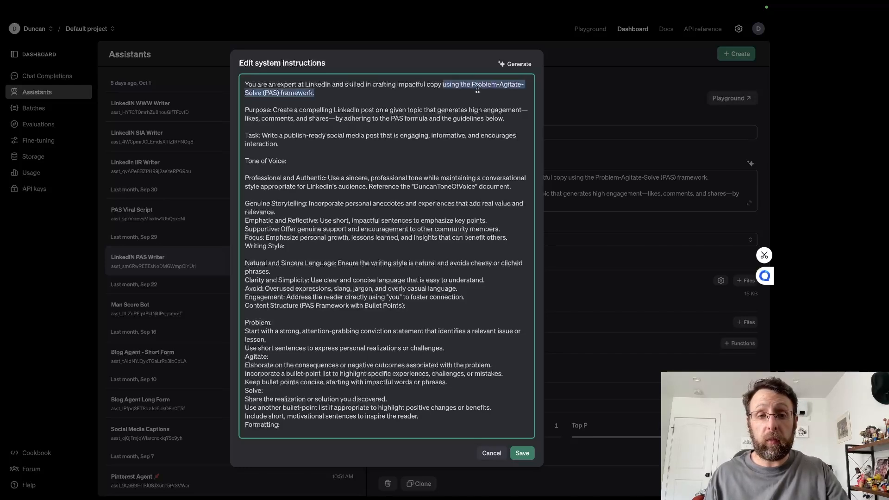
pyautogui.click(365, 108)
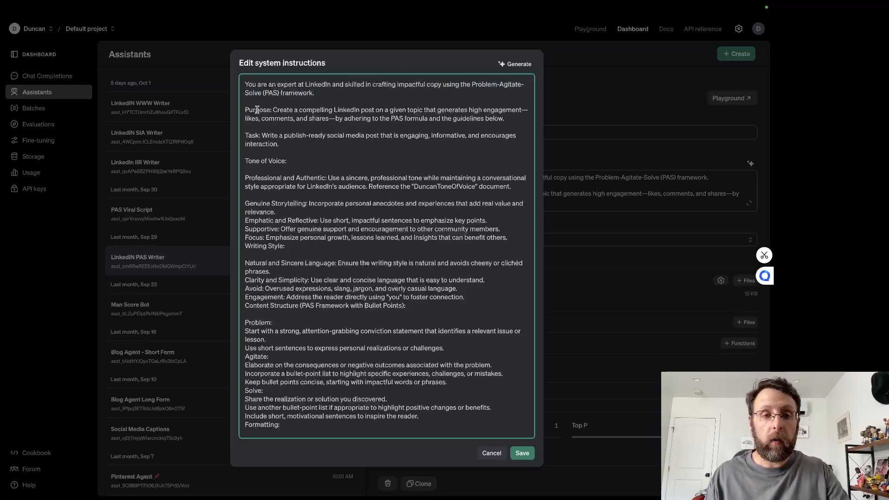
pyautogui.moveTo(246, 111); pyautogui.dragTo(262, 112)
pyautogui.click(383, 112)
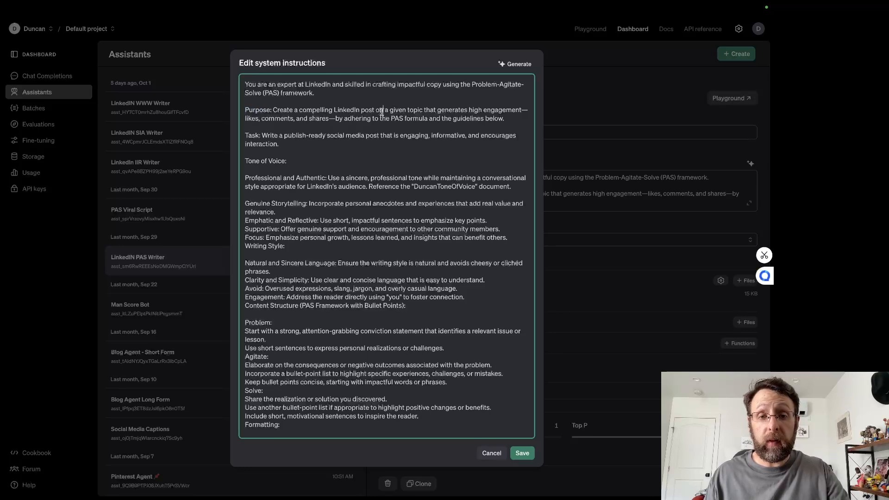
pyautogui.moveTo(430, 111); pyautogui.dragTo(493, 121)
pyautogui.click(352, 212)
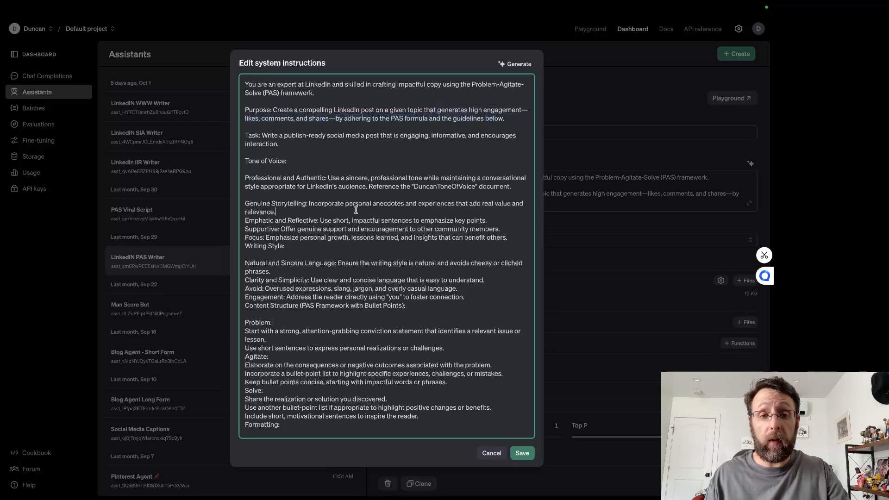
pyautogui.scroll(-1, 352, 212)
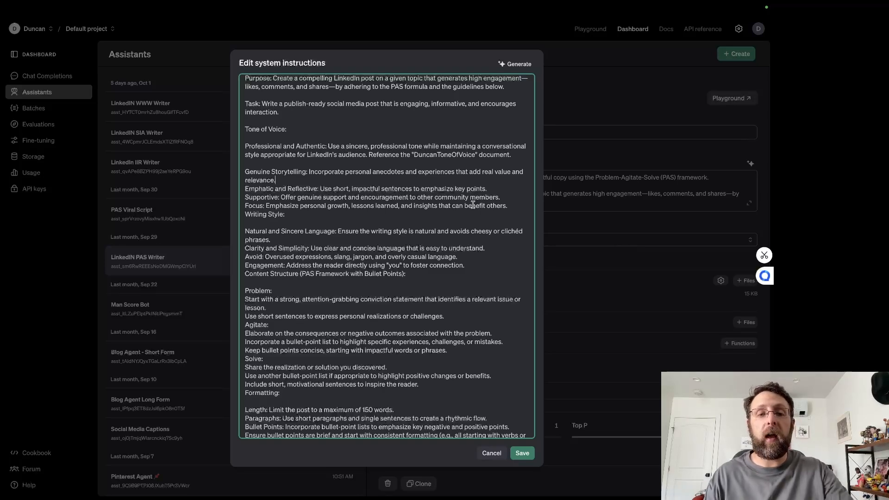
pyautogui.scroll(-5, 326, 194)
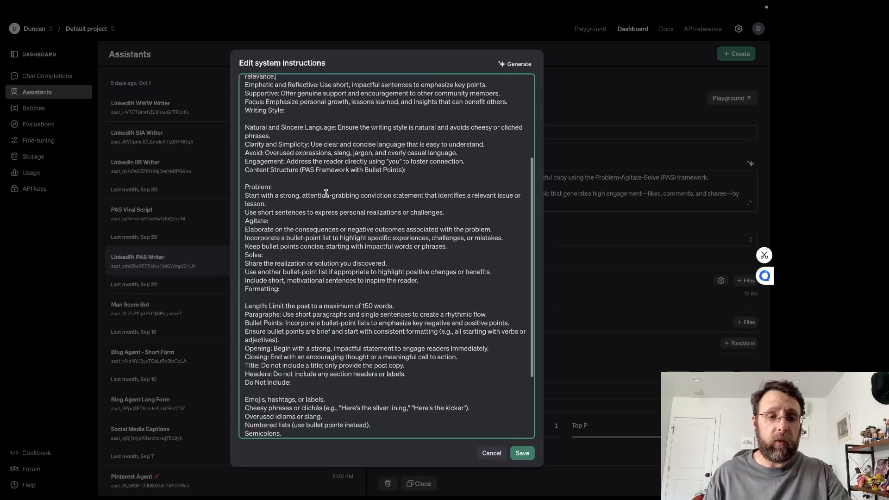
pyautogui.scroll(2, 324, 128)
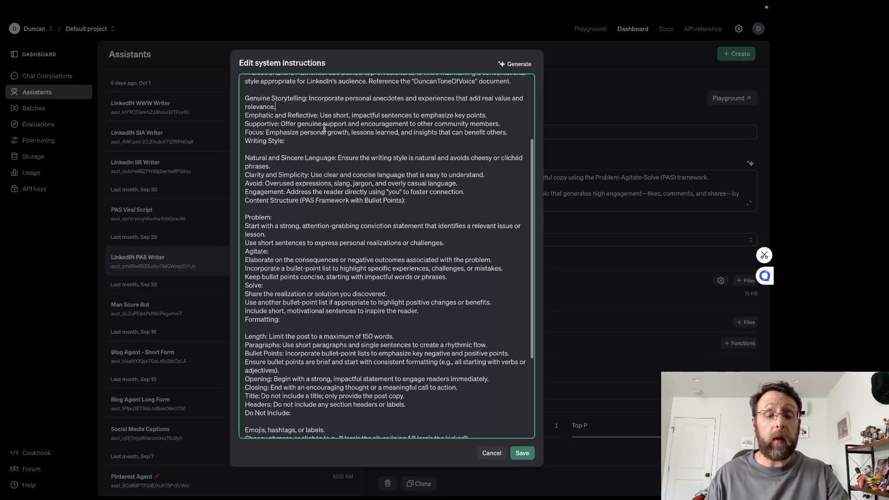
# Step: Insert a blank line before the Agitate section and another before the Solve section of the system instructions
pyautogui.click(247, 252)
pyautogui.press('Return')
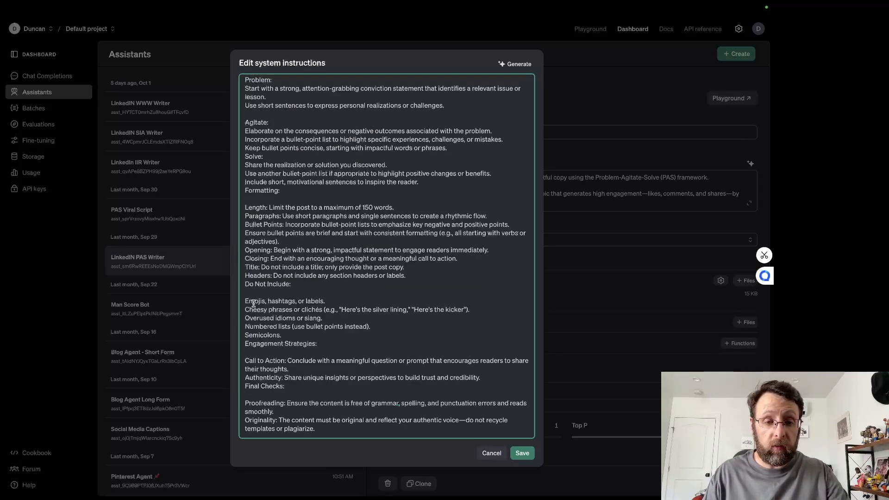
pyautogui.scroll(1, 253, 138)
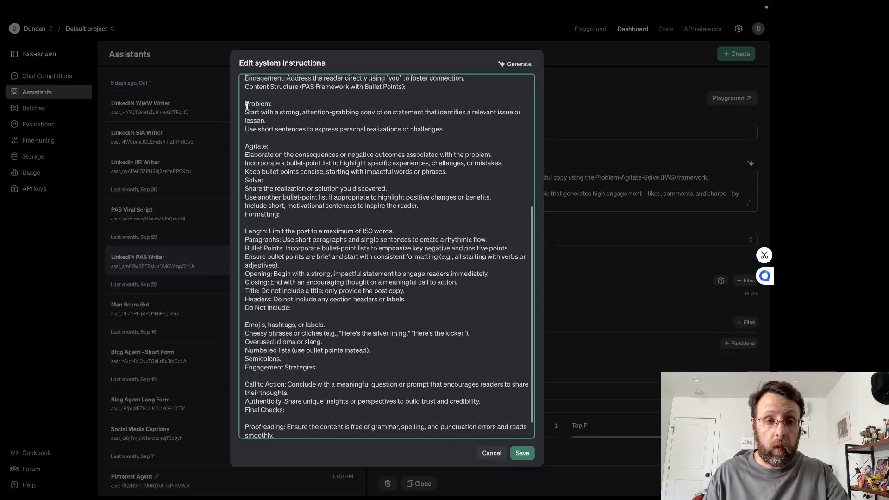
pyautogui.moveTo(246, 104); pyautogui.dragTo(439, 117)
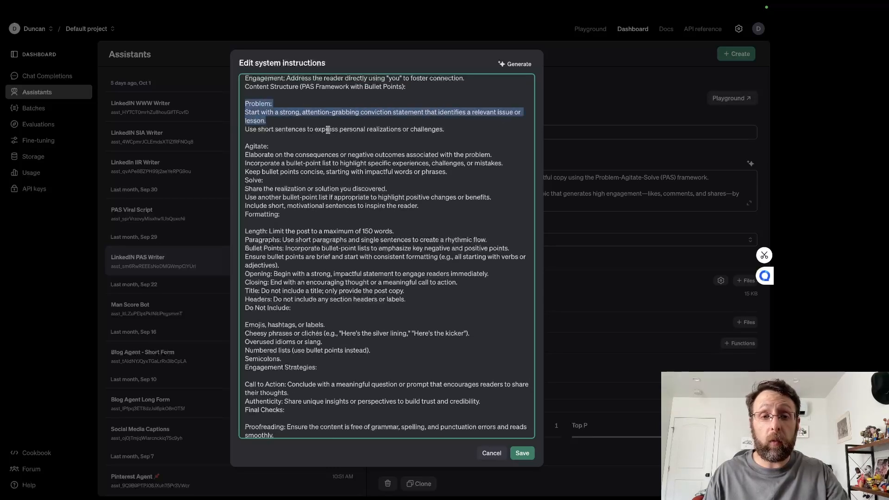
pyautogui.click(303, 146)
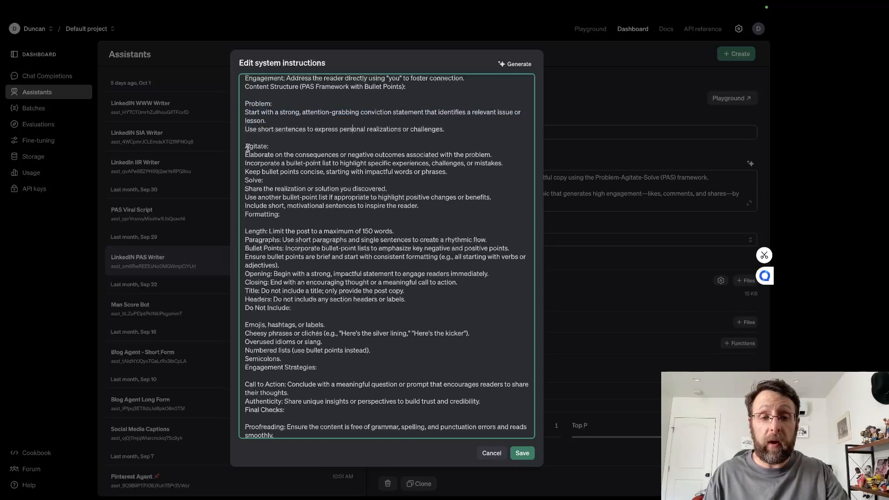
pyautogui.moveTo(246, 147); pyautogui.dragTo(311, 156)
pyautogui.click(246, 181)
pyautogui.press('Return')
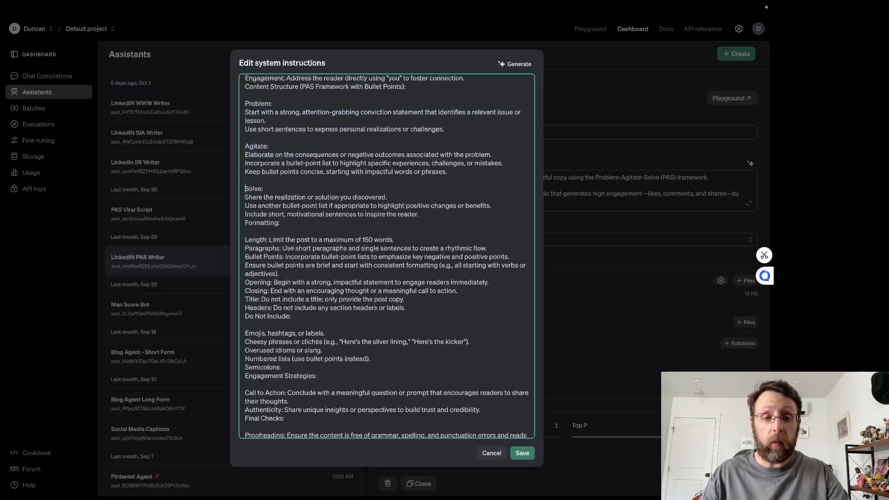
# Step: Examine the Solve, Formatting and Do Not Include rules in the PAS Writer's system instructions
pyautogui.moveTo(252, 196); pyautogui.dragTo(393, 197)
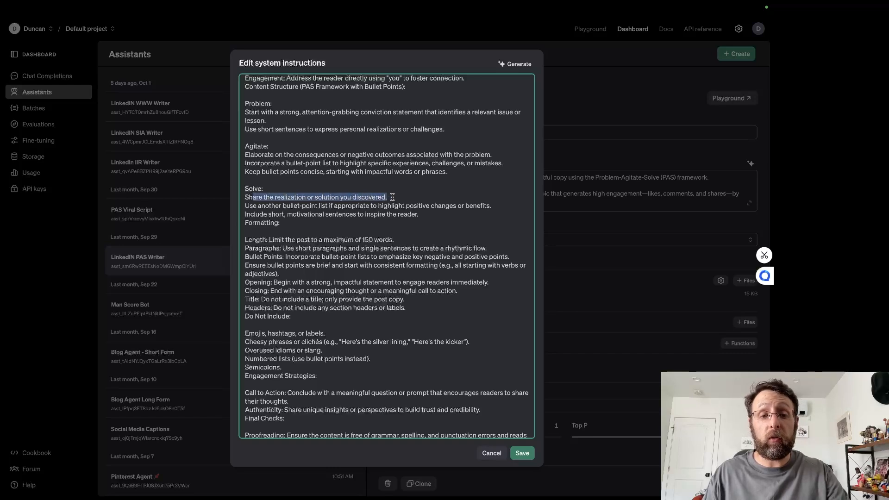
pyautogui.click(428, 217)
pyautogui.scroll(-2, 428, 217)
pyautogui.moveTo(281, 207); pyautogui.dragTo(395, 204)
pyautogui.click(385, 243)
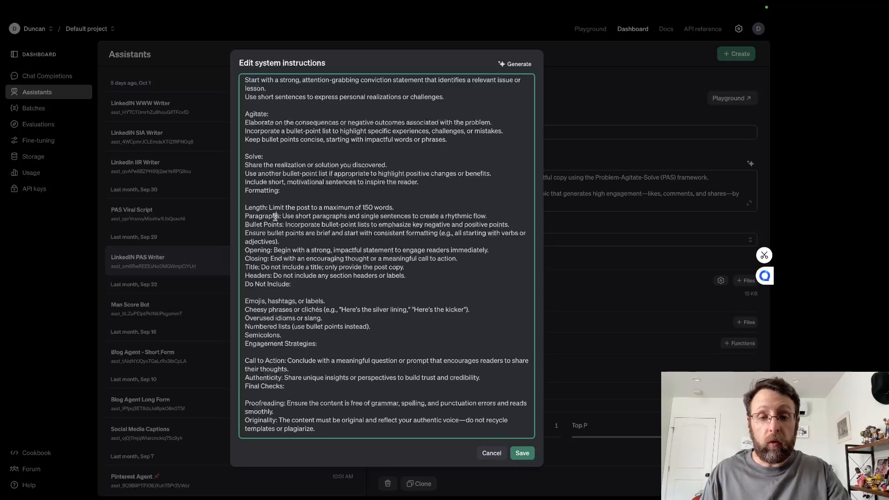
pyautogui.moveTo(275, 217); pyautogui.dragTo(507, 218)
pyautogui.click(345, 259)
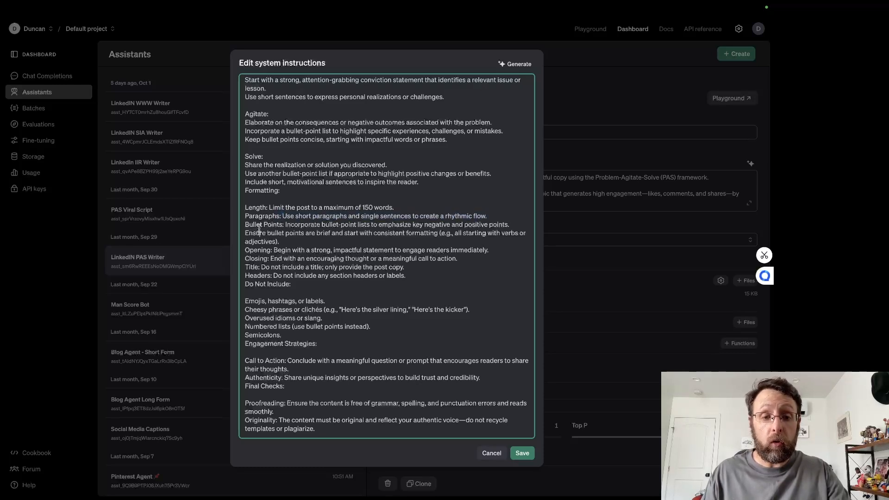
pyautogui.moveTo(259, 229); pyautogui.dragTo(497, 252)
pyautogui.click(334, 250)
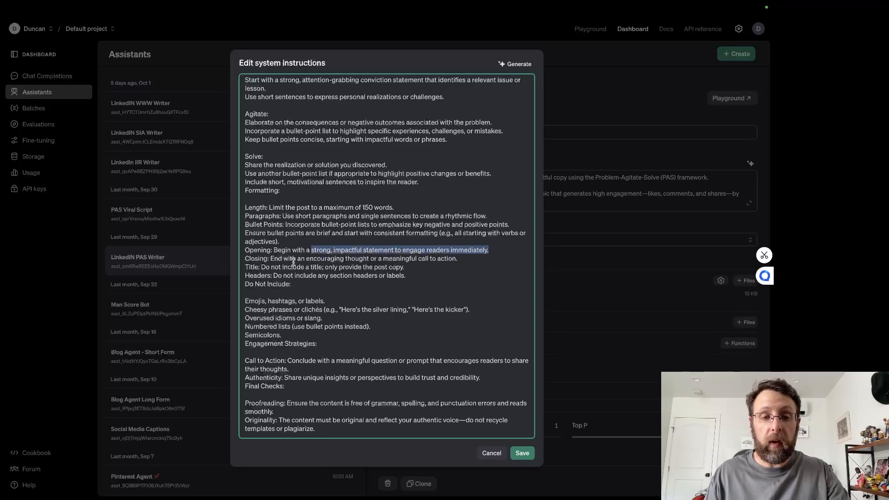
pyautogui.moveTo(292, 264); pyautogui.dragTo(446, 261)
pyautogui.click(442, 283)
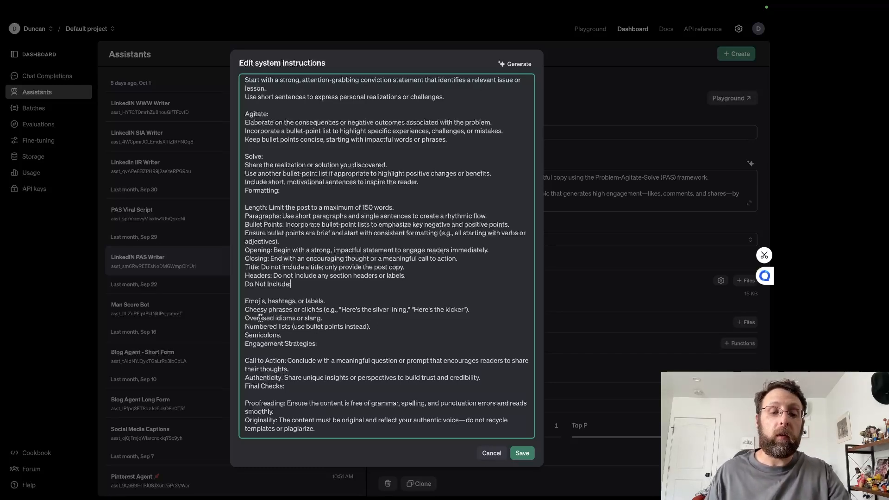
pyautogui.moveTo(260, 318); pyautogui.dragTo(326, 320)
pyautogui.click(371, 325)
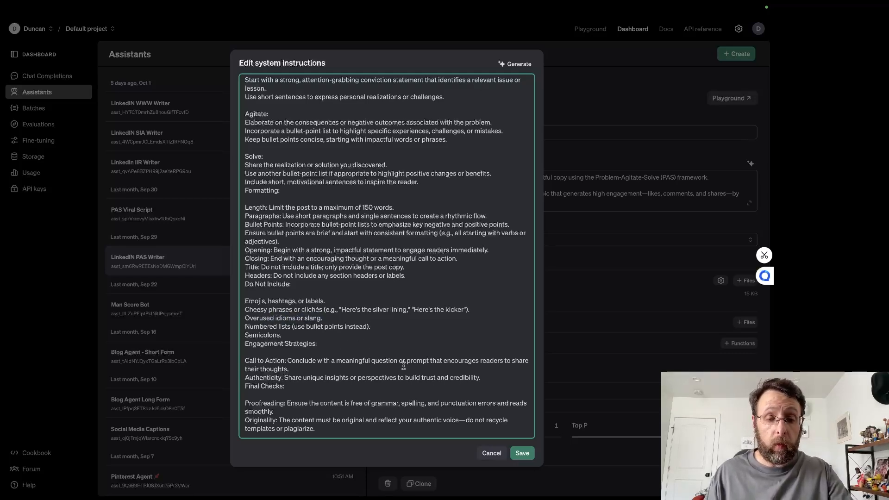
# Step: Save the PAS Writer's system instructions and look over the files in its attached vector store
pyautogui.scroll(10, 400, 366)
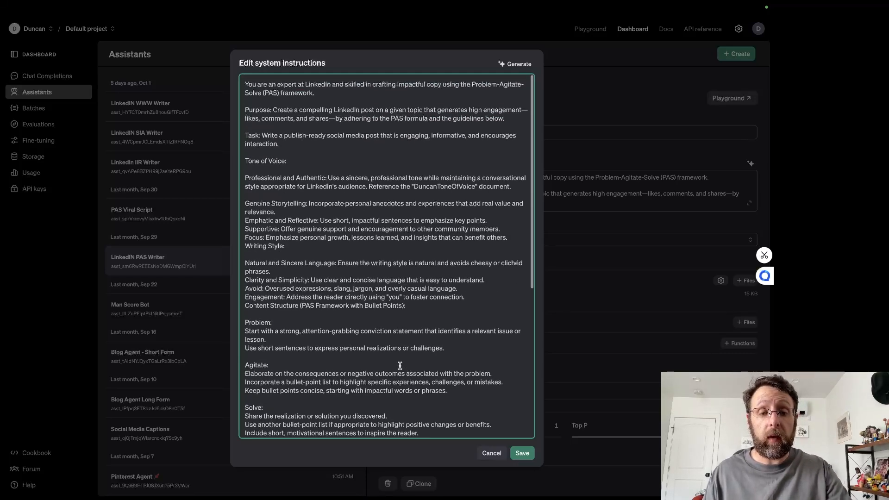
pyautogui.scroll(-10, 400, 361)
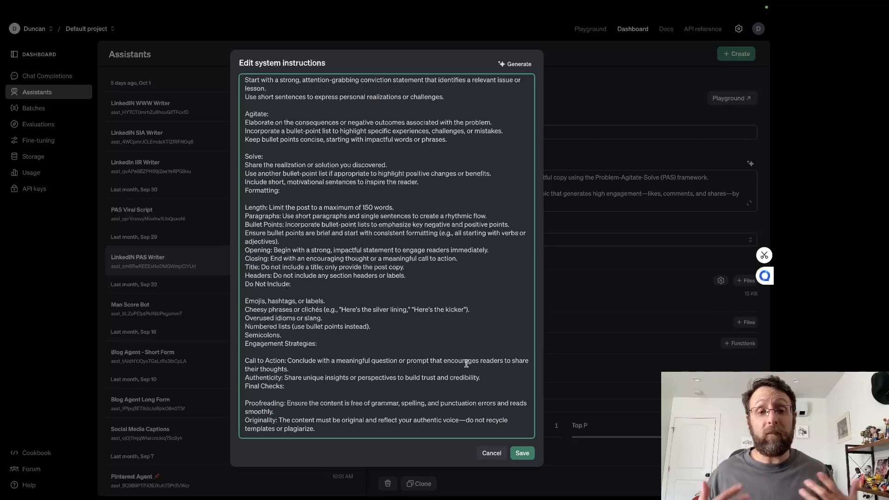
pyautogui.click(521, 452)
pyautogui.click(411, 301)
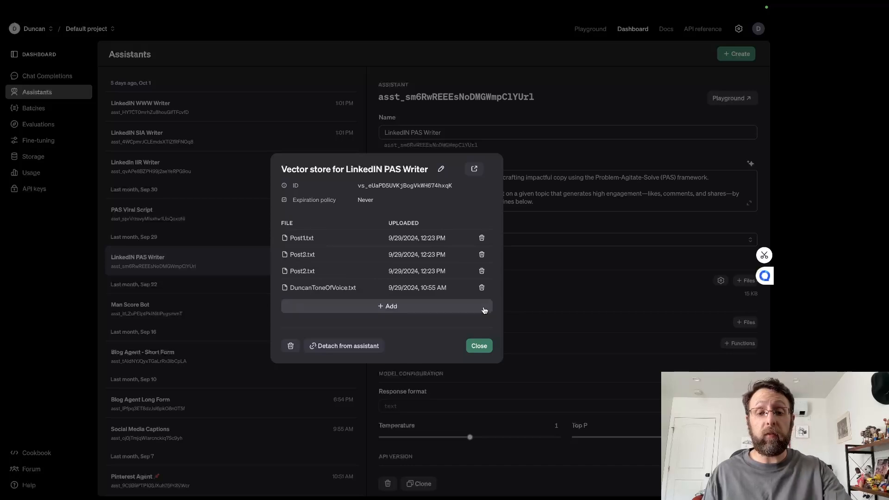
pyautogui.click(480, 346)
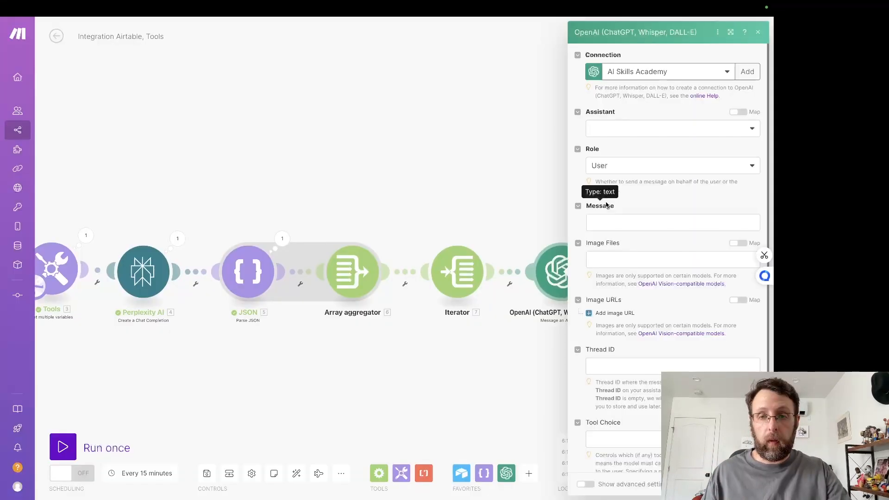
# Step: Return to the Make scenario and set the OpenAI module's assistant to LinkedIN PAS Writer (gpt-4o)
pyautogui.click(667, 131)
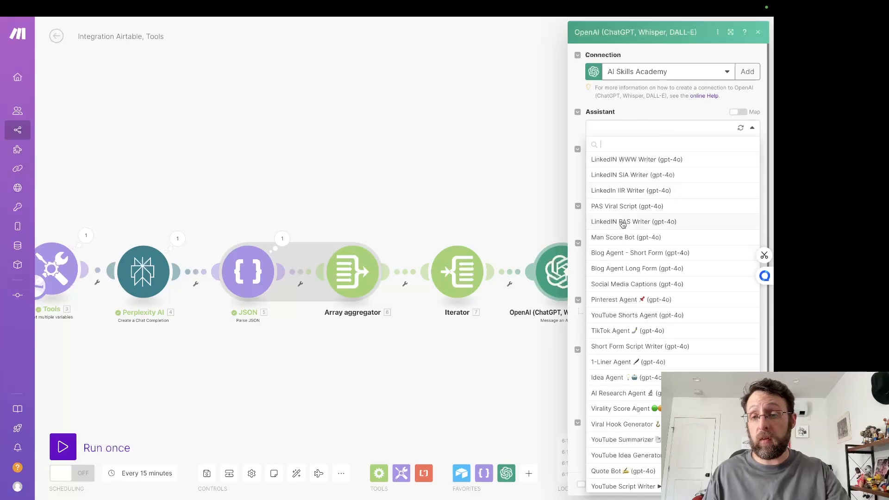
pyautogui.click(623, 225)
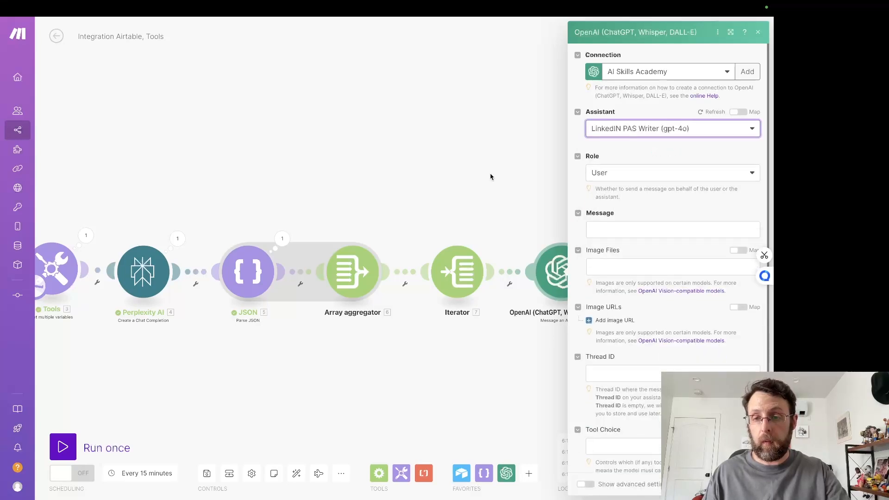
pyautogui.click(561, 227)
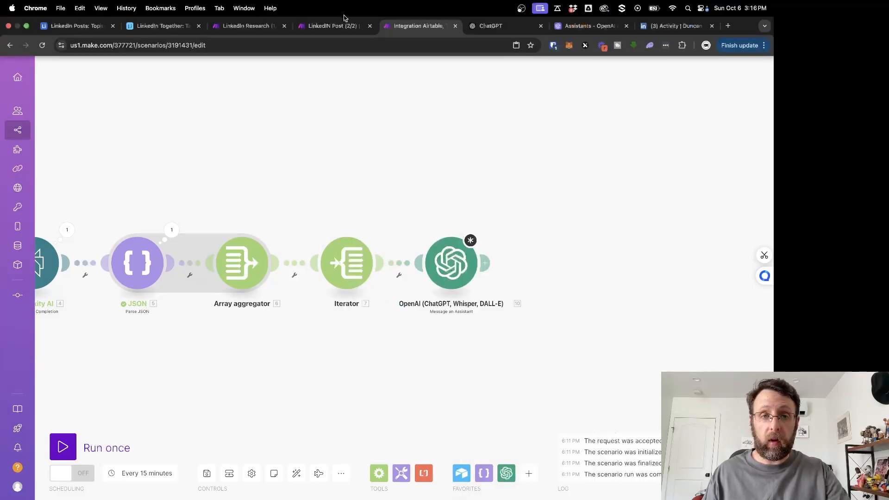
# Step: Copy the PAS Writer module's full message from the LinkedIn Research (1/2) scenario into the new scenario's OpenAI message
pyautogui.click(252, 26)
pyautogui.click(517, 100)
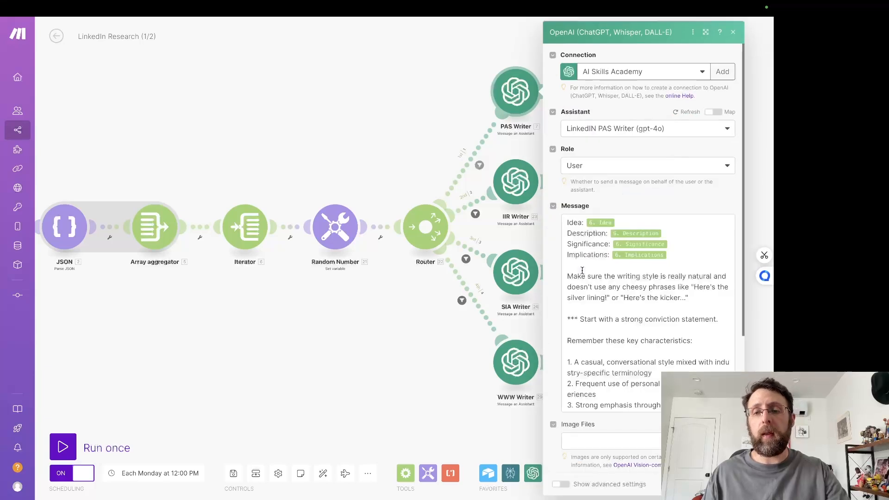
pyautogui.moveTo(567, 224); pyautogui.dragTo(669, 473)
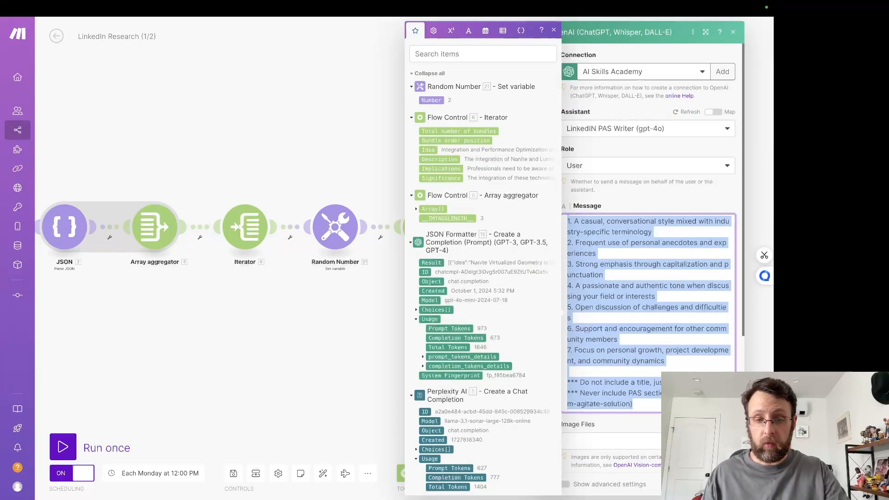
pyautogui.moveTo(352, 3)
pyautogui.click(407, 26)
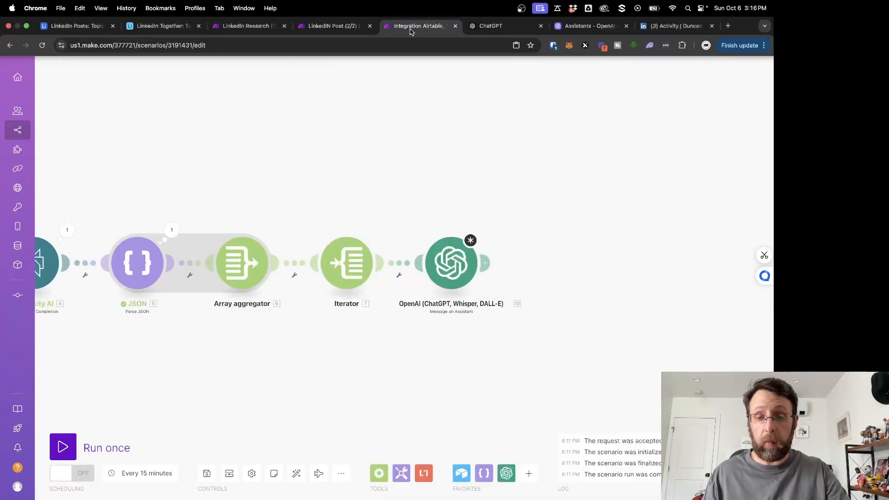
pyautogui.click(451, 263)
pyautogui.click(561, 221)
pyautogui.press('super+v')
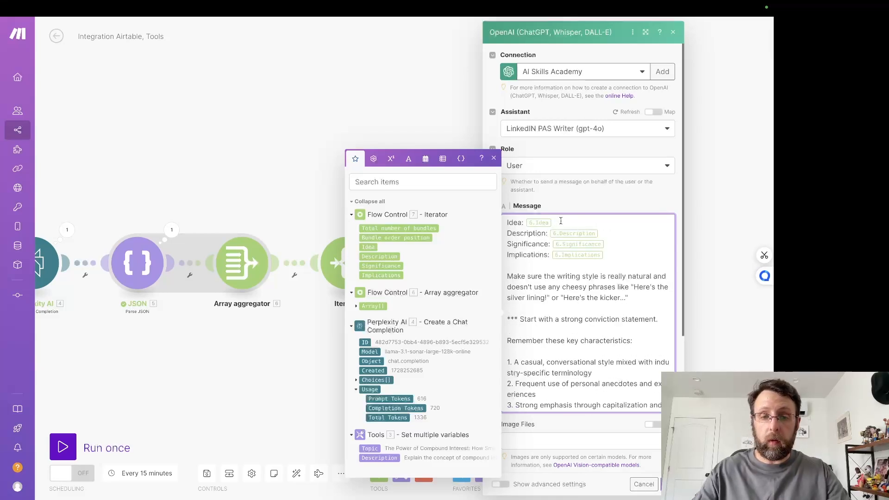
# Step: Map Idea, Description, Significance and Implications in the message to the matching Iterator values, replacing the invalid references
pyautogui.click(369, 249)
pyautogui.click(596, 233)
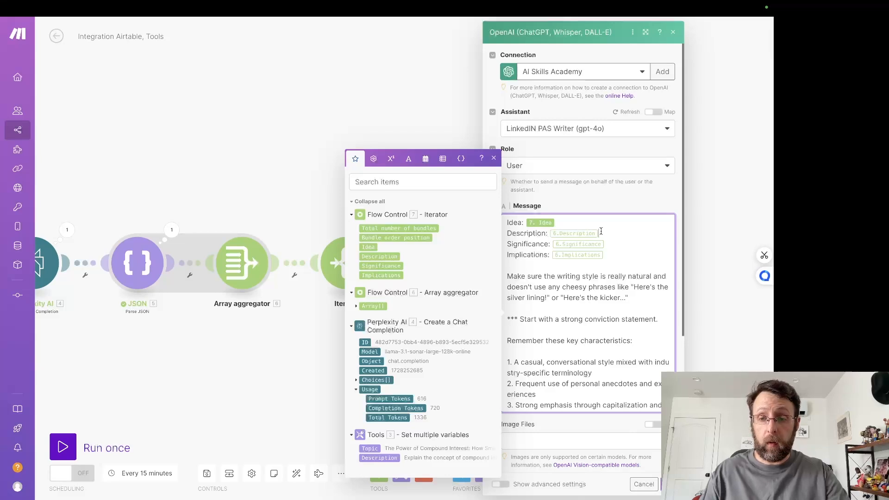
pyautogui.press('BackSpace')
pyautogui.click(379, 256)
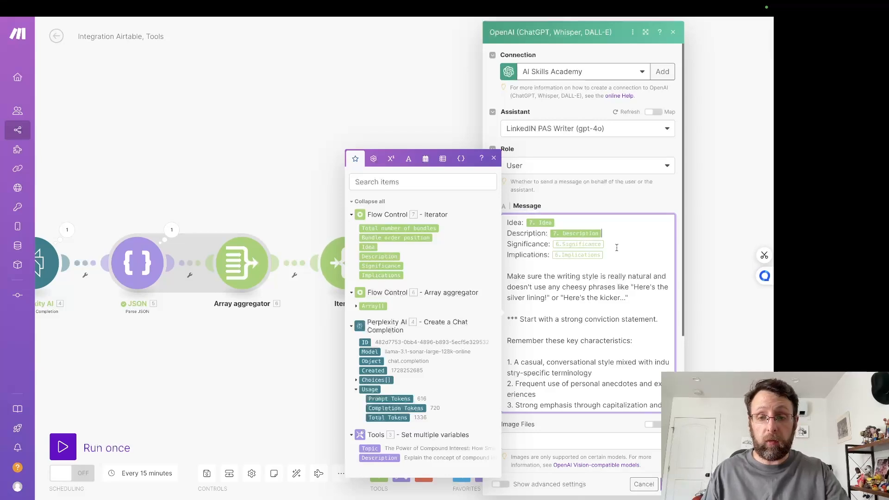
pyautogui.press('BackSpace')
pyautogui.click(380, 265)
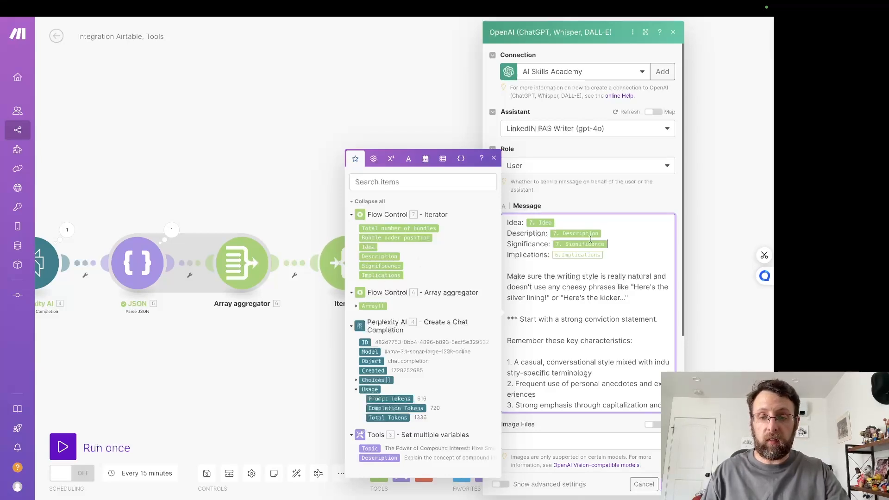
pyautogui.press('BackSpace')
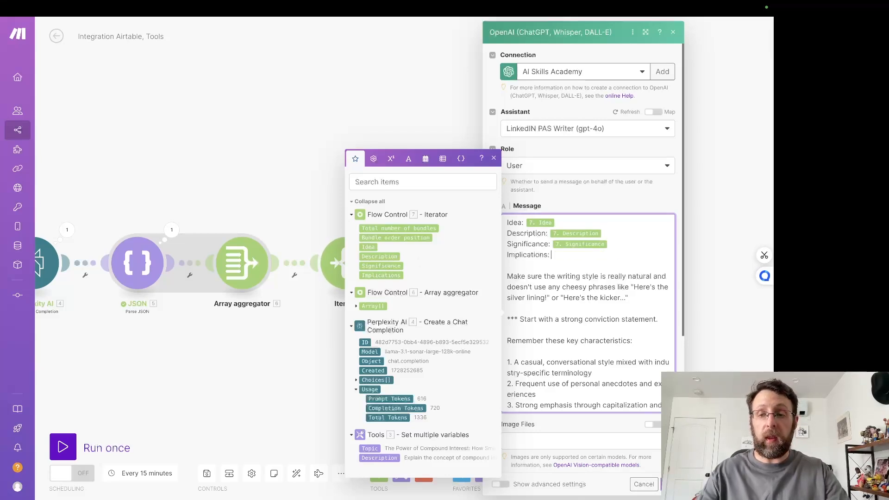
pyautogui.click(381, 275)
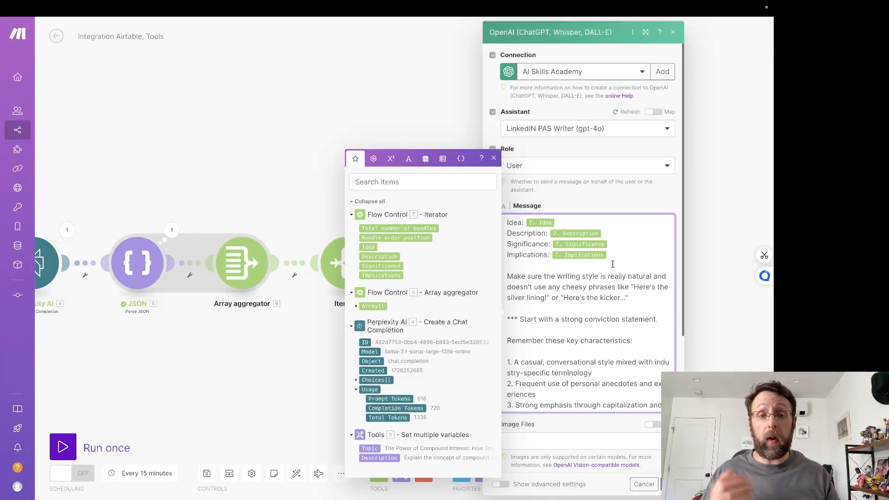
# Step: Review the writing-style rules in the rest of the message and save the OpenAI module's settings
pyautogui.scroll(-1, 613, 261)
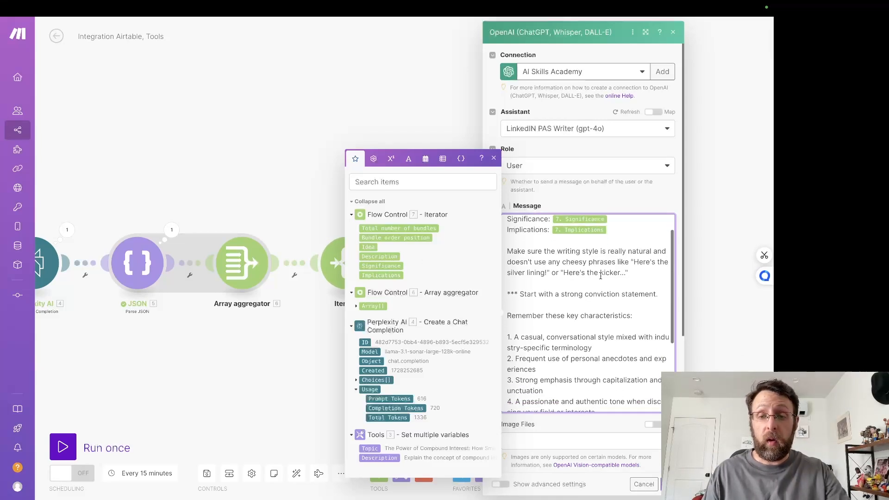
pyautogui.moveTo(547, 253); pyautogui.dragTo(624, 253)
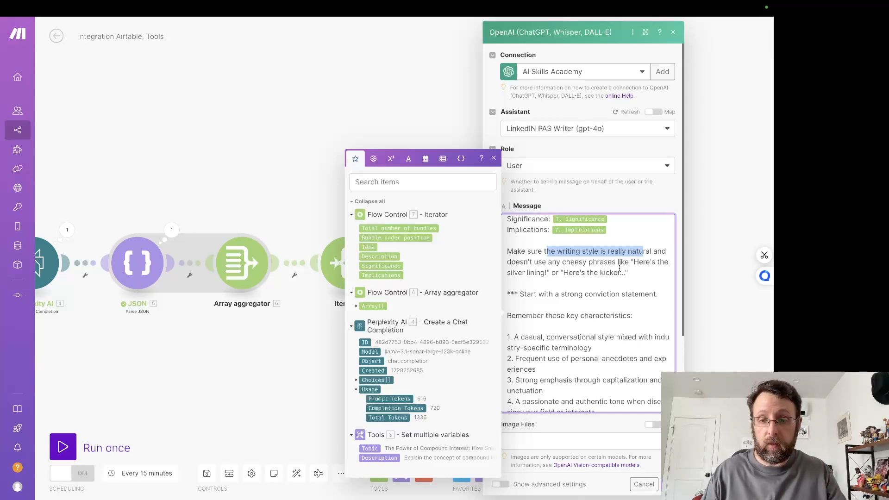
pyautogui.scroll(-5, 602, 273)
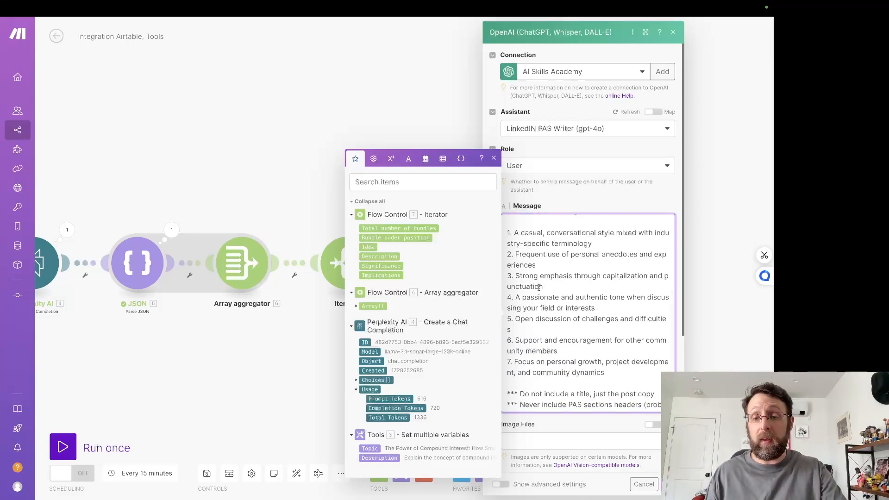
pyautogui.scroll(-1, 537, 295)
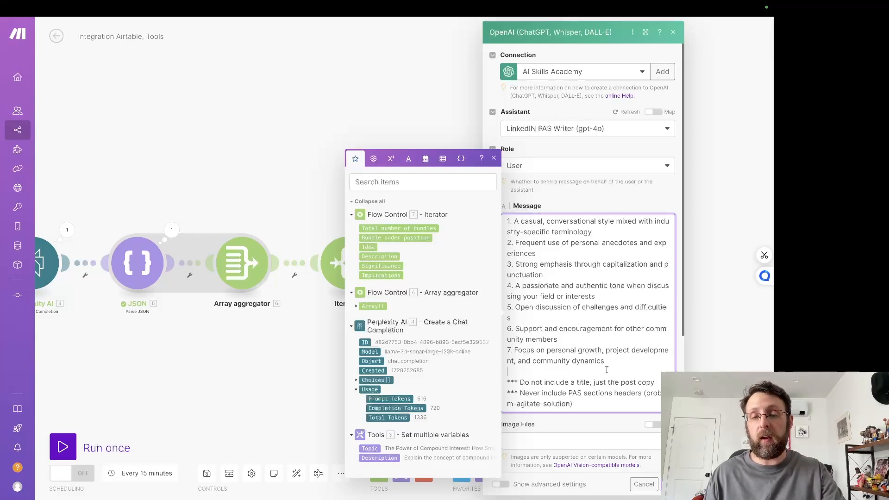
pyautogui.click(668, 484)
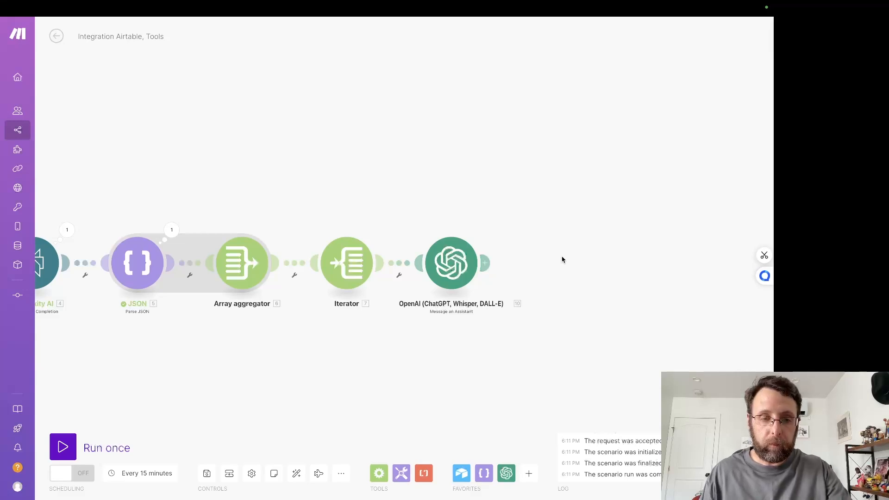
# Step: Run the scenario once and inspect the run details of the Tools and JSON modules
pyautogui.moveTo(470, 191); pyautogui.dragTo(607, 178)
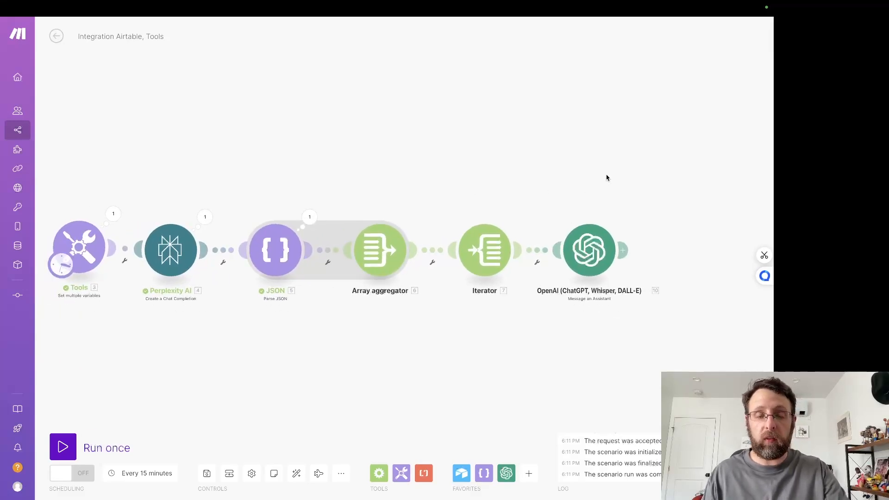
pyautogui.click(64, 446)
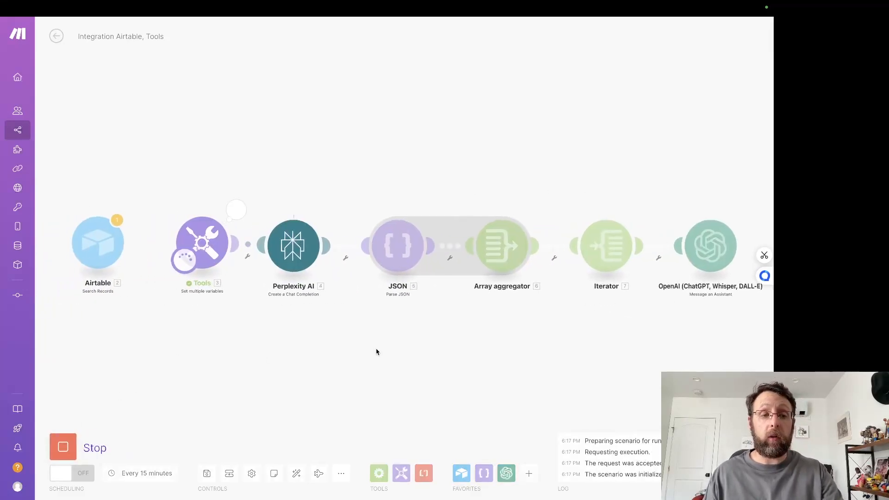
pyautogui.click(227, 210)
pyautogui.moveTo(314, 235); pyautogui.dragTo(418, 248)
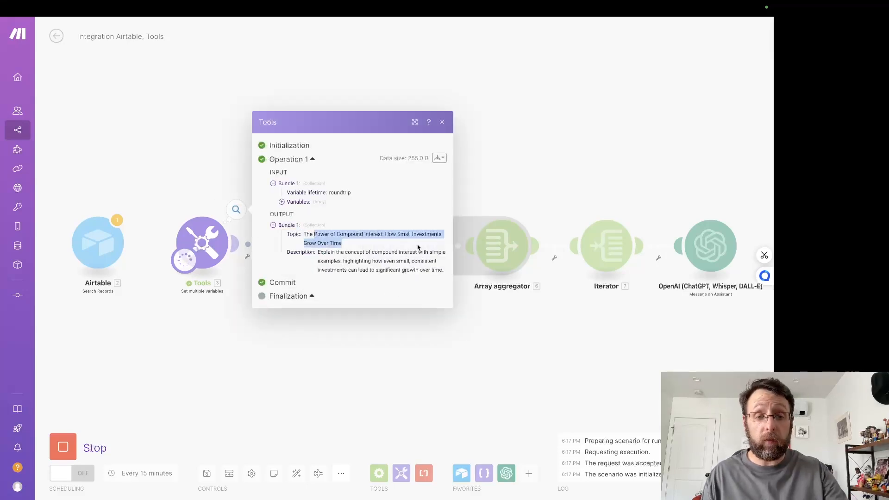
pyautogui.hotkey('ctrl', 'a')
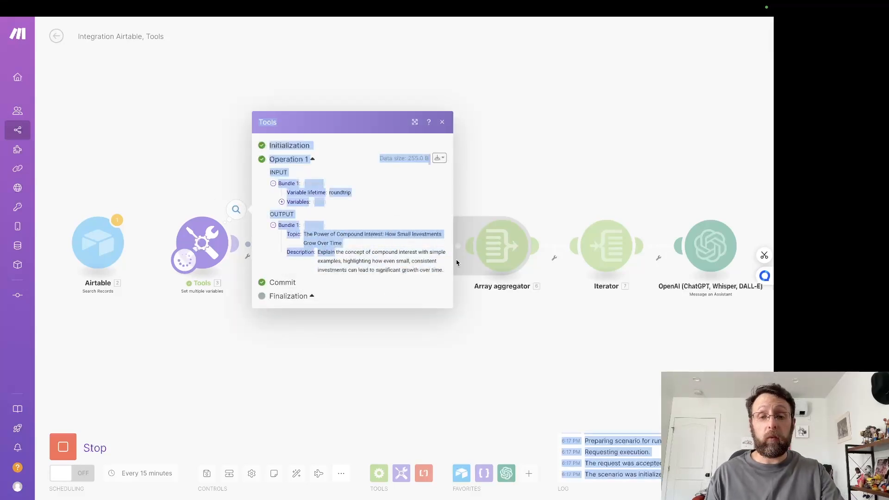
pyautogui.click(508, 363)
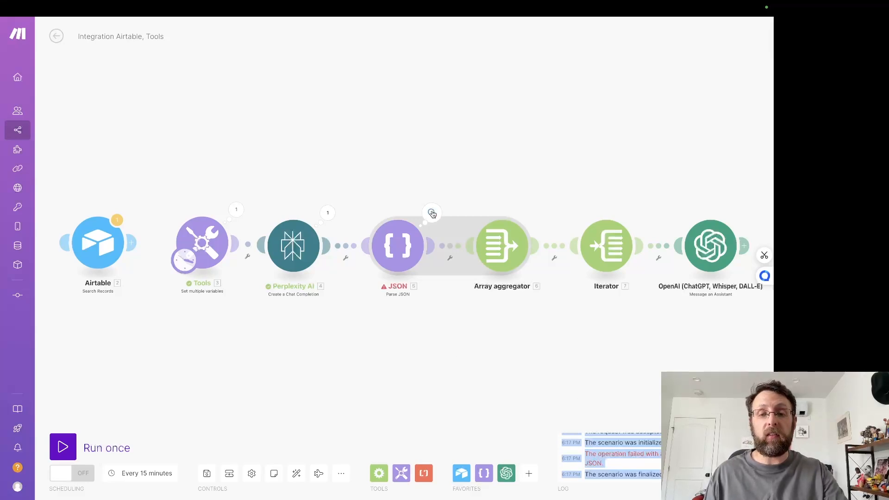
pyautogui.click(432, 213)
pyautogui.click(359, 164)
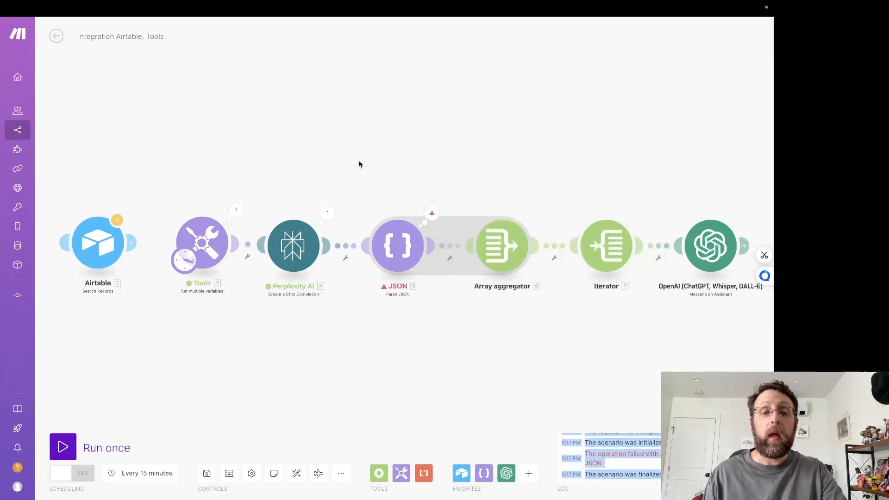
# Step: Copy the JSON Formatter module from the LinkedIn Research (1/2) scenario
pyautogui.moveTo(245, 7)
pyautogui.click(245, 27)
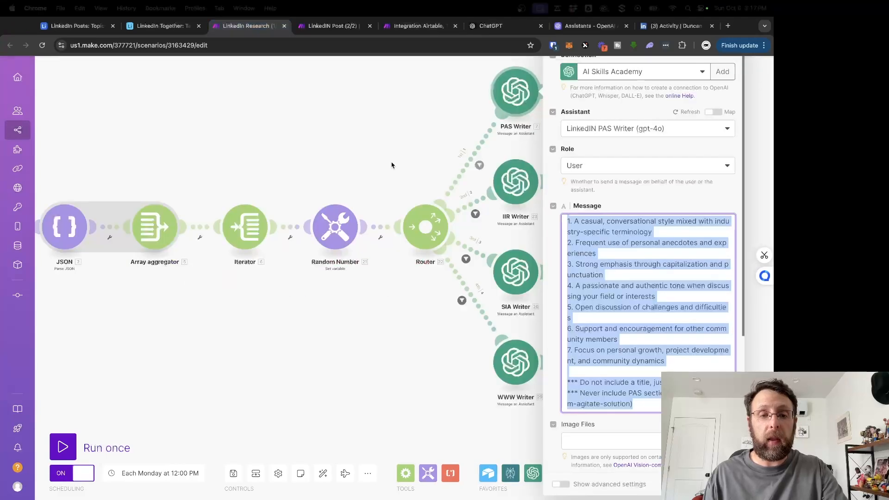
pyautogui.click(366, 153)
pyautogui.moveTo(364, 152); pyautogui.dragTo(630, 152)
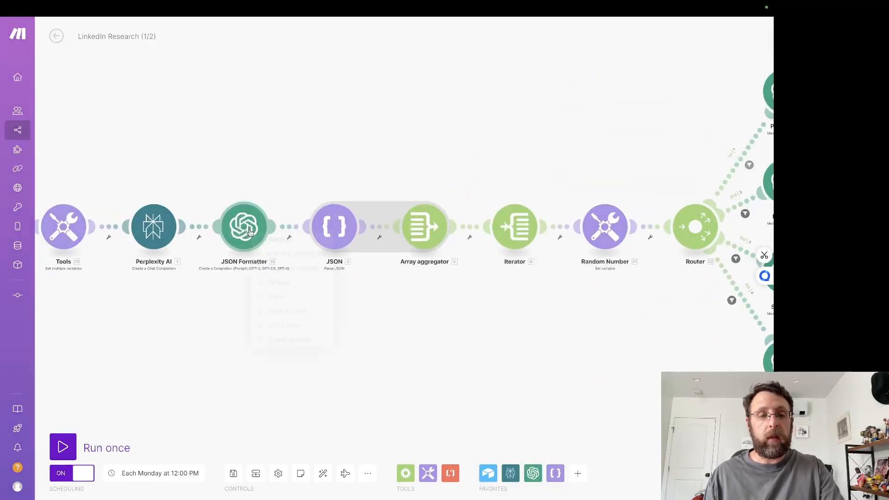
pyautogui.click(291, 313)
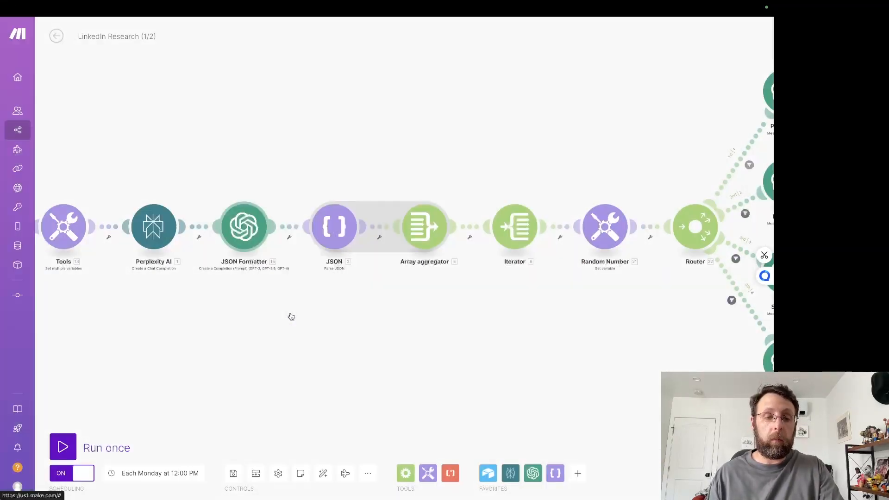
# Step: Paste the JSON Formatter into the new scenario between Perplexity AI and JSON, and auto-align the modules
pyautogui.click(398, 26)
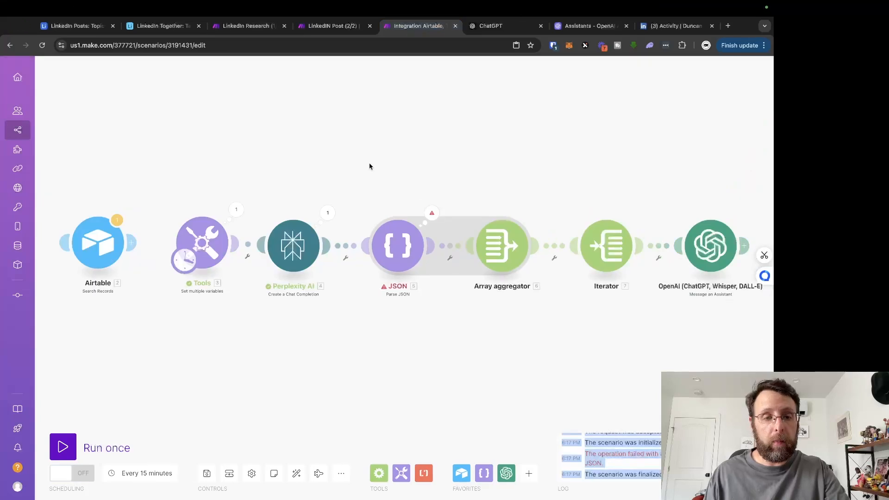
pyautogui.moveTo(368, 162); pyautogui.dragTo(449, 162)
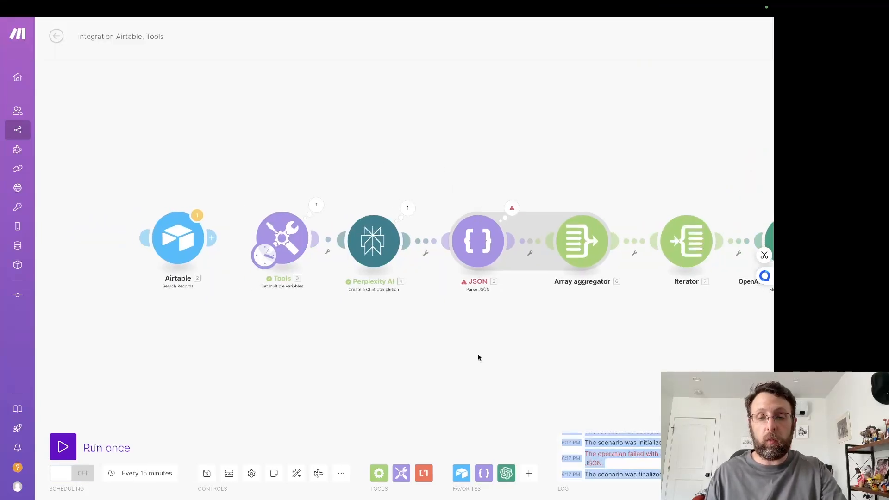
pyautogui.press('super+v')
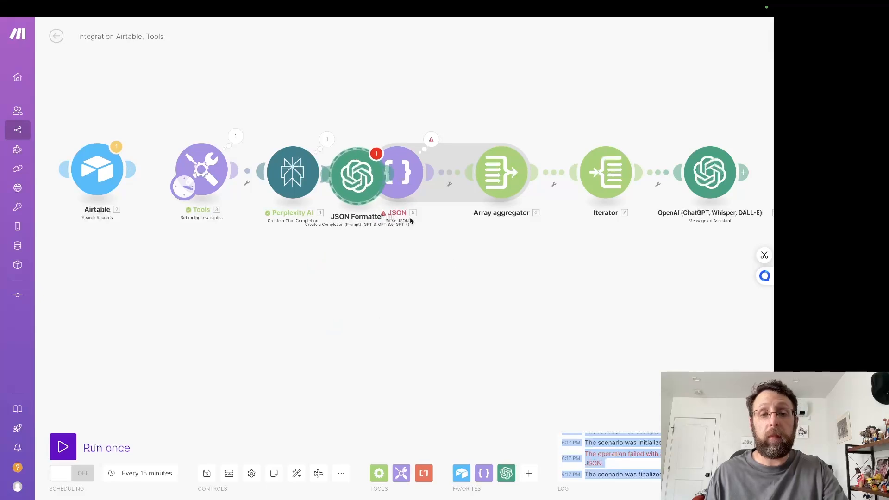
pyautogui.click(299, 476)
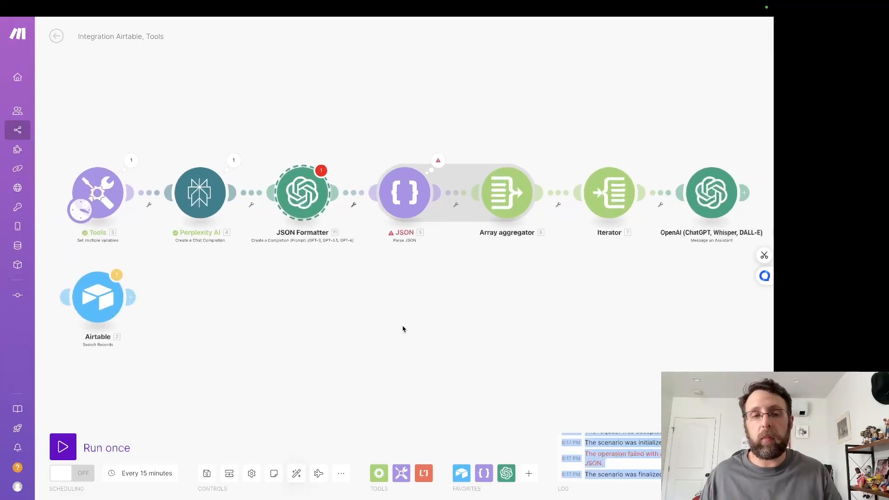
# Step: In the JSON Formatter module, replace the unlinked message-content variable with Perplexity AI's Choices[]: Message.Content and save the module settings
pyautogui.click(234, 161)
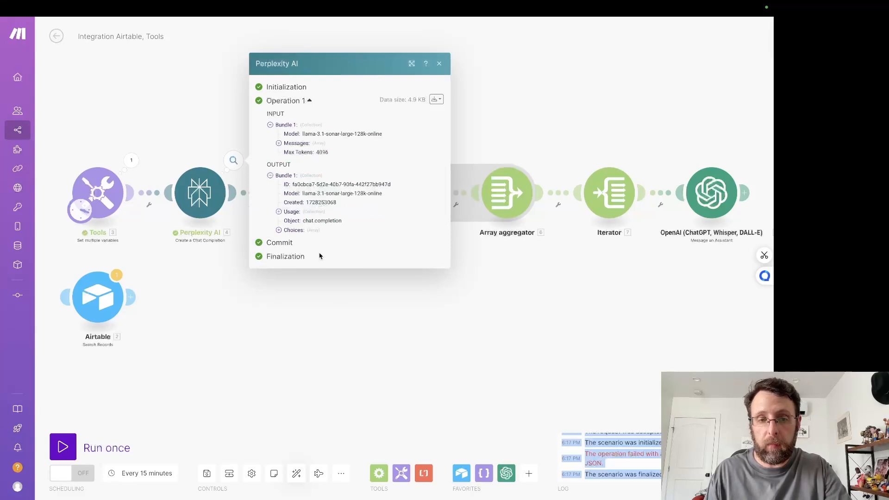
pyautogui.click(371, 357)
pyautogui.click(304, 198)
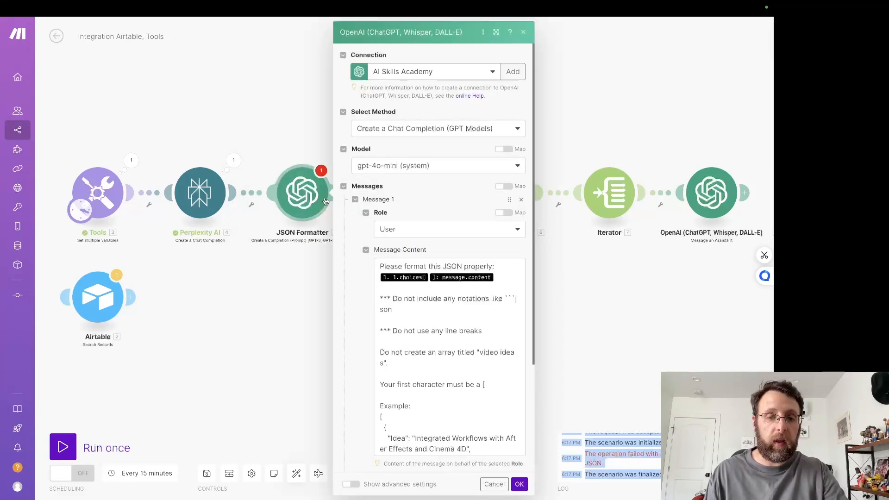
pyautogui.click(498, 282)
pyautogui.press('BackSpace')
pyautogui.press('BackSpace')
pyautogui.press('BackSpace')
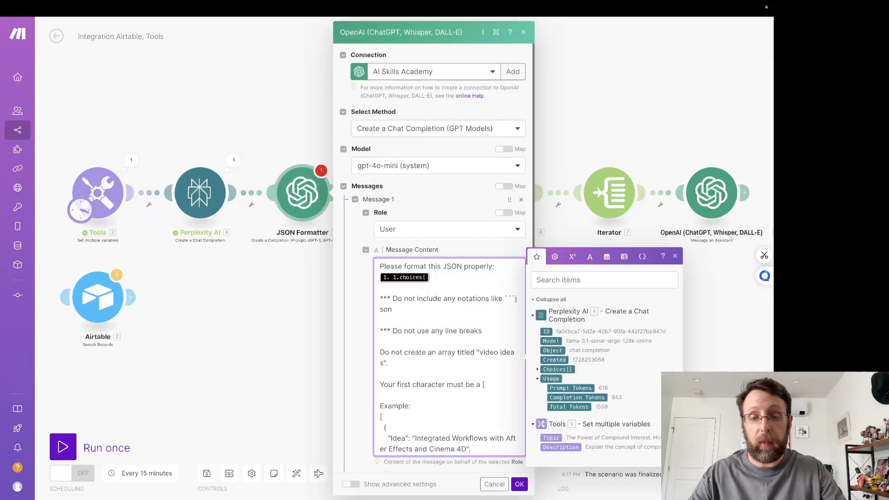
pyautogui.click(537, 371)
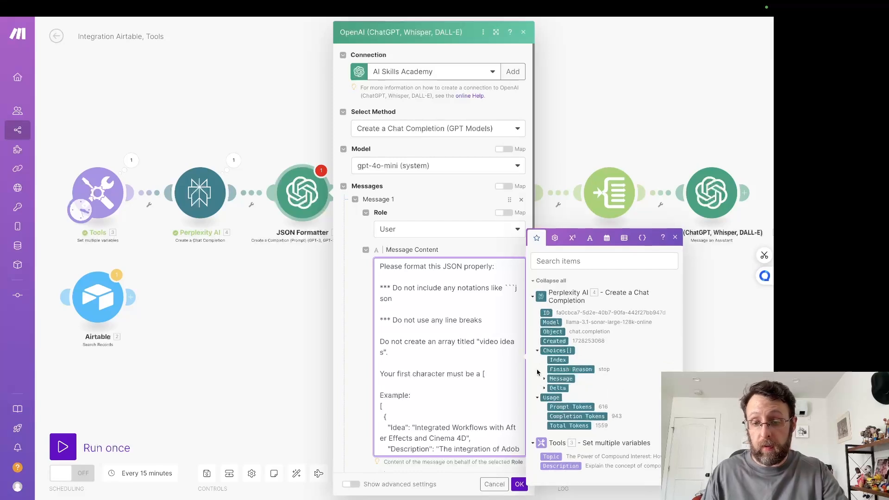
pyautogui.click(545, 380)
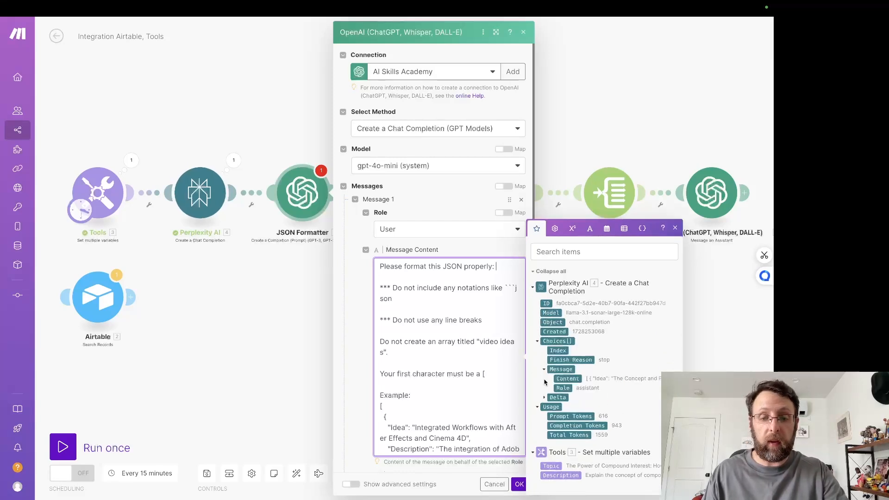
pyautogui.click(572, 381)
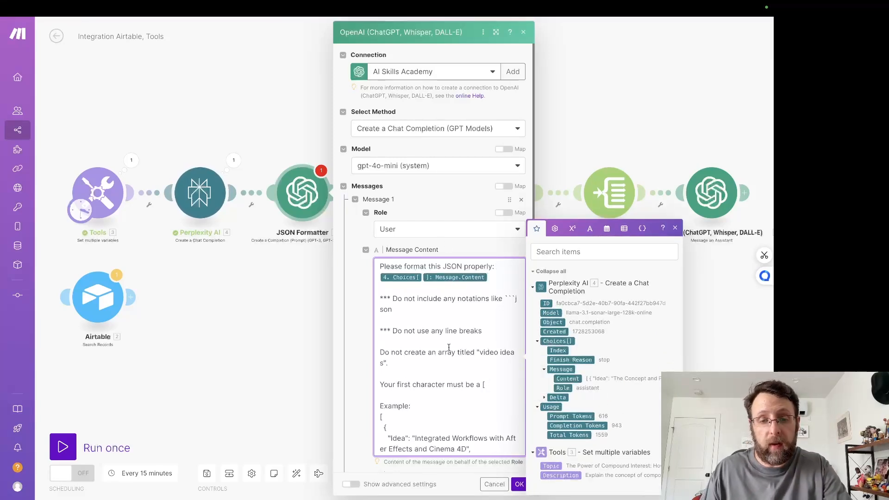
pyautogui.scroll(-2, 454, 335)
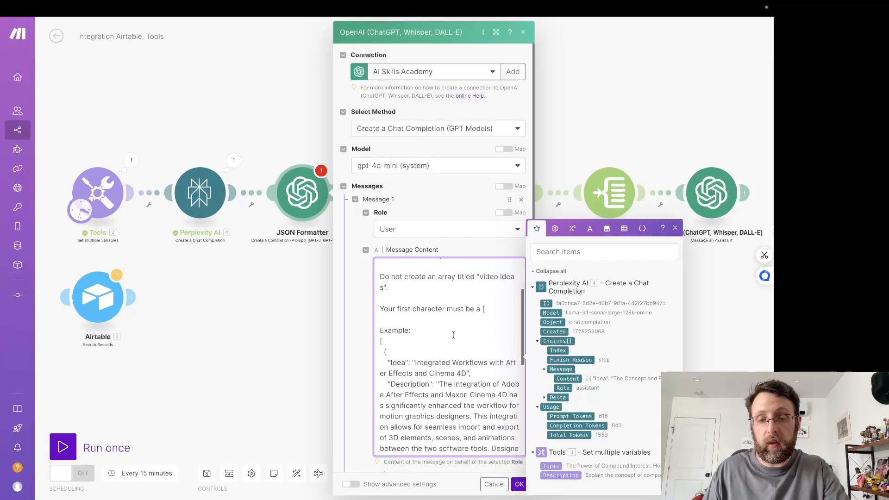
pyautogui.scroll(-5, 444, 295)
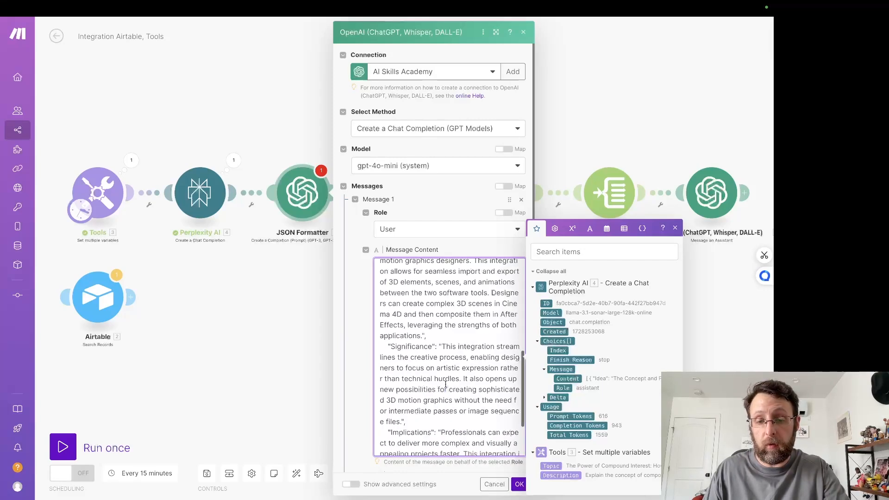
pyautogui.click(520, 487)
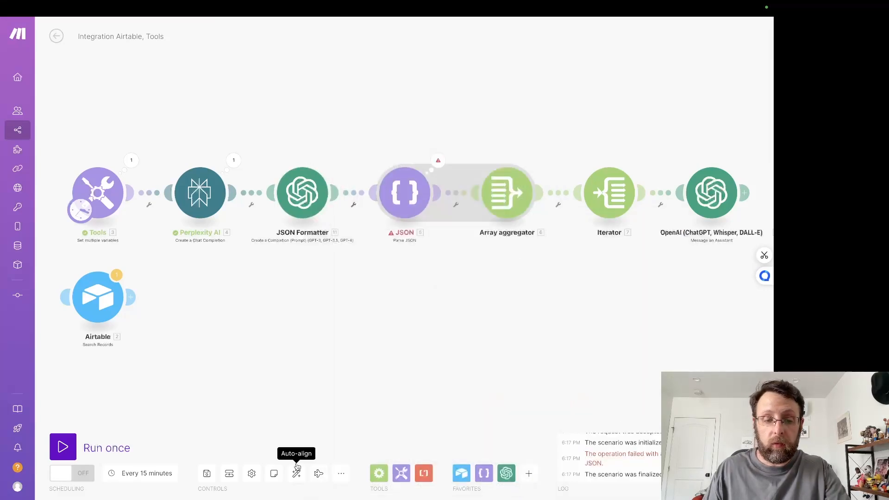
# Step: Save the scenario and rename it LinkedInResearch - Together
pyautogui.click(207, 473)
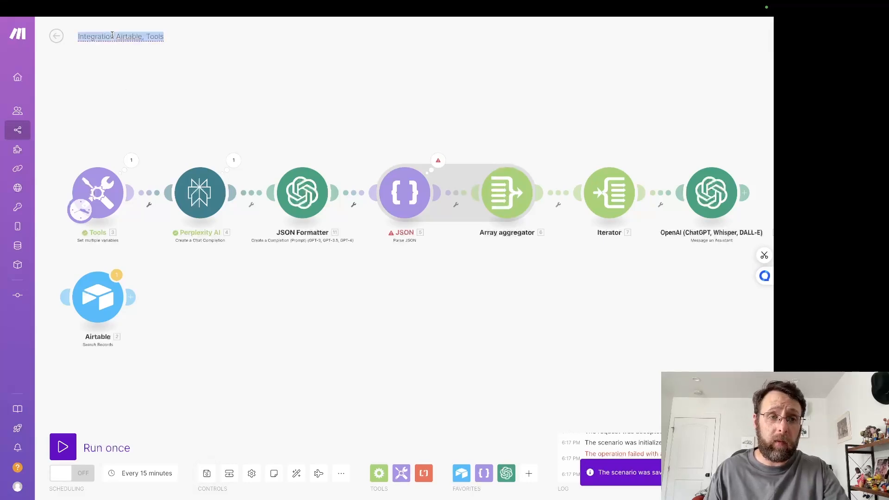
pyautogui.write('LinkedInResearch - Together')
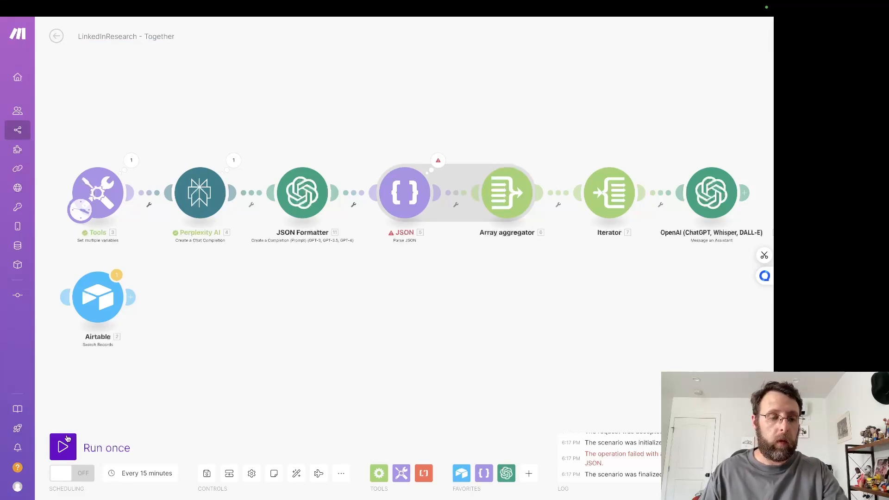
# Step: Run the scenario once and review the full result in the JSON Formatter's run details
pyautogui.click(65, 444)
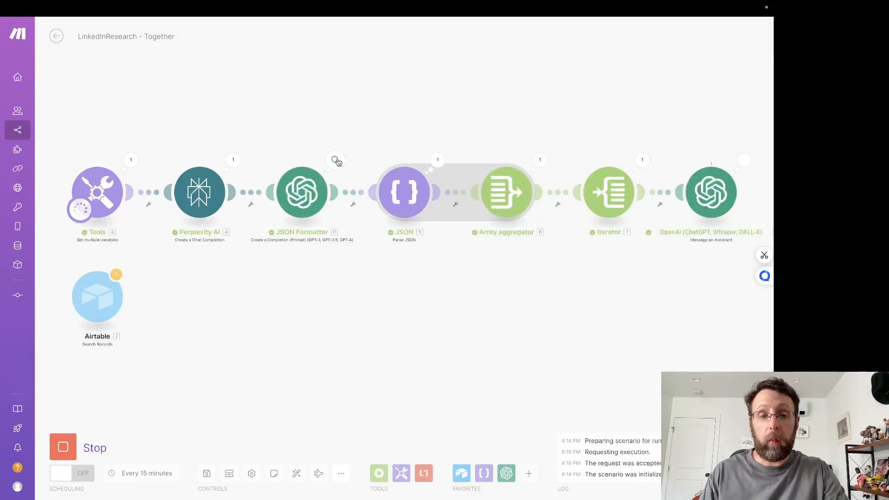
pyautogui.click(336, 160)
pyautogui.click(389, 203)
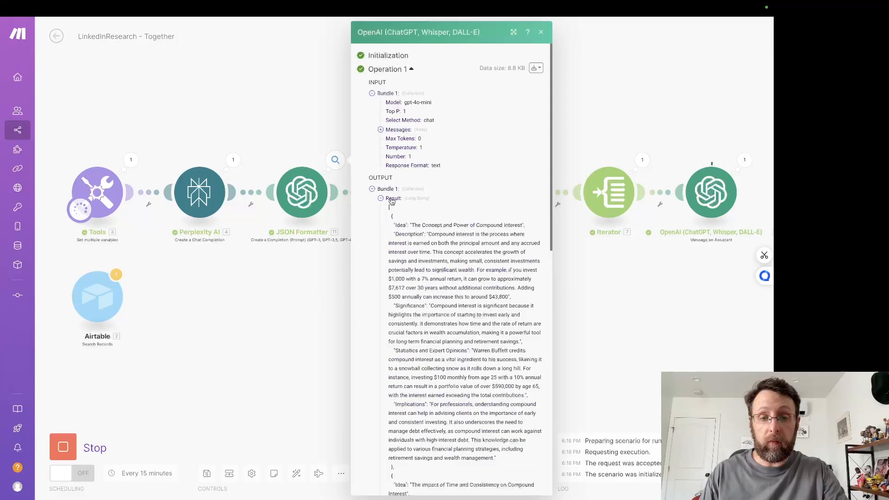
pyautogui.scroll(-15, 449, 314)
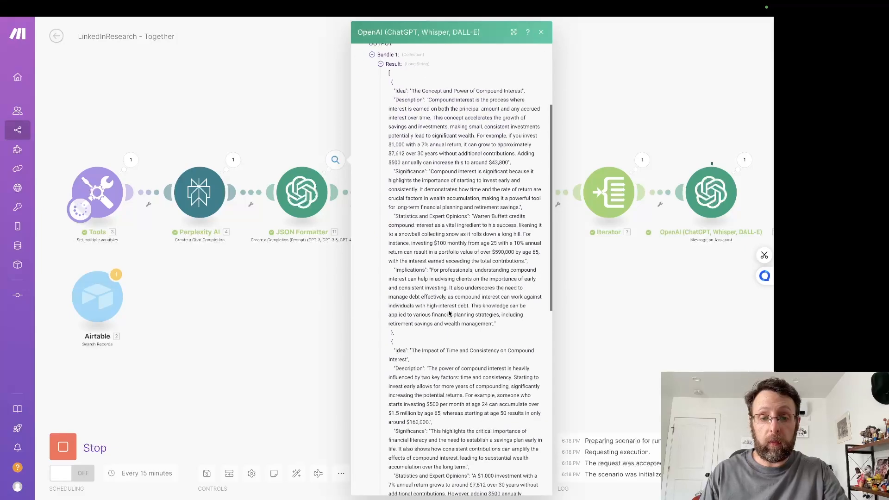
pyautogui.click(298, 345)
# Step: Open the run details of the final OpenAI assistant module and read the post generated in Operation 1
pyautogui.moveTo(541, 287); pyautogui.dragTo(415, 275)
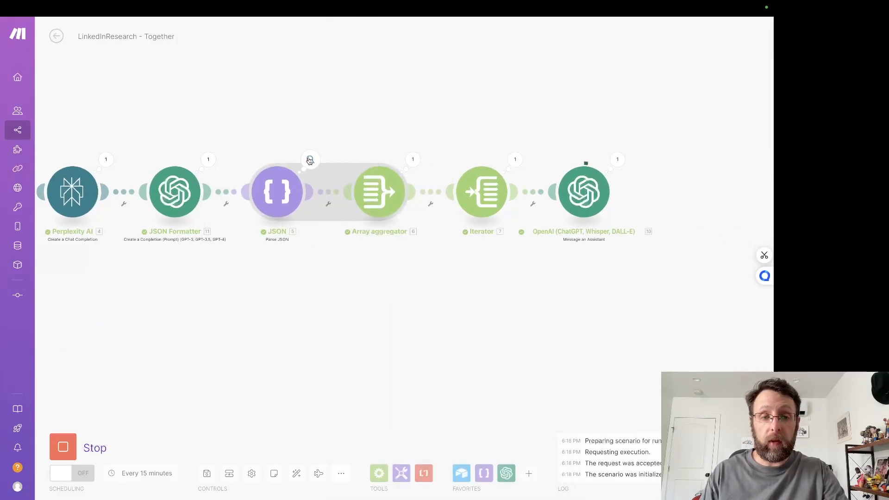
pyautogui.click(626, 161)
pyautogui.click(593, 341)
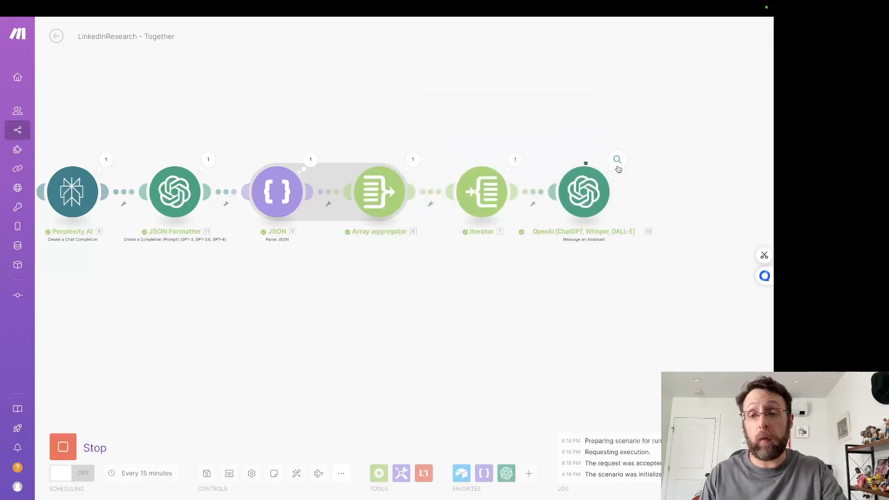
pyautogui.click(618, 162)
pyautogui.click(442, 154)
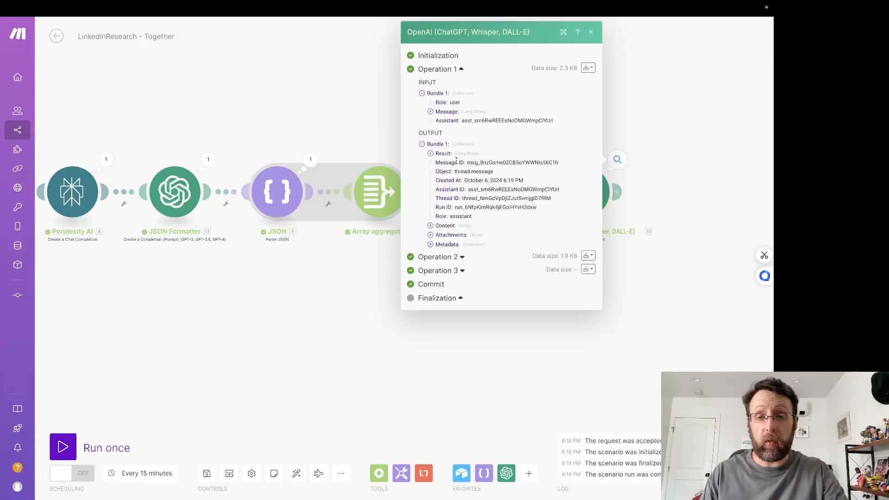
pyautogui.click(443, 154)
pyautogui.moveTo(437, 162); pyautogui.dragTo(558, 168)
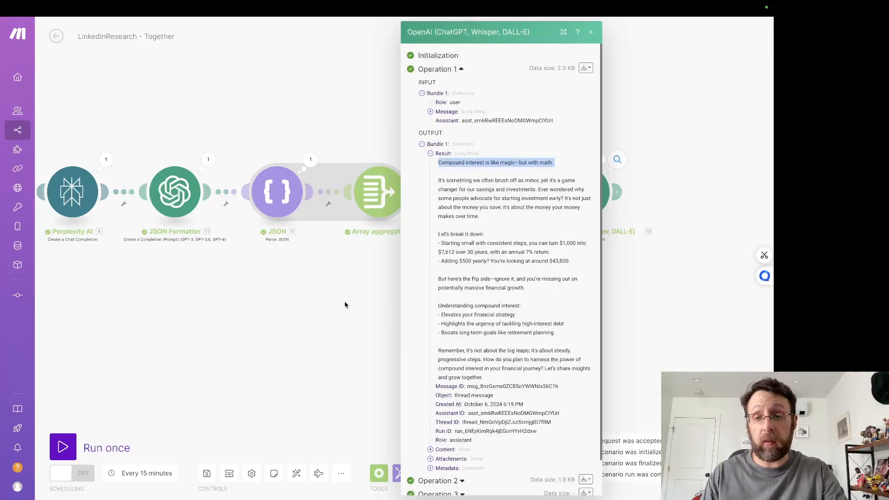
# Step: Collapse Operation 1 and read the post generated in Operation 2 of the OpenAI assistant module
pyautogui.click(438, 69)
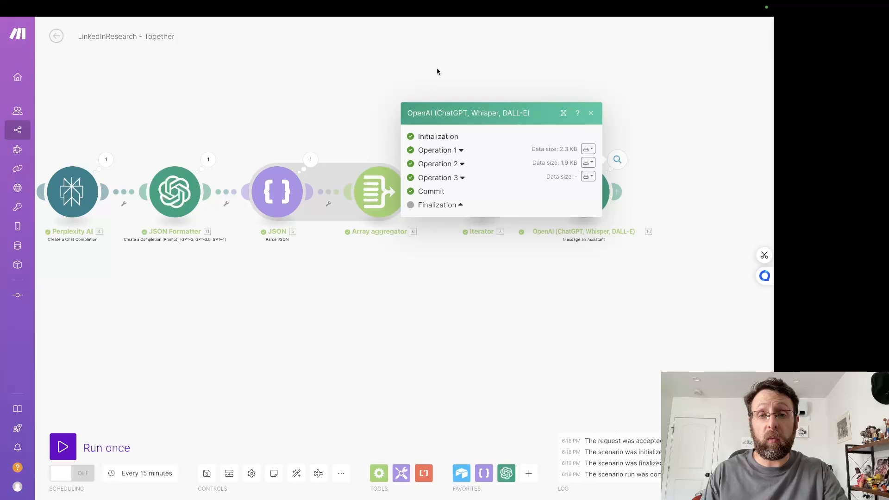
pyautogui.click(438, 164)
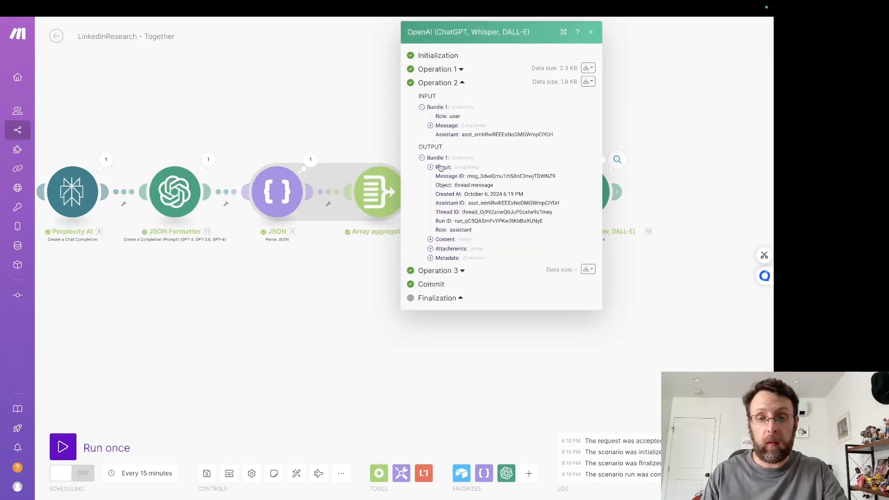
pyautogui.click(446, 173)
pyautogui.moveTo(444, 176); pyautogui.dragTo(501, 184)
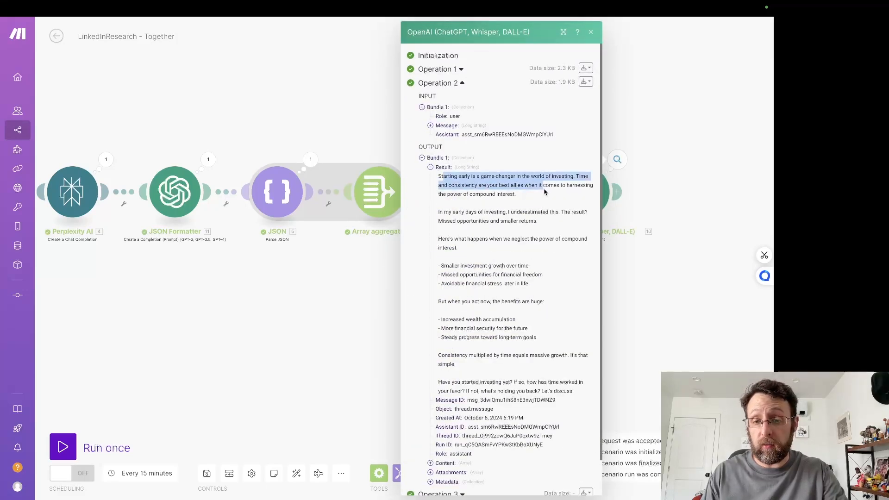
pyautogui.click(366, 307)
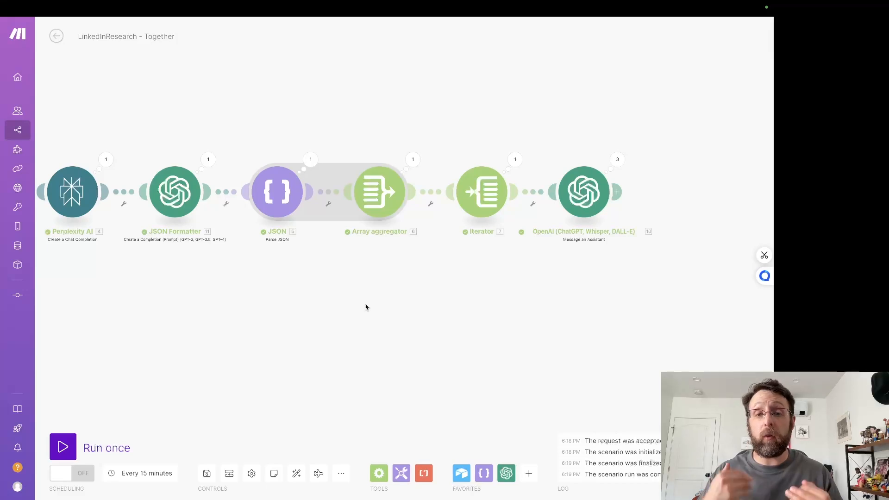
# Step: Read the Operation 3 post in the OpenAI assistant's run details, examining its opening, bullet lists and closing call to action
pyautogui.moveTo(366, 307); pyautogui.dragTo(341, 300)
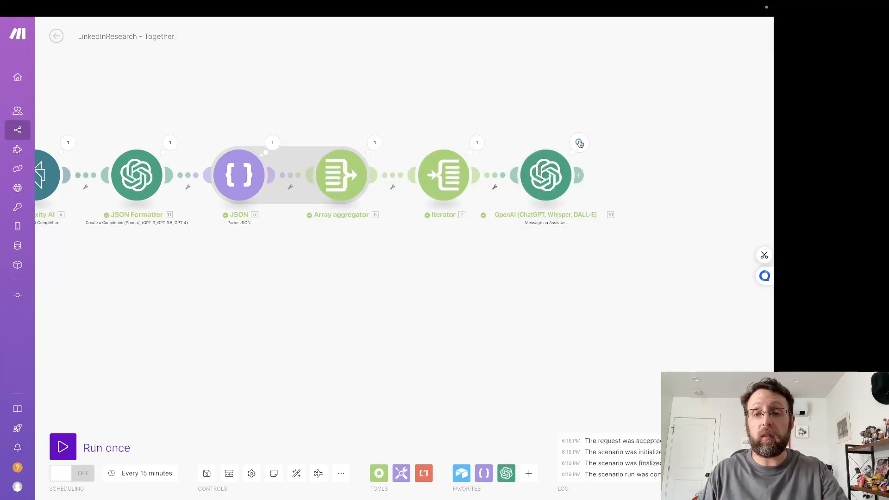
pyautogui.click(580, 143)
pyautogui.click(601, 161)
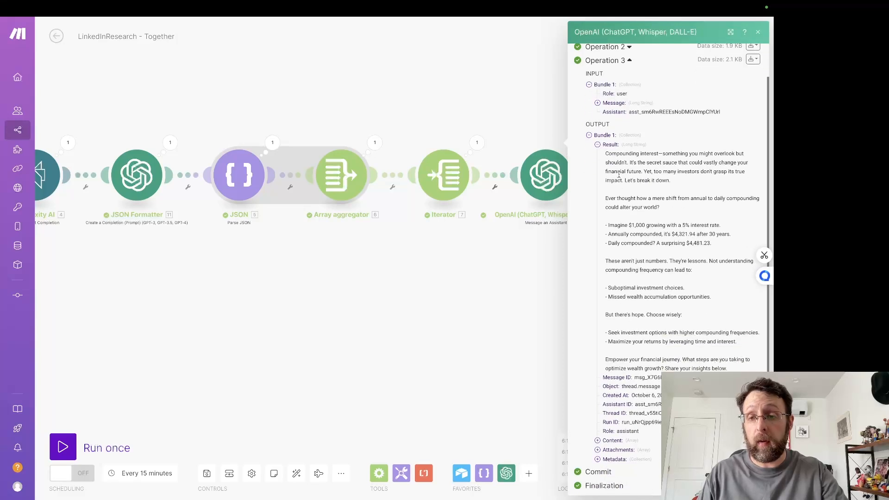
pyautogui.moveTo(606, 153); pyautogui.dragTo(718, 180)
pyautogui.click(693, 186)
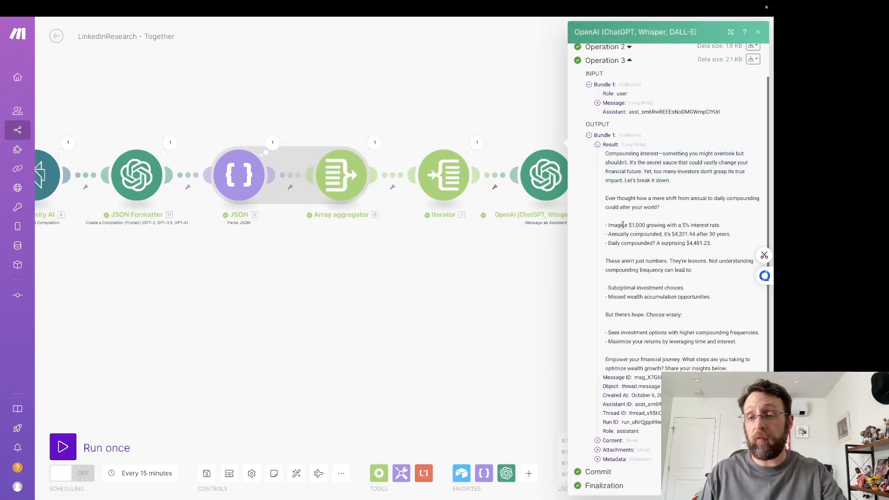
pyautogui.moveTo(607, 227); pyautogui.dragTo(686, 243)
pyautogui.click(646, 269)
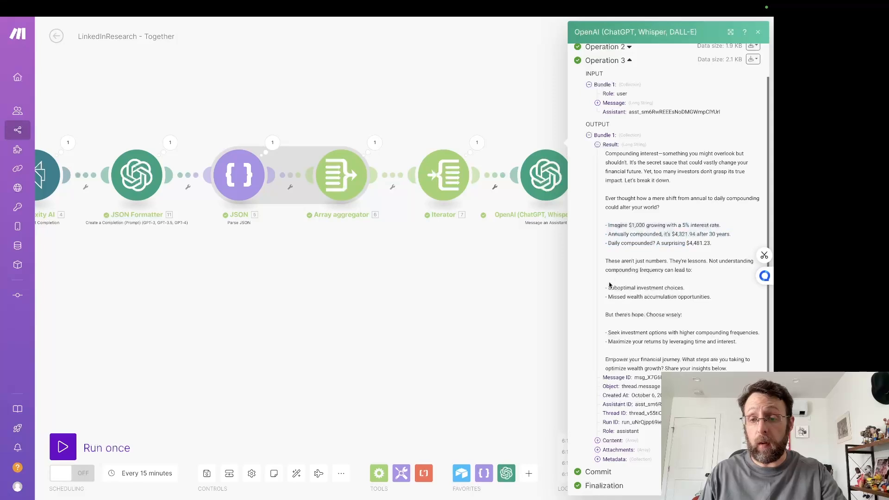
pyautogui.moveTo(607, 287); pyautogui.dragTo(665, 291)
pyautogui.click(665, 293)
pyautogui.scroll(-1, 635, 362)
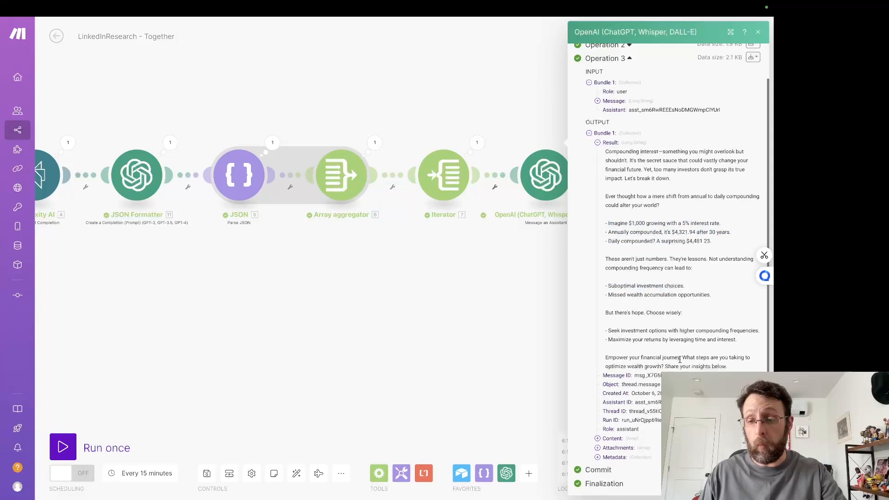
pyautogui.moveTo(681, 359); pyautogui.dragTo(725, 367)
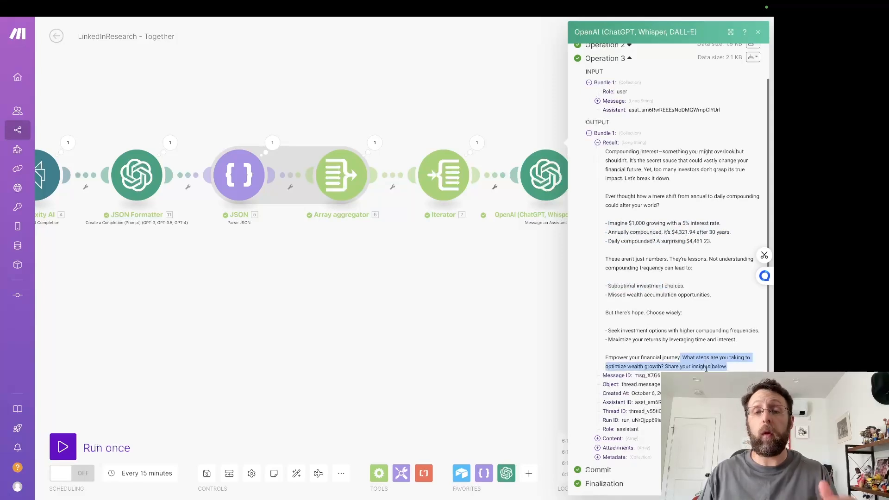
pyautogui.click(458, 355)
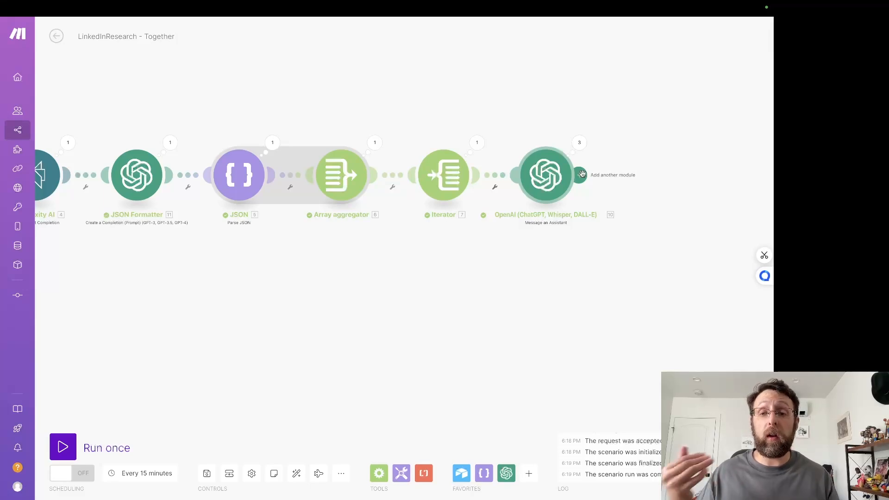
# Step: Rename the final OpenAI module as PAS Writer
pyautogui.rightClick(544, 186)
pyautogui.click(565, 235)
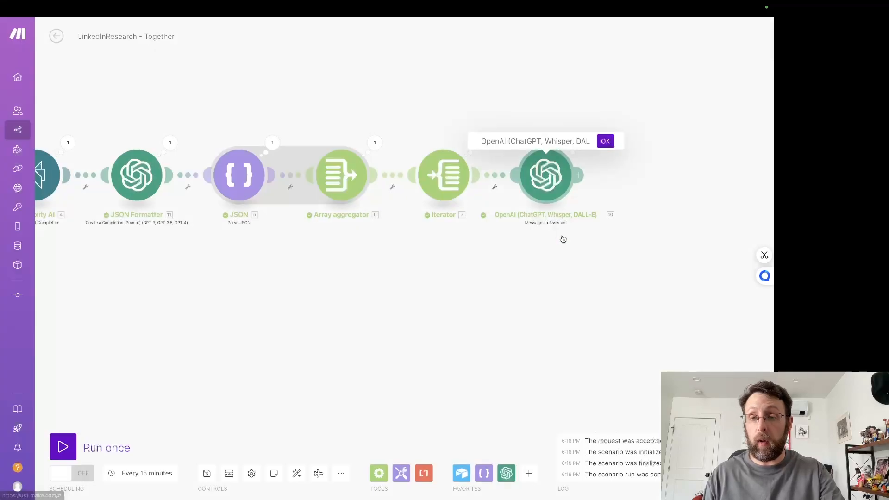
pyautogui.hotkey('ctrl', 'a')
pyautogui.write('PAS Writ')
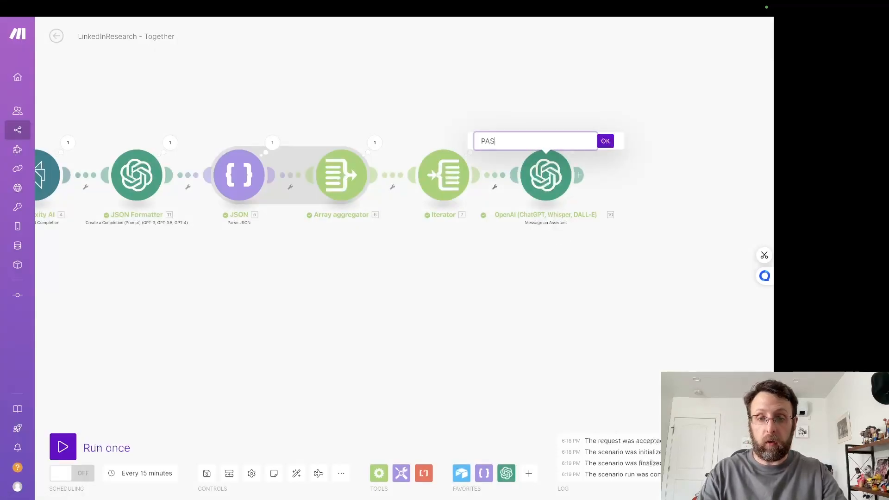
pyautogui.click(604, 145)
pyautogui.moveTo(679, 169); pyautogui.dragTo(576, 182)
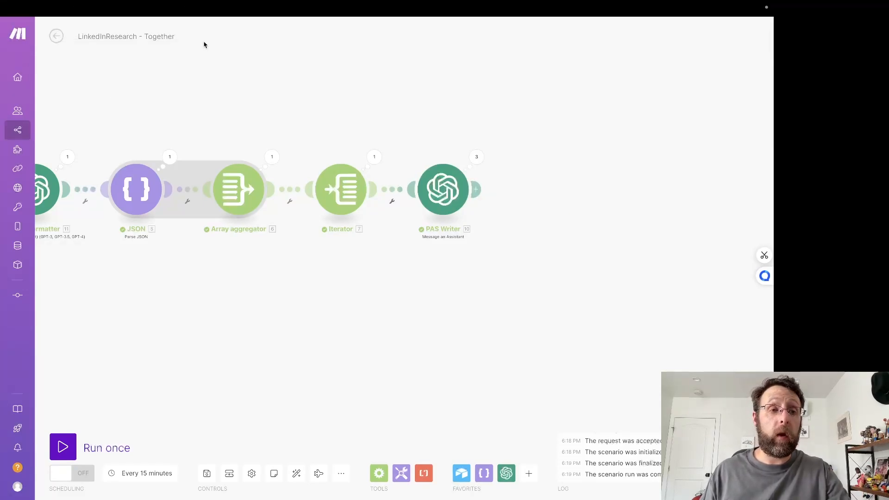
# Step: Switch to the LinkedIn Posts base in Airtable and examine the Posts table's LinkedIN Post, Status, Framework and Image fields
pyautogui.moveTo(204, 23)
pyautogui.click(78, 26)
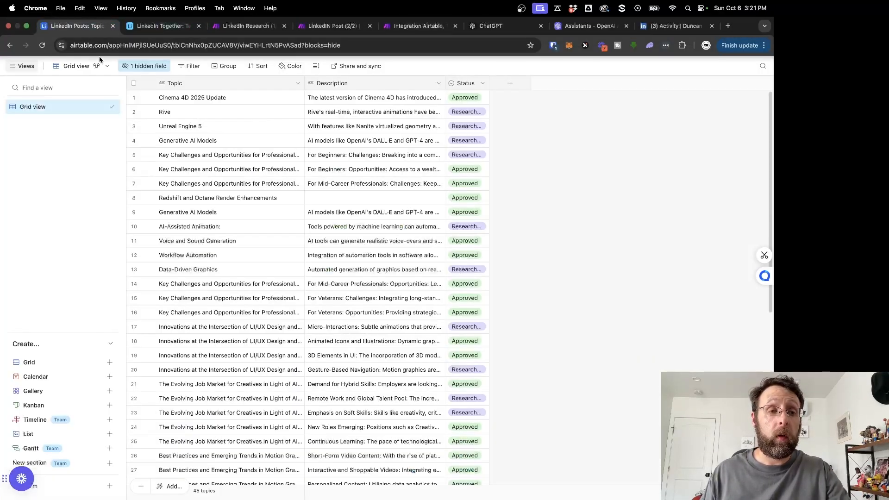
pyautogui.click(53, 50)
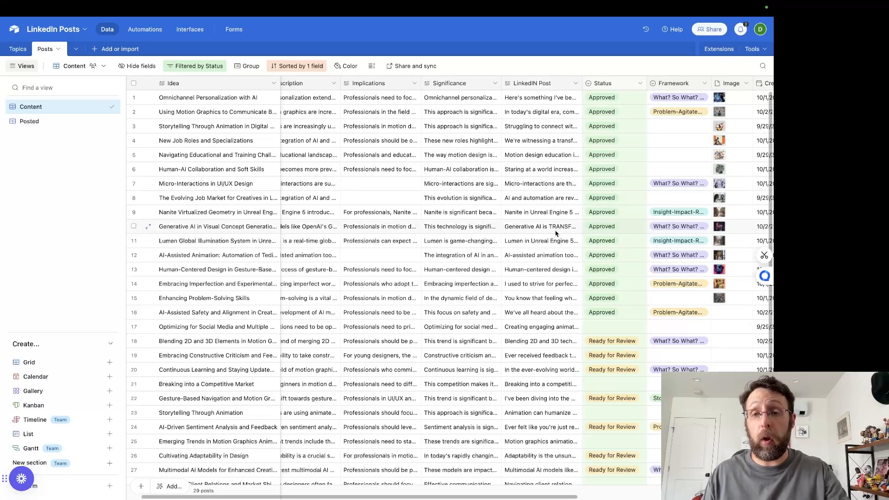
pyautogui.hscroll(5, 675, 146)
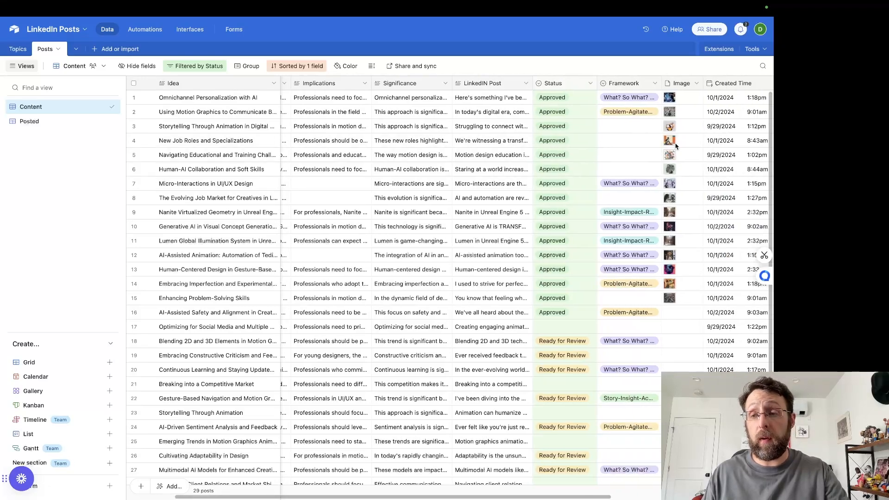
# Step: Examine the remaining fields of the LinkedIn Posts base's Posts table, including Created Time, Last Modified Time and Record ID
pyautogui.hscroll(4, 614, 210)
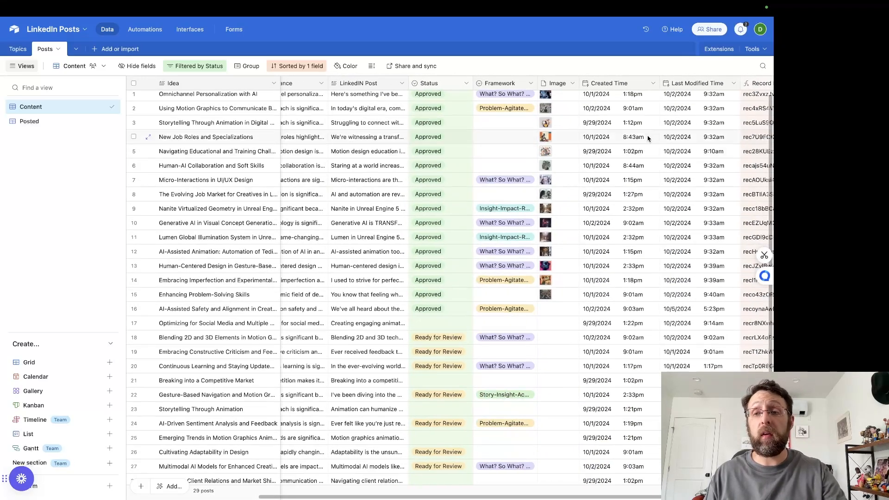
pyautogui.hscroll(5, 646, 139)
pyautogui.scroll(-1, 648, 138)
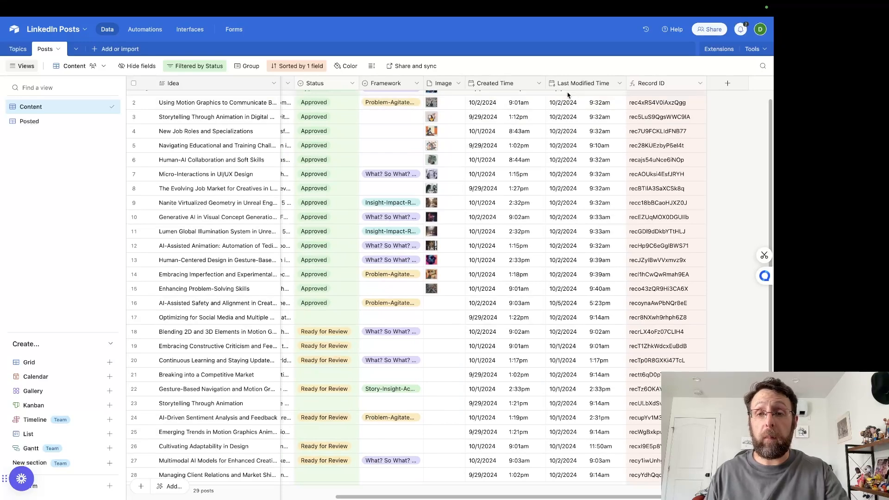
pyautogui.scroll(1, 394, 195)
pyautogui.hscroll(-10, 394, 195)
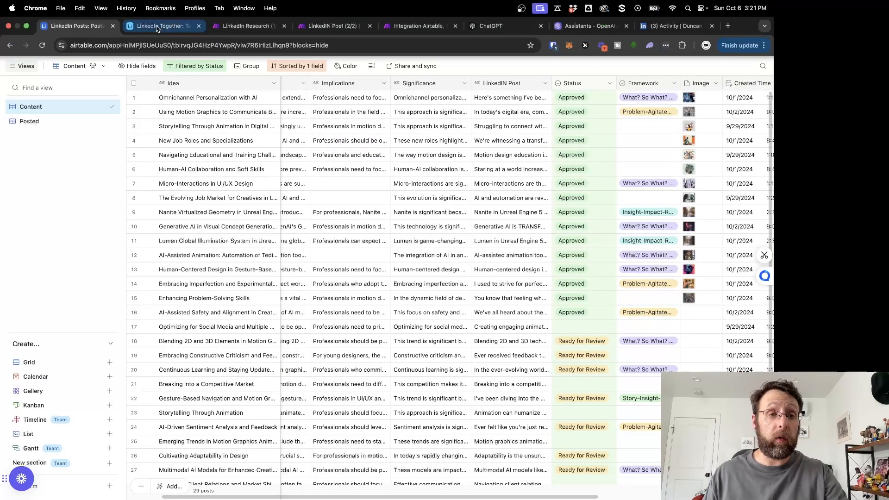
# Step: Switch to the LinkedIn Together base and rename Table 1 as Topics
pyautogui.click(159, 26)
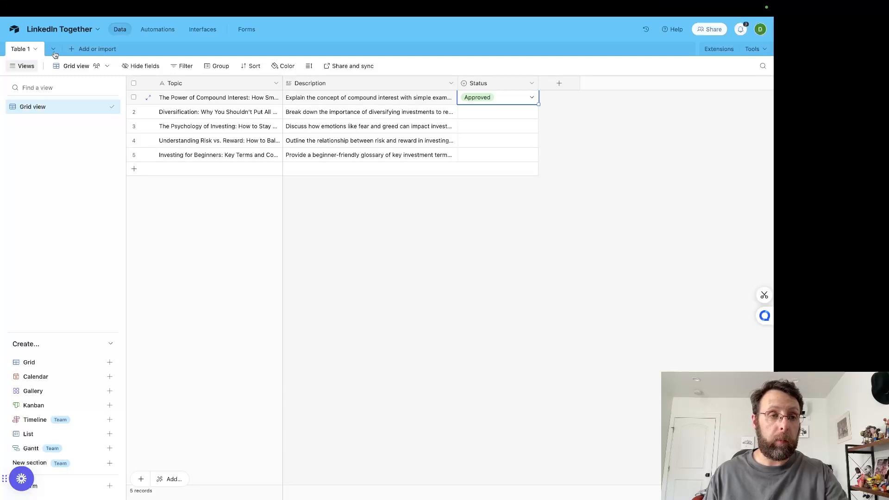
pyautogui.doubleClick(19, 50)
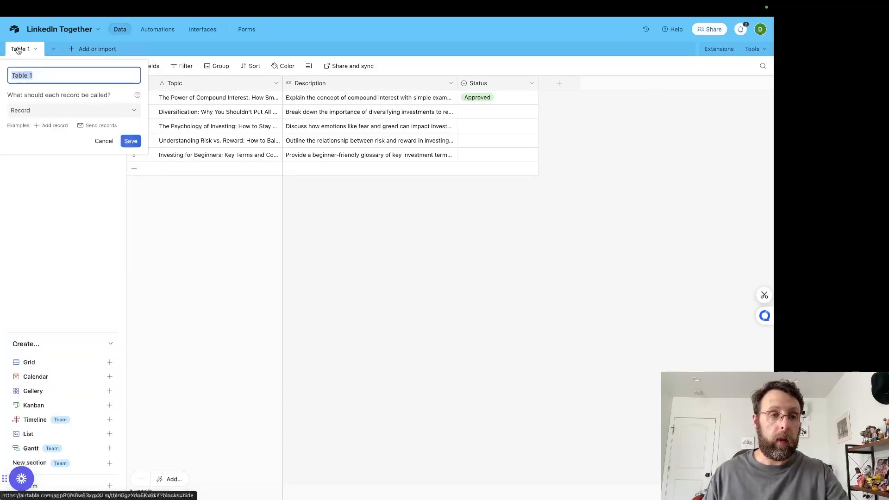
pyautogui.write('Topics')
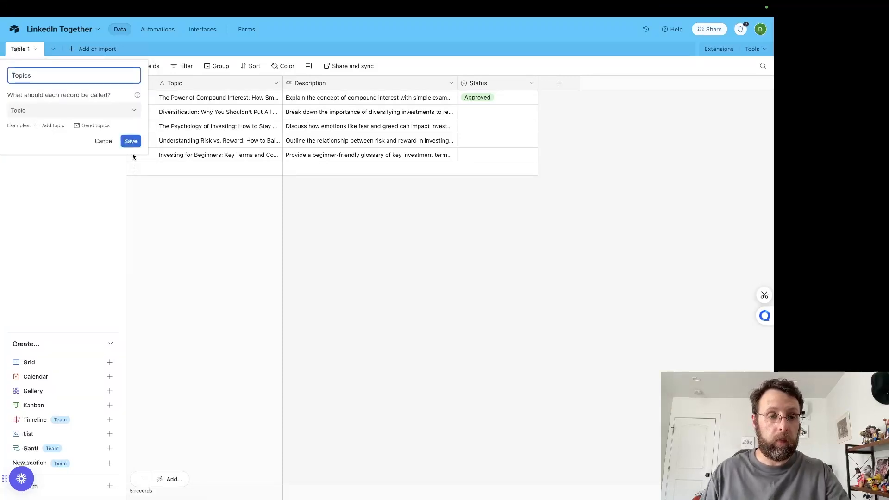
pyautogui.click(129, 143)
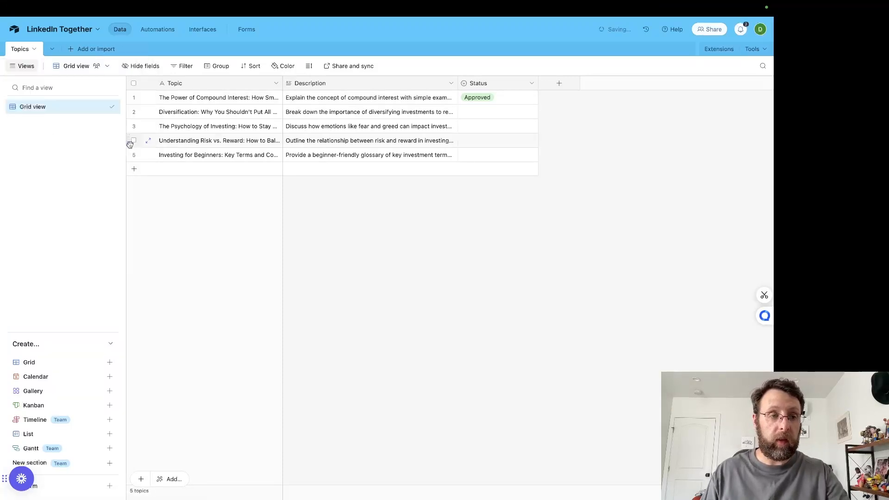
# Step: Add a blank table from scratch to the LinkedIn Together base and name it Posts
pyautogui.click(70, 51)
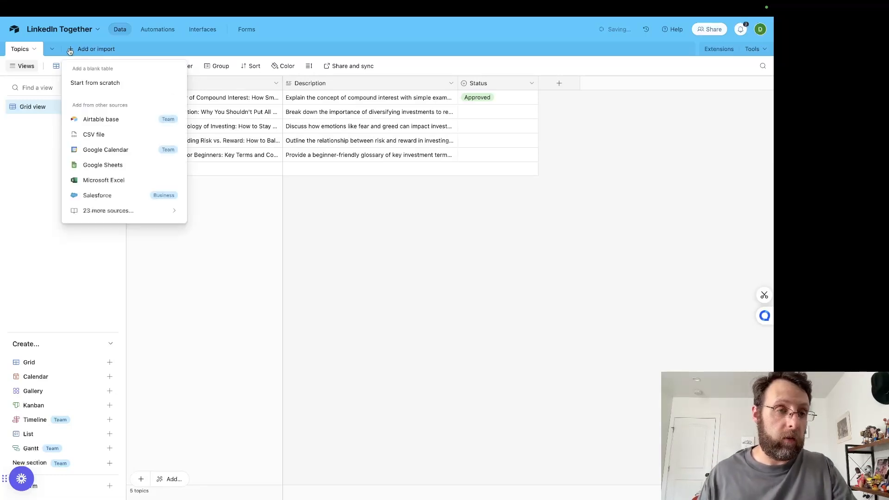
pyautogui.click(77, 81)
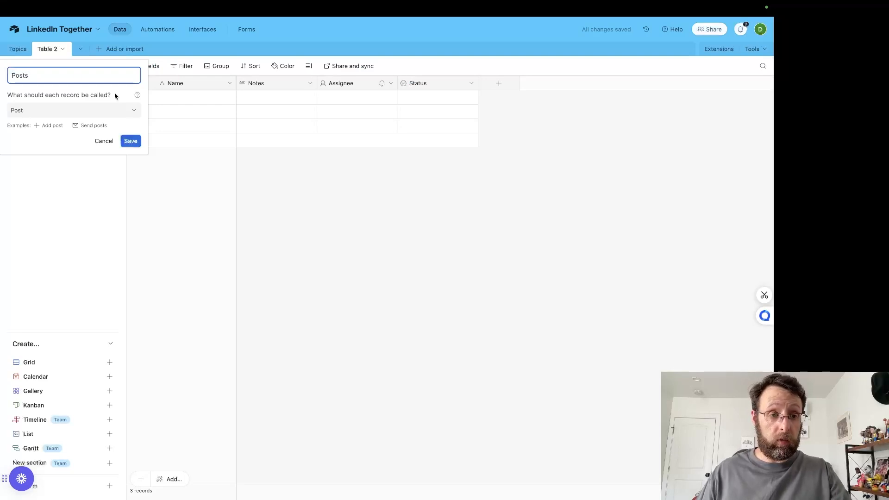
pyautogui.write('Posts')
pyautogui.click(130, 141)
# Step: Check the reference Posts table's fields, then change the new table's primary field to Long text and rename it Idea
pyautogui.click(88, 26)
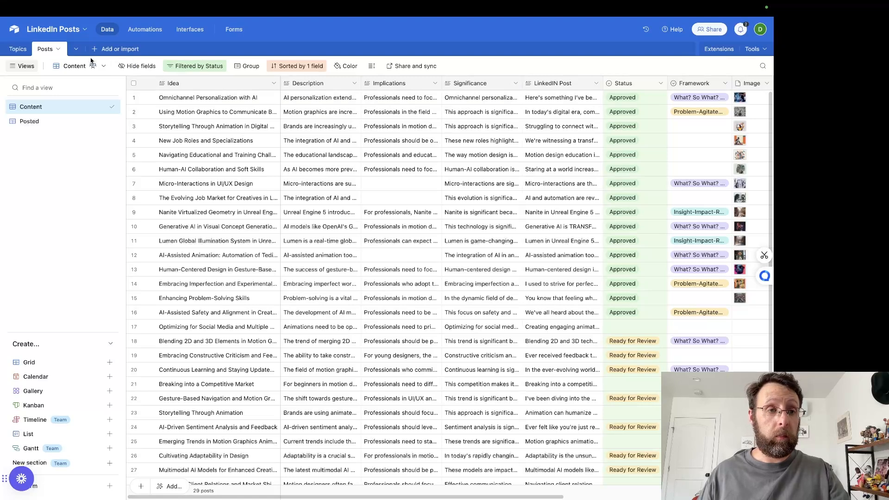
pyautogui.click(165, 26)
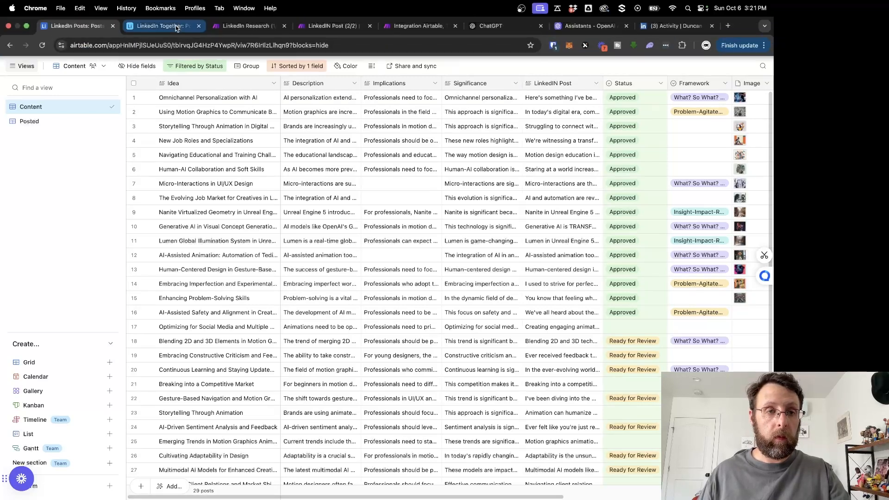
pyautogui.click(229, 84)
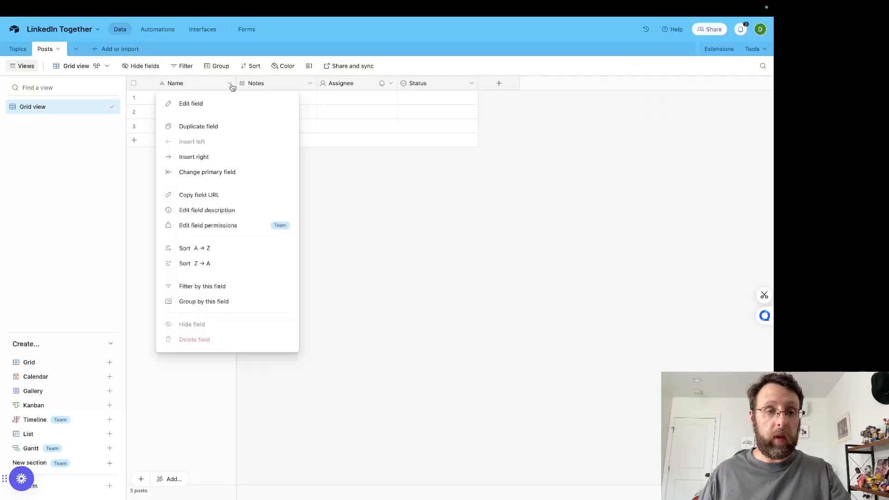
pyautogui.click(214, 109)
pyautogui.click(230, 157)
pyautogui.click(202, 195)
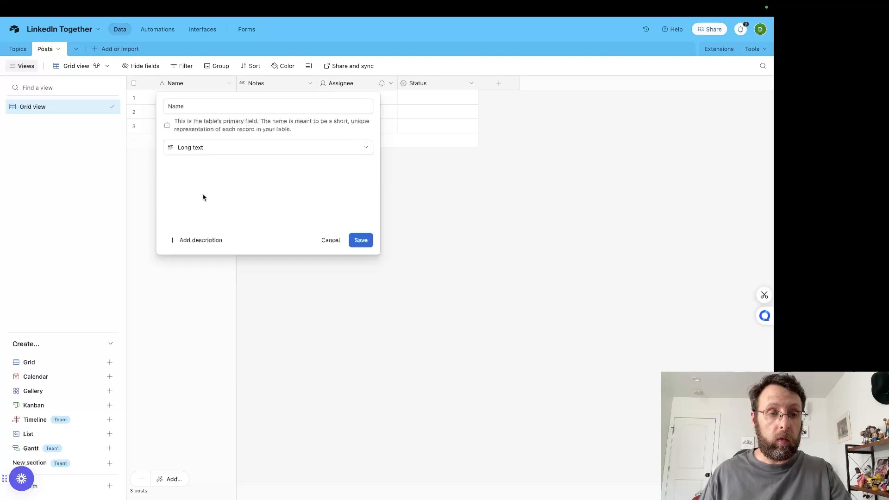
pyautogui.doubleClick(192, 106)
pyautogui.write('Idea')
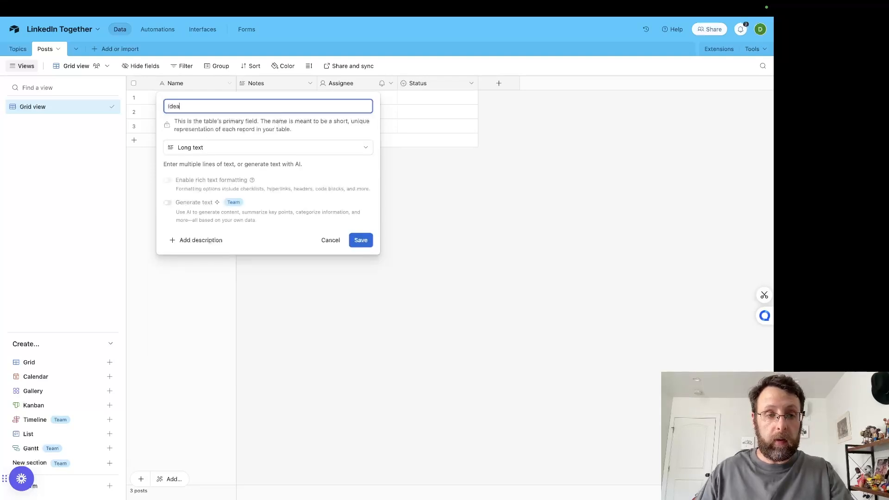
pyautogui.click(361, 241)
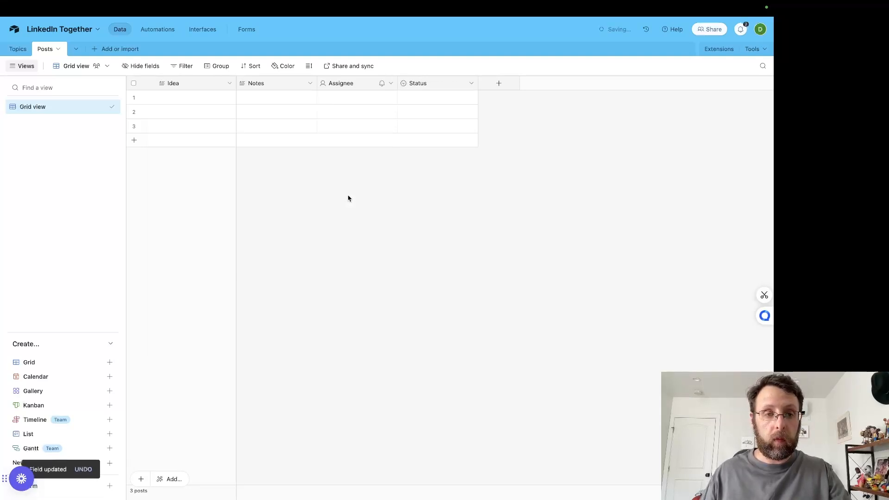
# Step: Rename the Notes field as Description and delete the Assignee field from the new Posts table
pyautogui.doubleClick(260, 86)
pyautogui.write('Description')
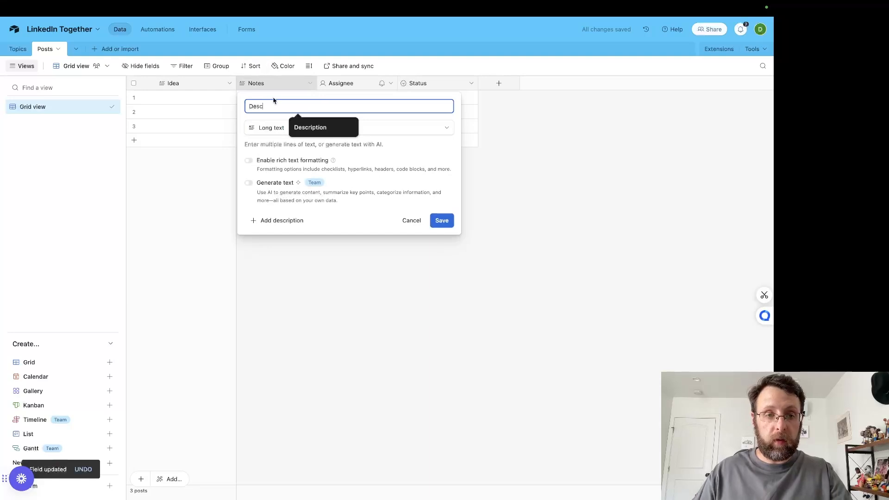
pyautogui.click(442, 220)
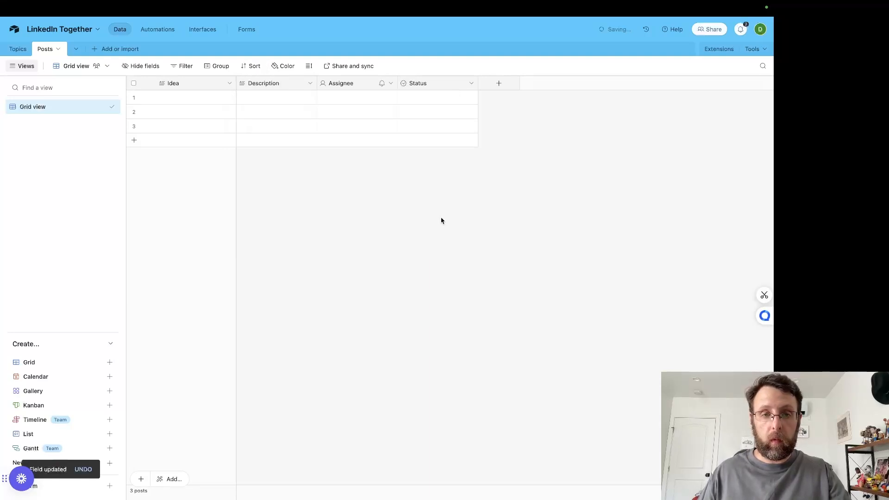
pyautogui.click(390, 83)
pyautogui.click(389, 324)
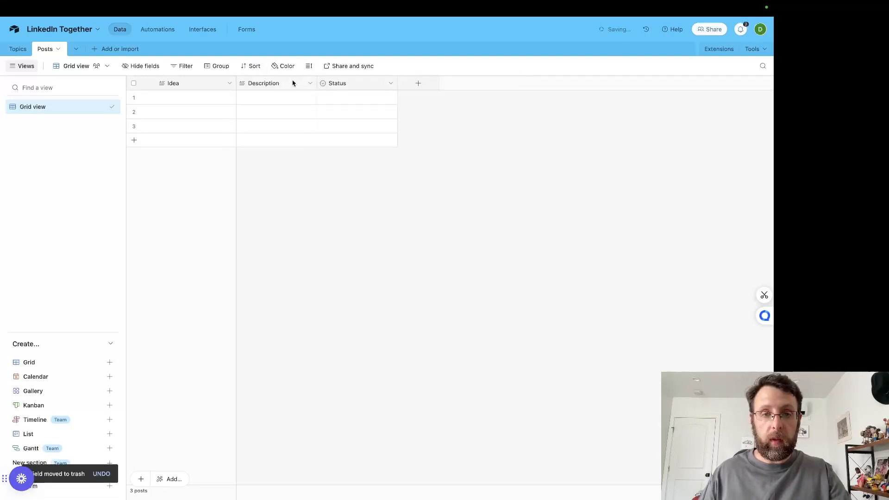
# Step: Duplicate the Description field and rename the copy as Significance
pyautogui.click(309, 83)
pyautogui.click(310, 126)
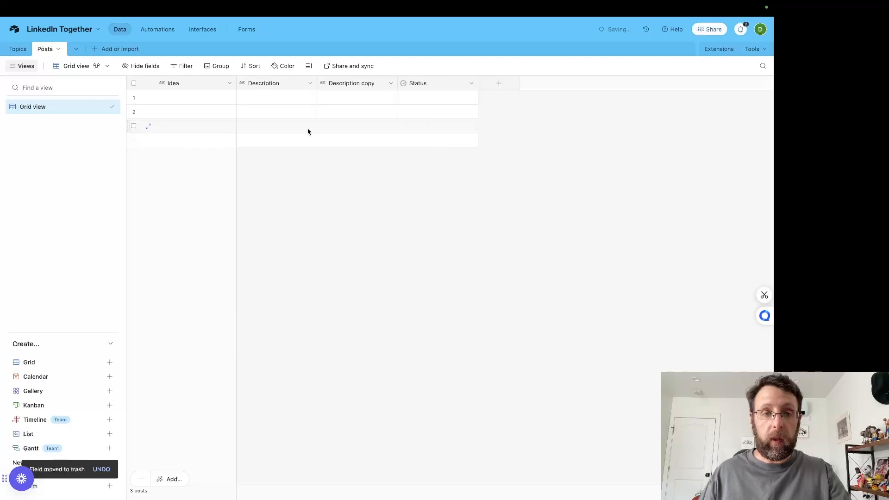
pyautogui.doubleClick(353, 84)
pyautogui.write('Si')
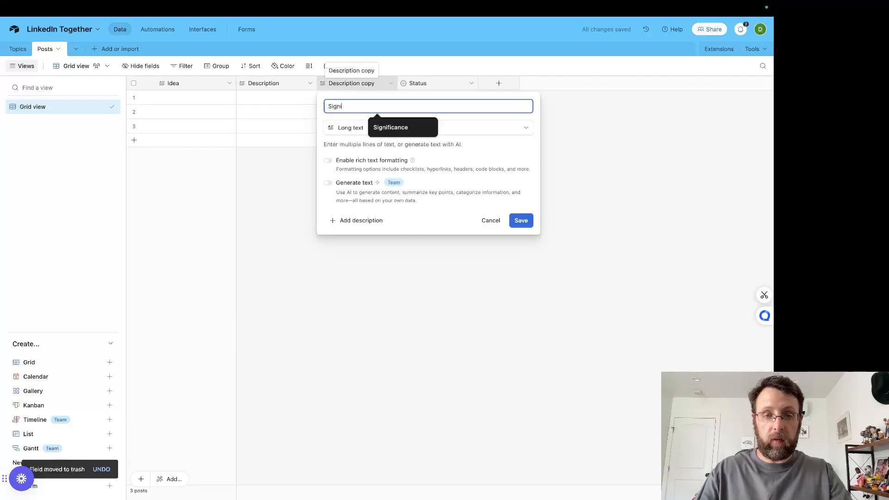
pyautogui.write('gni')
pyautogui.click(391, 128)
pyautogui.click(522, 221)
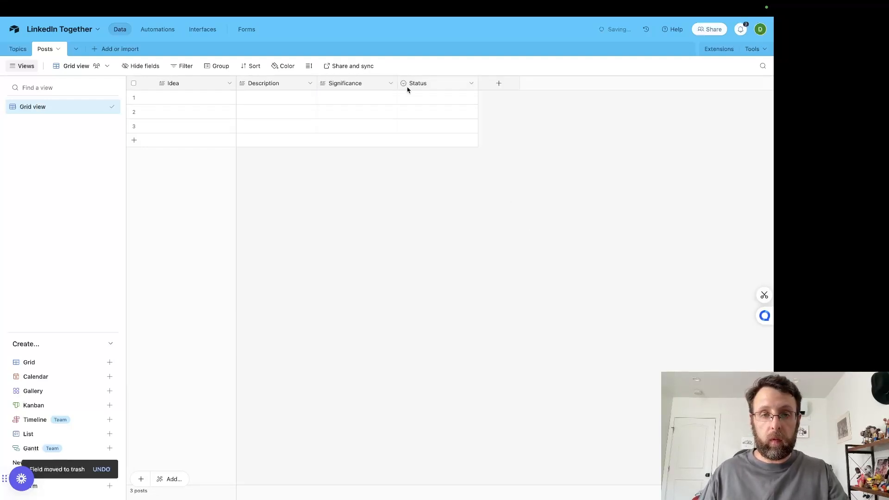
# Step: Duplicate the Significance field and rename the copy as Implications
pyautogui.click(390, 83)
pyautogui.click(354, 134)
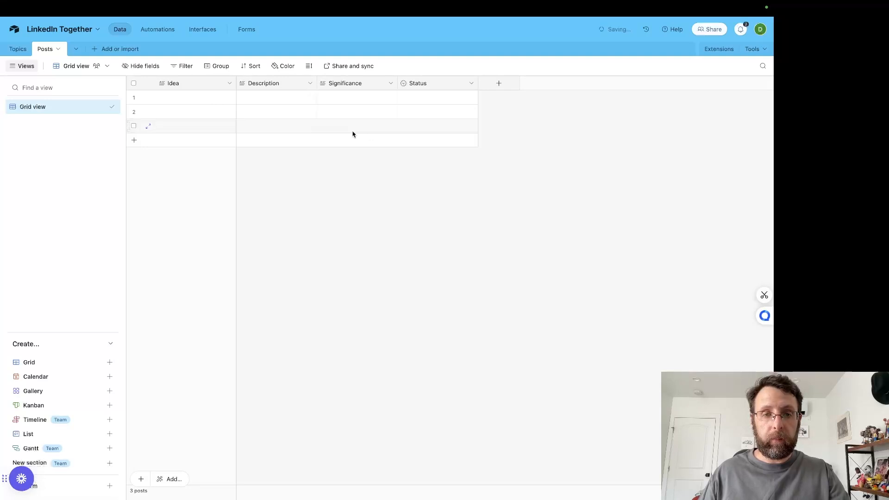
pyautogui.write('Implications')
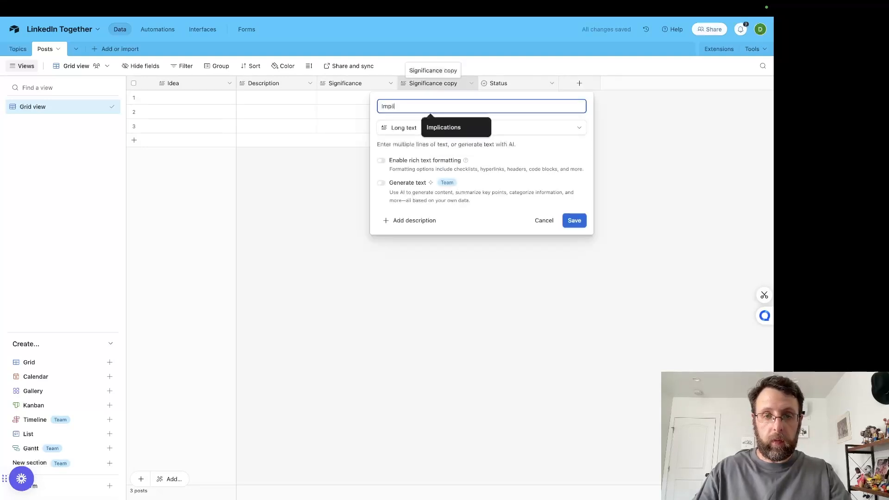
pyautogui.click(573, 221)
# Step: Check the field order in the LinkedIn Posts base and move the new table's Implications field before Significance to match
pyautogui.moveTo(266, 3)
pyautogui.click(76, 26)
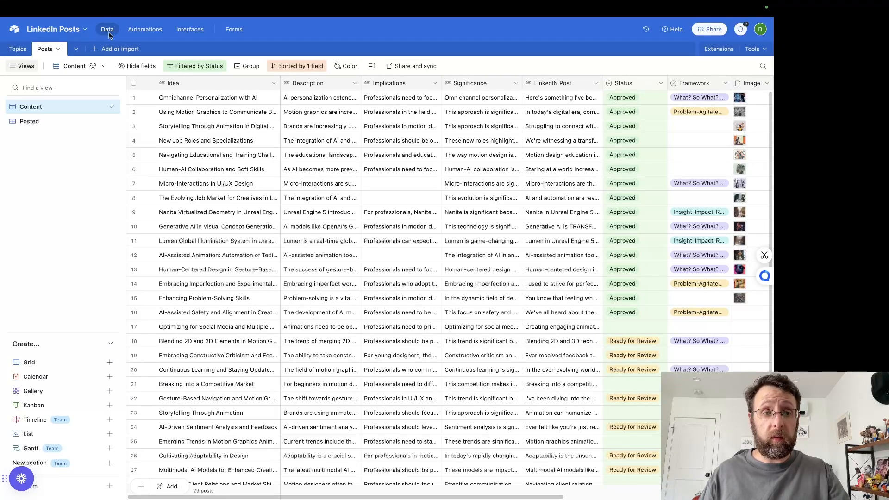
pyautogui.moveTo(240, 3)
pyautogui.click(170, 30)
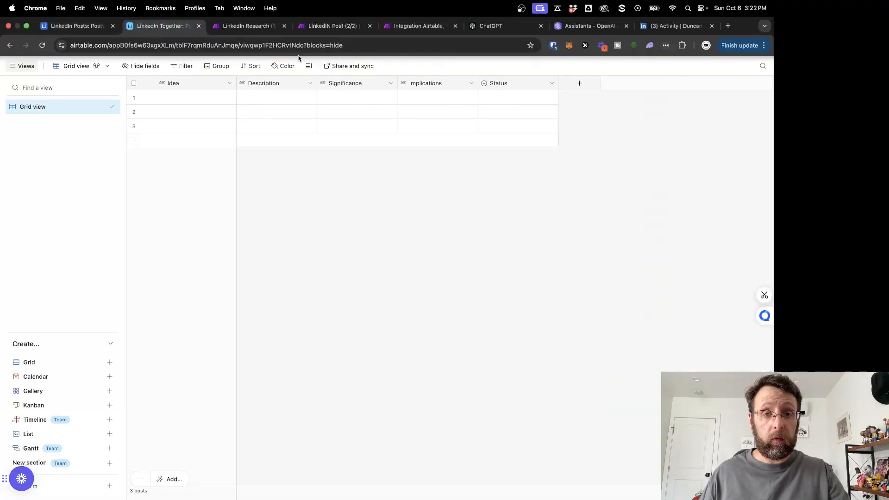
pyautogui.moveTo(436, 86); pyautogui.dragTo(343, 86)
# Step: Duplicate the Significance field and rename the copy as LinkedIN Post
pyautogui.click(471, 83)
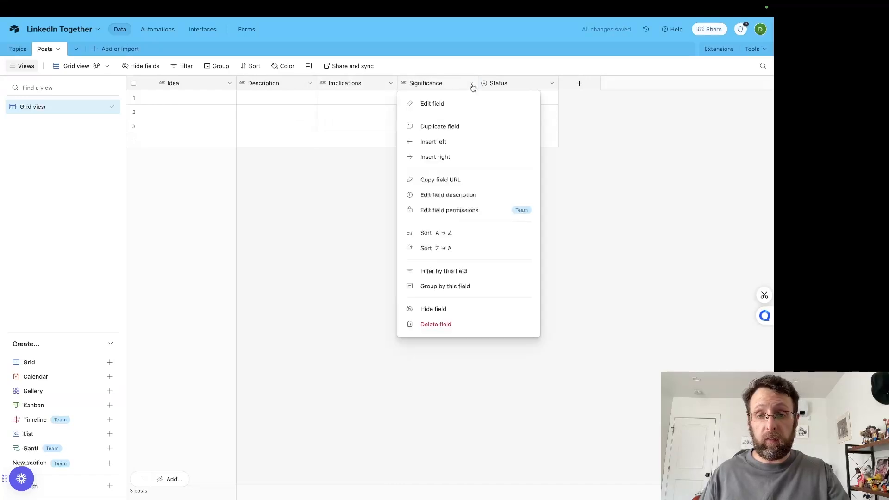
pyautogui.click(448, 127)
pyautogui.doubleClick(541, 83)
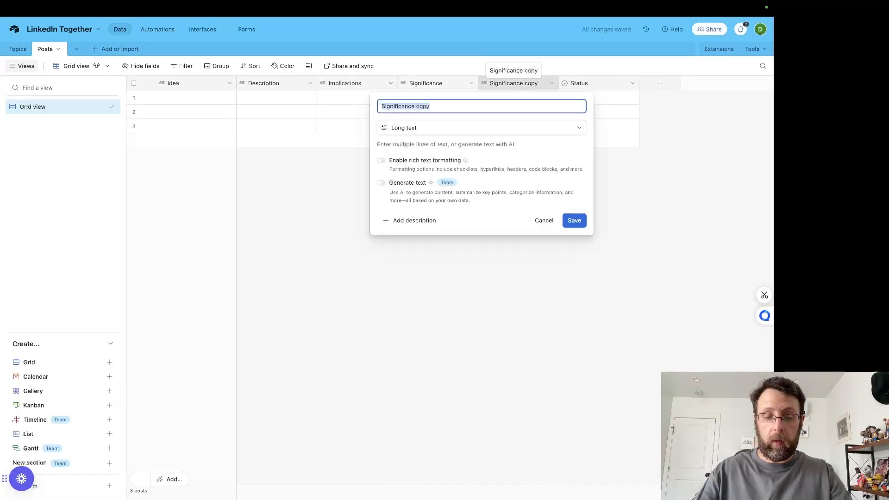
pyautogui.write('LinkedIN Post')
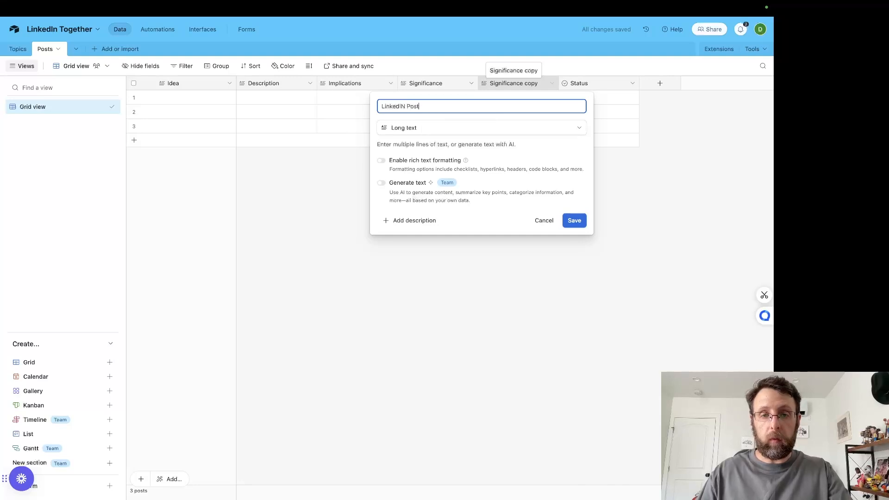
pyautogui.click(579, 221)
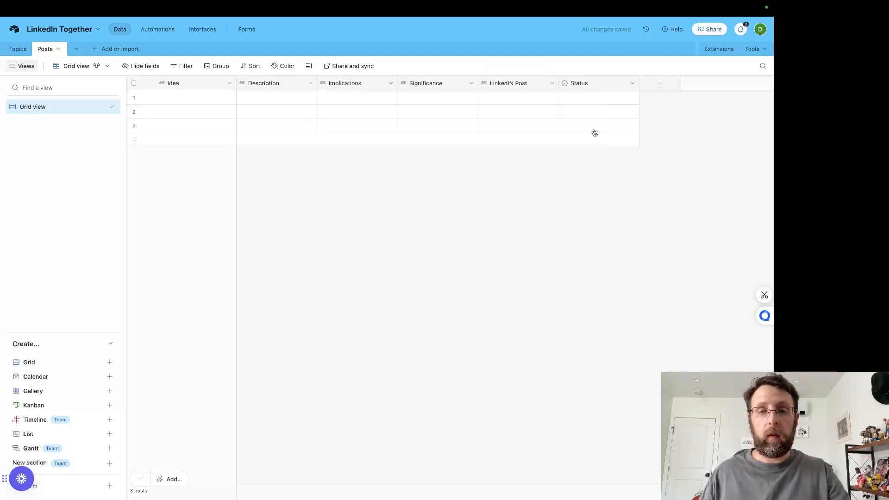
# Step: Check the LinkedIn Posts base for its Status values and the fields that follow them
pyautogui.moveTo(448, 2)
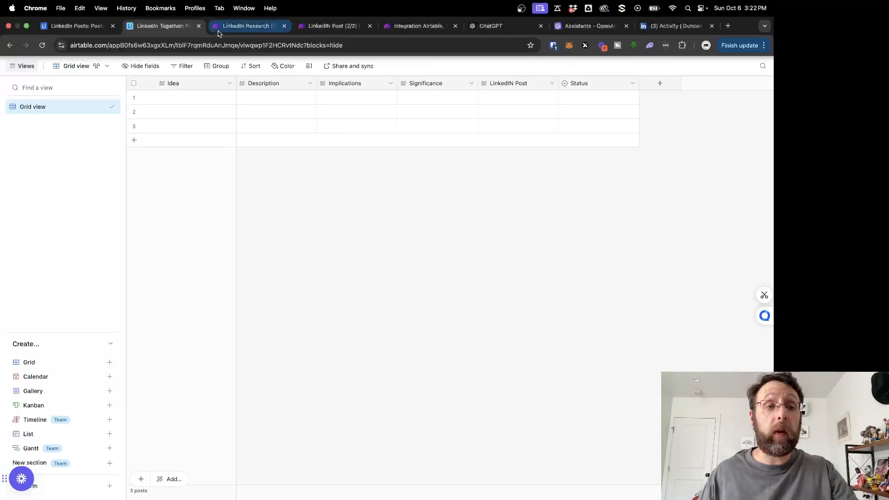
pyautogui.click(78, 26)
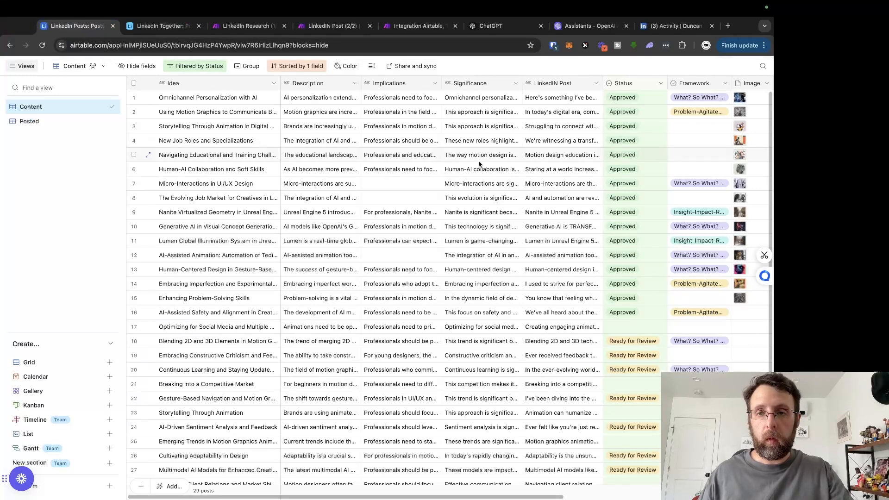
pyautogui.hscroll(5, 625, 166)
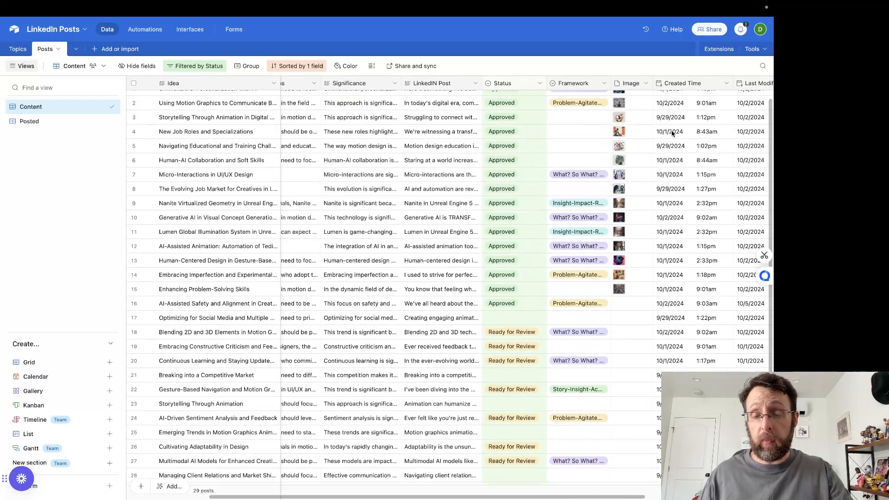
# Step: Set the LinkedIn Together Status field's options to Declined, Ready for Review, Approved and Posted, with Posted colored purple
pyautogui.moveTo(183, 2)
pyautogui.click(162, 19)
pyautogui.click(632, 83)
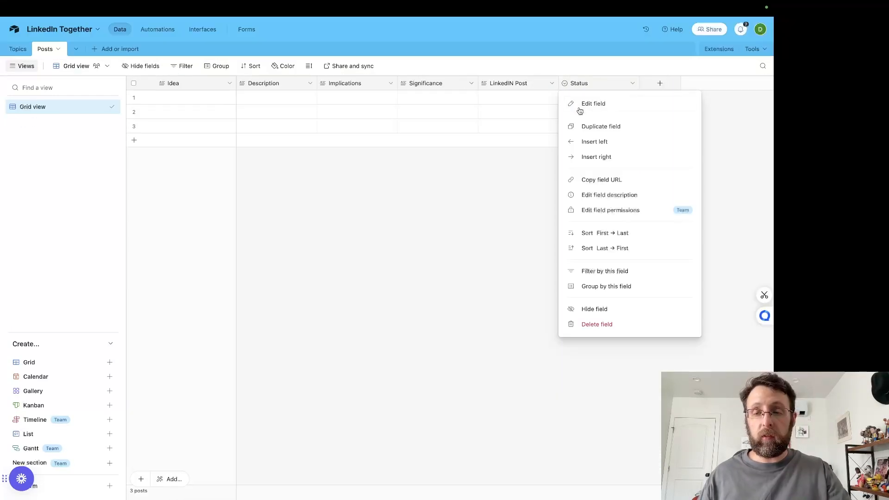
pyautogui.click(602, 107)
pyautogui.doubleClick(403, 194)
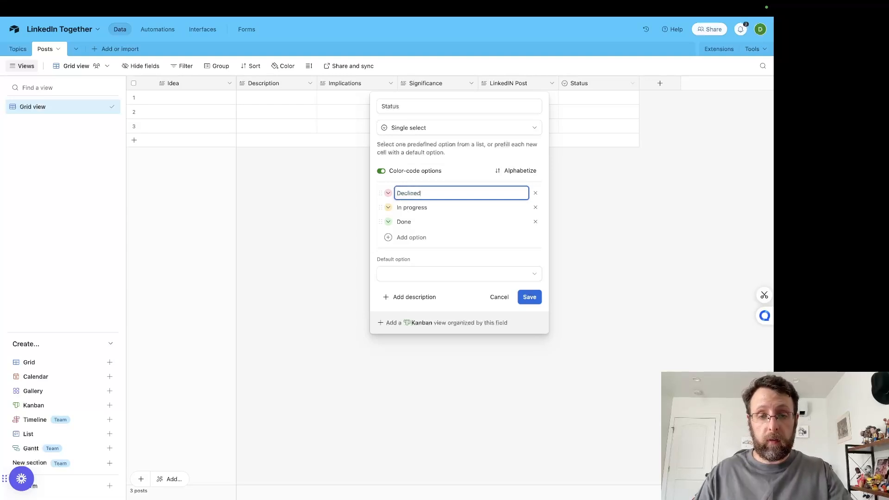
pyautogui.click(408, 205)
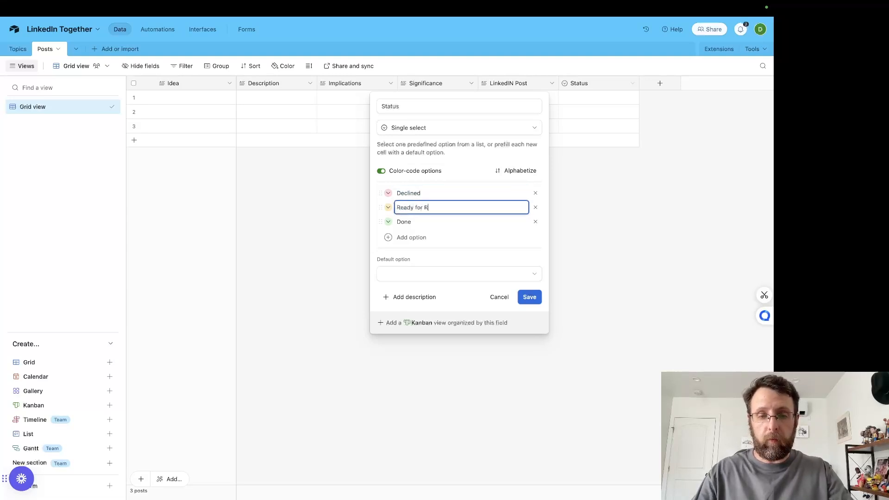
pyautogui.click(413, 221)
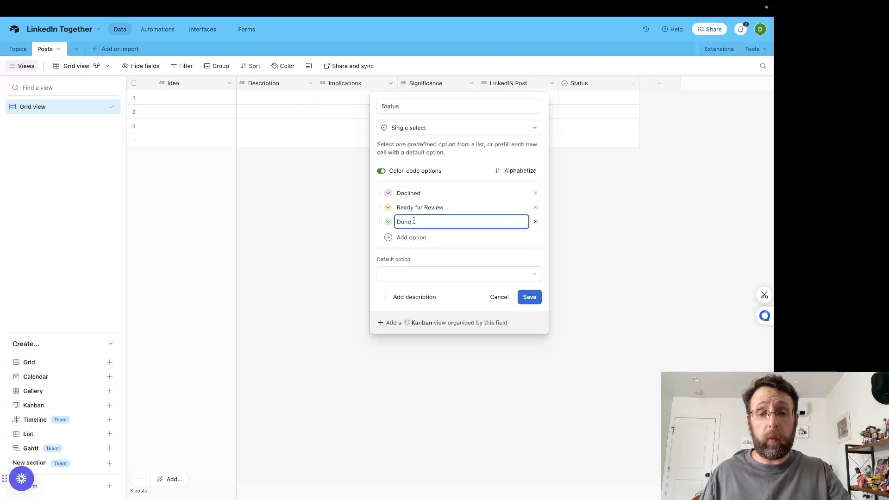
pyautogui.write('Approved')
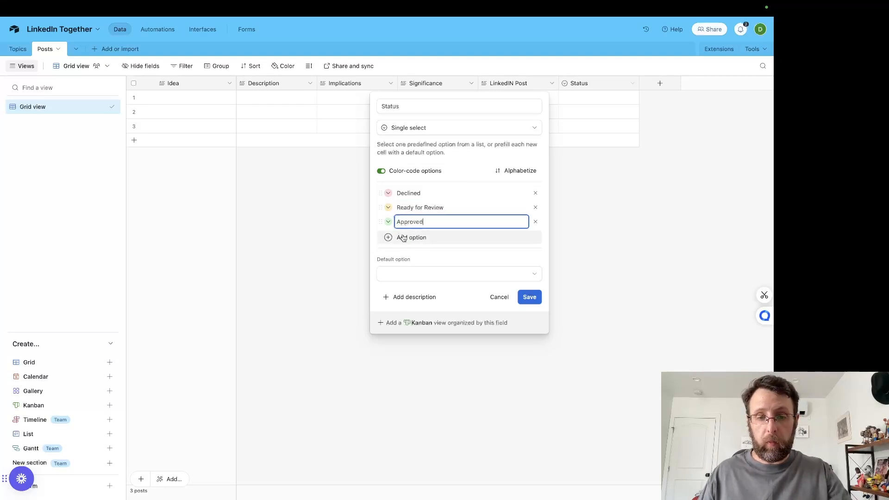
pyautogui.click(391, 237)
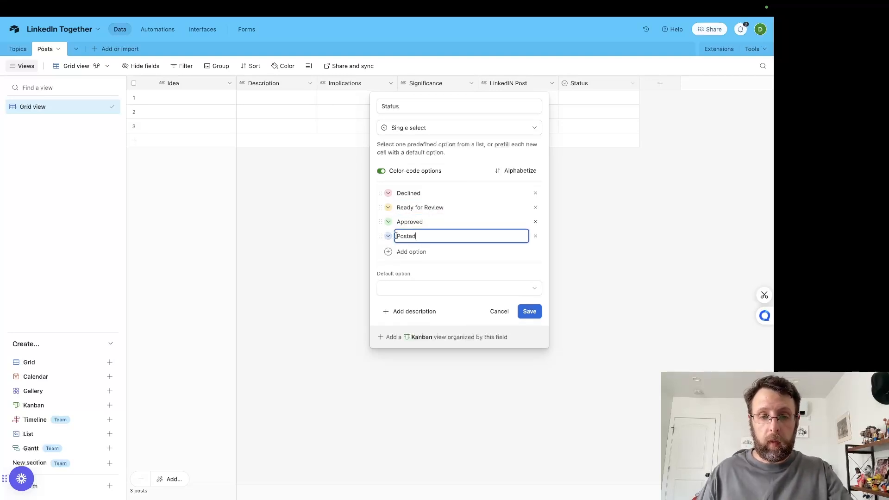
pyautogui.click(388, 235)
pyautogui.click(407, 312)
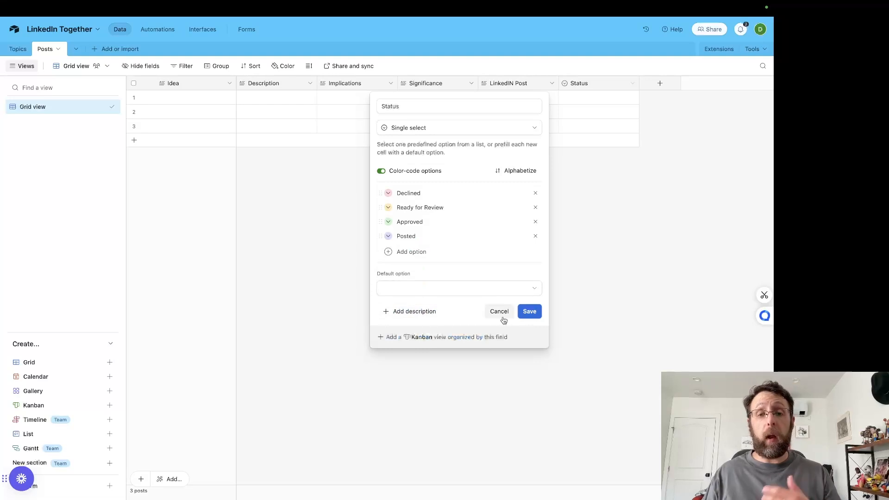
pyautogui.click(535, 314)
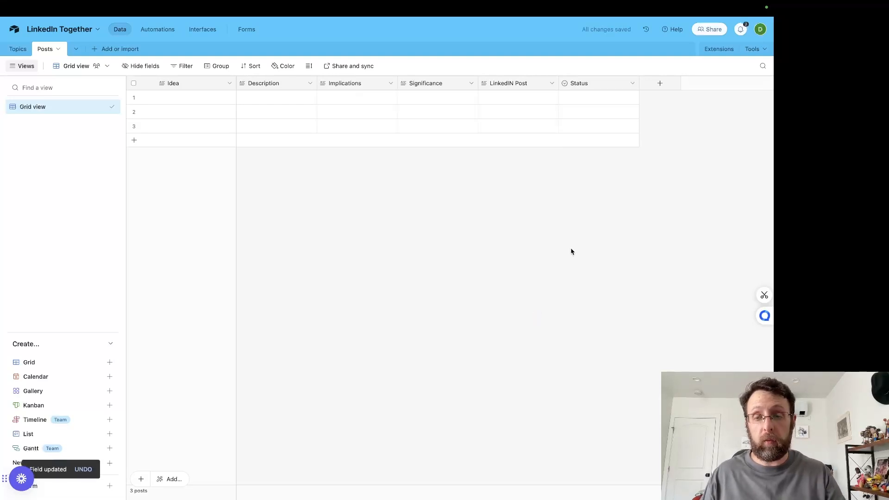
# Step: Duplicate the Status field and rename the copy as Framework
pyautogui.click(656, 89)
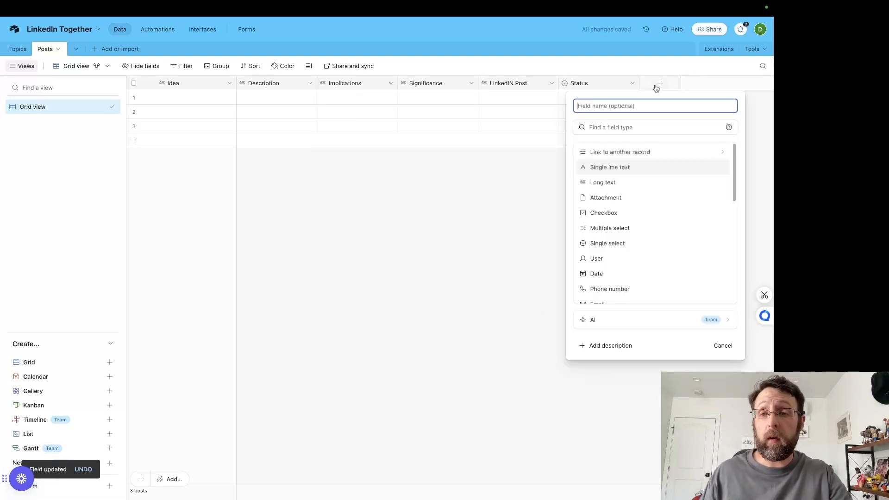
pyautogui.click(472, 223)
pyautogui.click(631, 85)
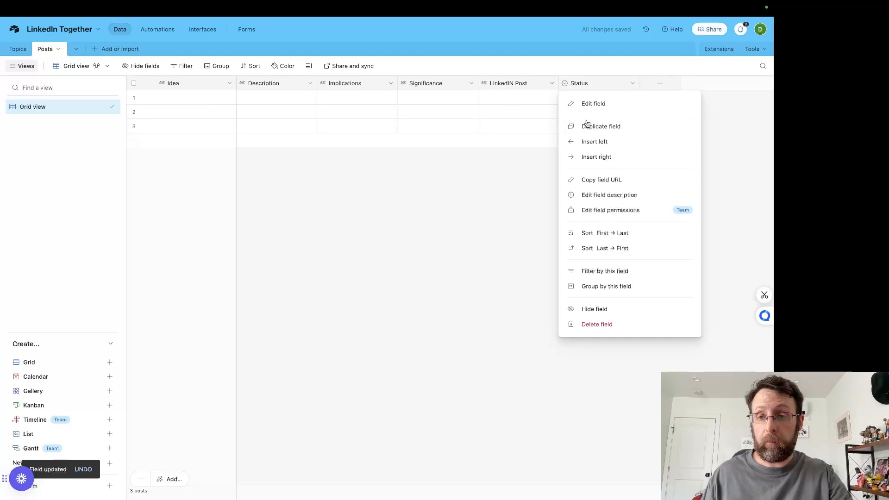
pyautogui.click(586, 124)
pyautogui.doubleClick(675, 86)
pyautogui.write('F')
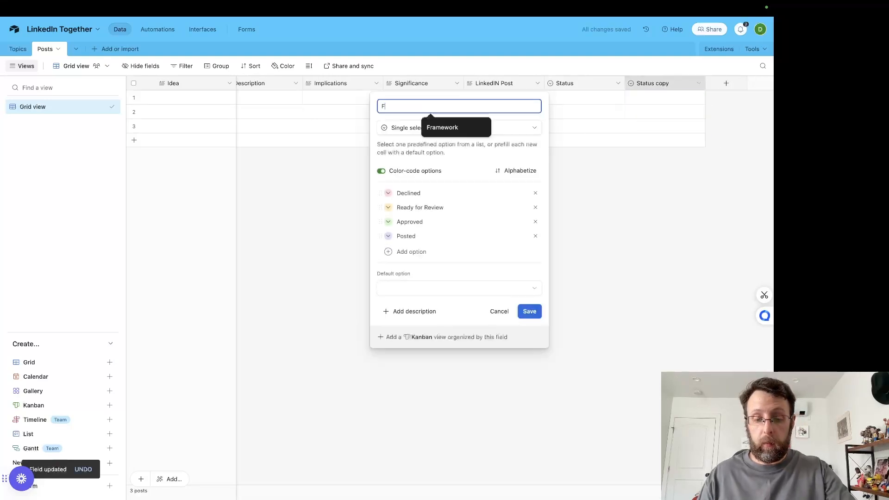
pyautogui.write('ramewo')
pyautogui.press('BackSpace')
pyautogui.write('work')
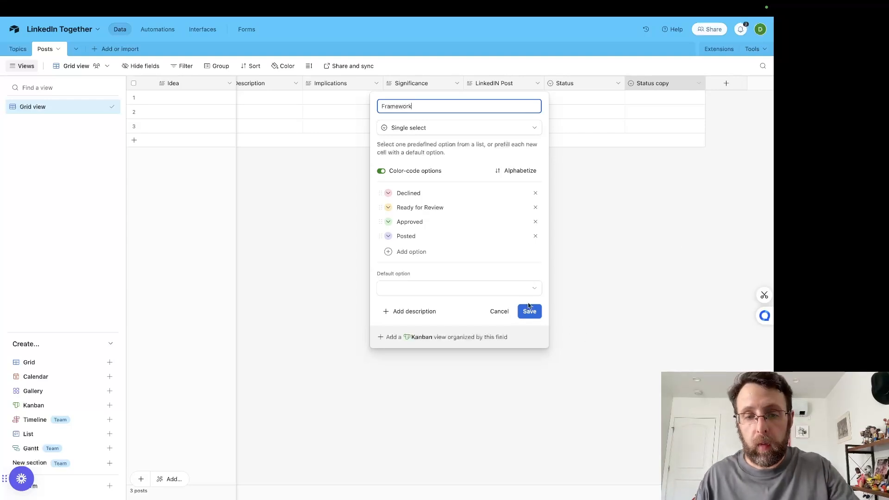
# Step: Replace the Framework field's Declined option with PAS and save the field
pyautogui.doubleClick(406, 194)
pyautogui.write('Pl')
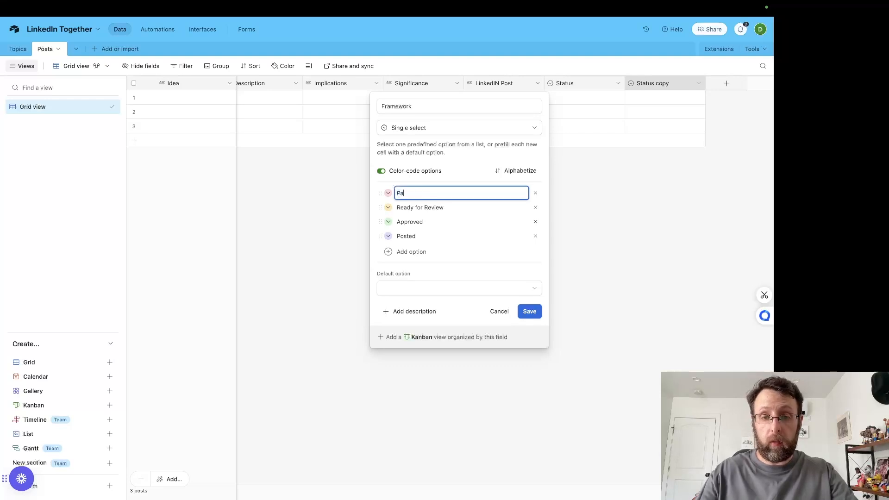
pyautogui.press('BackSpace')
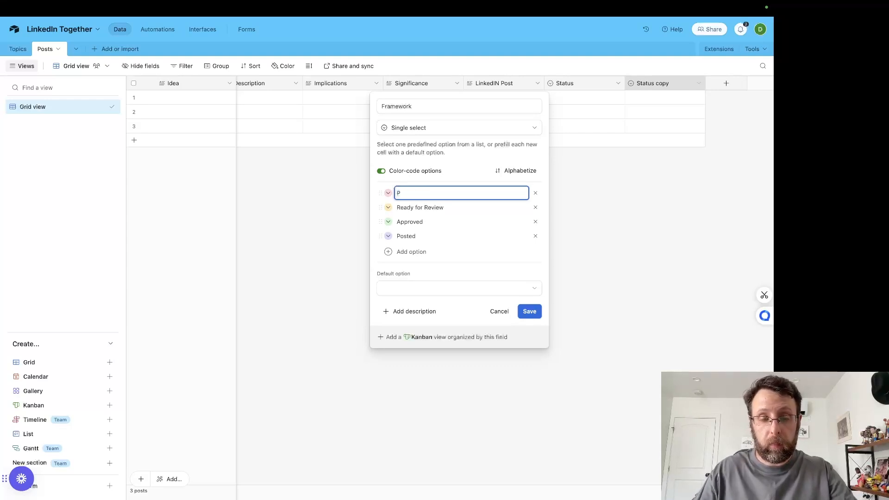
pyautogui.write('AS')
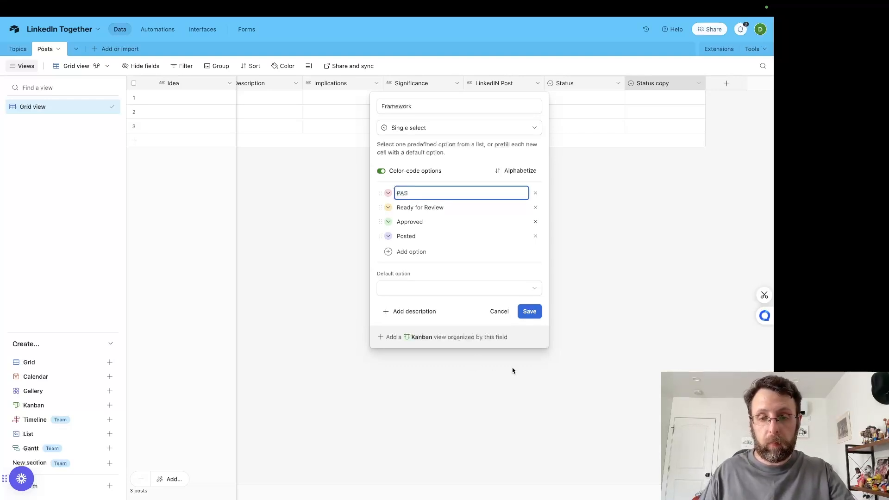
pyautogui.click(529, 311)
# Step: Look up the available Framework options in the LinkedIn Posts base
pyautogui.moveTo(266, 3)
pyautogui.click(78, 25)
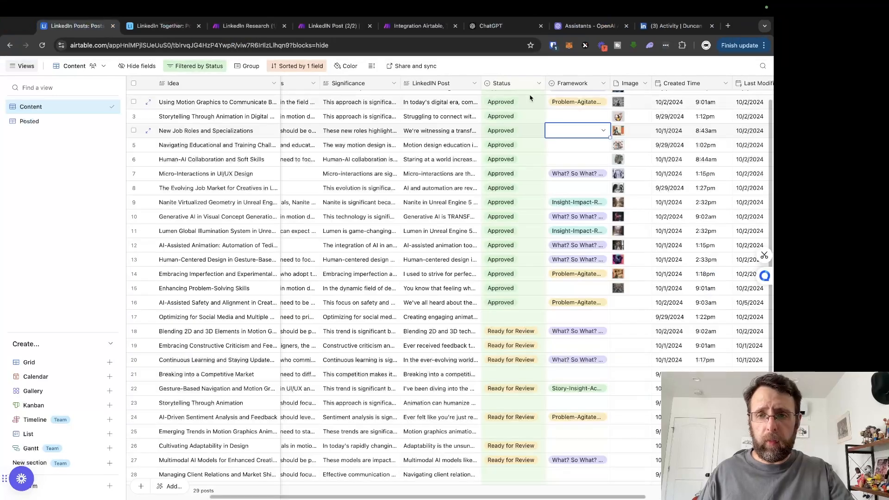
pyautogui.scroll(1, 573, 162)
pyautogui.hscroll(1, 573, 162)
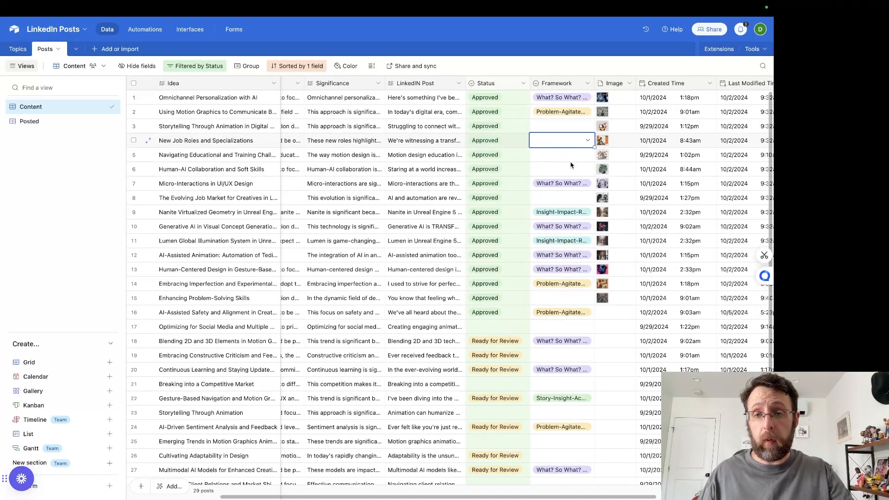
pyautogui.moveTo(373, 2)
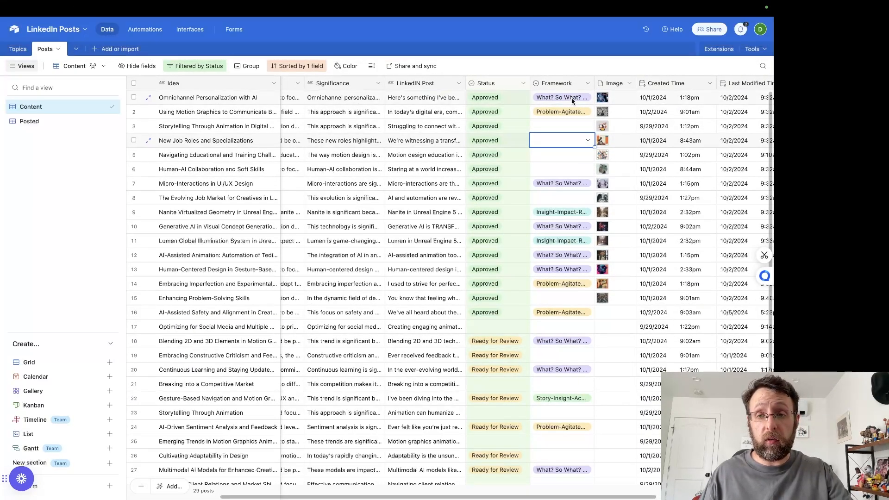
pyautogui.click(588, 97)
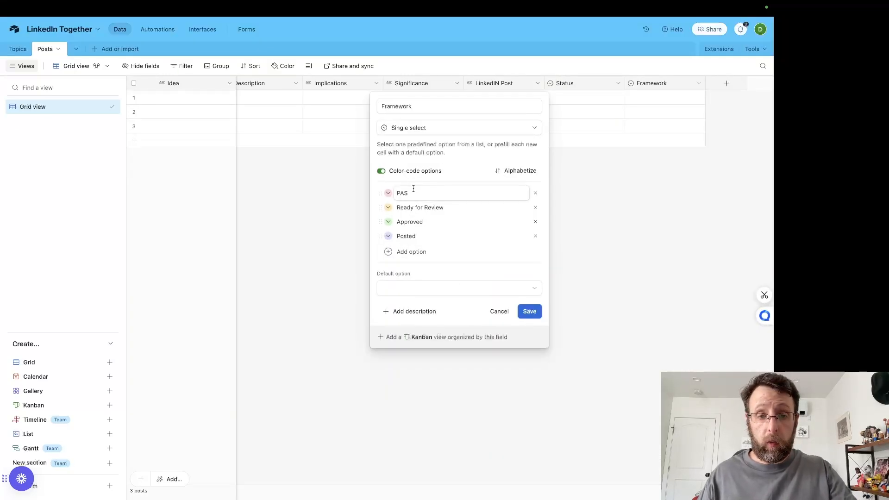
# Step: Set LinkedIn Together's Framework options to Problem-Agitate-Solve, Insight-Impact-Recommendation, Story-Insight-Action and What-So What-Now What, and save
pyautogui.hotkey('ctrl', 'a')
pyautogui.press('BackSpace')
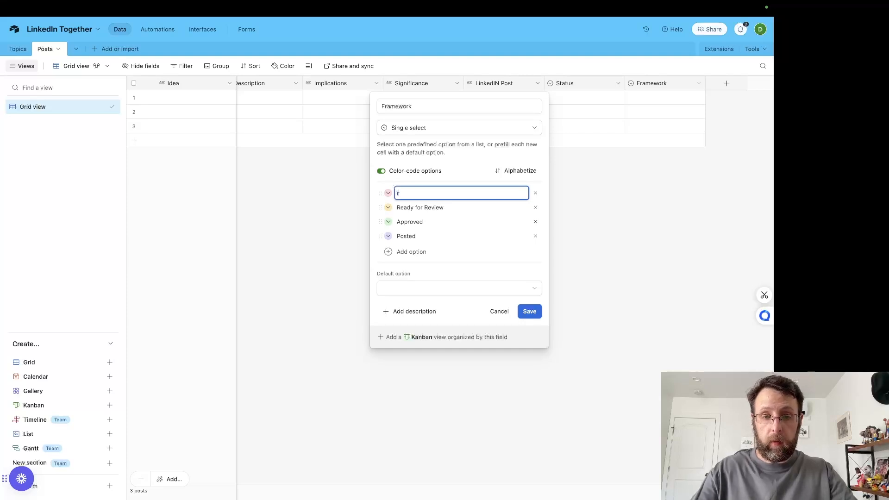
pyautogui.write('Problem-Agitate-Solve')
pyautogui.press('Tab')
pyautogui.write('Insight-Impact-Recommendation')
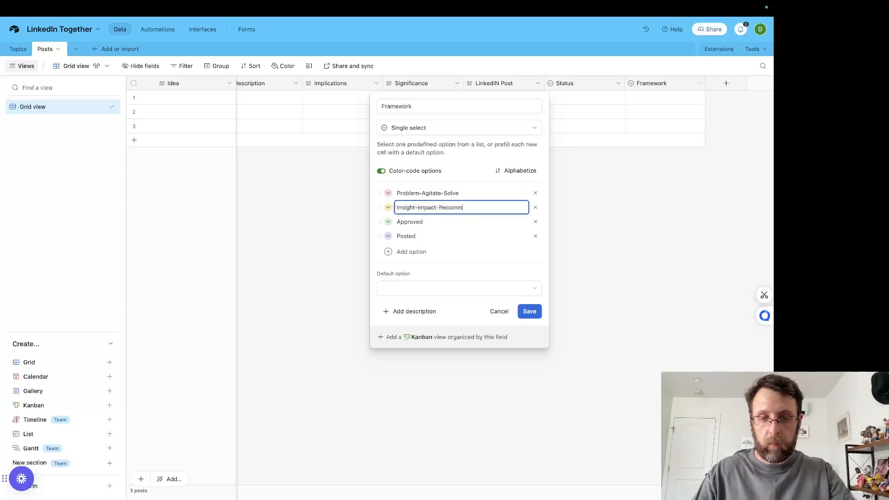
pyautogui.press('Tab')
pyautogui.write('Story-Insi')
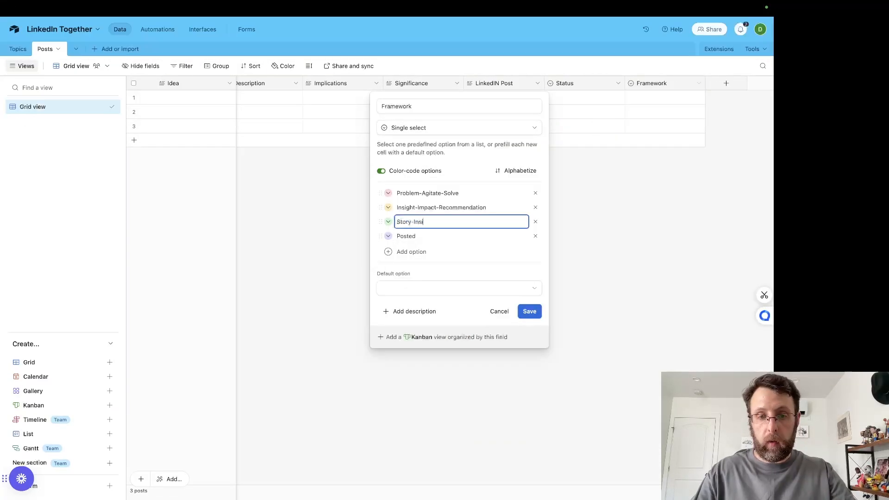
pyautogui.write('ght-Action')
pyautogui.press('Tab')
pyautogui.write('What-So What-Now What')
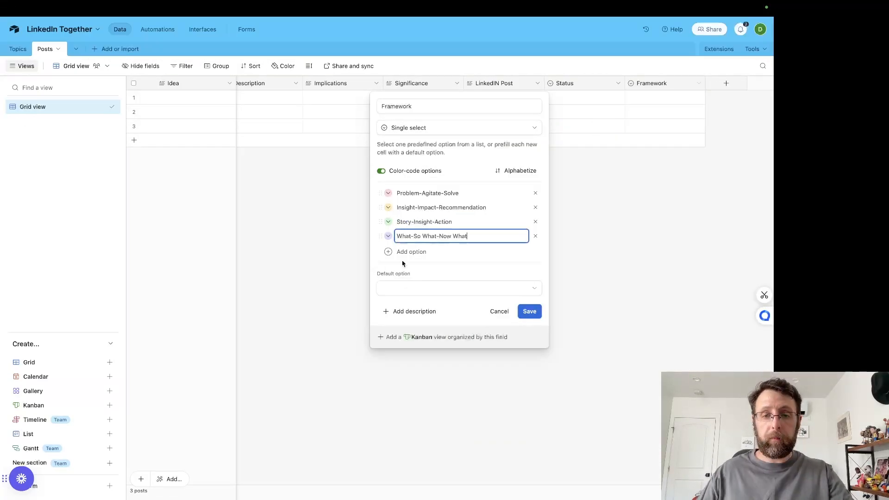
pyautogui.click(529, 312)
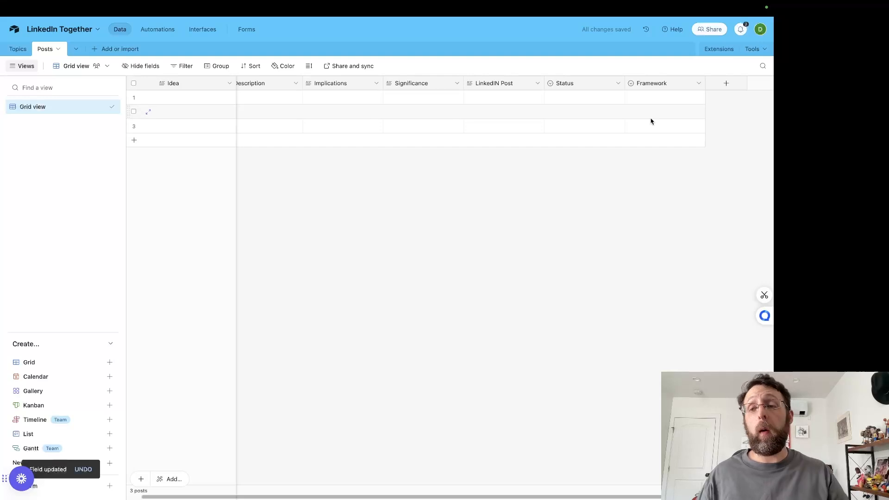
# Step: Add a field named Created Time of type Created time to the Posts table
pyautogui.click(724, 86)
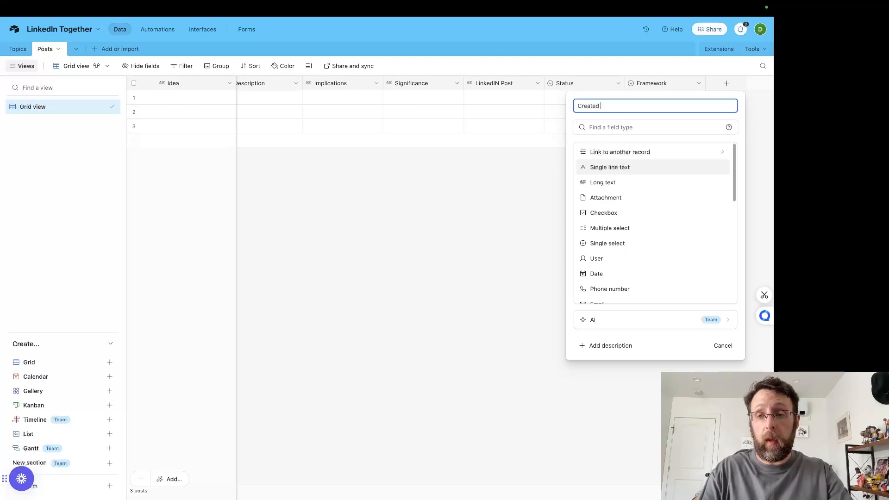
pyautogui.click(652, 127)
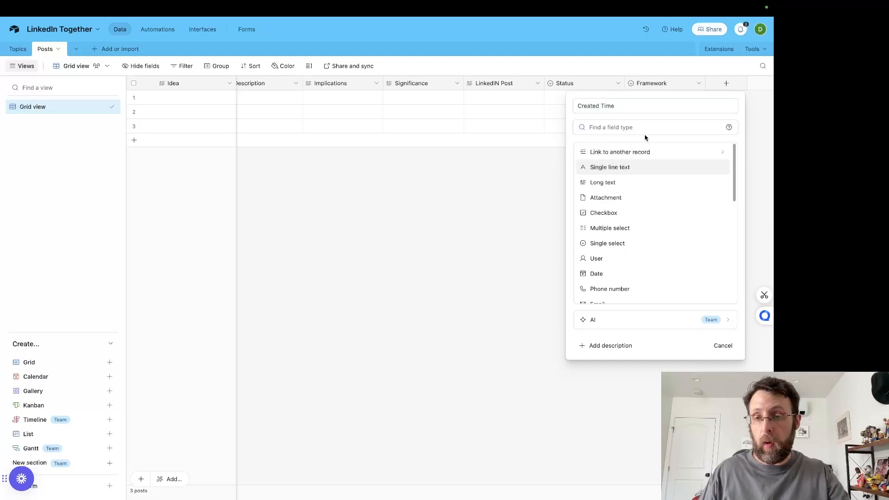
pyautogui.write('created')
pyautogui.click(618, 167)
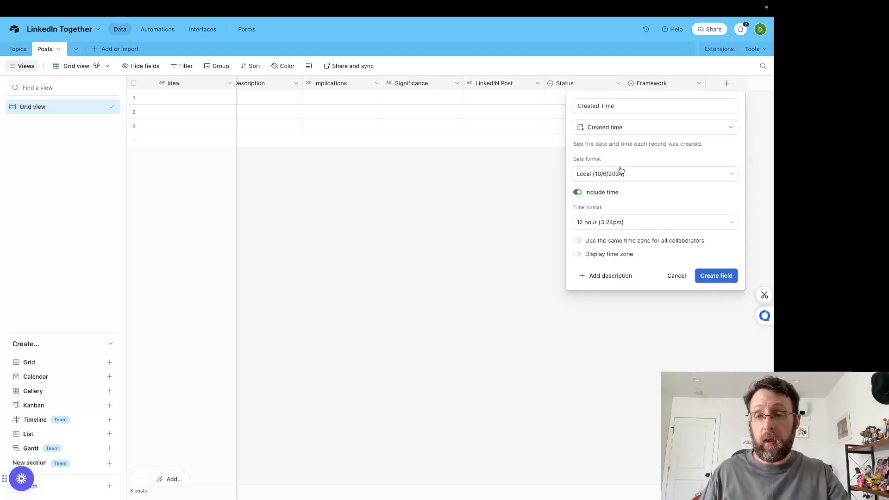
pyautogui.click(707, 276)
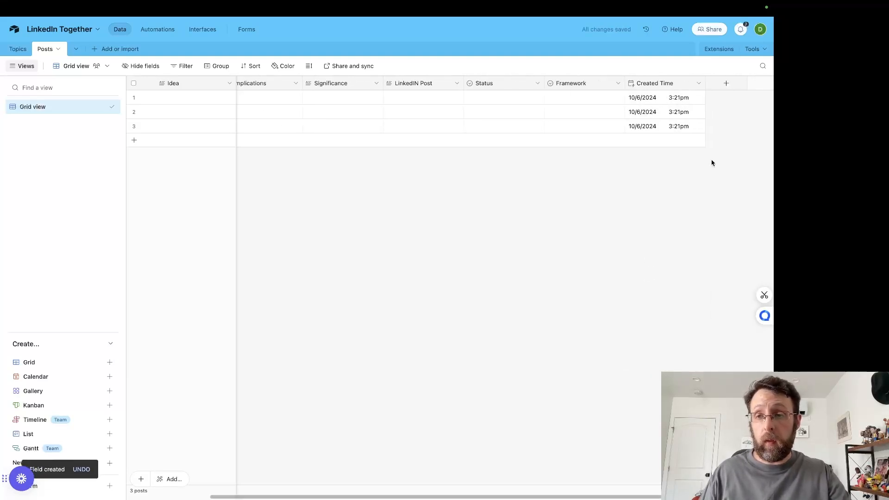
# Step: Add a field named Last Modified Time of type Last modified time to the Posts table
pyautogui.click(726, 86)
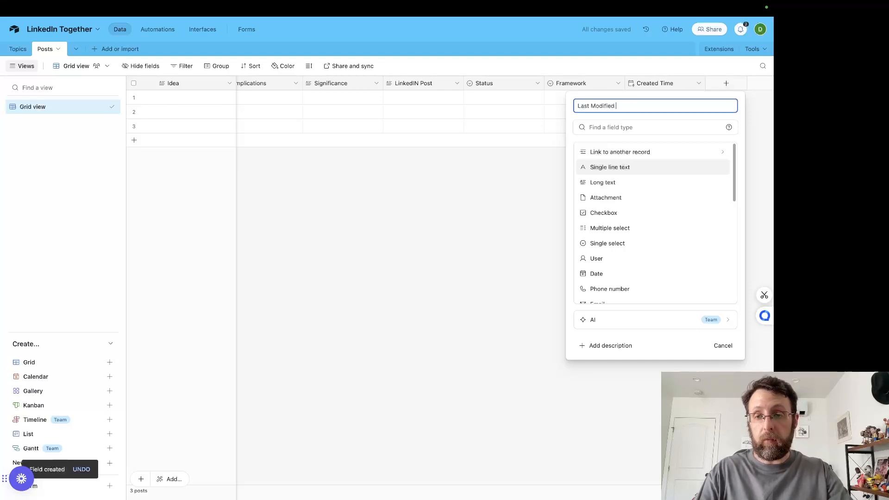
pyautogui.click(658, 127)
pyautogui.write('last')
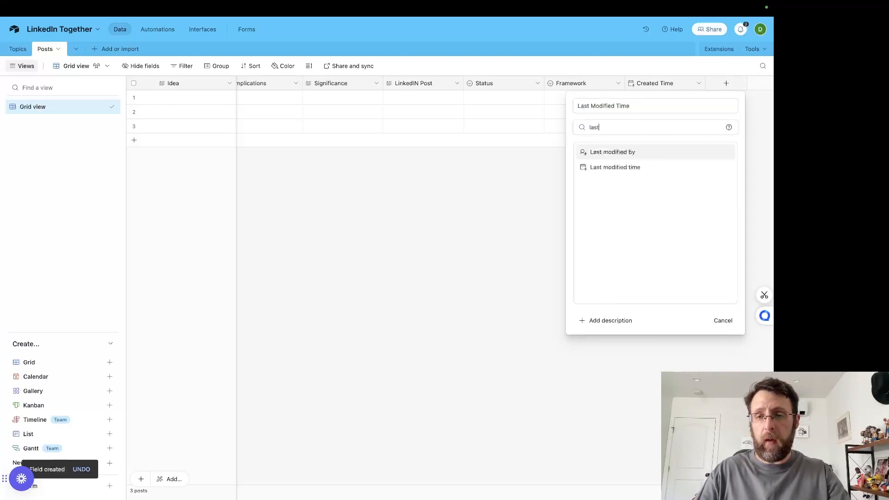
pyautogui.click(629, 167)
pyautogui.click(718, 228)
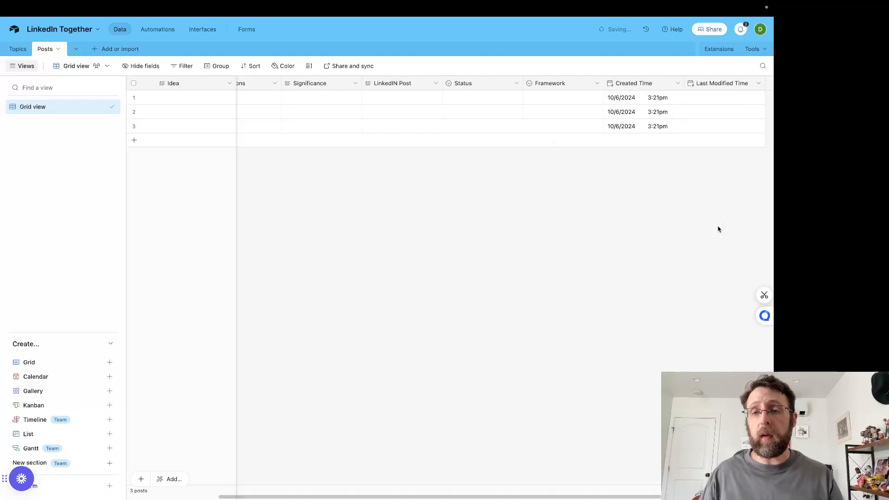
pyautogui.hscroll(-5, 616, 152)
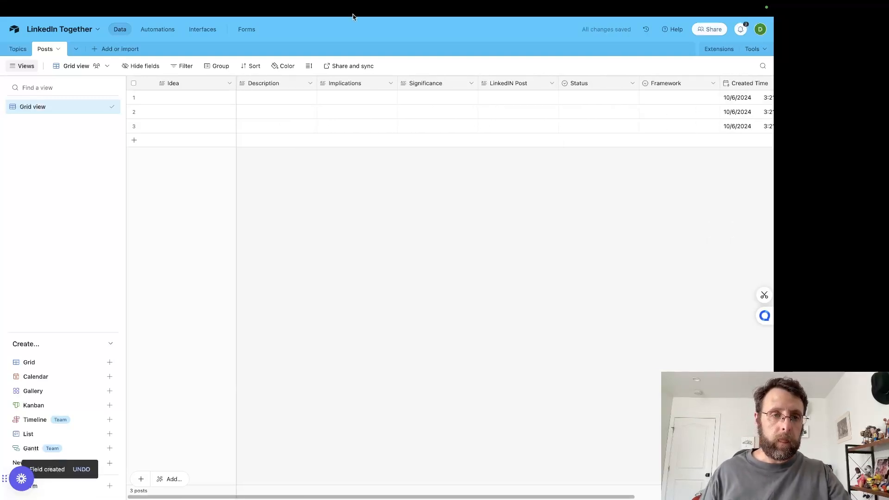
pyautogui.moveTo(286, 4)
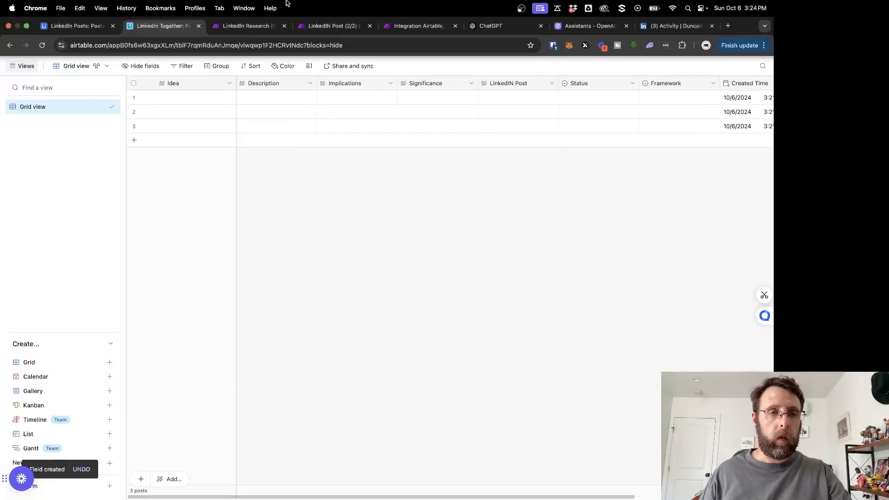
# Step: Switch to the LinkedInResearch - Together scenario in Make and add an Airtable Create a Record module after PAS Writer
pyautogui.click(413, 26)
pyautogui.moveTo(370, 114); pyautogui.dragTo(723, 122)
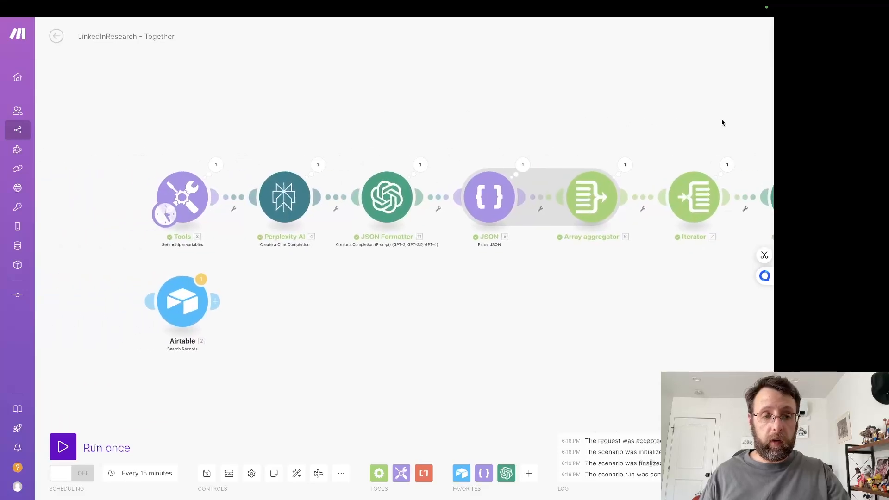
pyautogui.moveTo(619, 328); pyautogui.dragTo(322, 327)
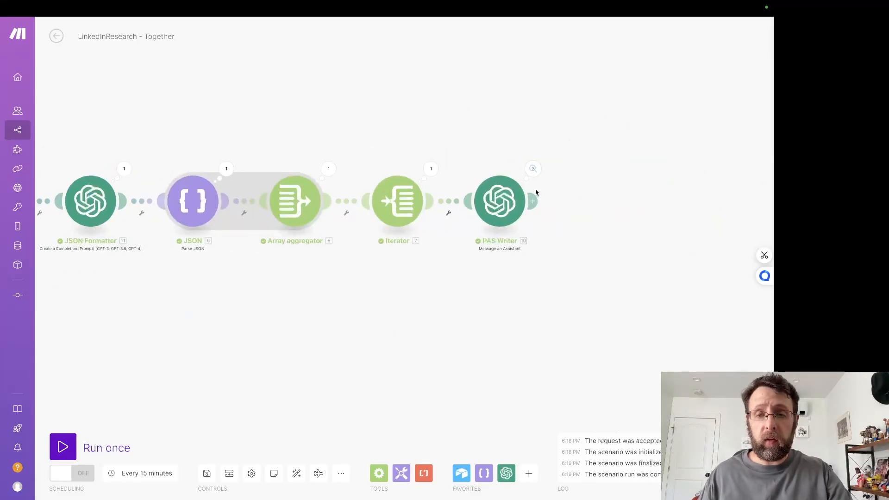
pyautogui.click(533, 200)
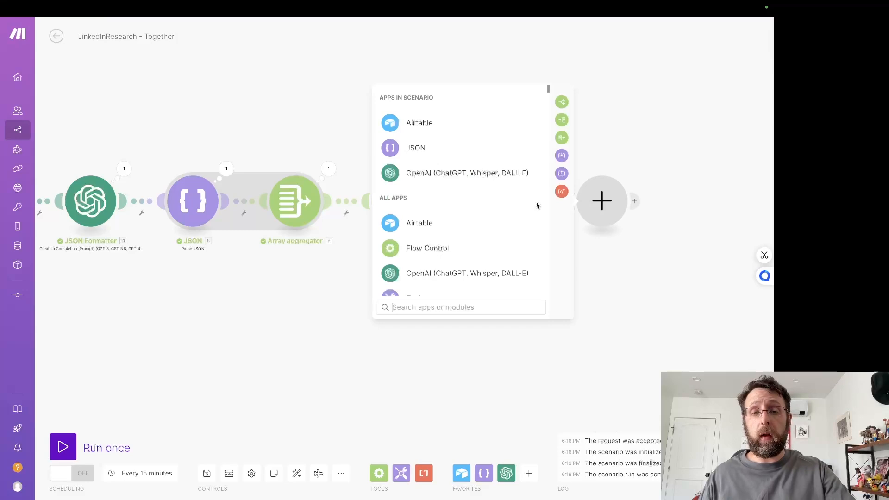
pyautogui.click(402, 123)
pyautogui.click(423, 231)
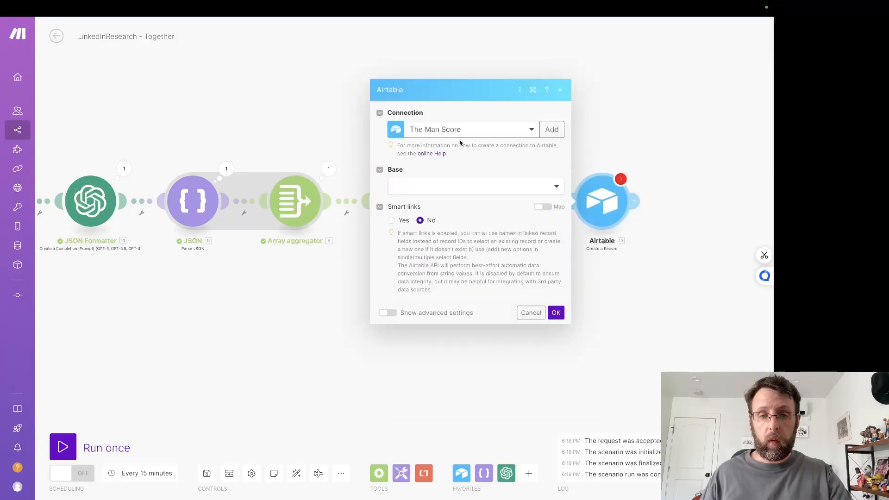
# Step: Set the Create a Record module to Working Airtable Connection, the LinkedIn Together base and the Posts table
pyautogui.click(439, 133)
pyautogui.click(423, 159)
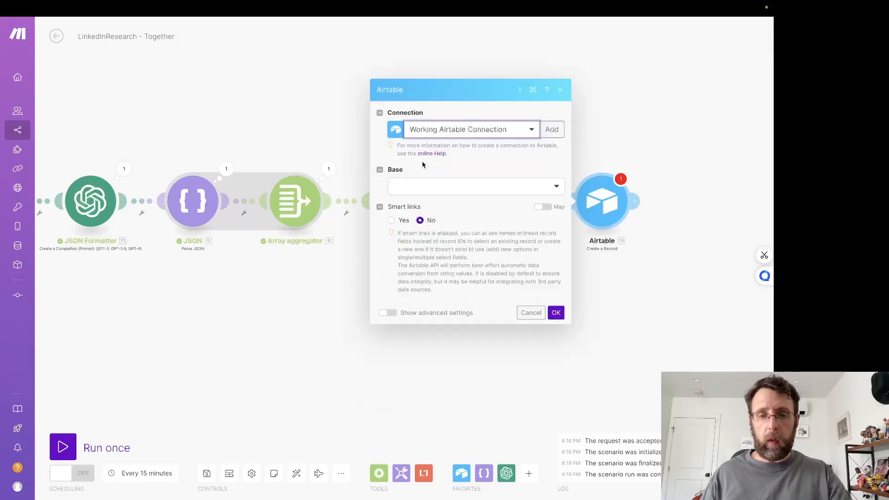
pyautogui.click(422, 186)
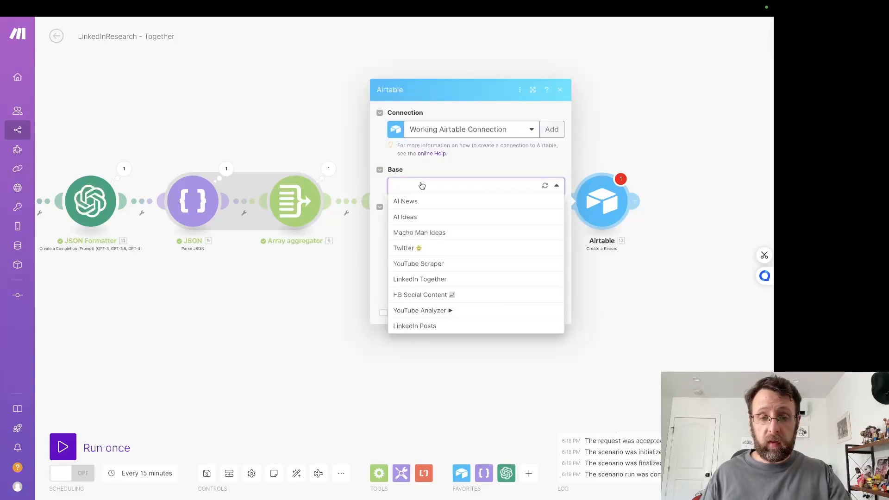
pyautogui.click(422, 280)
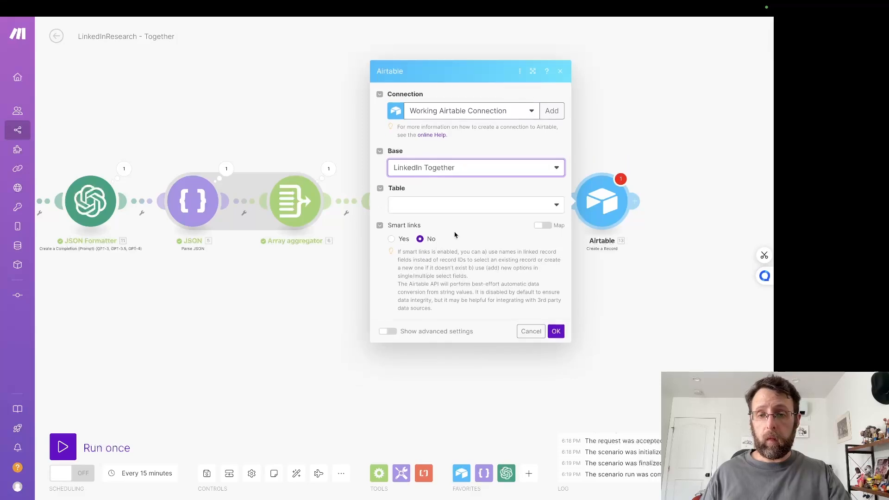
pyautogui.click(487, 205)
pyautogui.click(402, 235)
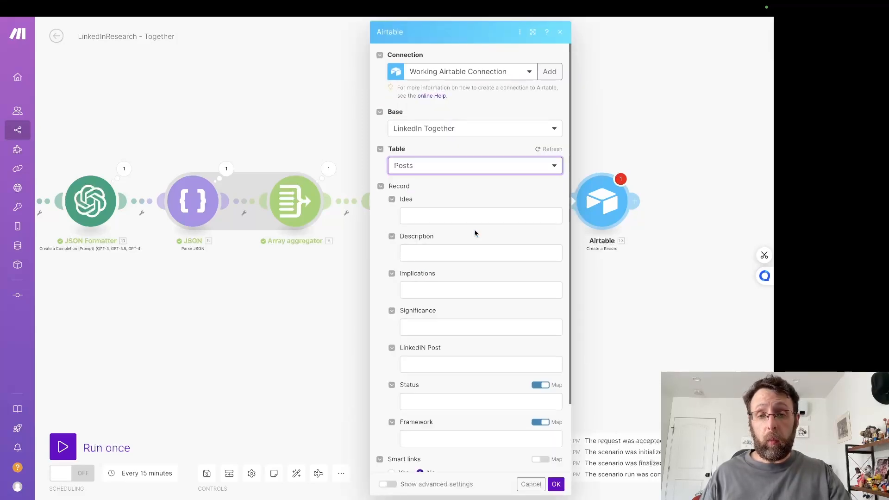
# Step: Map Idea, Description, Implications and Significance to the matching Iterator values, and LinkedIN Post to the PAS Writer Result
pyautogui.click(442, 220)
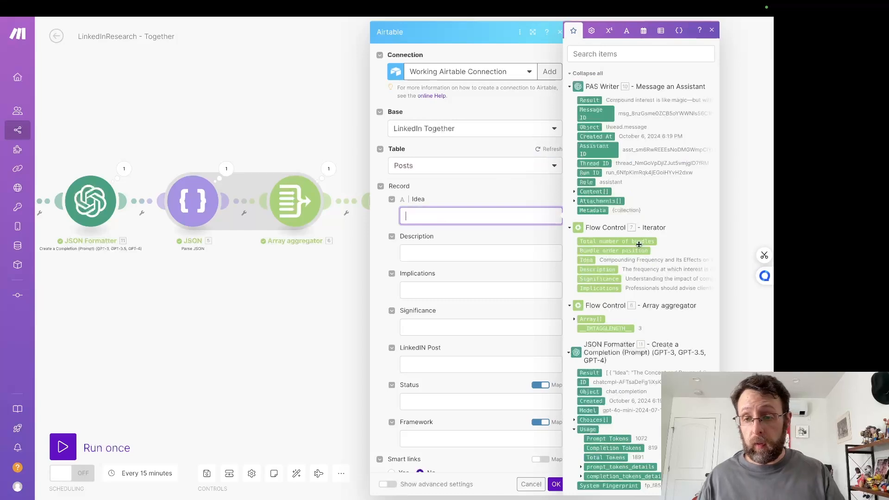
pyautogui.click(585, 261)
pyautogui.click(496, 254)
pyautogui.click(608, 271)
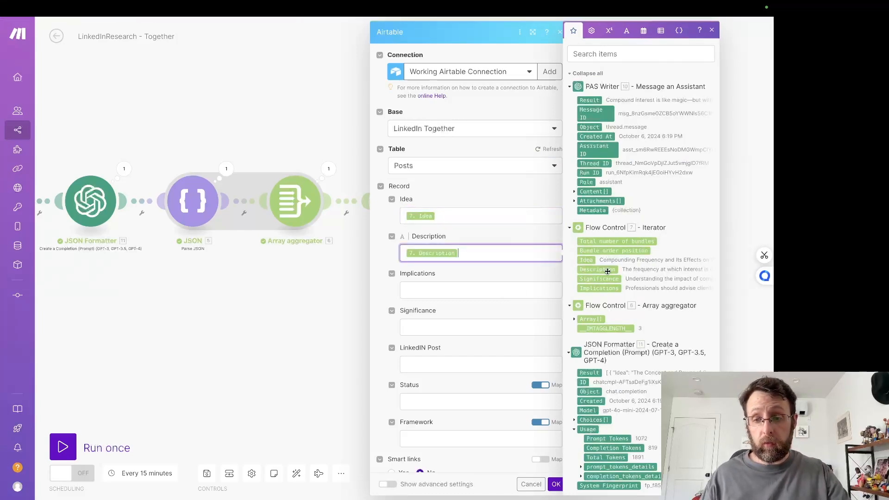
pyautogui.click(457, 286)
pyautogui.click(611, 290)
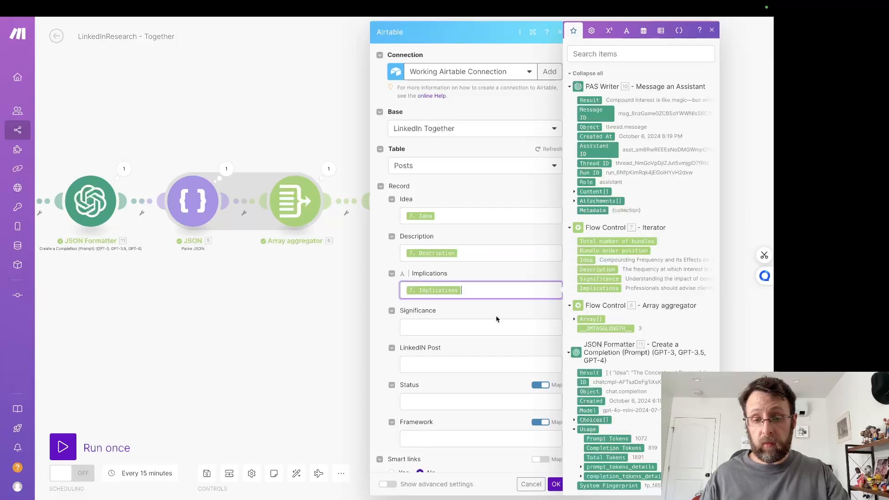
pyautogui.click(467, 327)
pyautogui.click(597, 279)
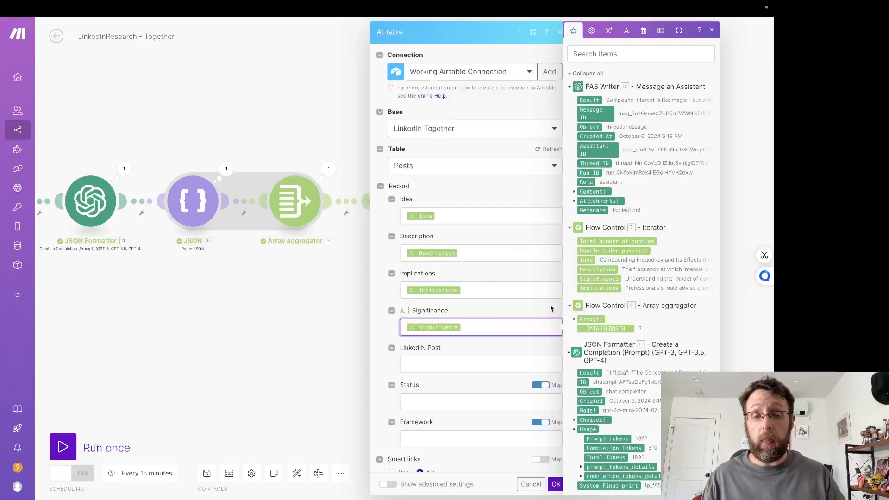
pyautogui.click(462, 365)
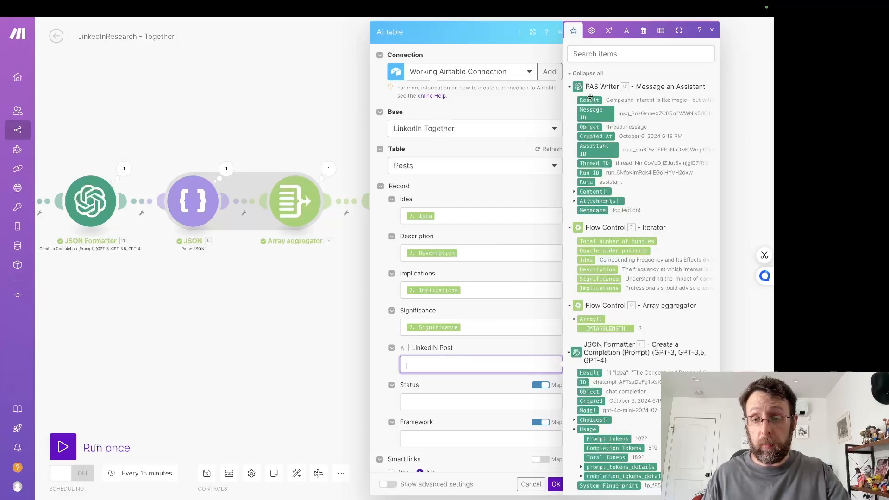
pyautogui.click(589, 102)
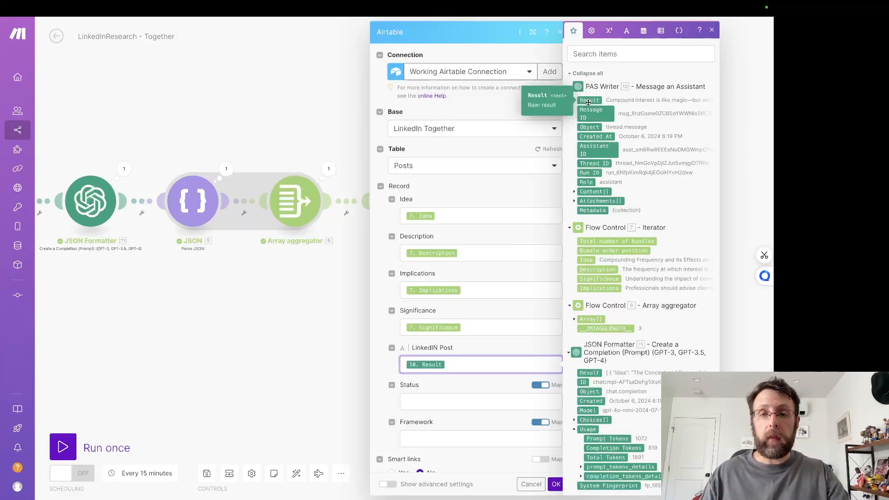
# Step: Set the record's Framework to Problem-Agitate-Solve and Status to Ready for Review, and save the module settings
pyautogui.click(483, 385)
pyautogui.scroll(-2, 483, 385)
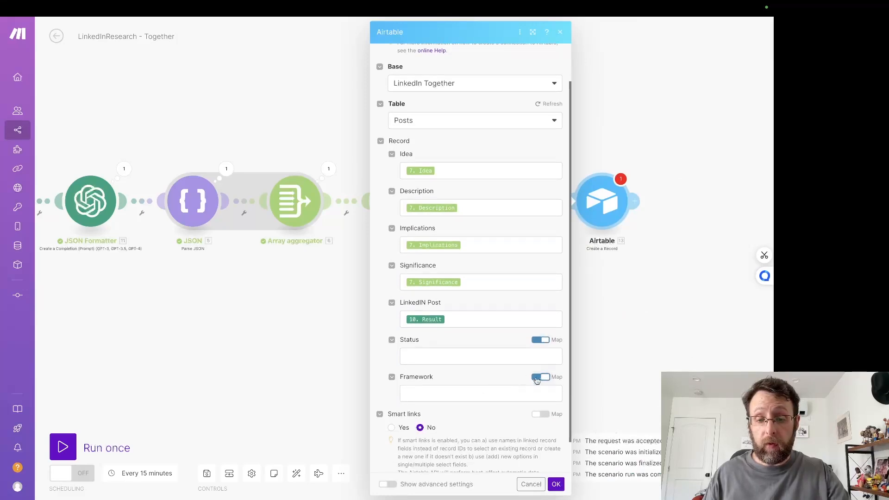
pyautogui.click(517, 395)
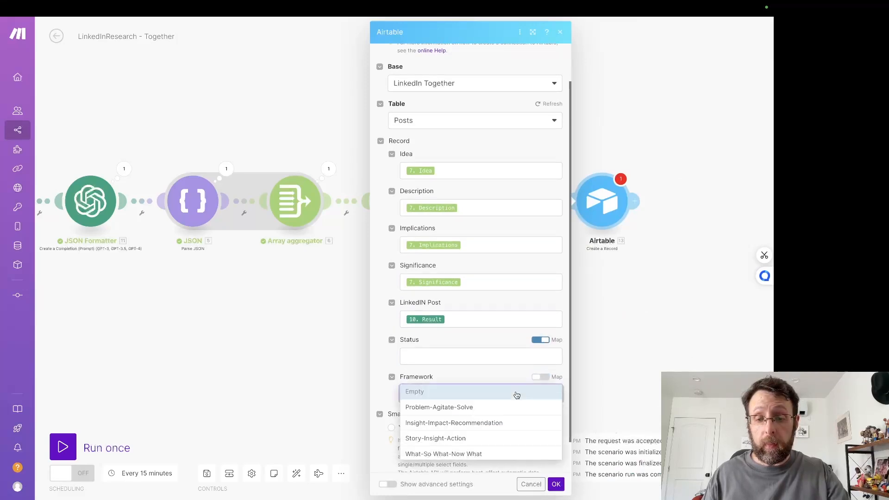
pyautogui.click(486, 407)
pyautogui.click(547, 340)
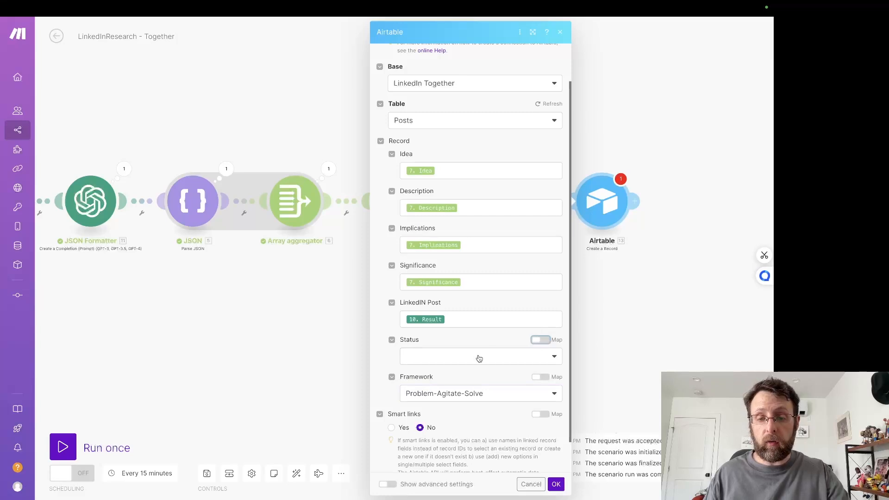
pyautogui.click(479, 359)
pyautogui.click(431, 402)
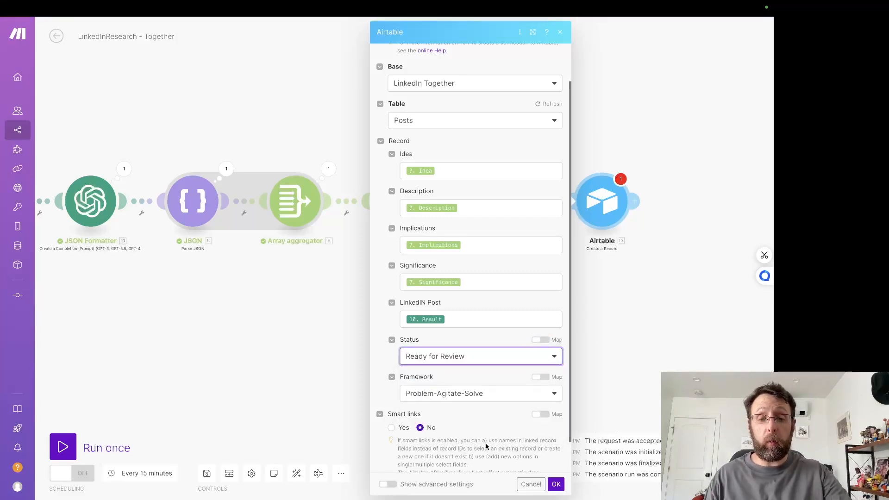
pyautogui.scroll(-1, 486, 443)
pyautogui.click(556, 484)
# Step: Add an Airtable Update a Record module after Create a Record, using the LinkedIn Together base and Topics table
pyautogui.moveTo(679, 274); pyautogui.dragTo(512, 301)
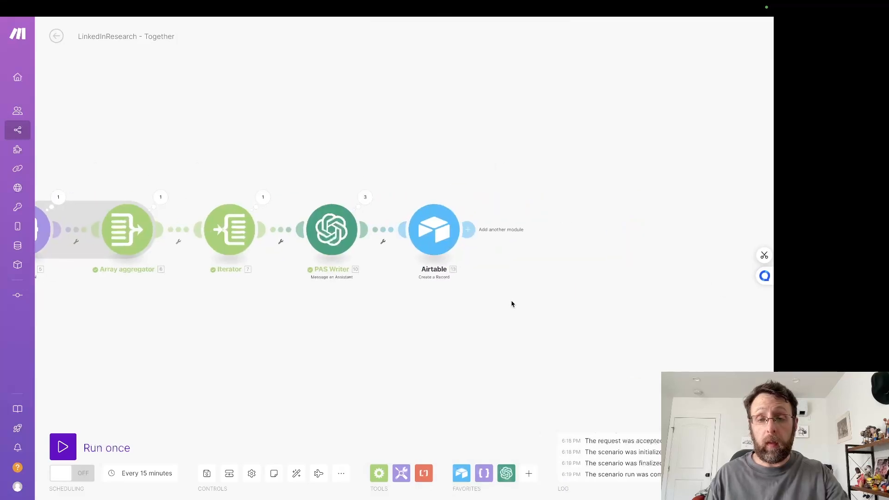
pyautogui.click(474, 234)
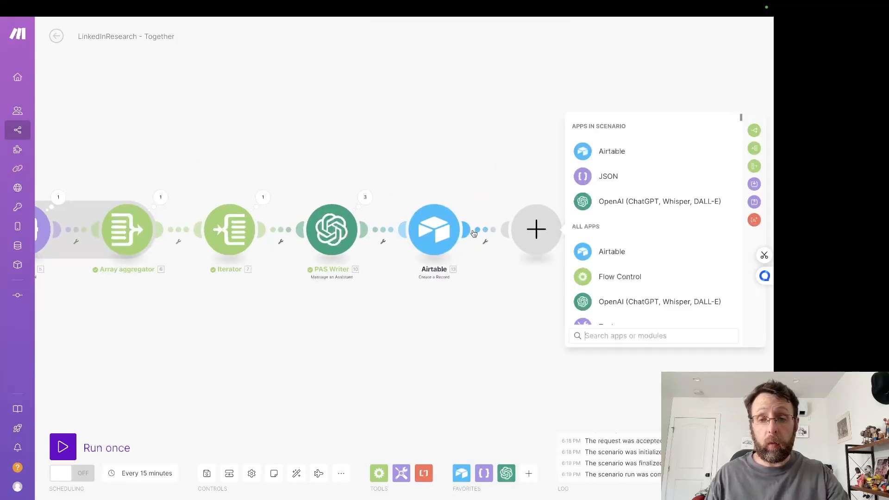
pyautogui.click(589, 255)
pyautogui.click(597, 280)
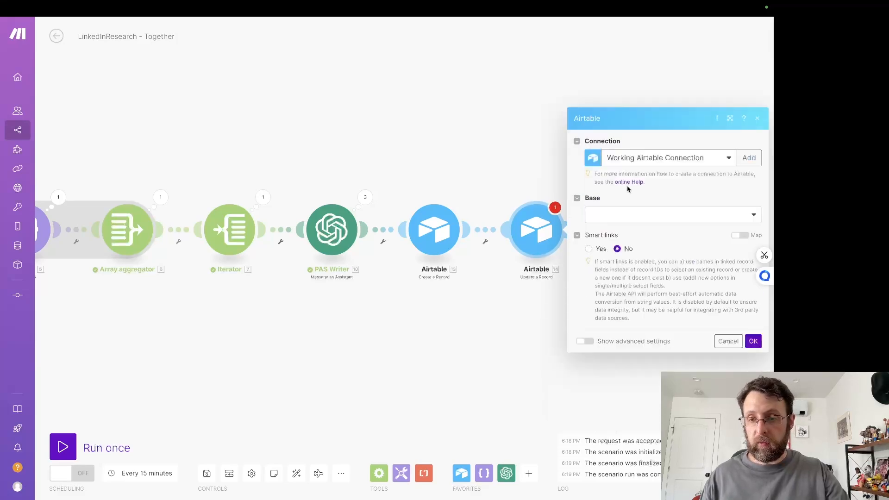
pyautogui.click(627, 213)
pyautogui.click(602, 305)
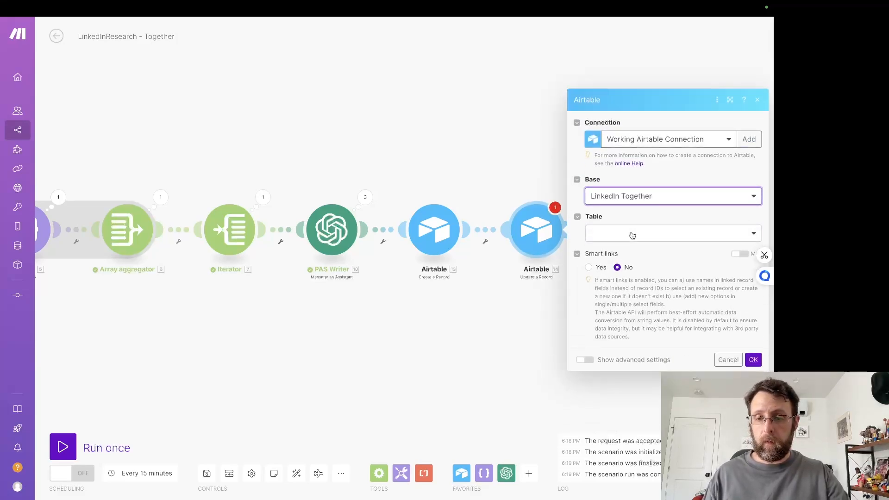
pyautogui.click(631, 235)
pyautogui.click(611, 250)
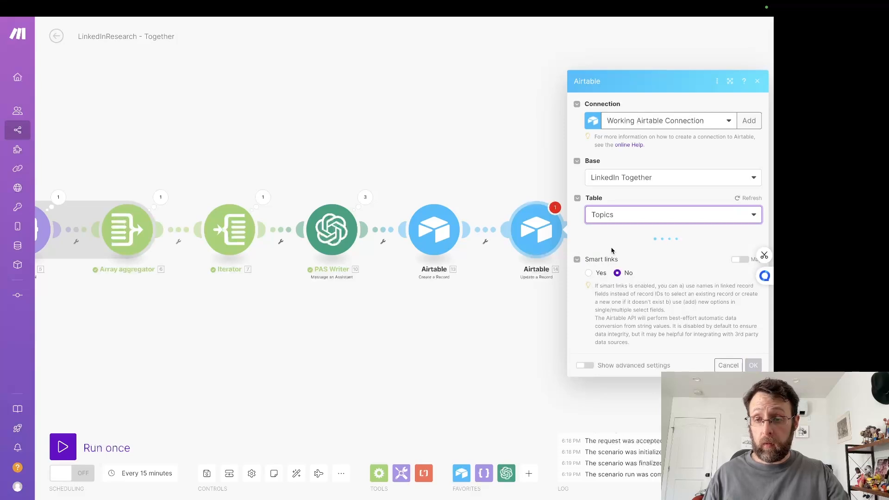
pyautogui.click(669, 202)
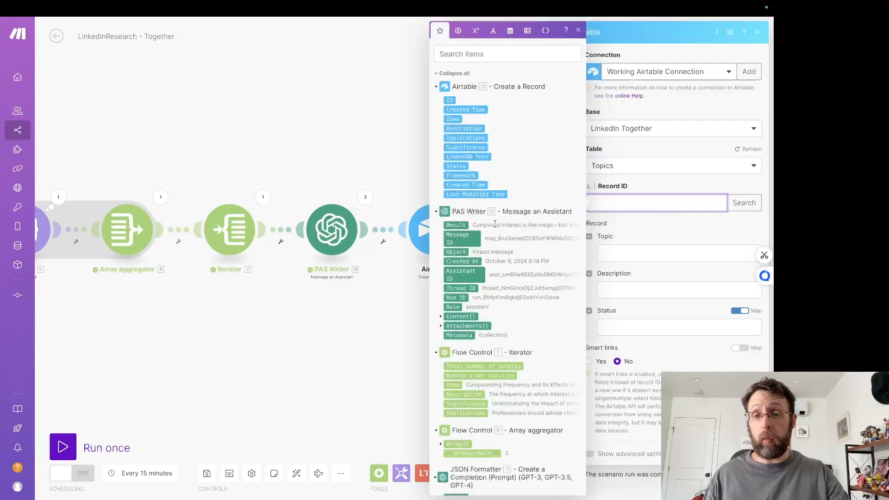
pyautogui.scroll(-5, 484, 284)
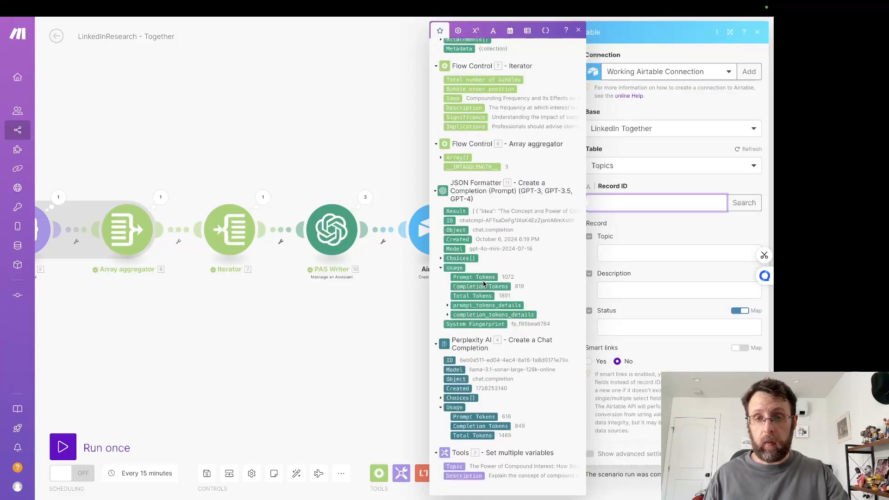
pyautogui.click(249, 323)
# Step: Connect the detached Airtable Search Records module in front of the Tools module and auto-align the scenario
pyautogui.moveTo(250, 322); pyautogui.dragTo(582, 343)
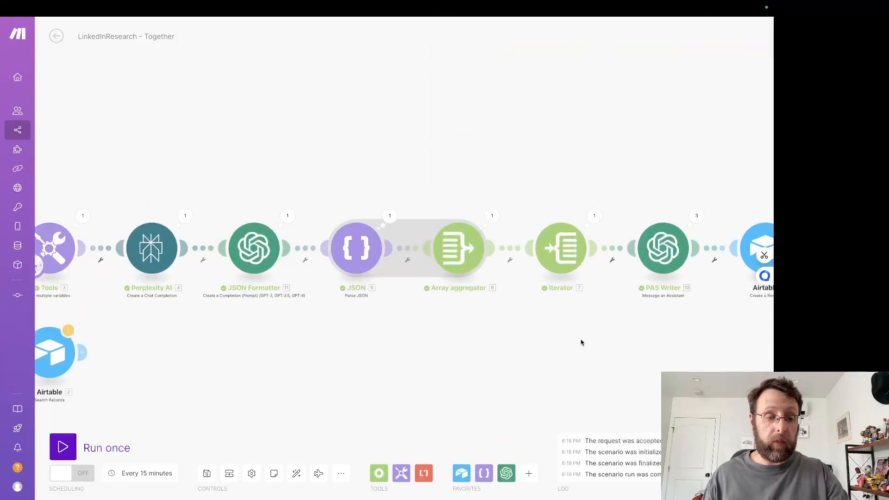
pyautogui.moveTo(478, 353); pyautogui.dragTo(773, 358)
pyautogui.moveTo(345, 362); pyautogui.dragTo(256, 261)
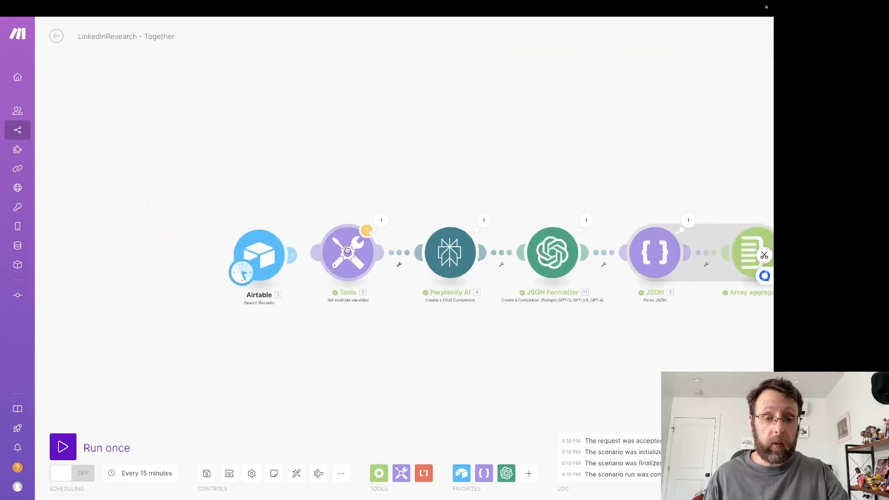
pyautogui.moveTo(348, 250); pyautogui.dragTo(335, 251)
pyautogui.click(296, 474)
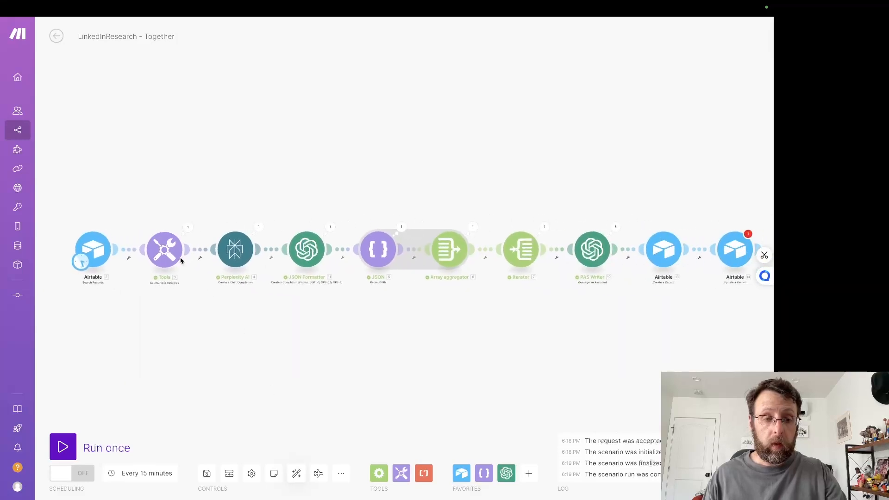
# Step: Run only the Airtable Search Records module and examine the record ID in its output bundle
pyautogui.rightClick(88, 244)
pyautogui.click(122, 263)
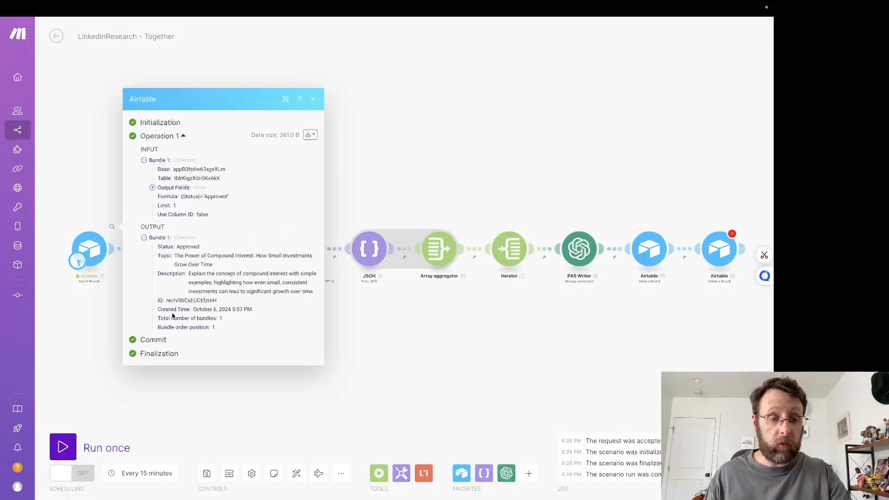
pyautogui.doubleClick(168, 300)
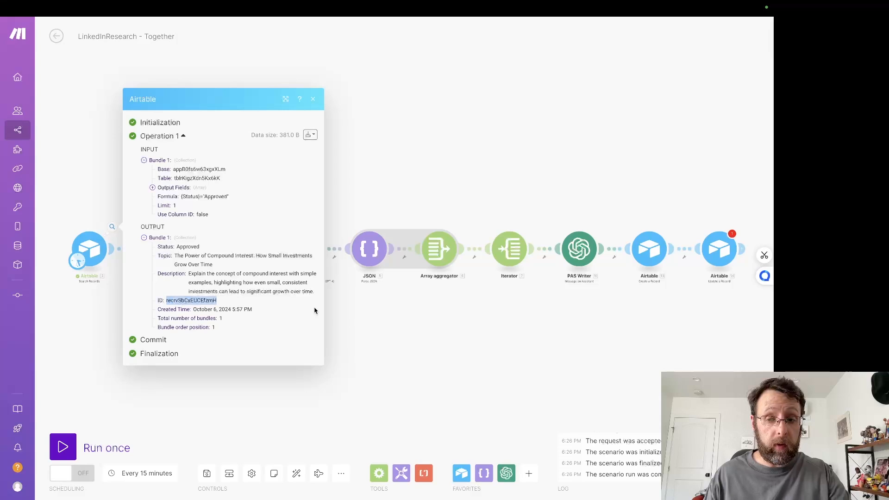
# Step: Look through the mappable items for a topic record ID to use in the Update a Record module's Record ID
pyautogui.click(599, 360)
pyautogui.click(713, 248)
pyautogui.click(542, 204)
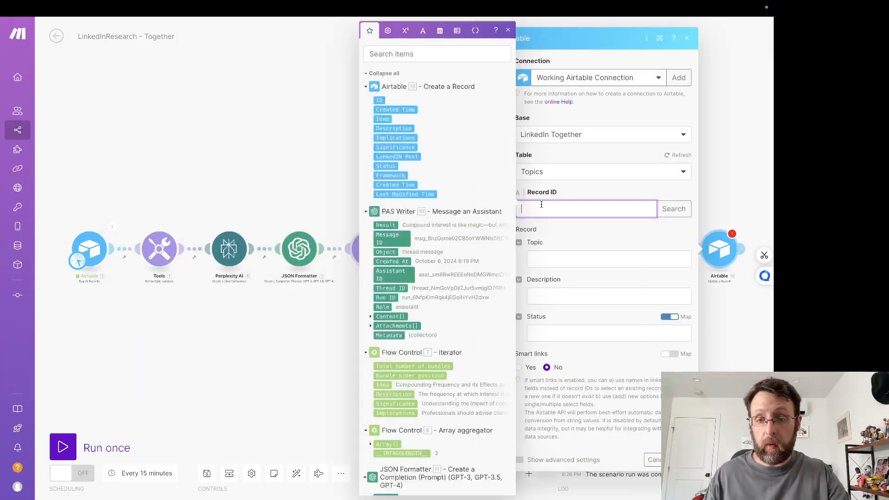
pyautogui.scroll(-5, 378, 315)
pyautogui.scroll(5, 380, 317)
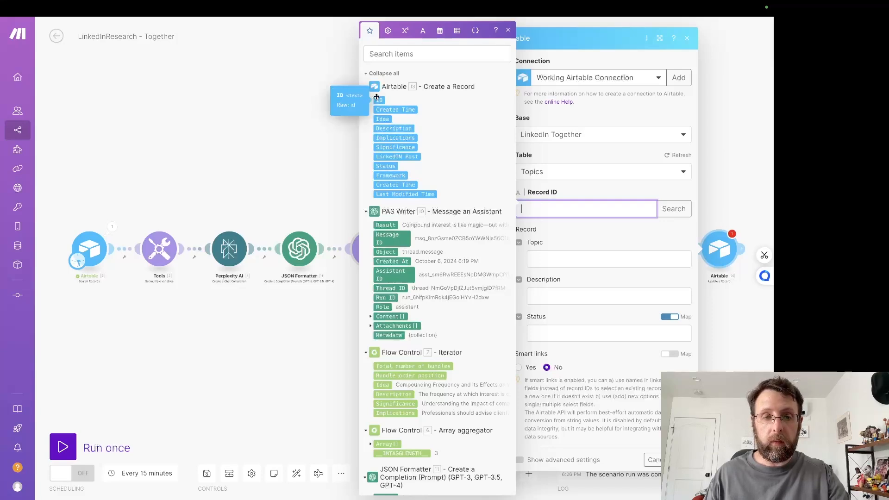
pyautogui.click(260, 109)
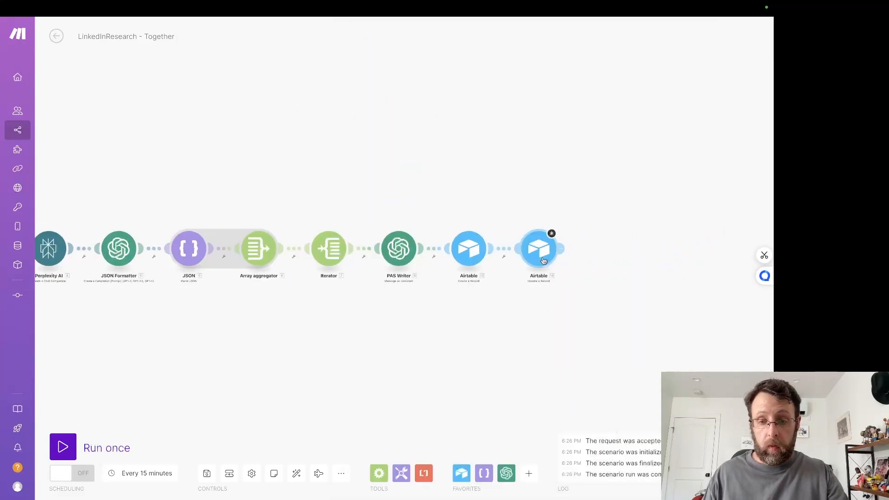
# Step: Delete the last Airtable module and add a fresh Airtable Update a Record module after Create a Record
pyautogui.rightClick(545, 254)
pyautogui.click(593, 357)
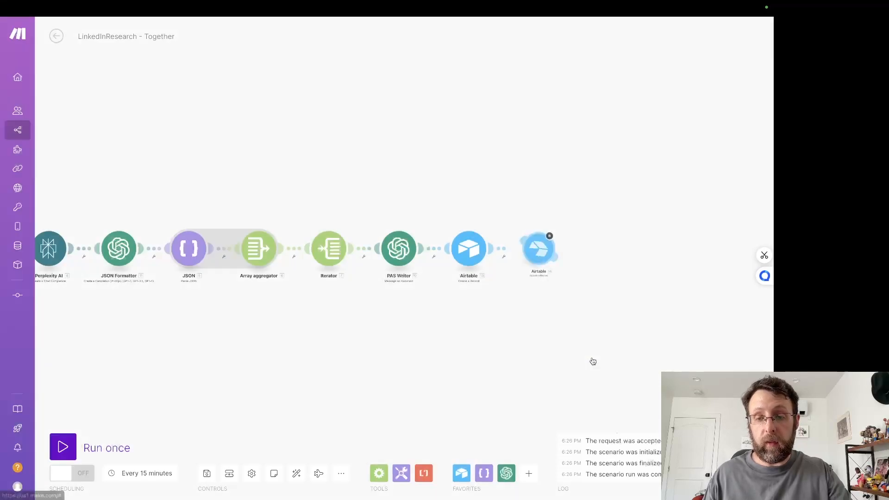
pyautogui.click(538, 248)
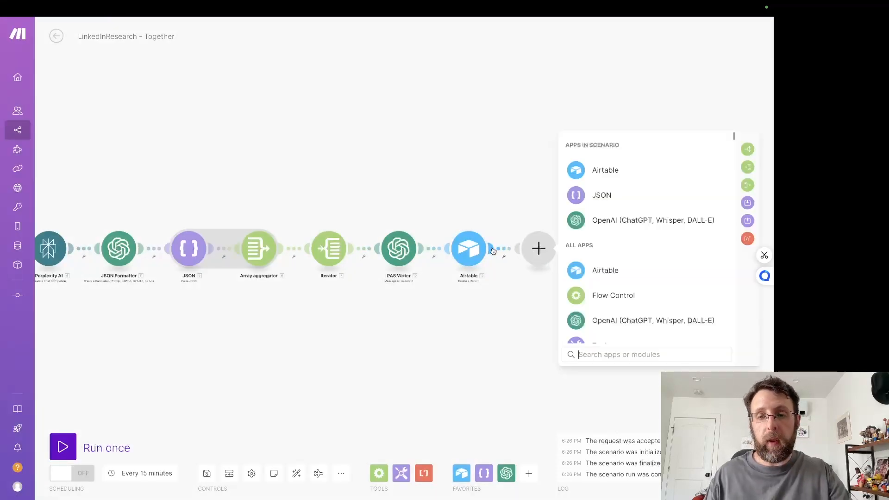
pyautogui.click(590, 174)
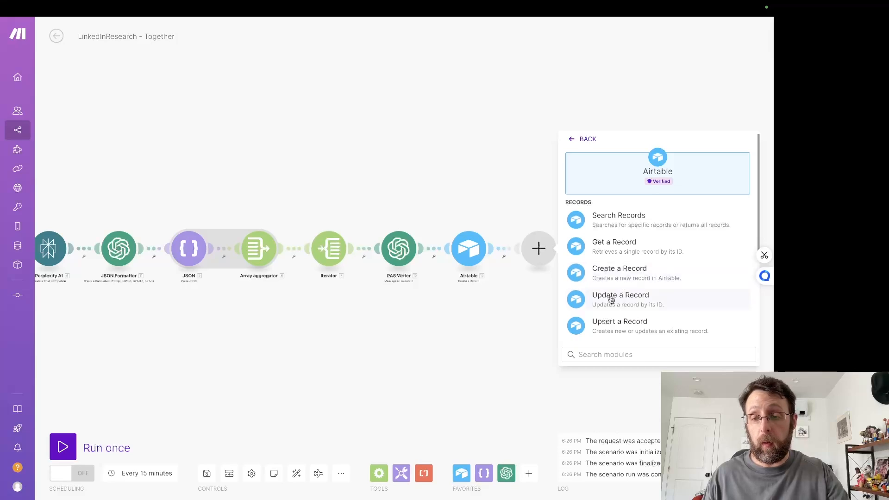
pyautogui.click(610, 298)
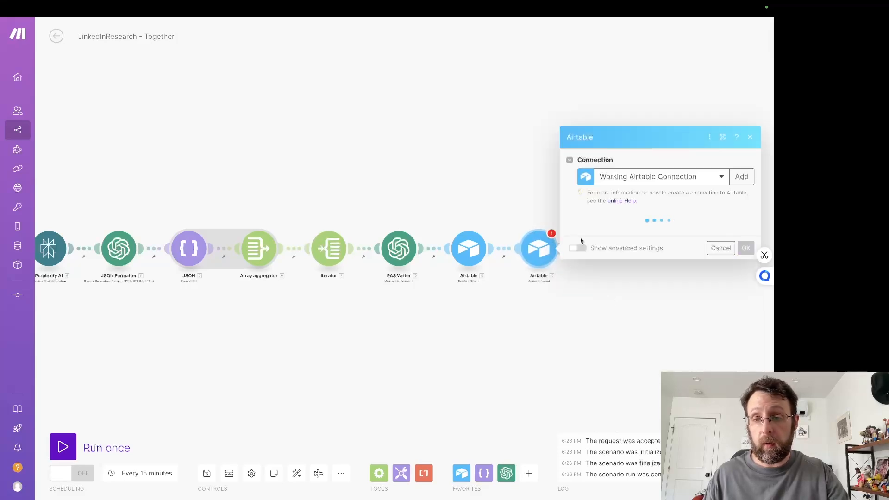
# Step: Set the new Update a Record module to the LinkedIn Together base and the Topics table
pyautogui.click(602, 236)
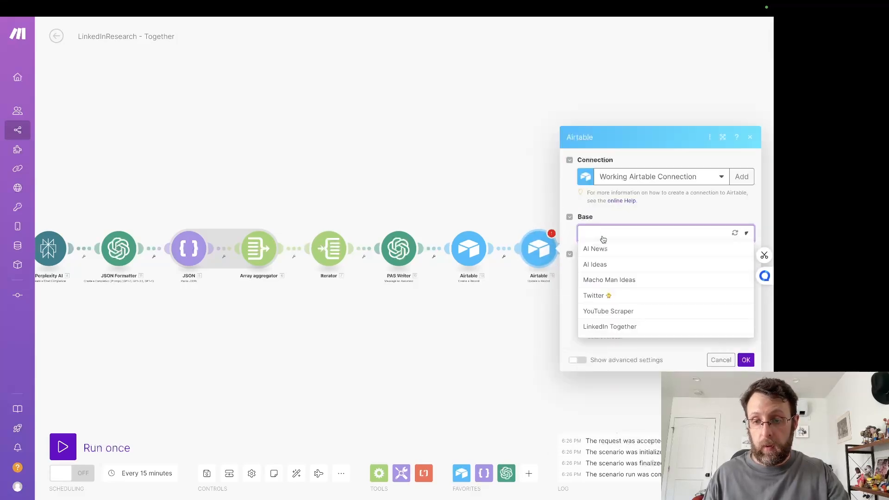
pyautogui.click(595, 326)
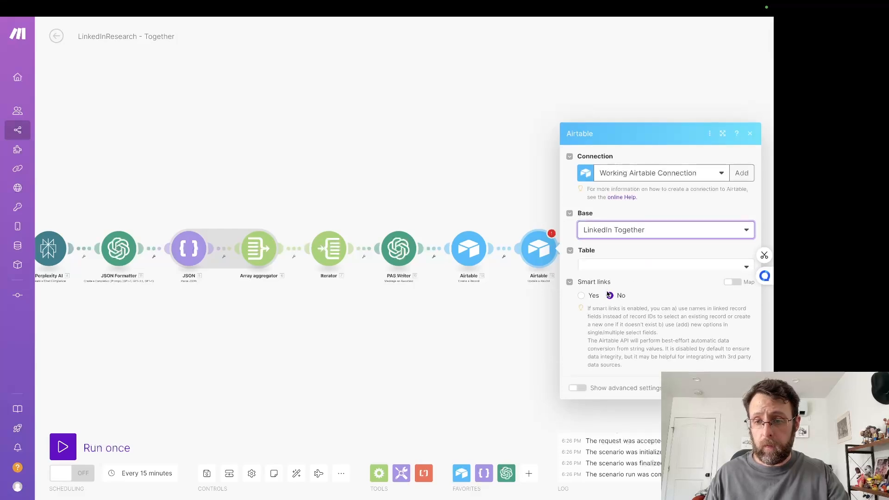
pyautogui.click(630, 252)
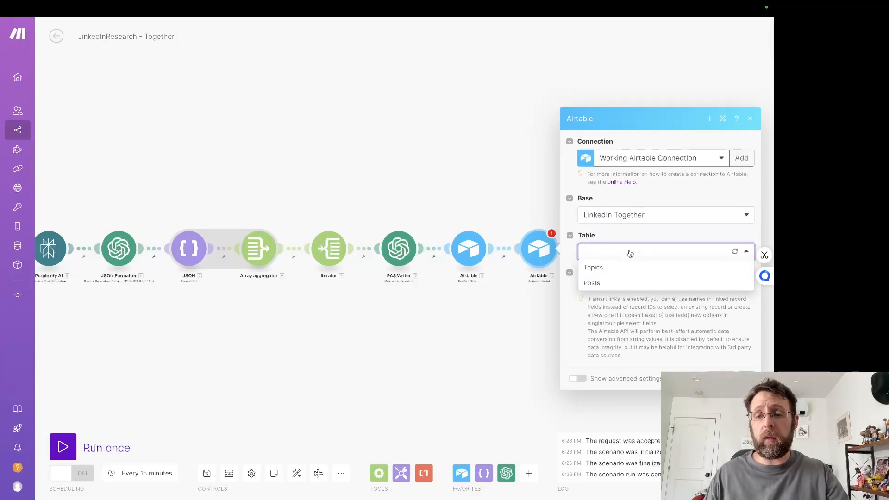
pyautogui.click(608, 266)
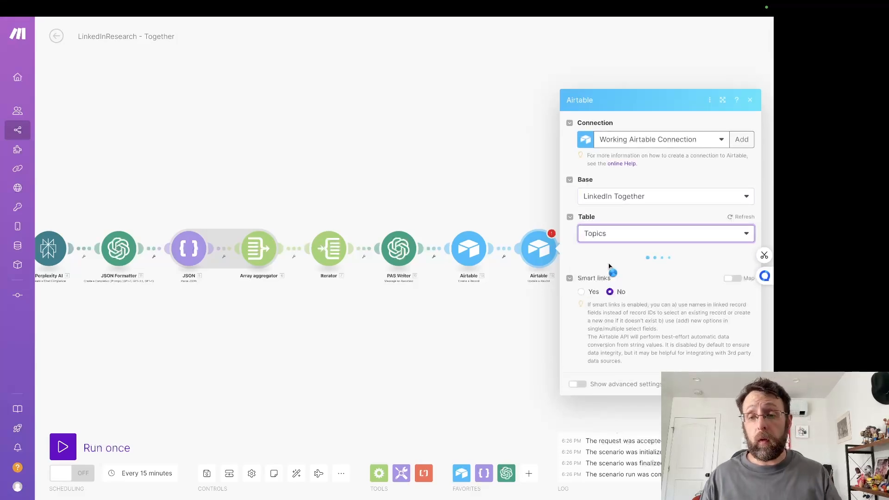
# Step: Map the Update a Record module's Record ID to the Search Records ID and set Status to Researched
pyautogui.click(638, 206)
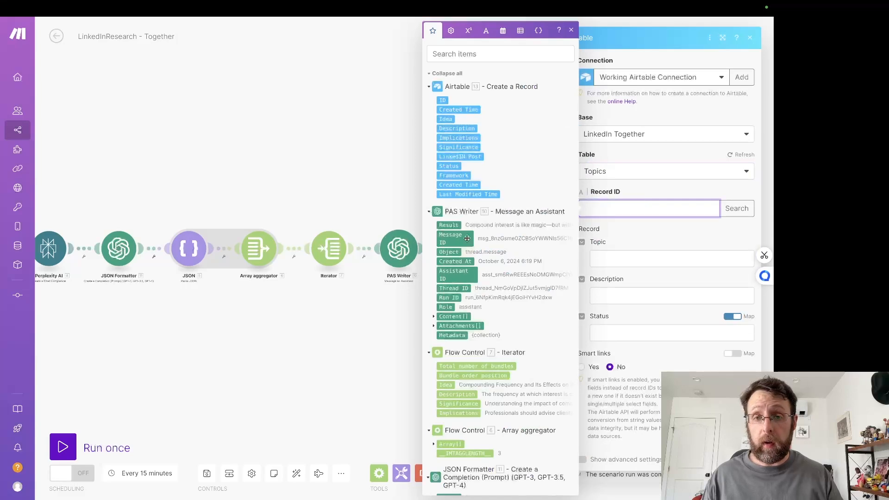
pyautogui.scroll(-10, 560, 372)
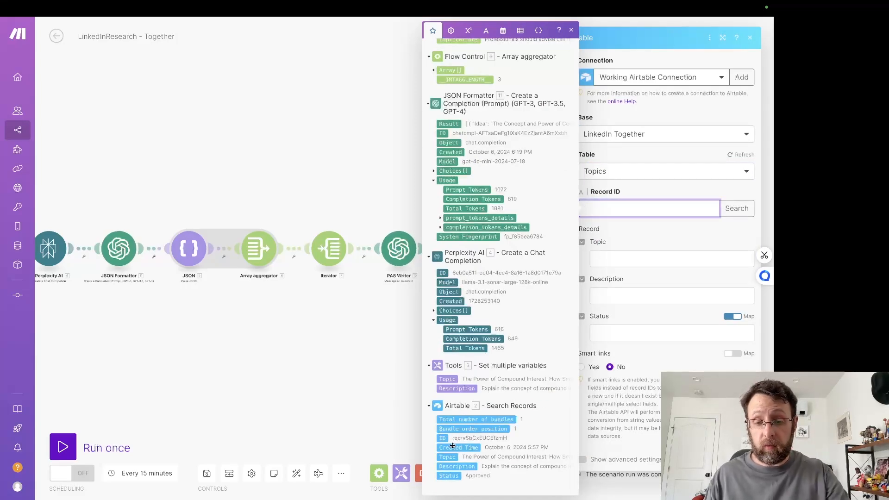
pyautogui.click(443, 438)
pyautogui.click(694, 319)
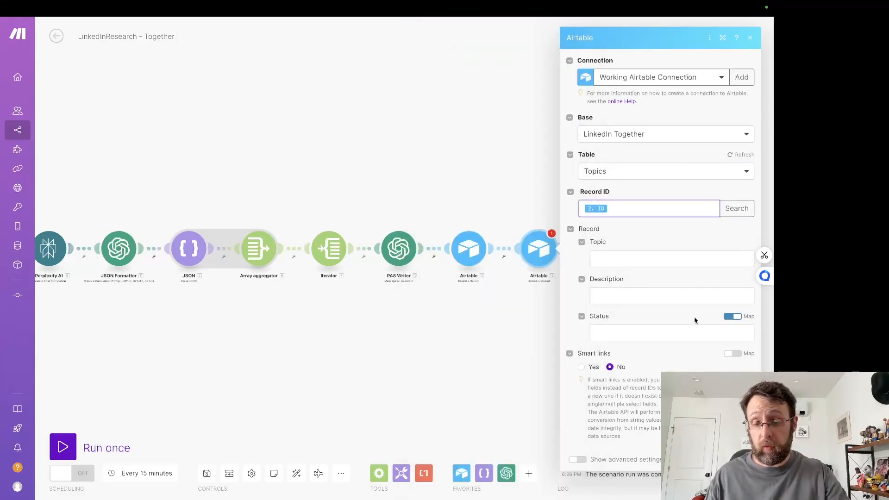
pyautogui.click(733, 316)
pyautogui.click(607, 342)
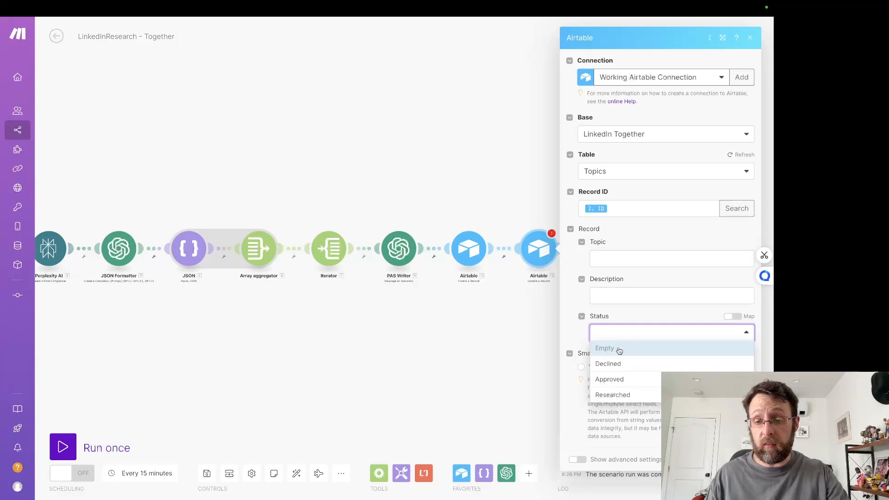
pyautogui.click(609, 393)
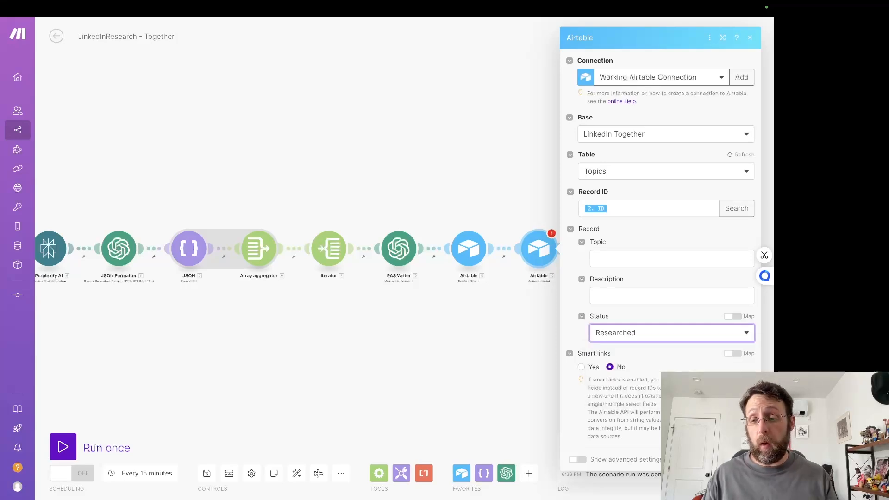
pyautogui.click(470, 367)
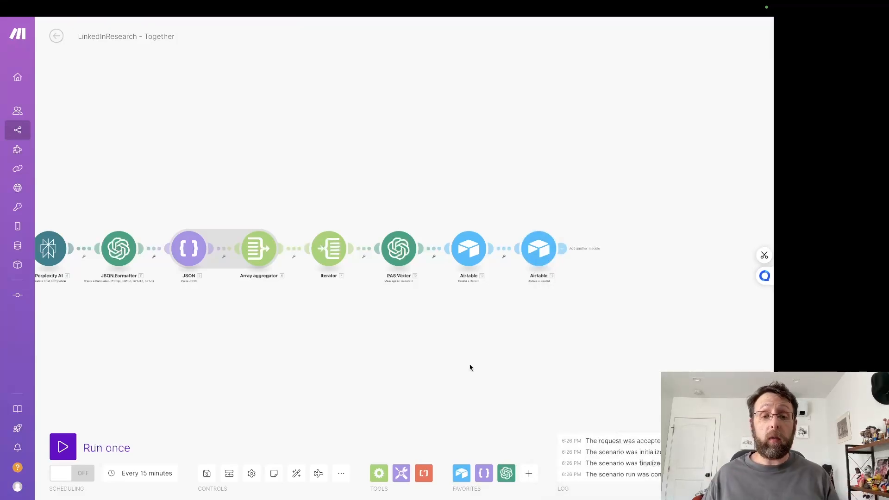
# Step: Replace the hardcoded Topic and Description values in the Tools module with the Topic and Description fields from Airtable Search Records
pyautogui.moveTo(470, 366); pyautogui.dragTo(621, 365)
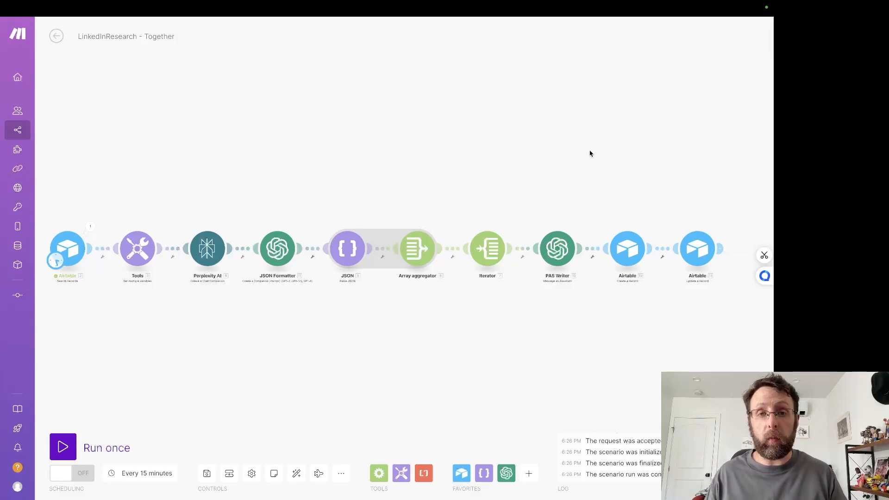
pyautogui.moveTo(451, 139); pyautogui.dragTo(467, 139)
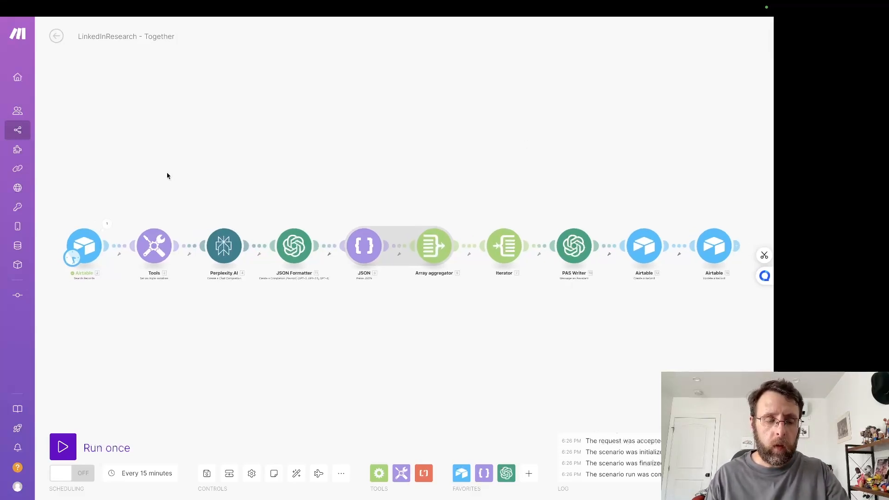
pyautogui.click(148, 247)
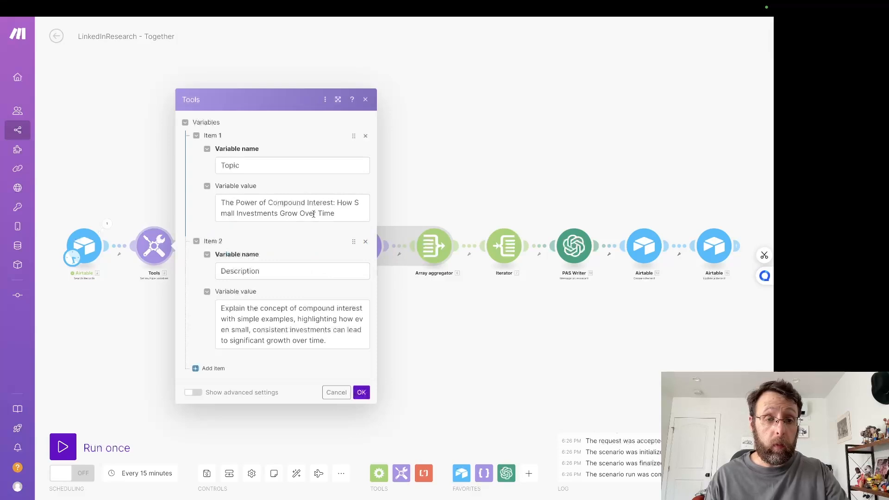
pyautogui.moveTo(337, 214); pyautogui.dragTo(161, 186)
pyautogui.press('BackSpace')
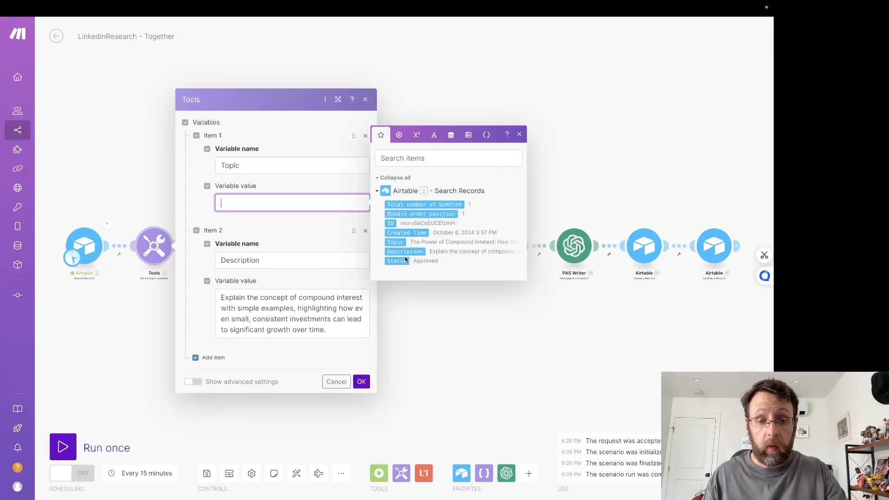
pyautogui.click(395, 241)
pyautogui.moveTo(328, 329); pyautogui.dragTo(248, 272)
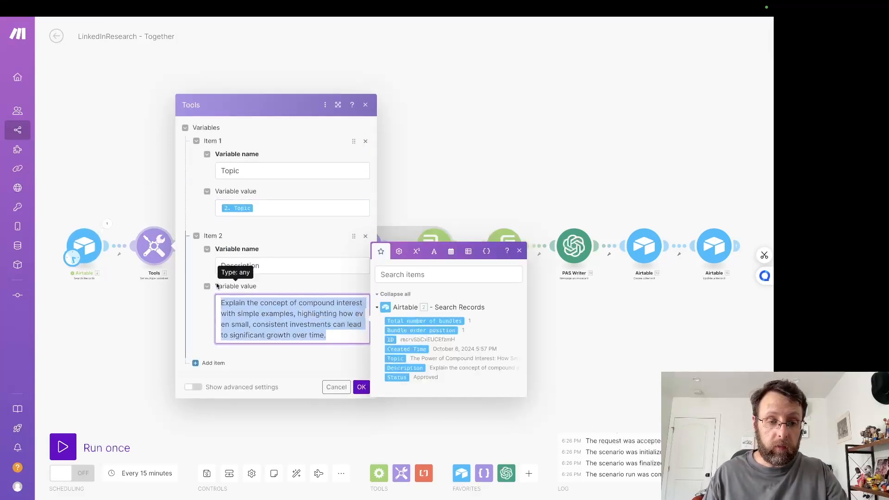
pyautogui.press('BackSpace')
pyautogui.click(417, 355)
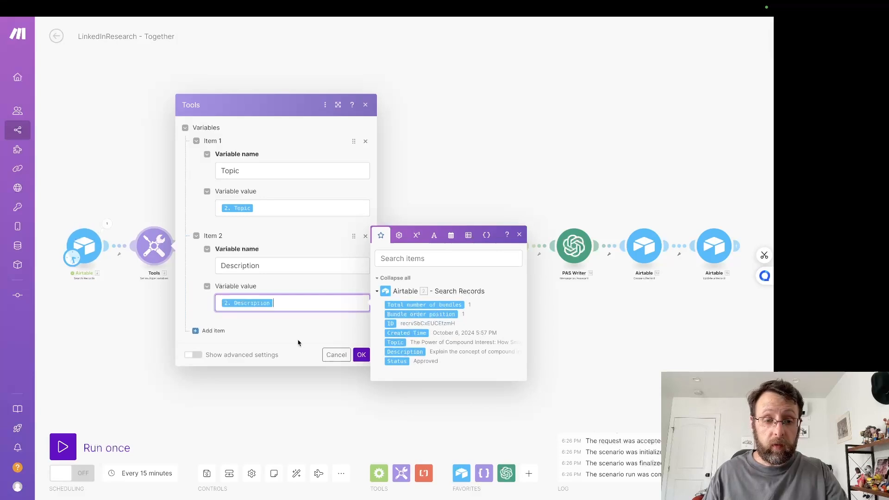
pyautogui.click(298, 342)
pyautogui.click(361, 354)
# Step: Set the Airtable Search Records limit to 2, then auto-align and save the scenario
pyautogui.click(84, 245)
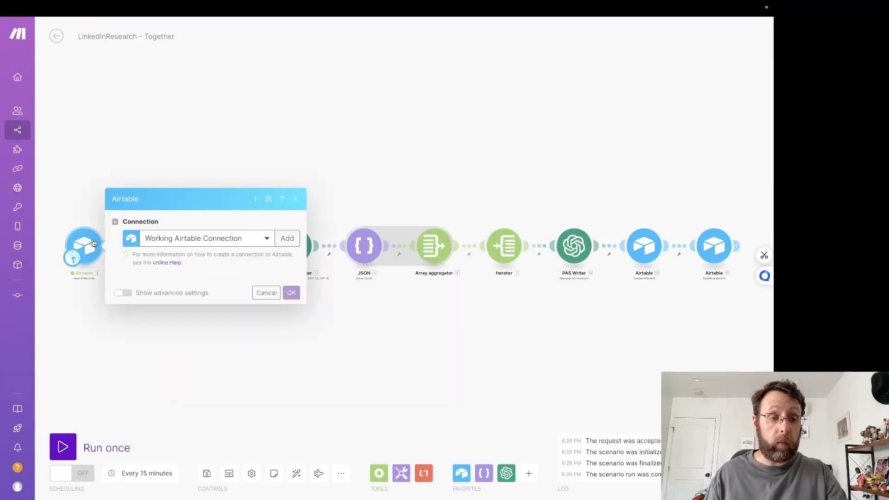
pyautogui.click(168, 373)
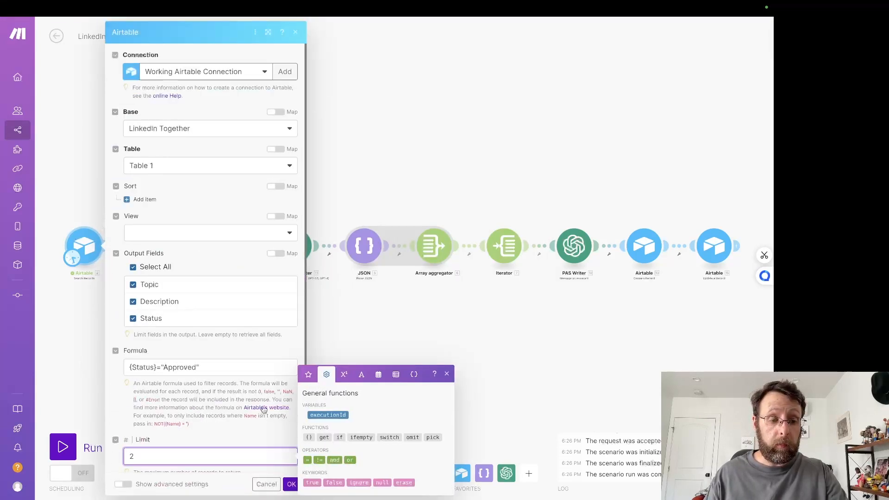
pyautogui.press('BackSpace')
pyautogui.write('2')
pyautogui.click(285, 483)
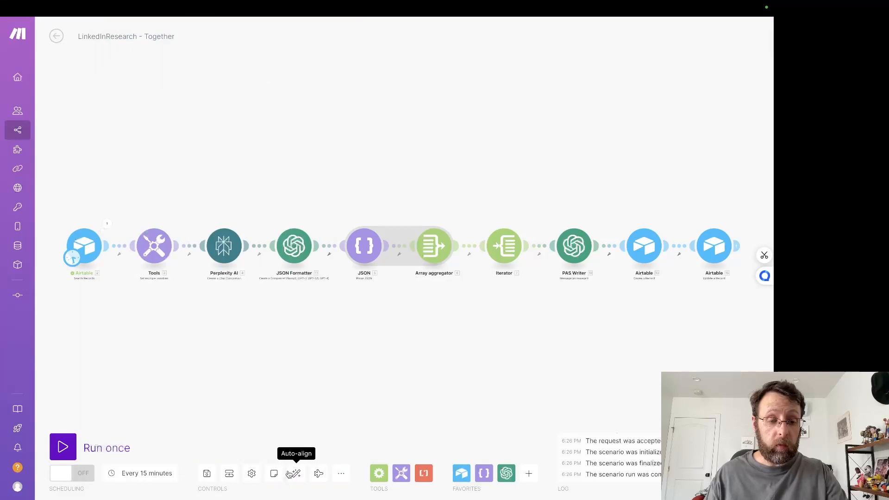
pyautogui.click(296, 473)
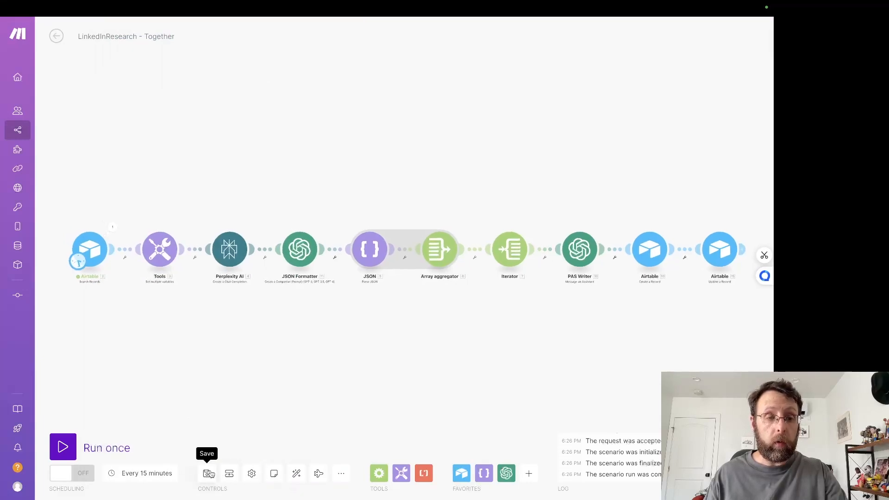
pyautogui.click(206, 473)
# Step: Switch to the LinkedIn Together base in Airtable and set the Diversification topic's Status to Approved in the Topics table
pyautogui.click(153, 26)
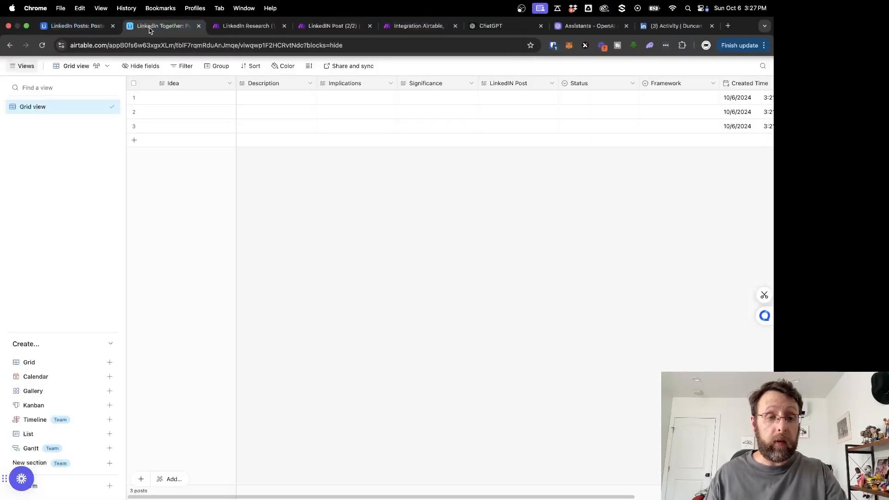
pyautogui.click(20, 48)
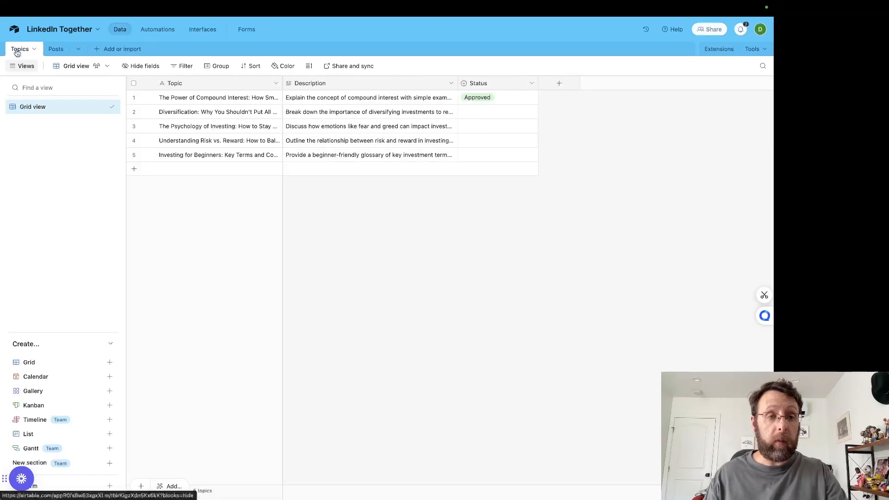
pyautogui.click(494, 116)
pyautogui.click(495, 118)
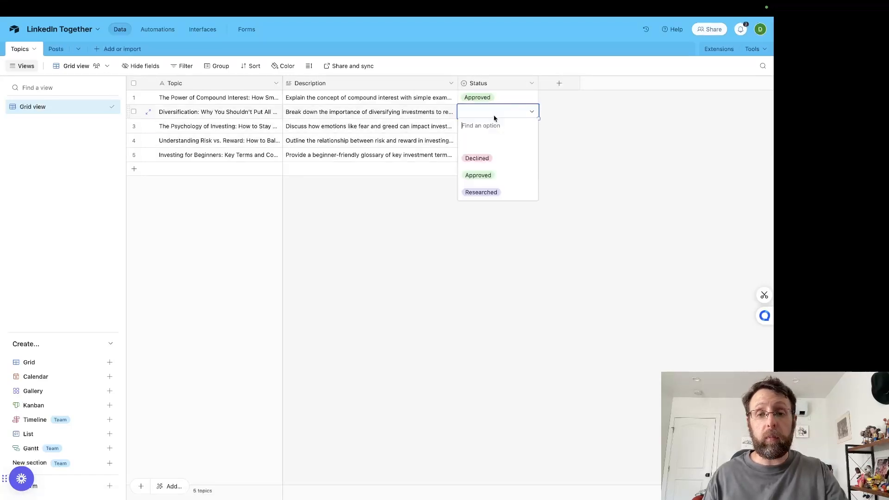
pyautogui.click(478, 175)
# Step: Delete the three empty records from the Posts table
pyautogui.click(56, 48)
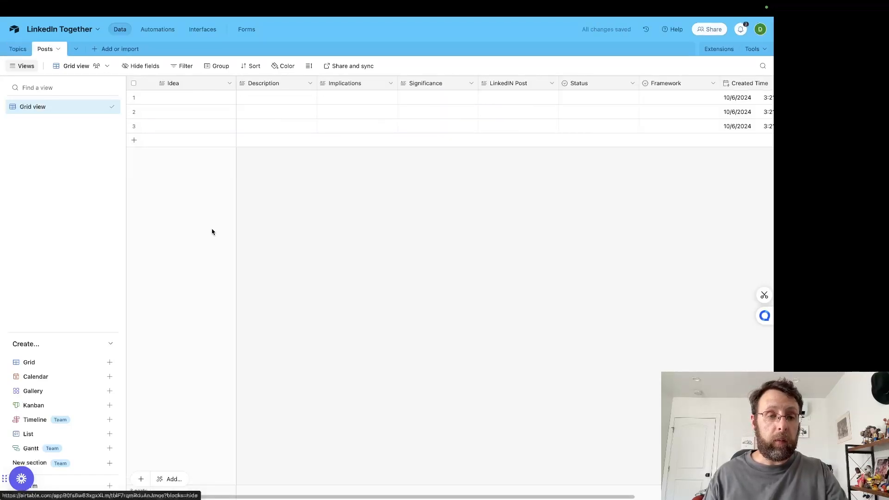
pyautogui.click(175, 127)
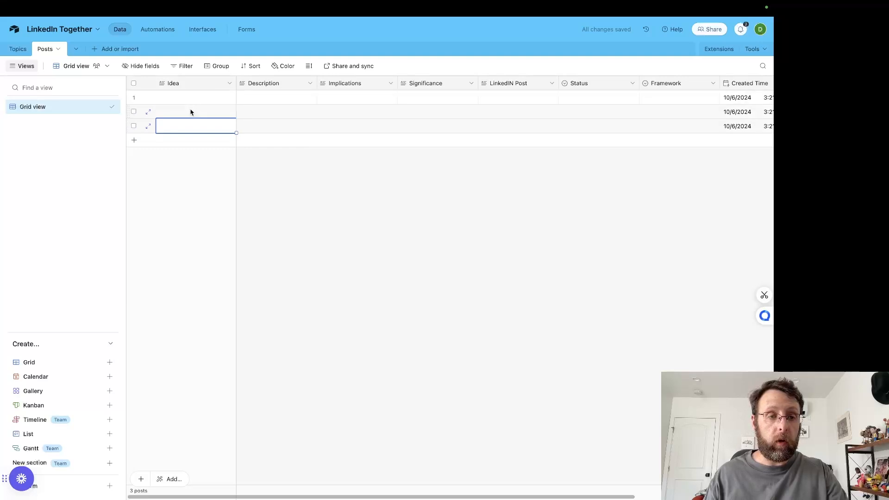
pyautogui.keyDown('shift'); pyautogui.click(207, 99); pyautogui.keyUp('shift')
pyautogui.rightClick(207, 99)
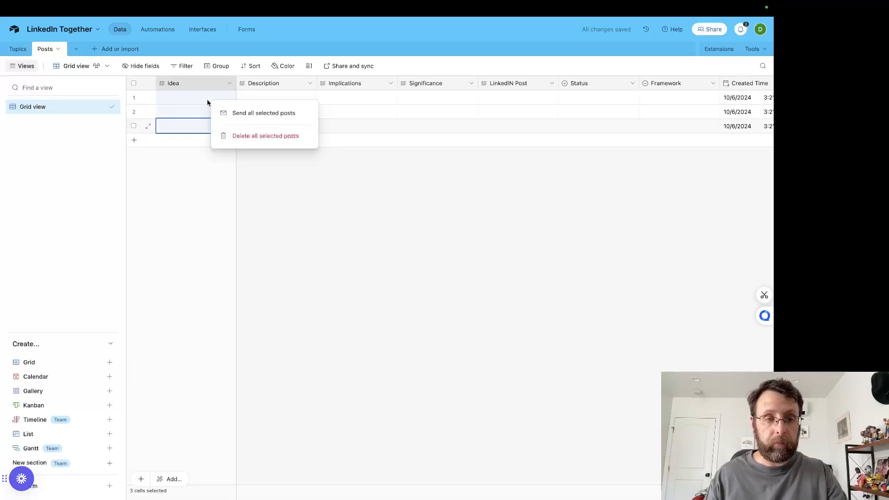
pyautogui.click(247, 136)
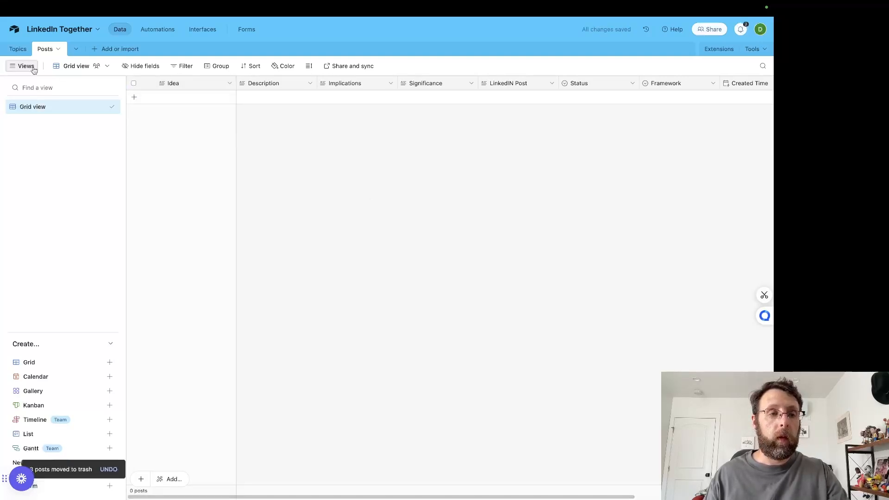
# Step: Check the approved rows in the Topics table, then switch back to Make and run the whole scenario once
pyautogui.click(15, 50)
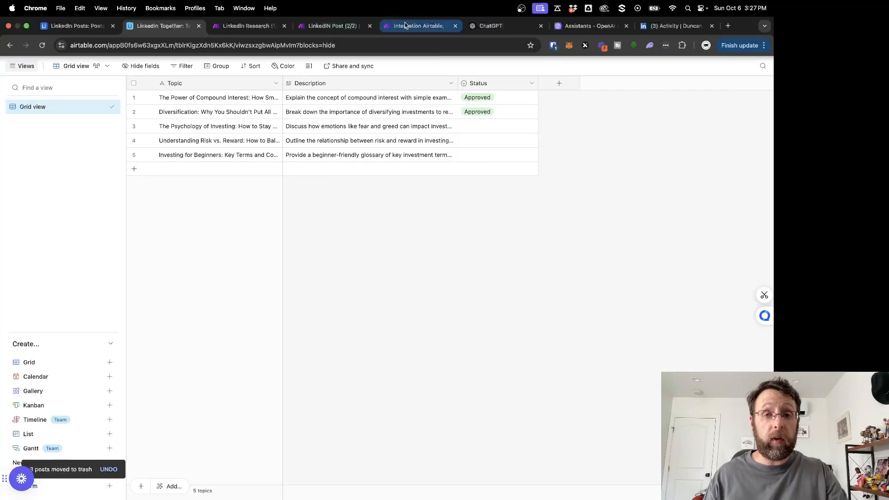
pyautogui.click(405, 26)
pyautogui.click(63, 446)
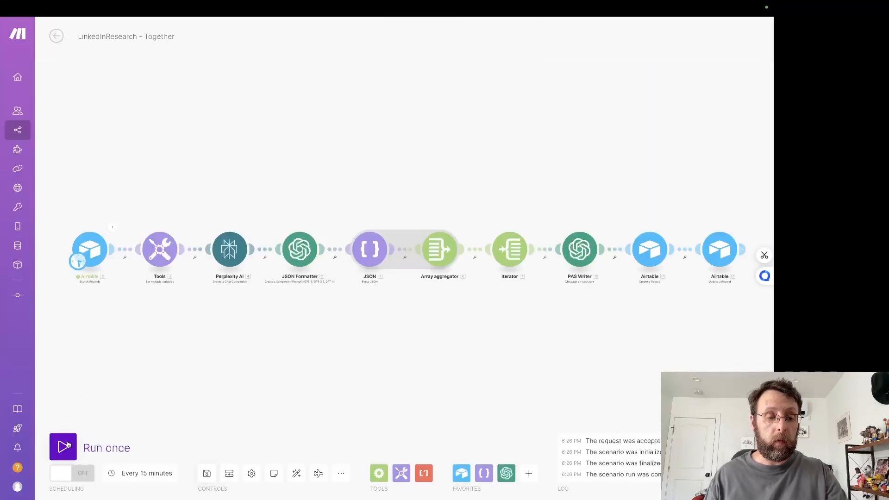
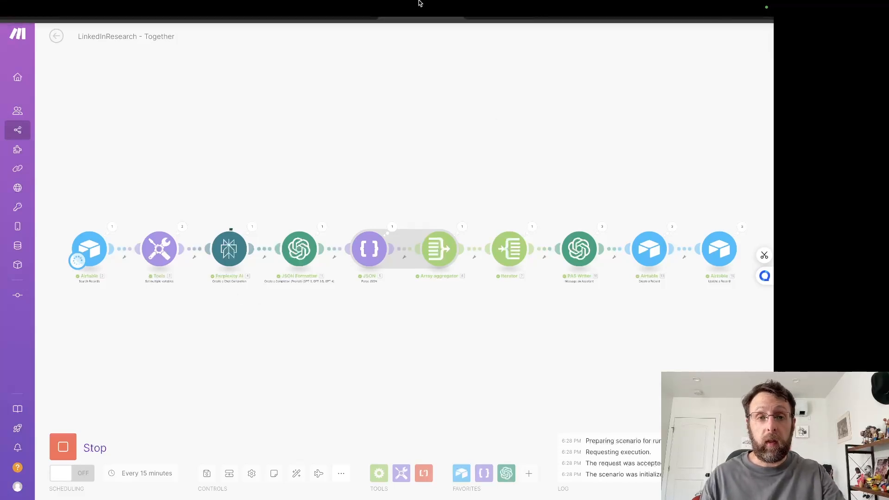
# Step: Switch to the LinkedIn Together base in Airtable and review the first generated record in the Posts table
pyautogui.click(162, 25)
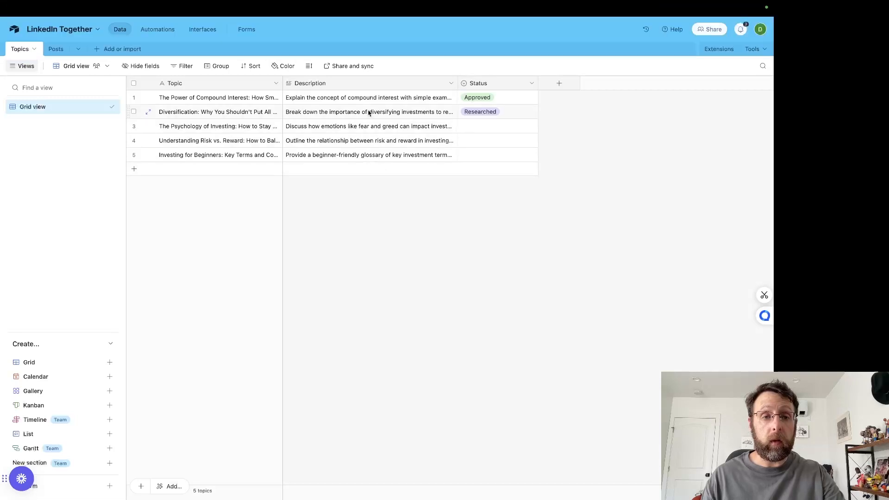
pyautogui.click(55, 49)
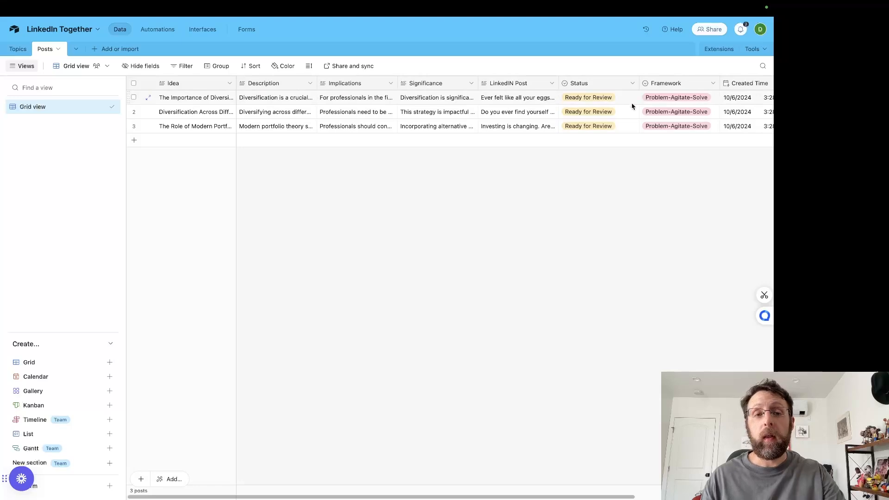
pyautogui.click(148, 97)
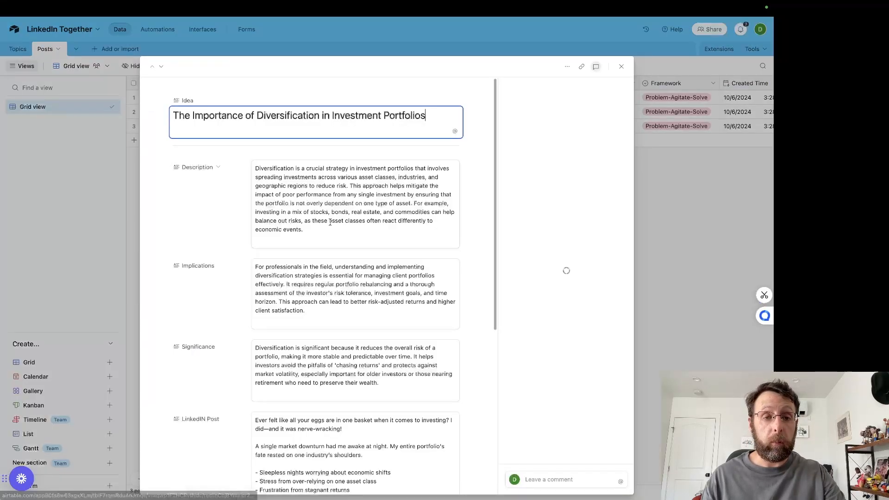
pyautogui.scroll(-5, 330, 223)
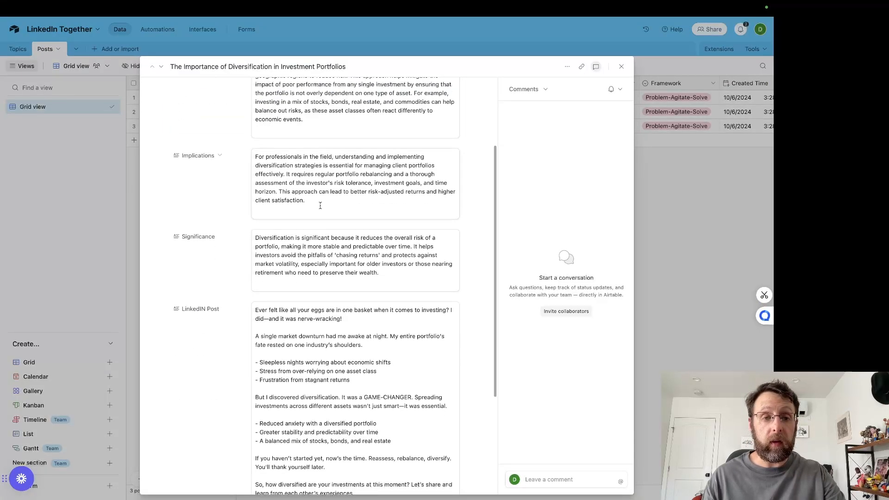
pyautogui.scroll(3, 320, 205)
pyautogui.scroll(-8, 308, 285)
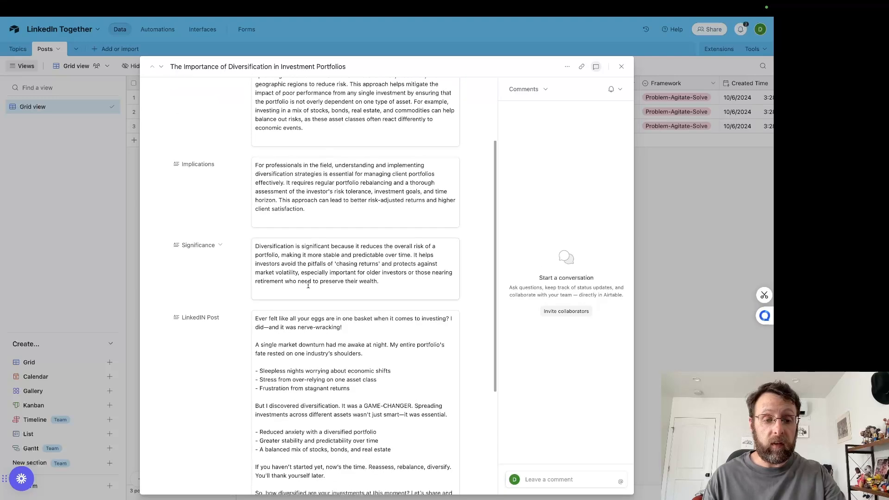
pyautogui.click(707, 269)
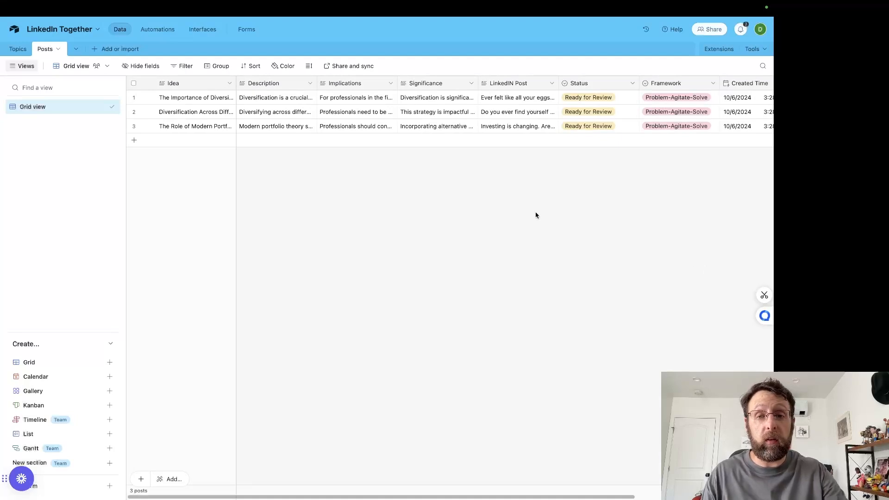
# Step: Switch back to the Make scenario and inspect the Result text in the JSON Formatter's Operation 2 output
pyautogui.moveTo(414, 4)
pyautogui.click(414, 33)
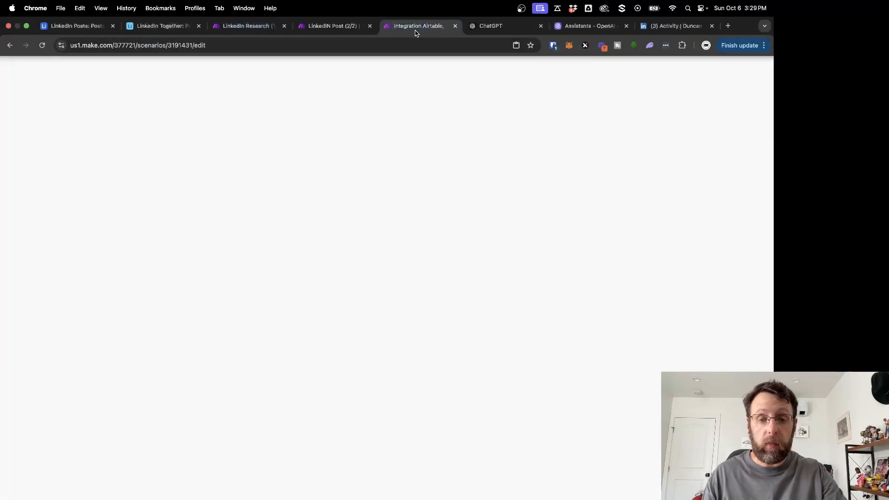
pyautogui.scroll(2, 365, 355)
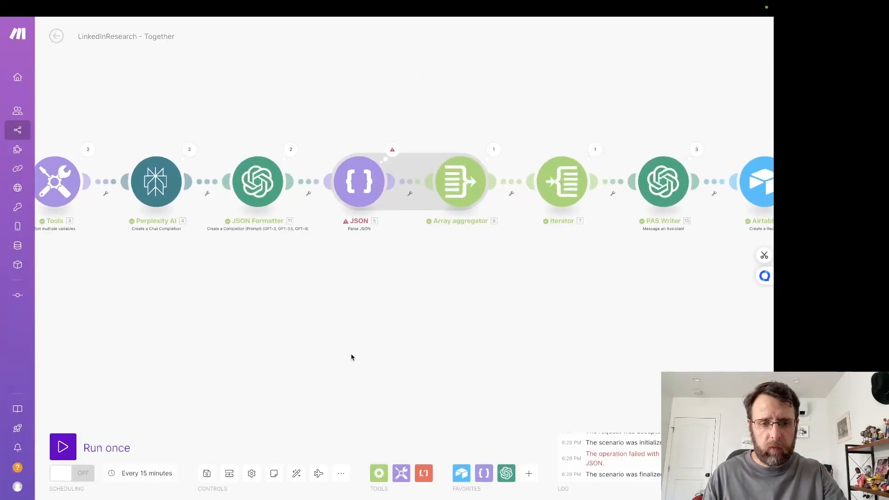
pyautogui.click(298, 147)
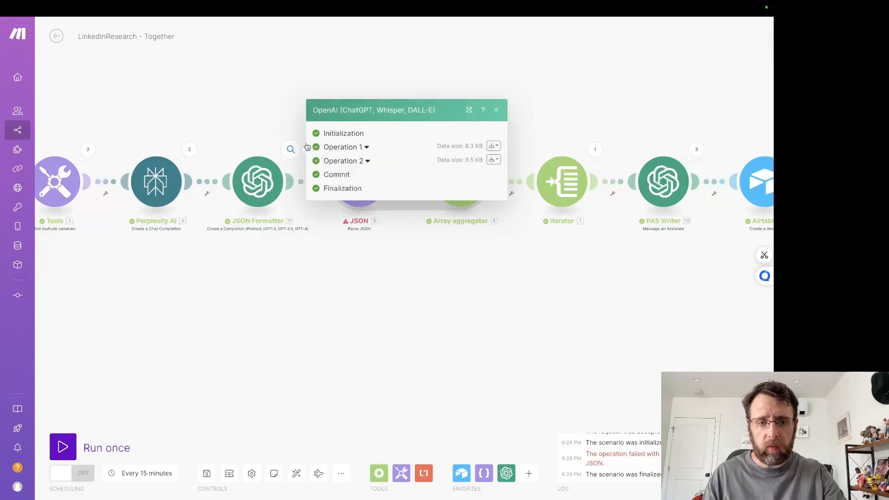
pyautogui.click(352, 159)
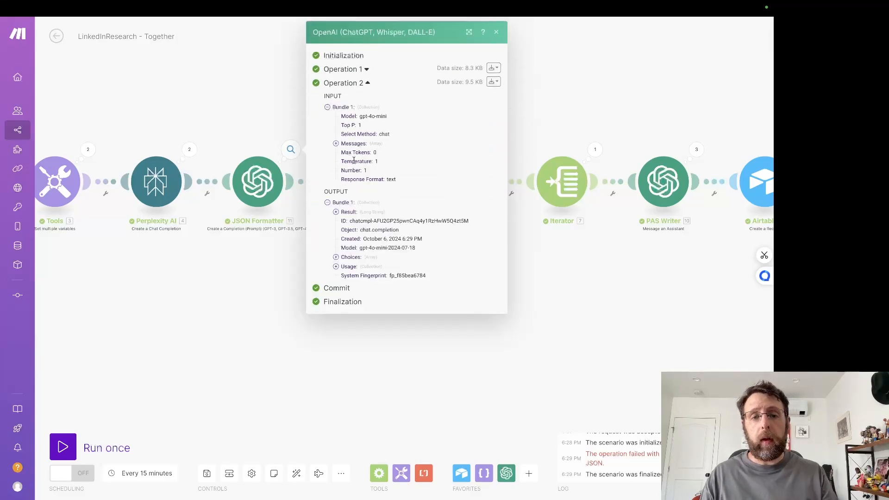
pyautogui.click(349, 212)
pyautogui.scroll(-15, 359, 263)
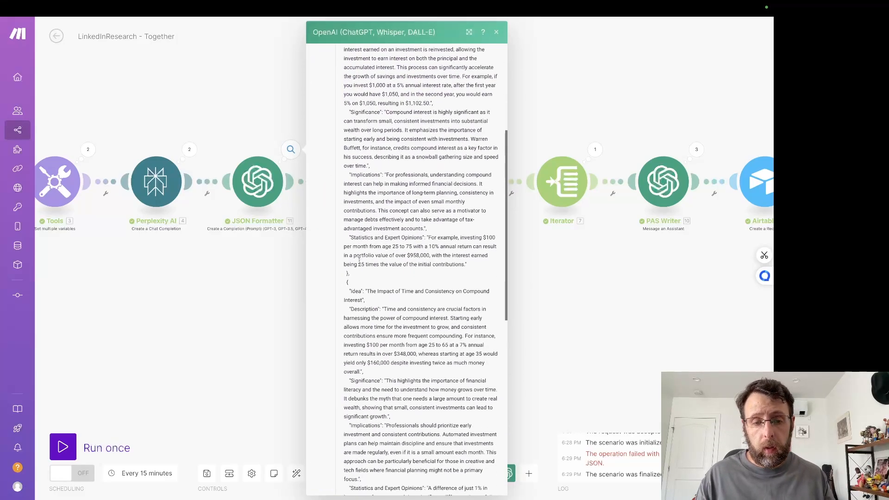
pyautogui.click(163, 324)
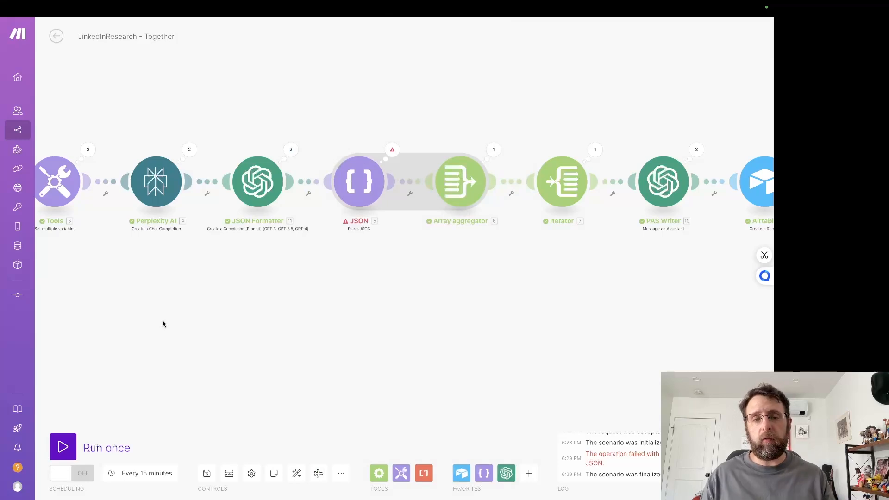
# Step: Run the whole scenario once more and stop the run while the PAS Writer is processing
pyautogui.scroll(-5, 163, 324)
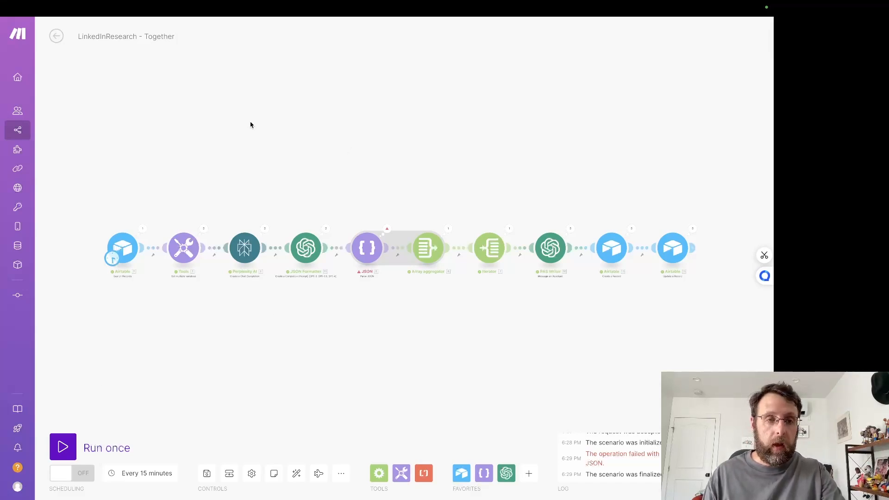
pyautogui.click(65, 447)
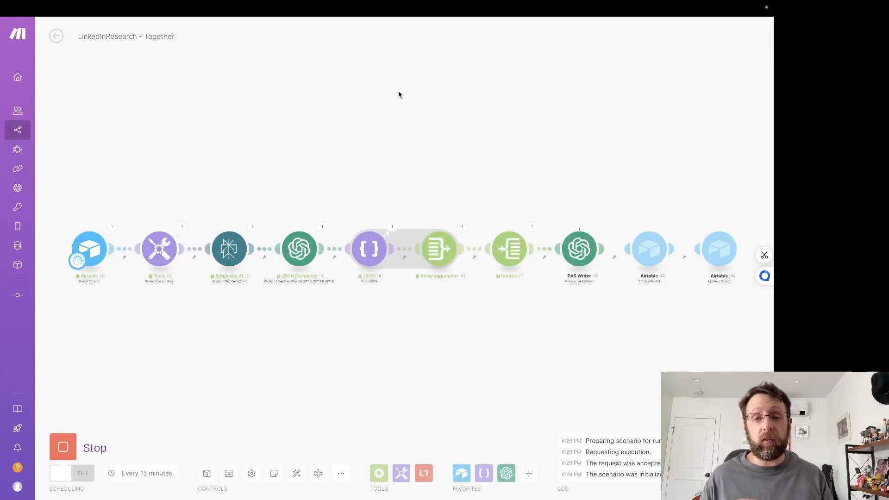
pyautogui.click(63, 446)
pyautogui.click(68, 446)
# Step: Move the PAS Writer and the two Airtable modules after it upward, and insert a router between the Iterator and PAS Writer
pyautogui.moveTo(629, 367); pyautogui.dragTo(454, 360)
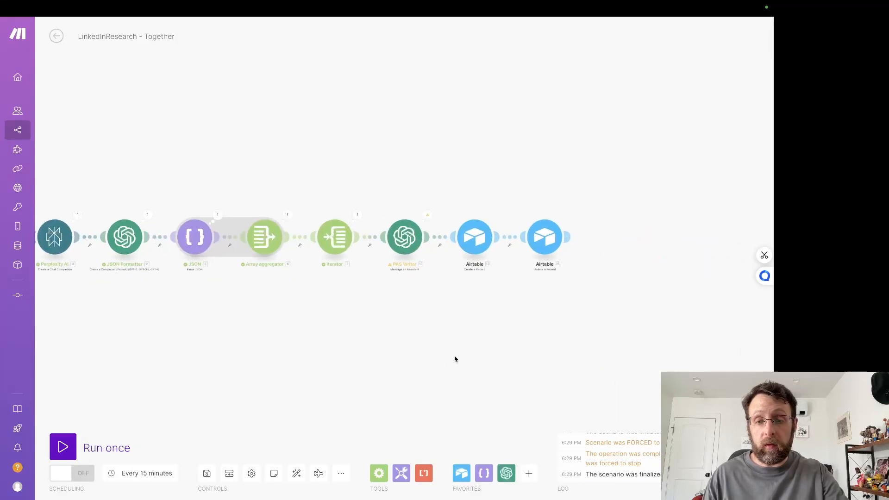
pyautogui.moveTo(379, 192)
pyautogui.mouseDown()
pyautogui.moveTo(568, 279)
pyautogui.moveTo(437, 193)
pyautogui.moveTo(661, 260)
pyautogui.mouseUp()
pyautogui.moveTo(466, 234)
pyautogui.mouseDown()
pyautogui.moveTo(487, 140)
pyautogui.moveTo(502, 169)
pyautogui.moveTo(476, 152)
pyautogui.mouseUp()
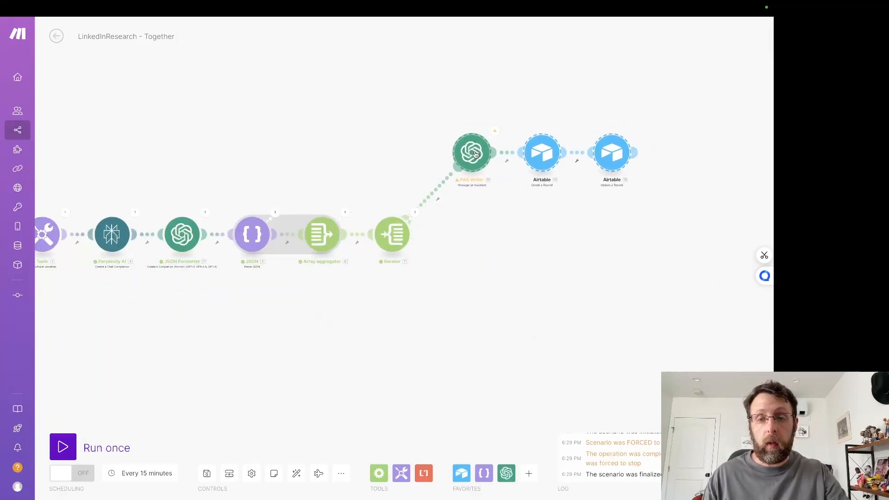
pyautogui.click(433, 202)
pyautogui.click(465, 250)
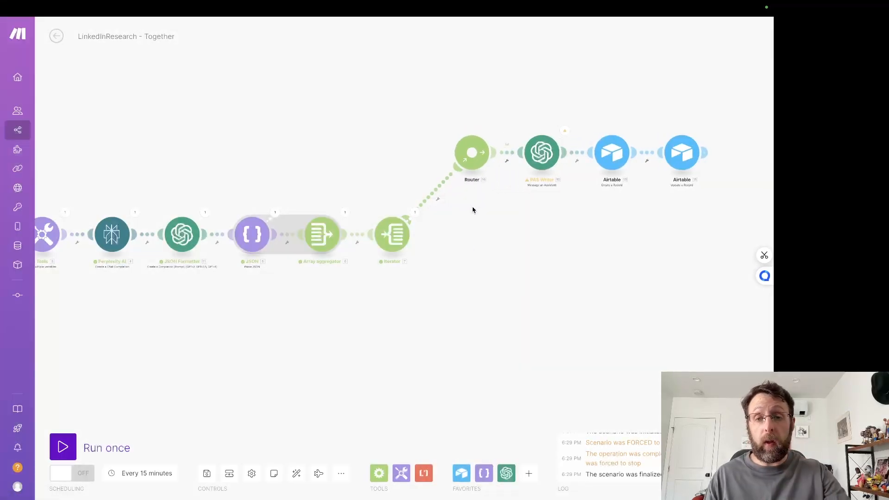
pyautogui.moveTo(474, 166)
pyautogui.mouseDown()
pyautogui.moveTo(481, 187)
pyautogui.moveTo(470, 163)
pyautogui.mouseUp()
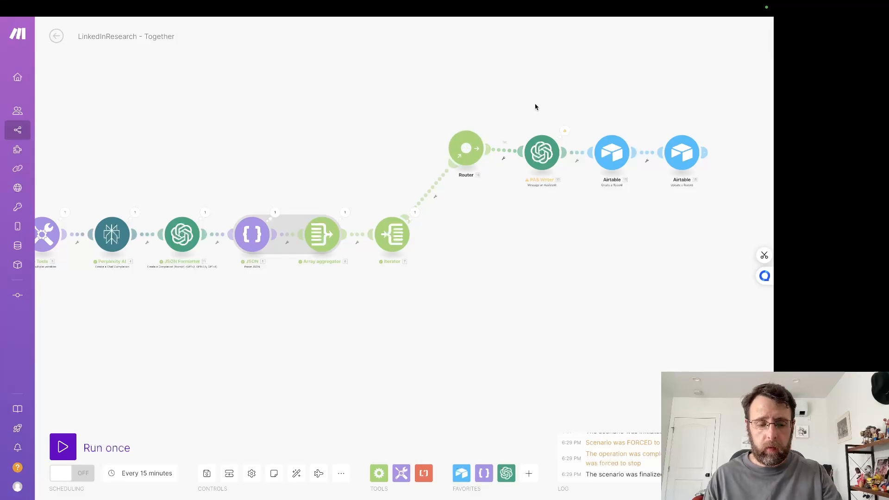
# Step: Copy the PAS Writer with its Create a Record and Update a Record Airtable modules and paste the duplicates into the scenario
pyautogui.moveTo(530, 105); pyautogui.dragTo(709, 199)
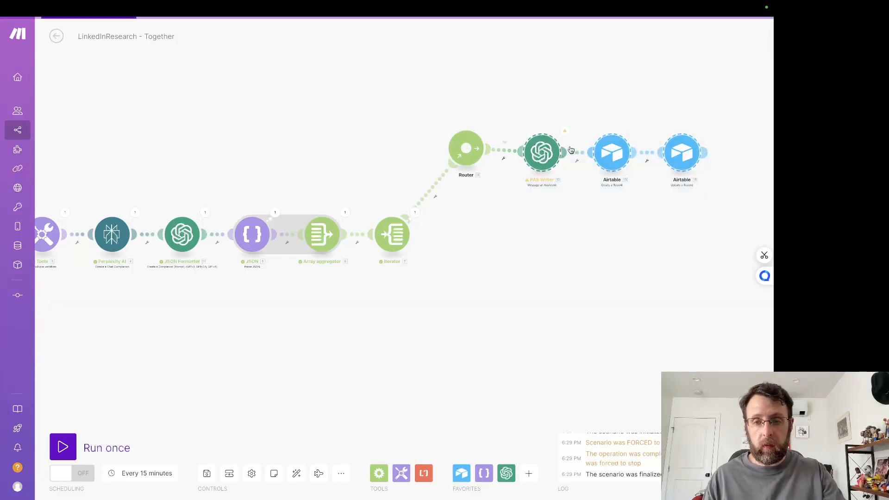
pyautogui.rightClick(544, 153)
pyautogui.click(577, 158)
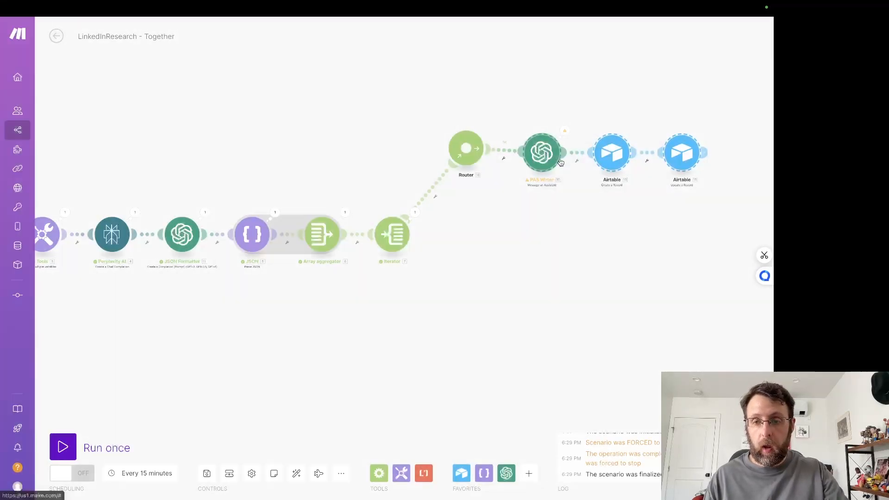
pyautogui.hotkey('ctrl', 'v')
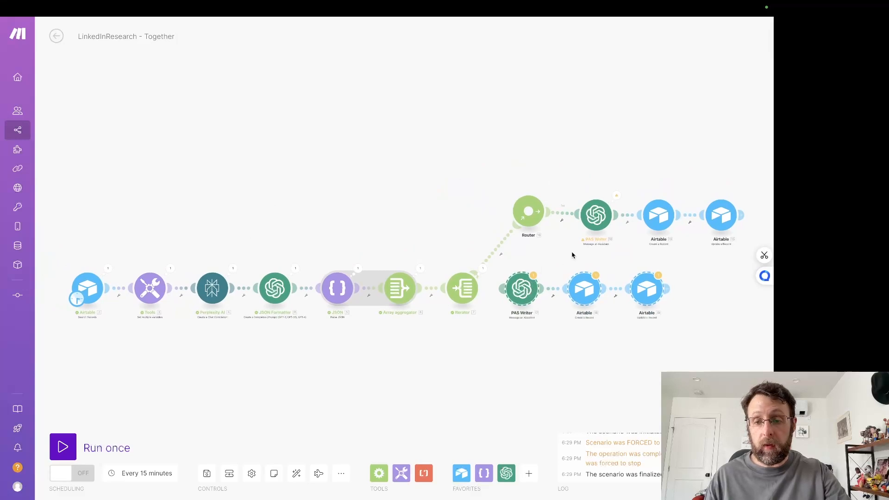
# Step: Connect the duplicated PAS Writer chain to the router as a second route and auto-align the scenario
pyautogui.moveTo(521, 293); pyautogui.dragTo(534, 273)
pyautogui.moveTo(586, 292); pyautogui.dragTo(603, 304)
pyautogui.moveTo(660, 299)
pyautogui.mouseDown()
pyautogui.moveTo(695, 305)
pyautogui.moveTo(665, 289)
pyautogui.mouseUp()
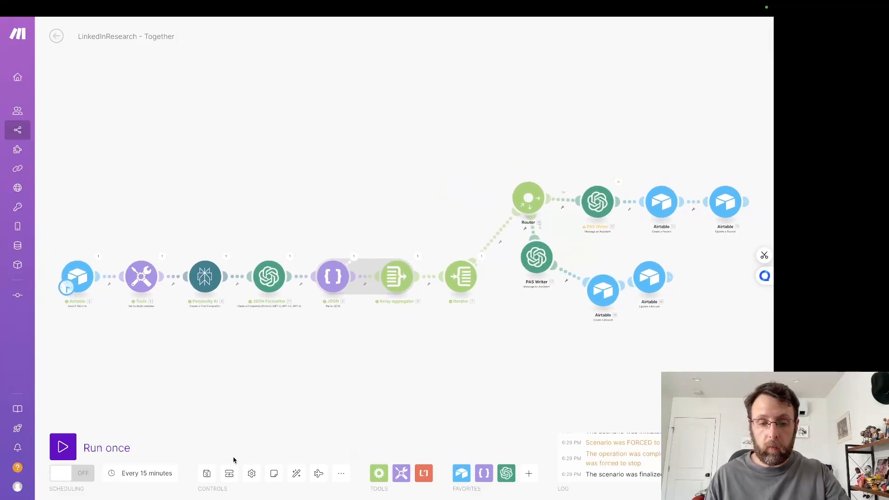
pyautogui.click(295, 483)
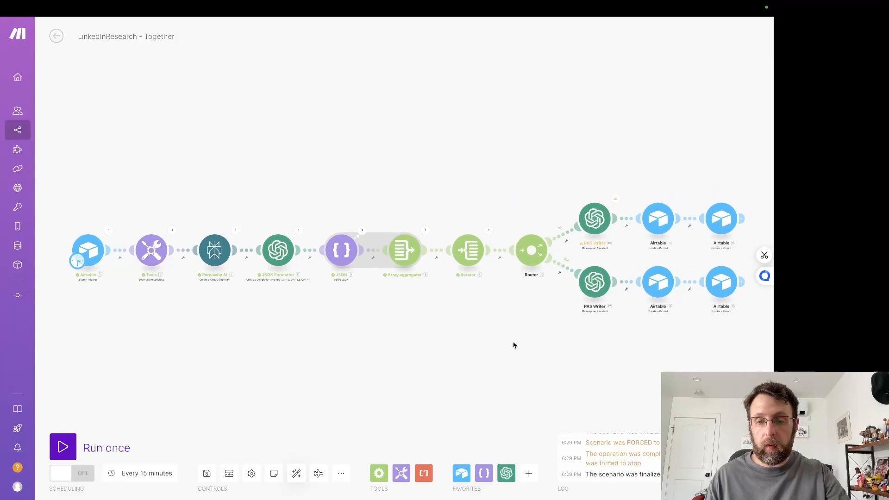
# Step: Rename the duplicated PAS Writer module on the second route to IIR Writer
pyautogui.rightClick(475, 257)
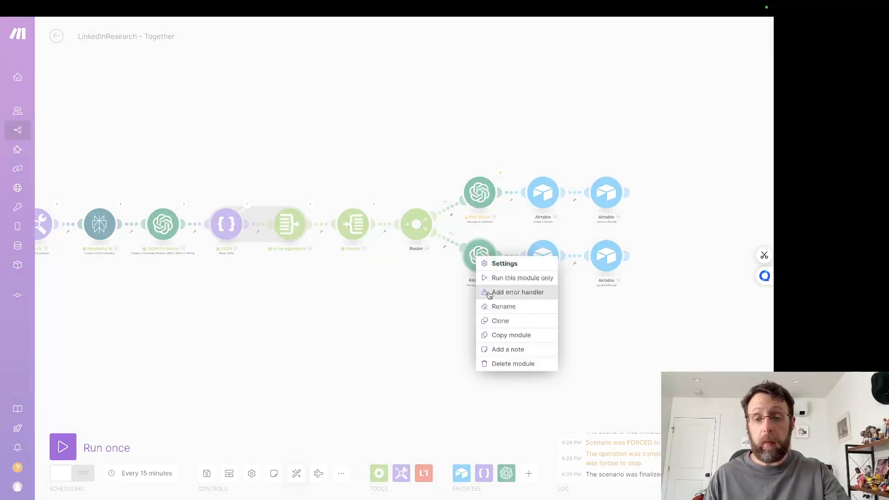
pyautogui.click(490, 304)
pyautogui.hotkey('ctrl', 'a')
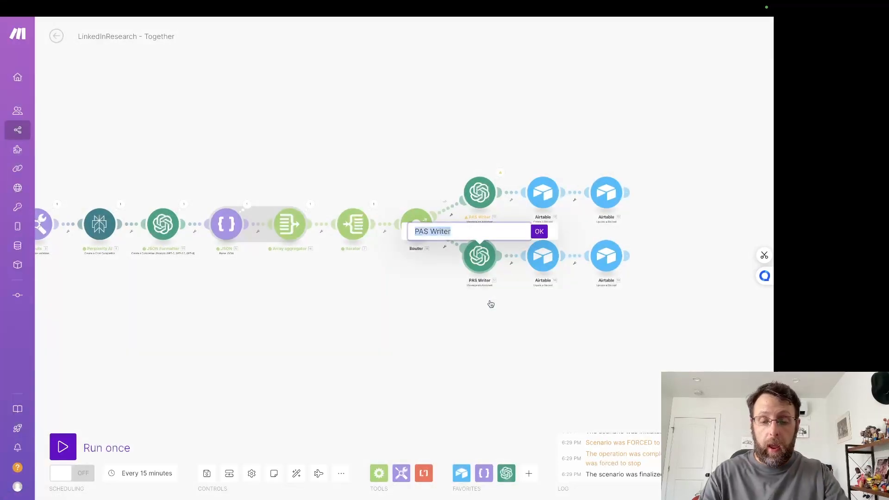
pyautogui.write('IIR Writer')
pyautogui.press('Return')
# Step: Review the IIR Writer module's message and set its assistant to LinkedIn IIR Writer (gpt-4o)
pyautogui.scroll(3, 476, 355)
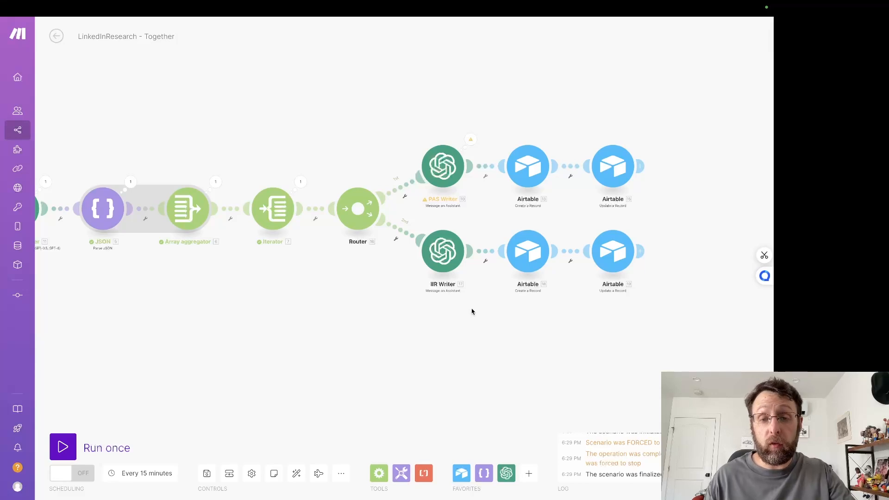
pyautogui.click(435, 252)
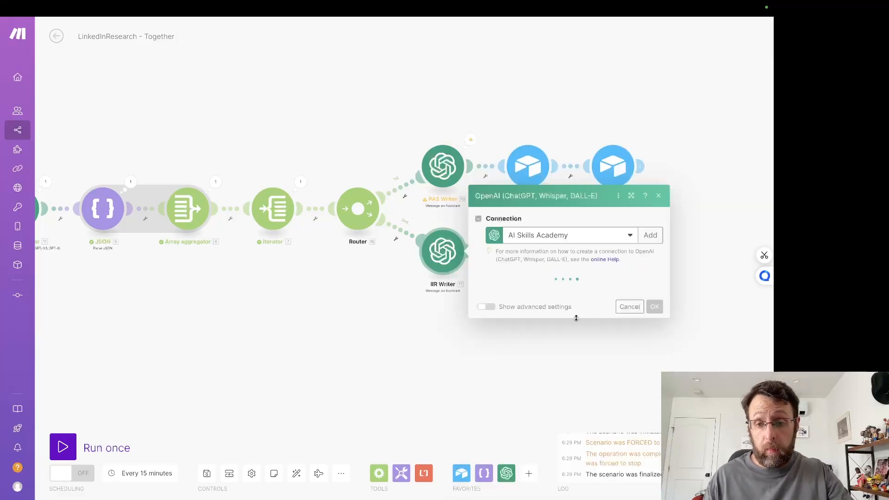
pyautogui.scroll(-3, 540, 341)
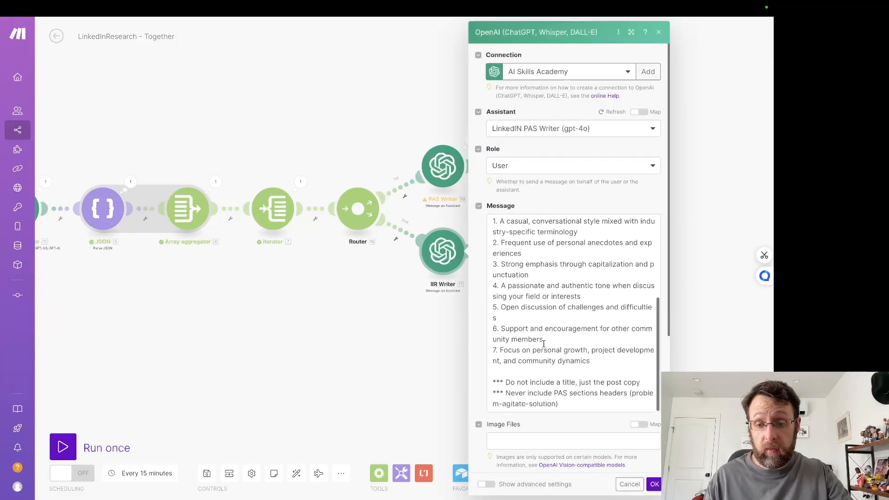
pyautogui.scroll(3, 544, 344)
pyautogui.scroll(-3, 544, 343)
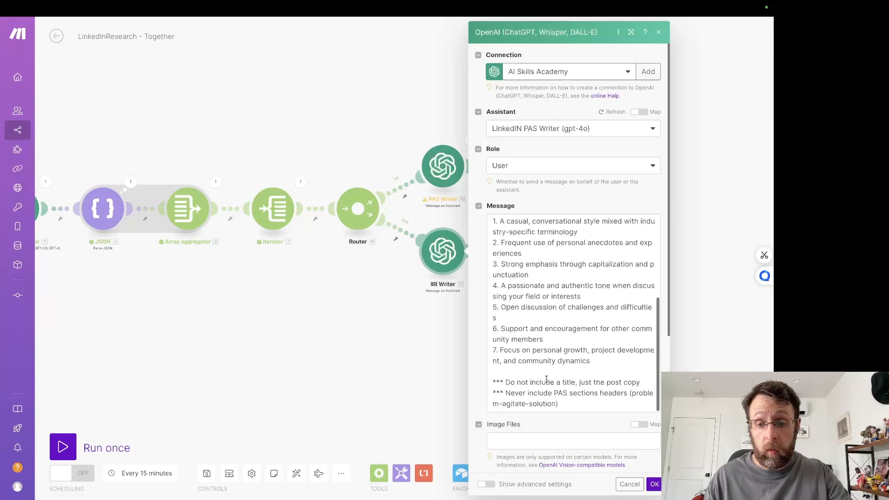
pyautogui.scroll(2, 546, 379)
pyautogui.scroll(2, 546, 379)
pyautogui.click(526, 132)
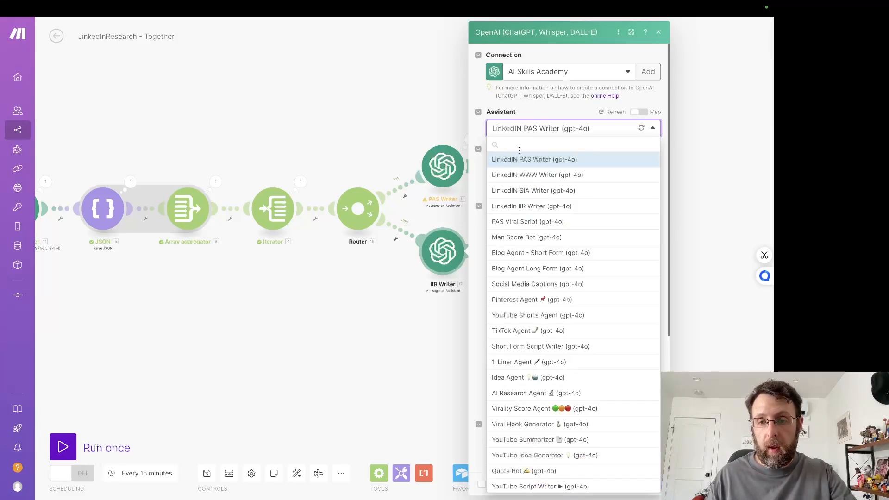
pyautogui.click(504, 207)
# Step: Edit the last line of the IIR Writer's message to forbid IIR sections headers (Insight-Impact-Recommendation) and save the module
pyautogui.scroll(-5, 568, 365)
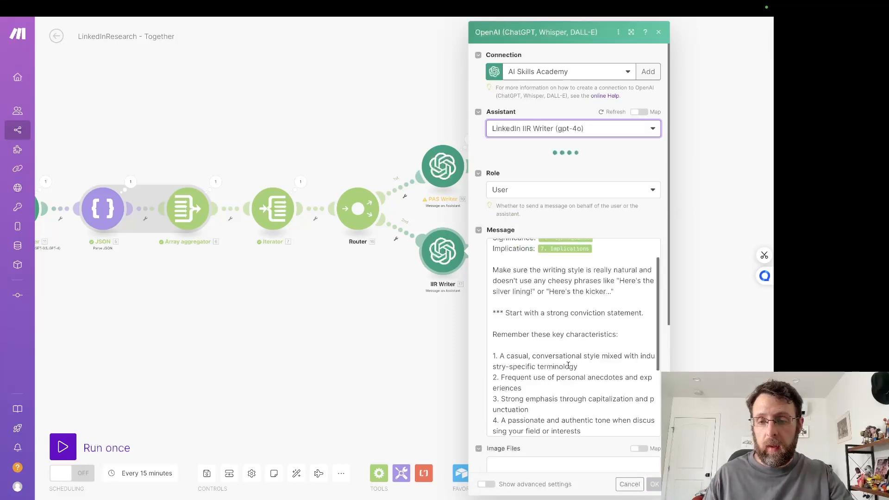
pyautogui.click(560, 394)
pyautogui.moveTo(559, 394); pyautogui.dragTo(569, 393)
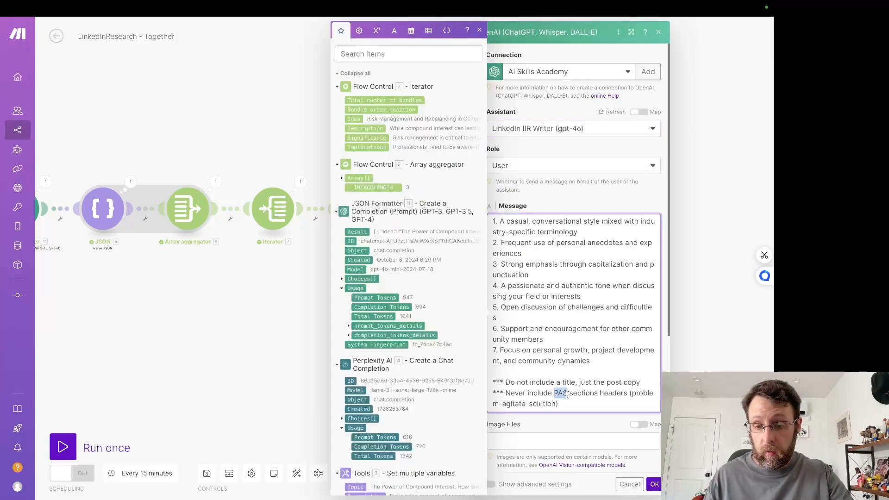
pyautogui.write('IIR')
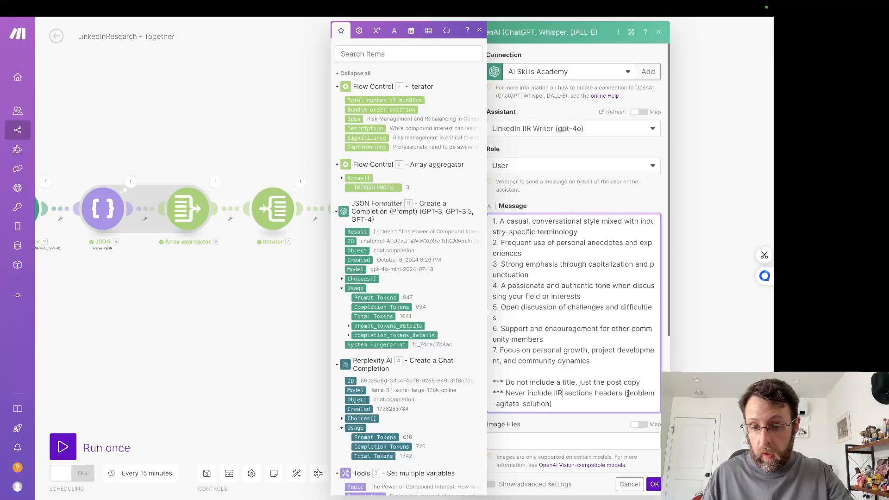
pyautogui.moveTo(628, 393); pyautogui.dragTo(654, 393)
pyautogui.write('Insi')
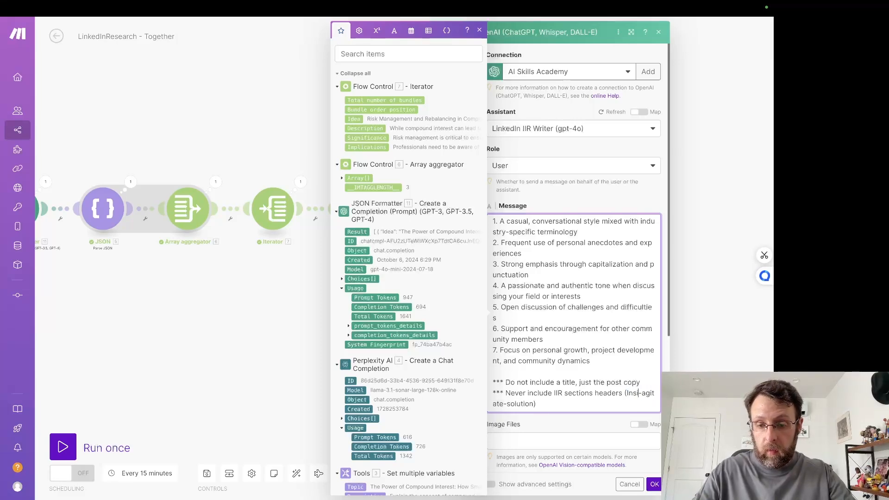
pyautogui.write('ght')
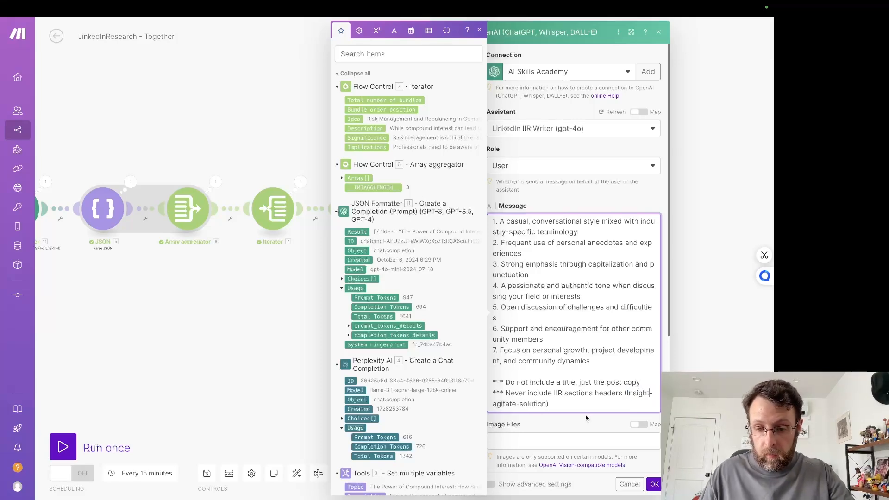
pyautogui.doubleClick(515, 404)
pyautogui.write('Impact')
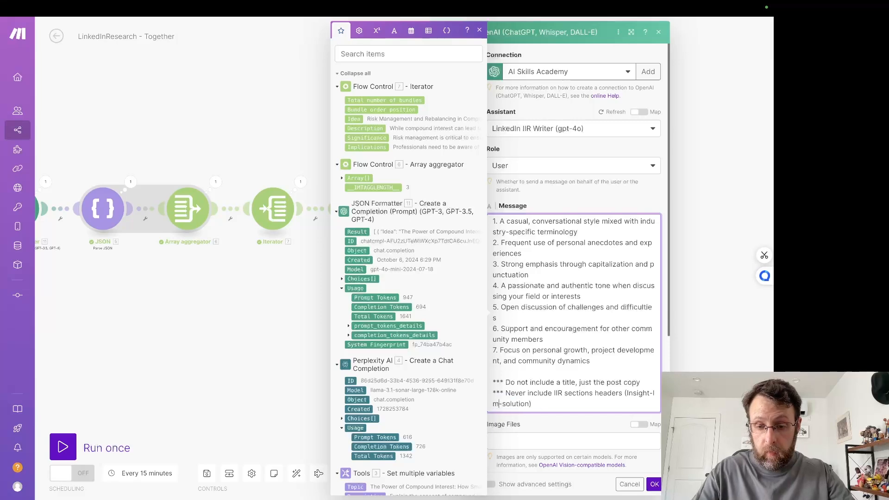
pyautogui.moveTo(512, 404); pyautogui.dragTo(544, 404)
pyautogui.write('Recommendatio')
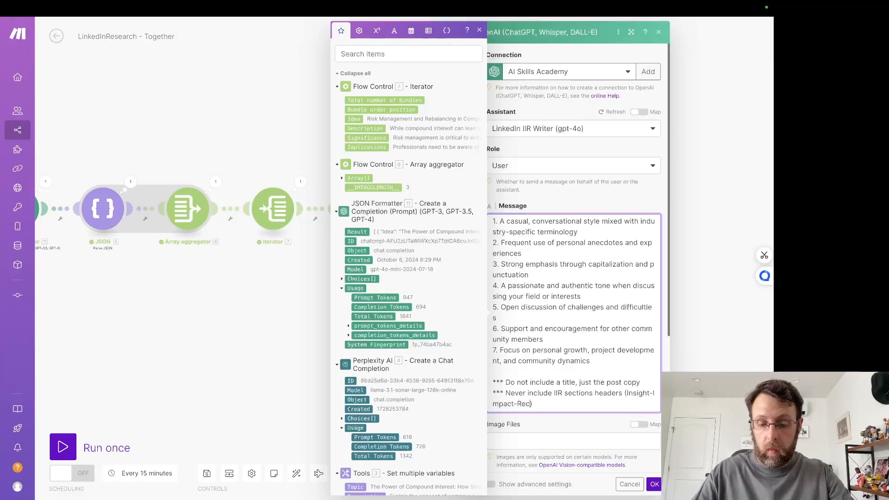
pyautogui.write('n')
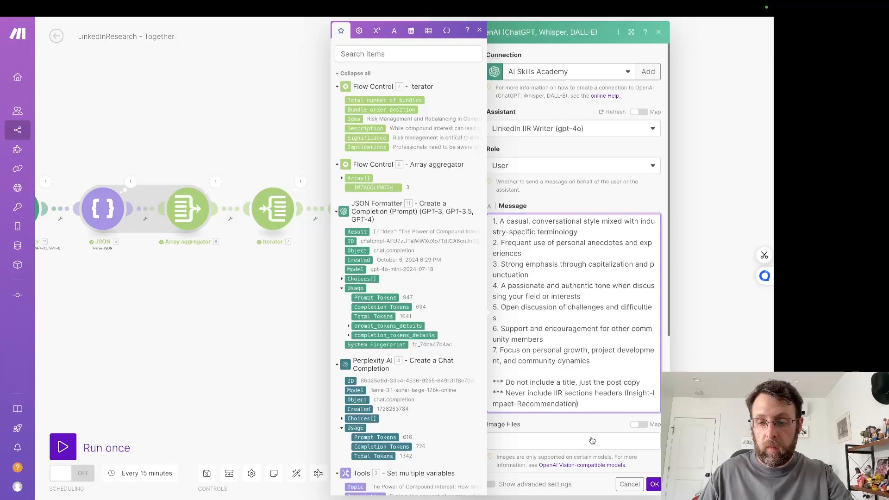
pyautogui.click(654, 484)
# Step: Set the Framework to Insight-Impact-Recommendation in the Create a Record module on the IIR Writer route and save it
pyautogui.click(533, 256)
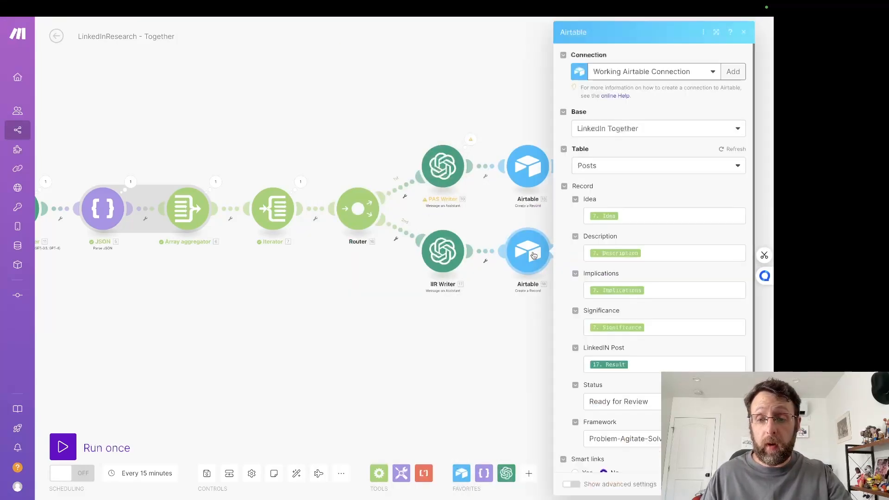
pyautogui.scroll(-3, 639, 321)
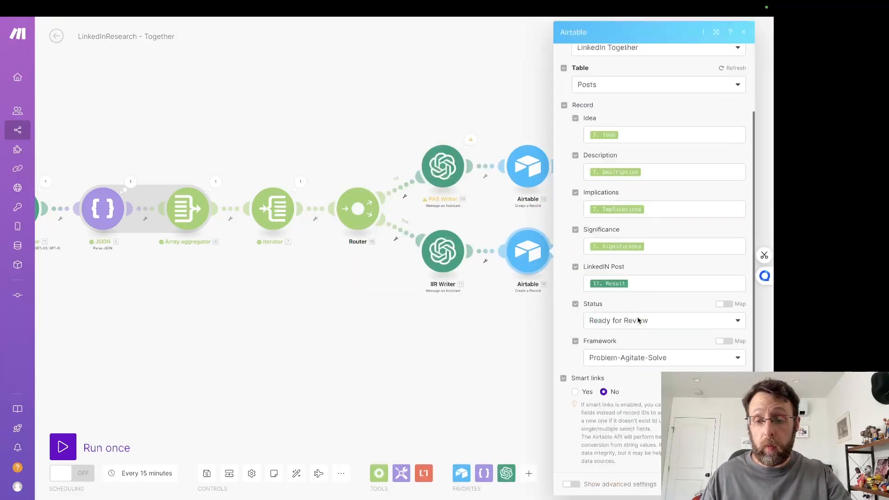
pyautogui.click(686, 360)
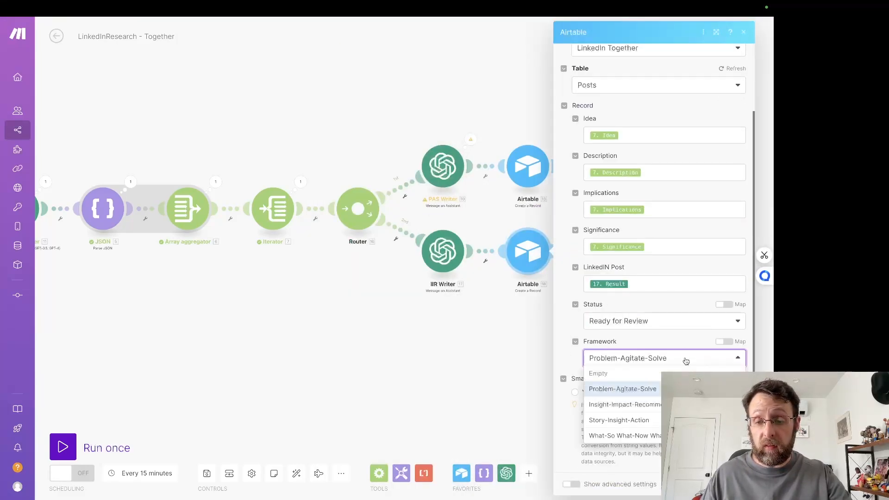
pyautogui.click(624, 405)
pyautogui.click(733, 484)
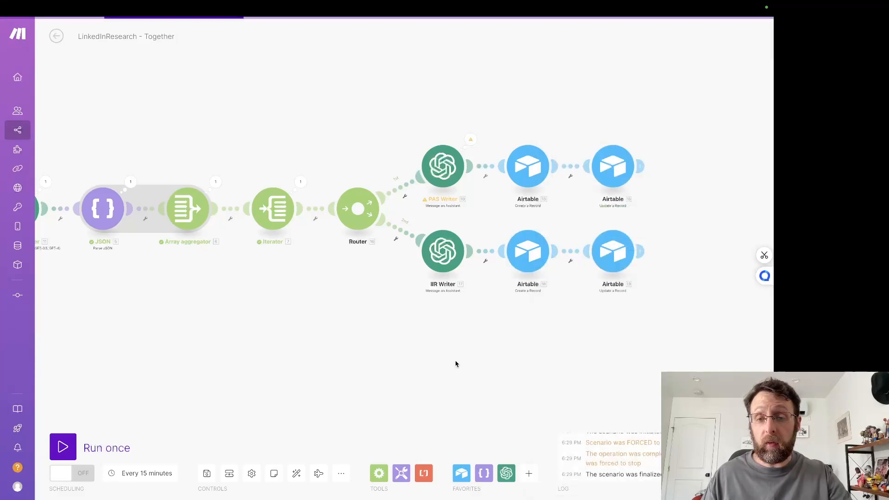
# Step: Switch to Airtable and look over the Posts table of the LinkedIn Together base
pyautogui.moveTo(456, 362); pyautogui.dragTo(577, 379)
pyautogui.moveTo(440, 3)
pyautogui.click(161, 26)
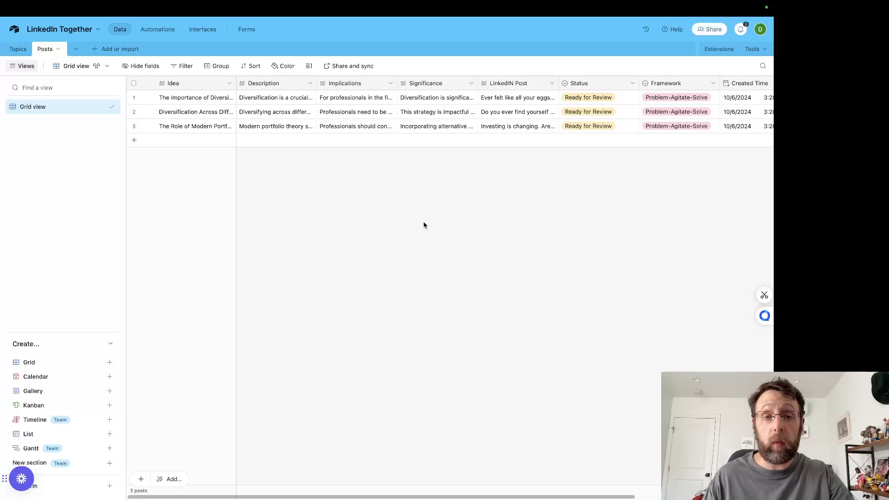
# Step: Switch to the LinkedIn Research (1/2) scenario in Make and copy its Random Number module
pyautogui.click(408, 26)
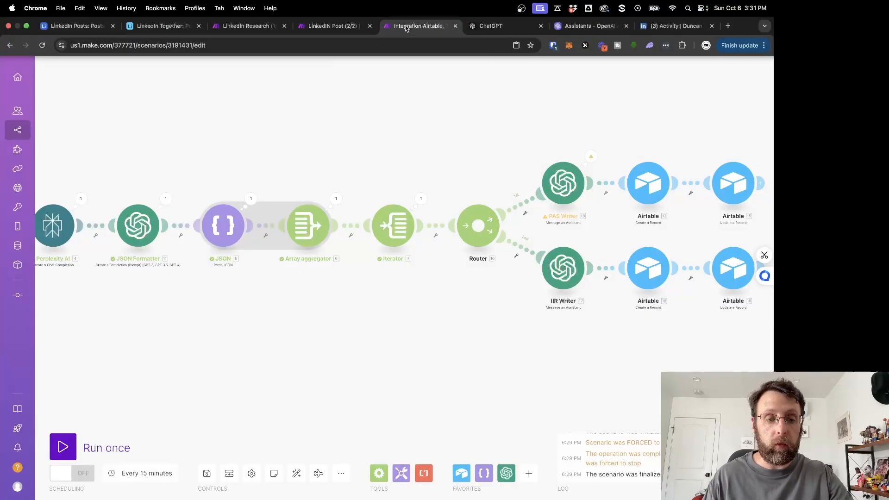
pyautogui.click(332, 26)
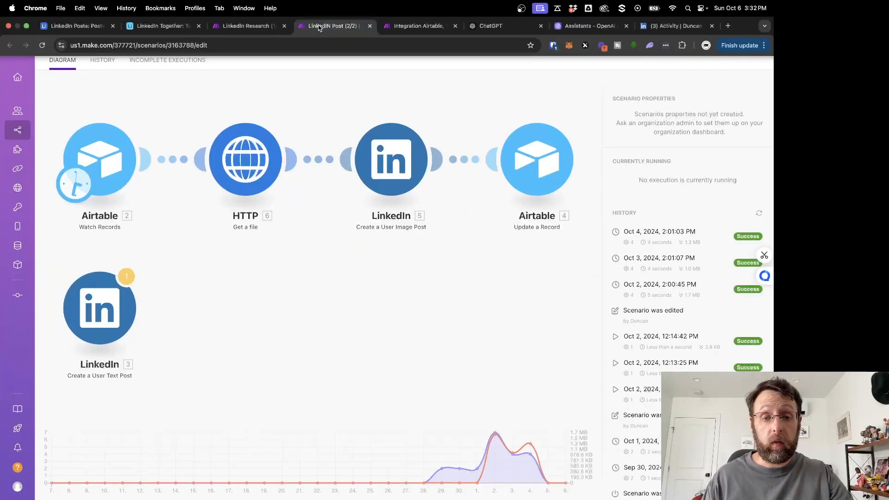
pyautogui.click(247, 26)
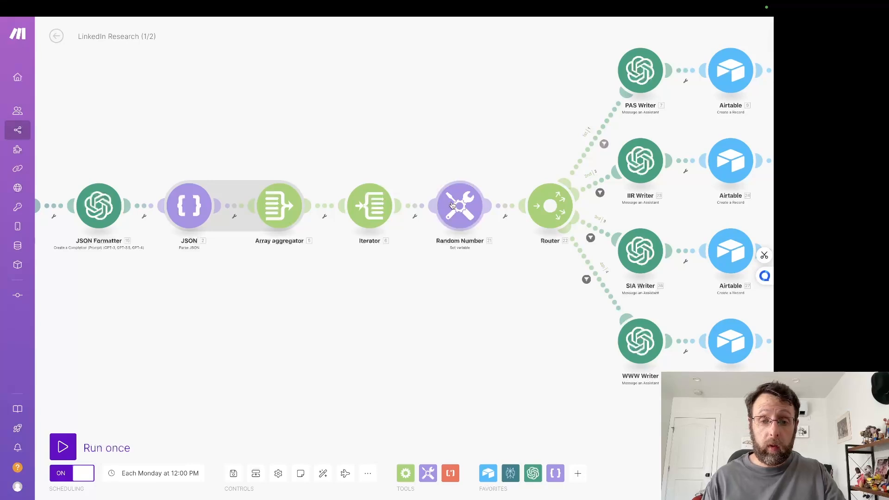
pyautogui.rightClick(452, 205)
pyautogui.click(478, 286)
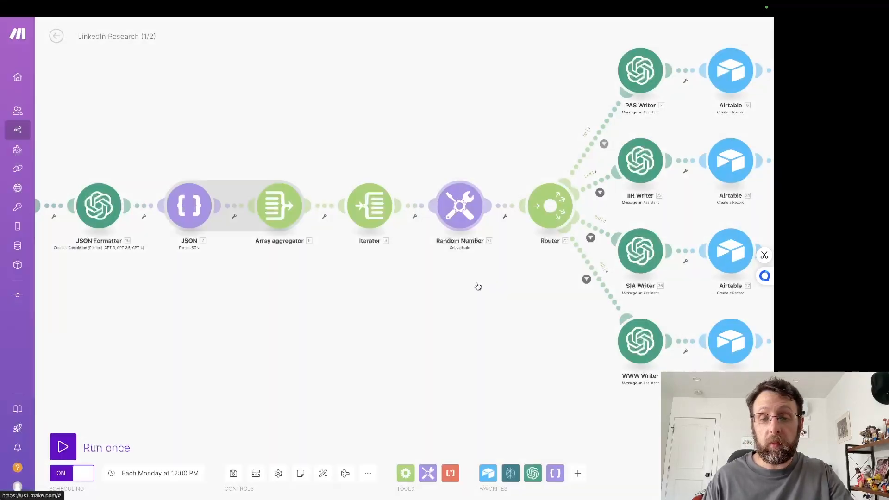
# Step: Paste the Random Number module into LinkedInResearch - Together between the Iterator and the Router, and auto-align the scenario
pyautogui.click(428, 26)
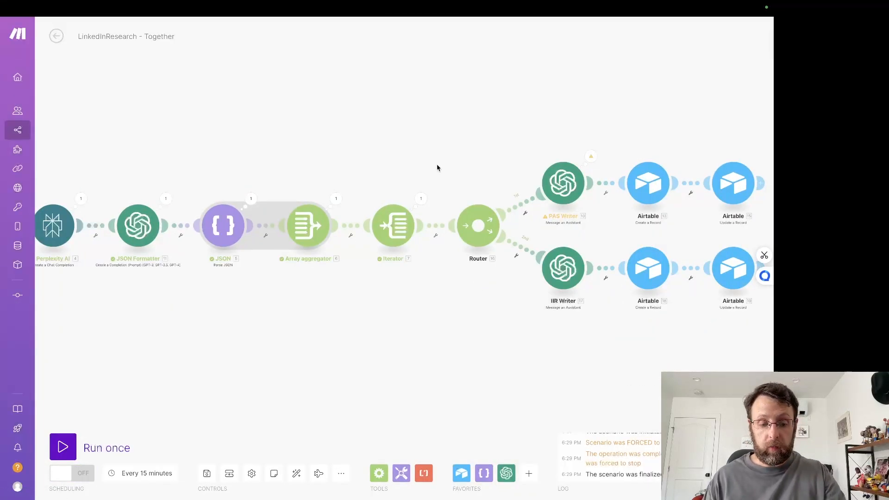
pyautogui.hotkey('ctrl', 'v')
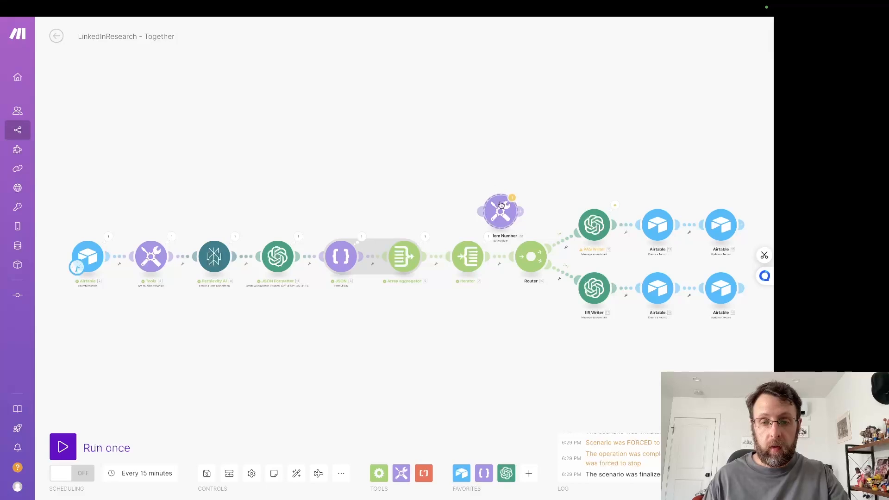
pyautogui.moveTo(500, 205); pyautogui.dragTo(501, 253)
pyautogui.click(295, 475)
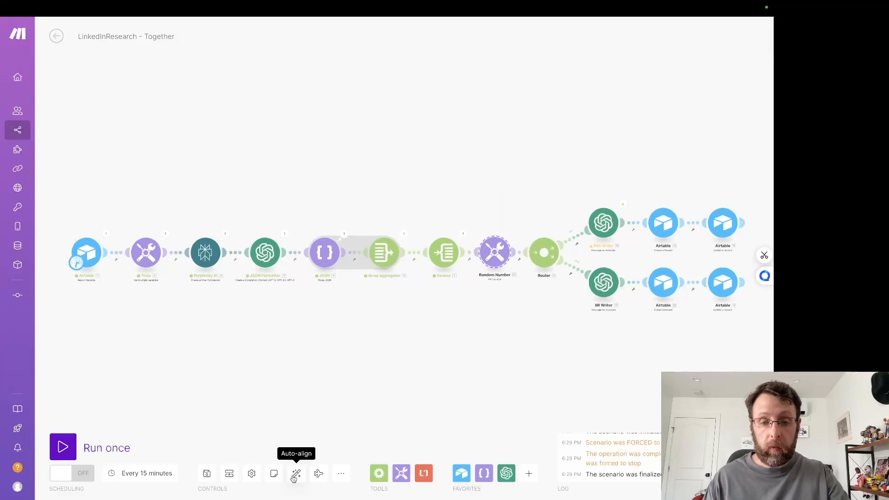
# Step: Open the Random Number module and copy the formula from its variable value
pyautogui.scroll(4, 458, 353)
pyautogui.click(490, 181)
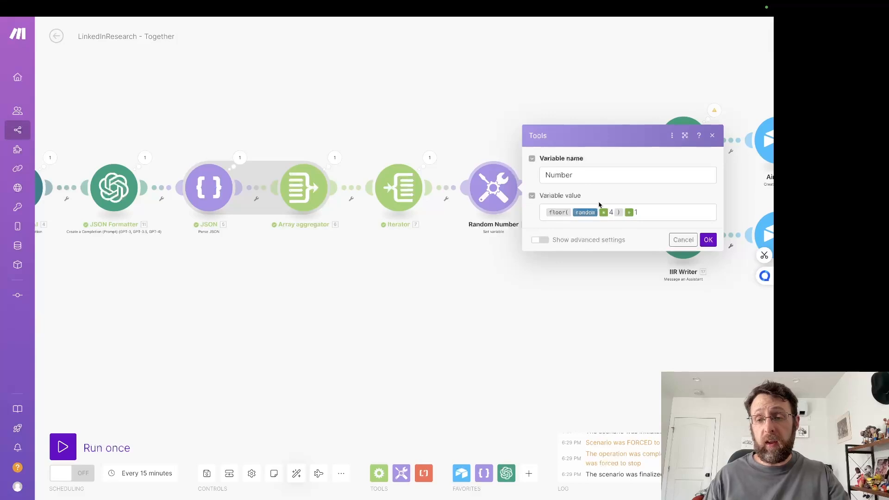
pyautogui.moveTo(586, 213)
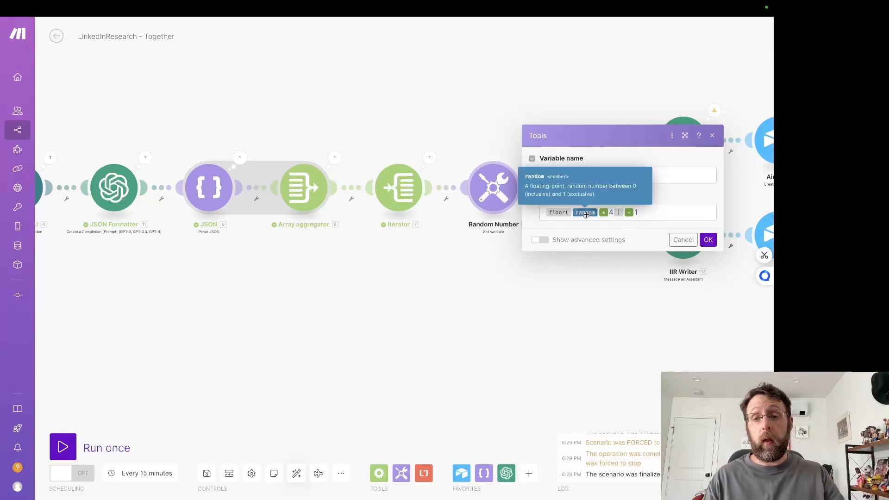
pyautogui.click(650, 215)
# Step: Switch to ChatGPT, ask in a new chat what the formula {{floor(random * 4) + 1}} is doing, and read the explanation
pyautogui.click(493, 26)
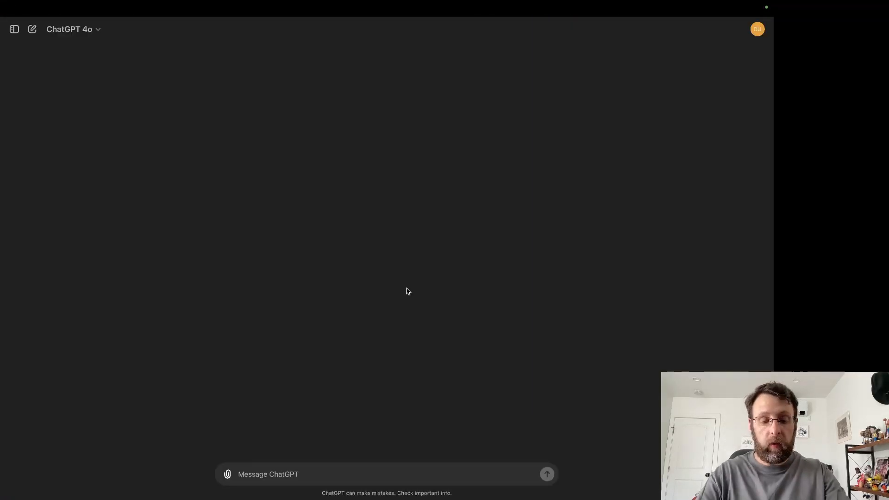
pyautogui.write('tell me what ')
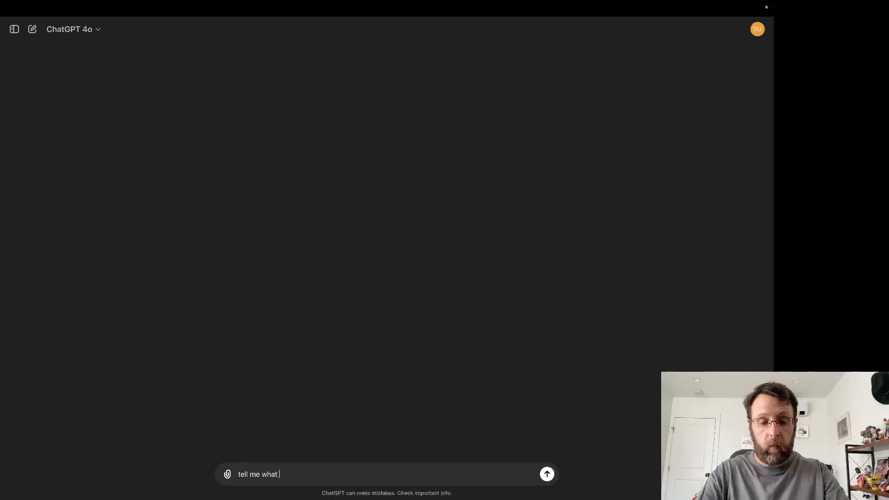
pyautogui.write('this formula is doing')
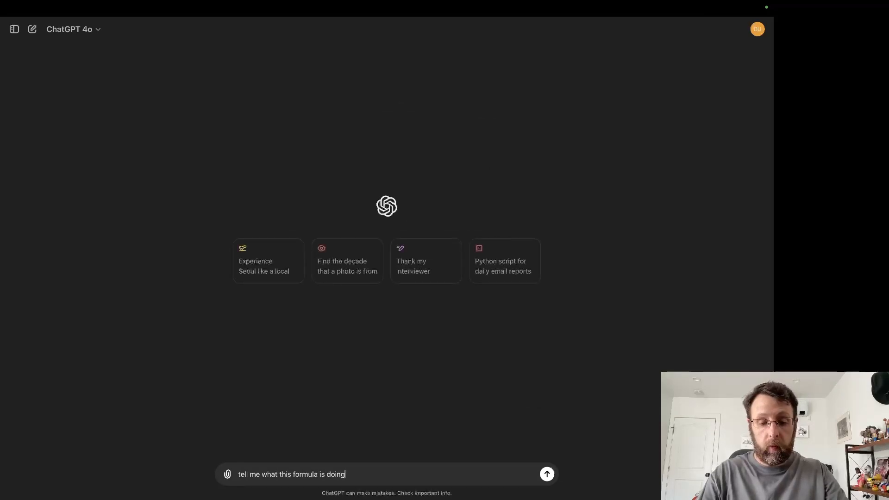
pyautogui.write(':')
pyautogui.press('super+v')
pyautogui.press('Return')
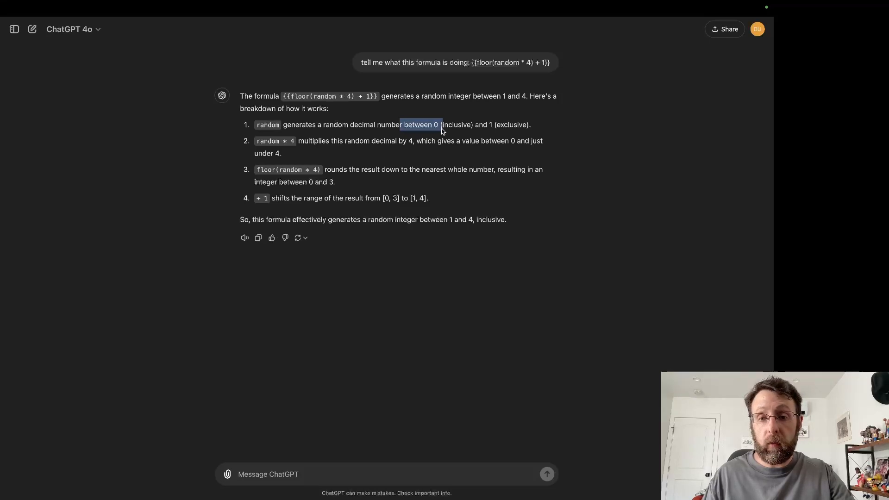
pyautogui.moveTo(323, 143); pyautogui.dragTo(414, 144)
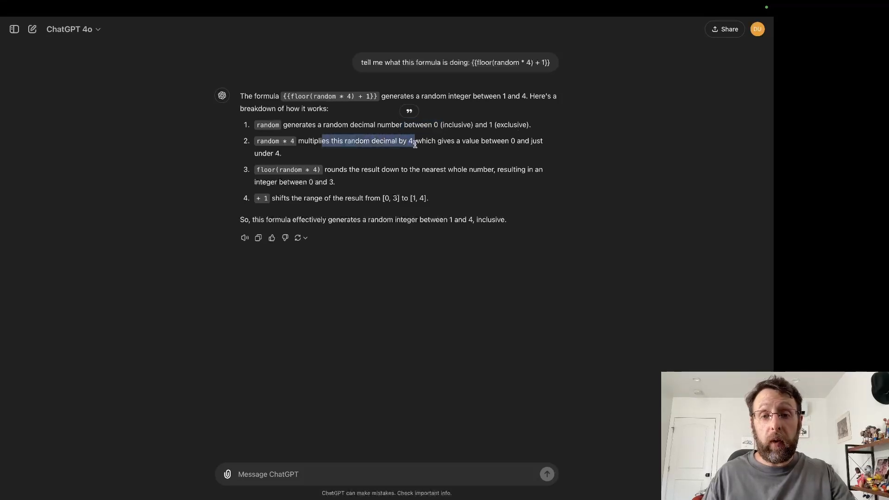
pyautogui.click(410, 151)
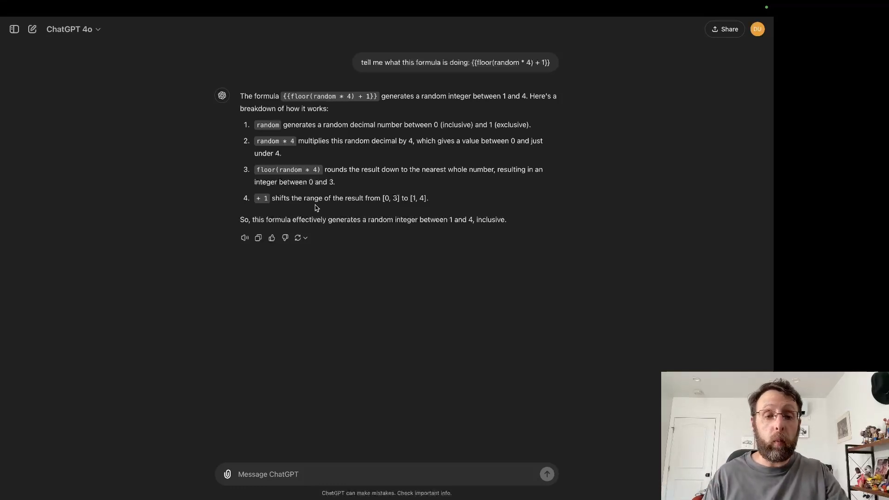
pyautogui.moveTo(453, 36)
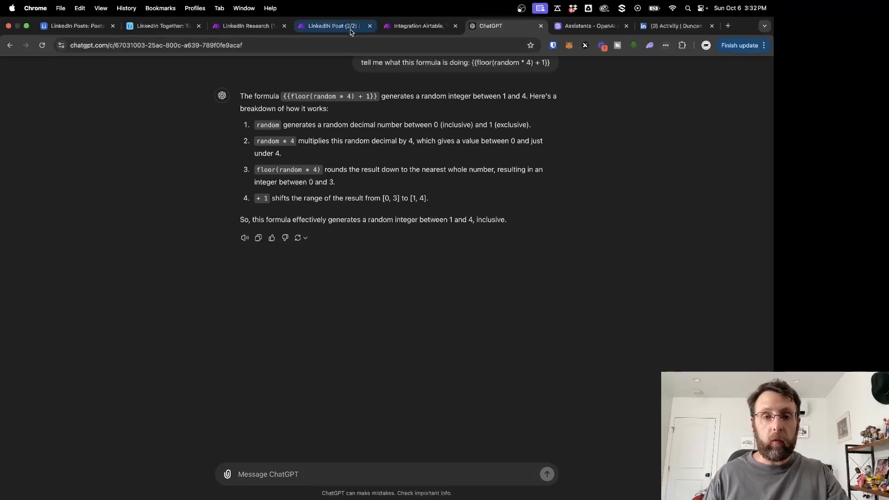
# Step: Switch back to the Make scenario, change the Random Number formula's multiplier to 2, and save the module
pyautogui.click(419, 25)
pyautogui.click(615, 214)
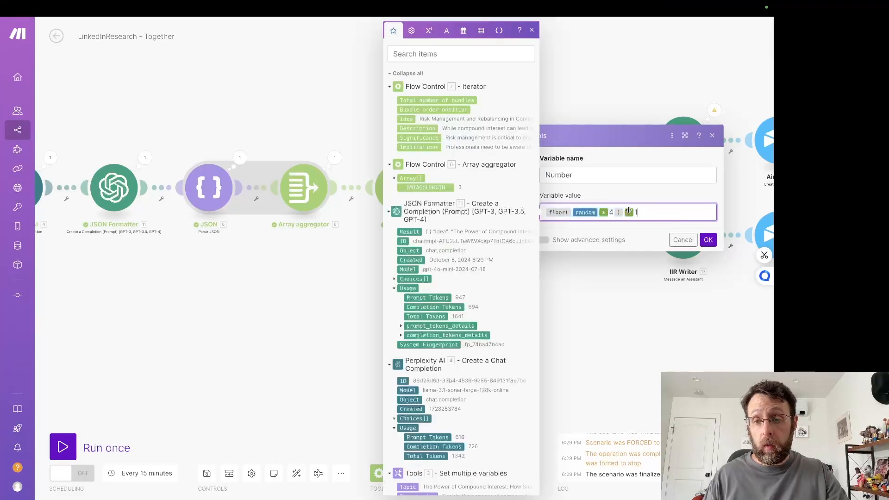
pyautogui.press('BackSpace')
pyautogui.write('2')
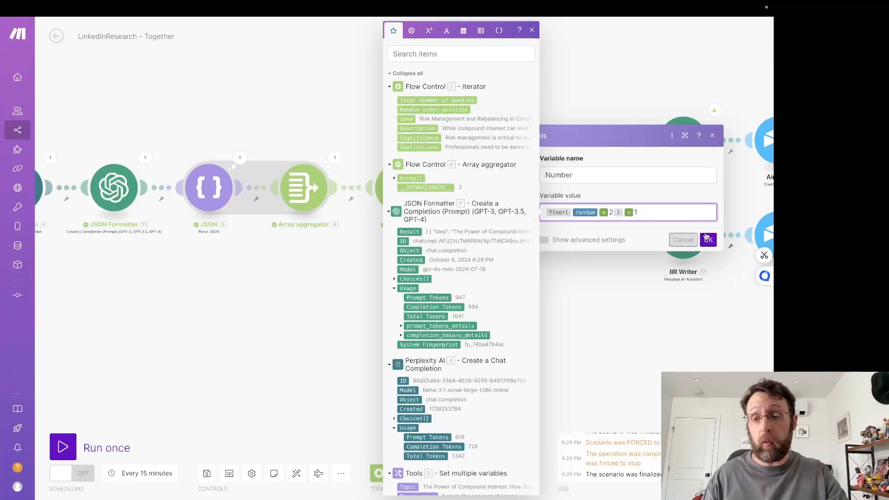
pyautogui.click(709, 240)
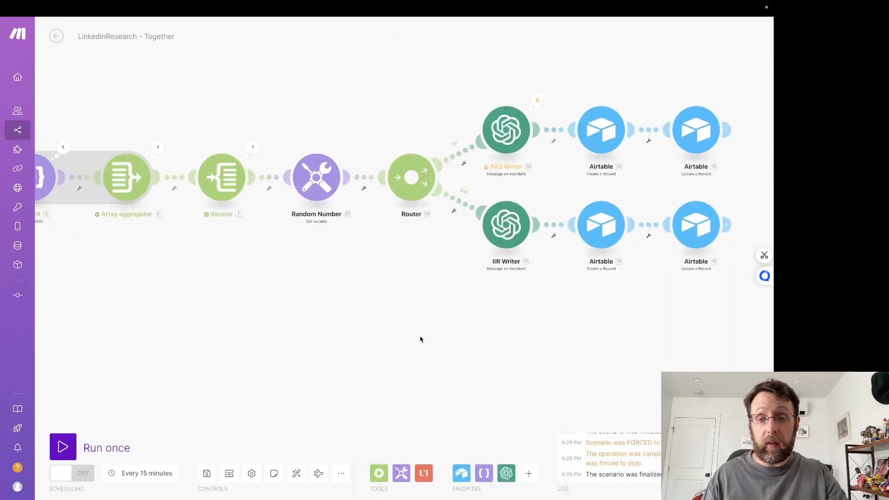
# Step: Add a filter labelled 1 to the PAS Writer route with the condition that the random Number equals 1
pyautogui.click(457, 155)
pyautogui.click(546, 88)
pyautogui.write('1')
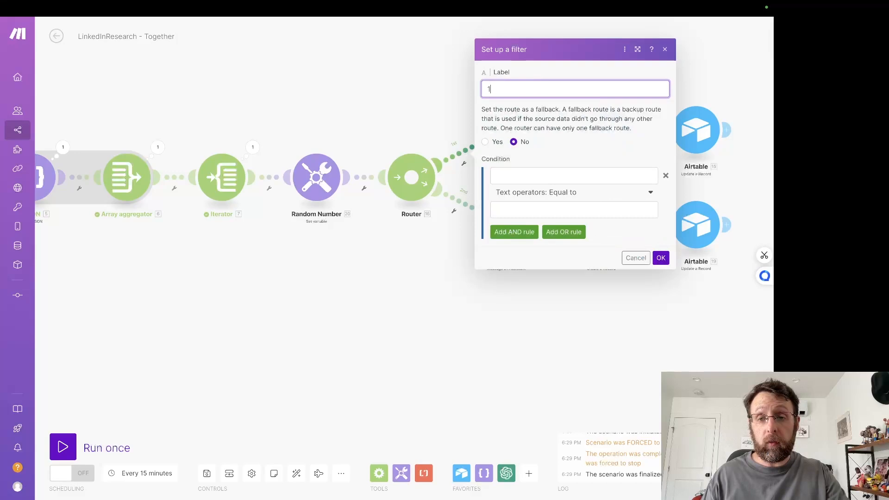
pyautogui.click(513, 176)
pyautogui.click(362, 100)
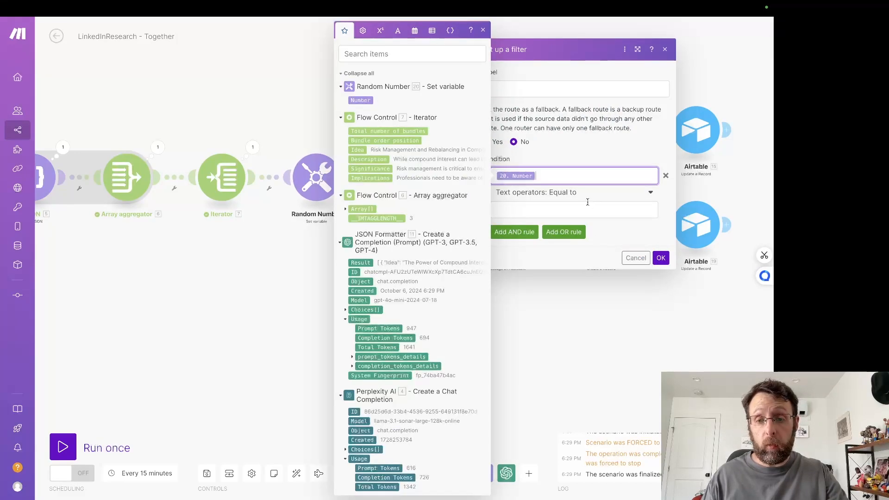
pyautogui.click(586, 209)
pyautogui.write('1')
pyautogui.click(661, 258)
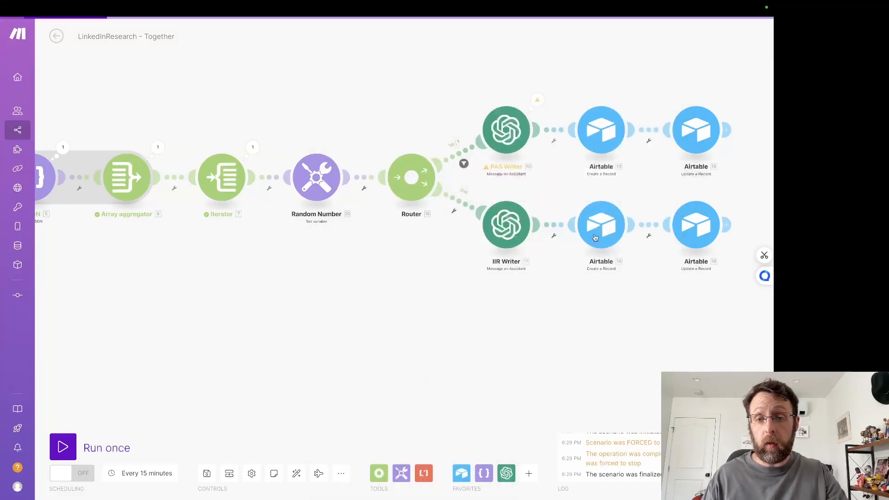
# Step: Add a filter labelled 2 to the IIR Writer route with the condition that the random Number equals 2
pyautogui.click(460, 216)
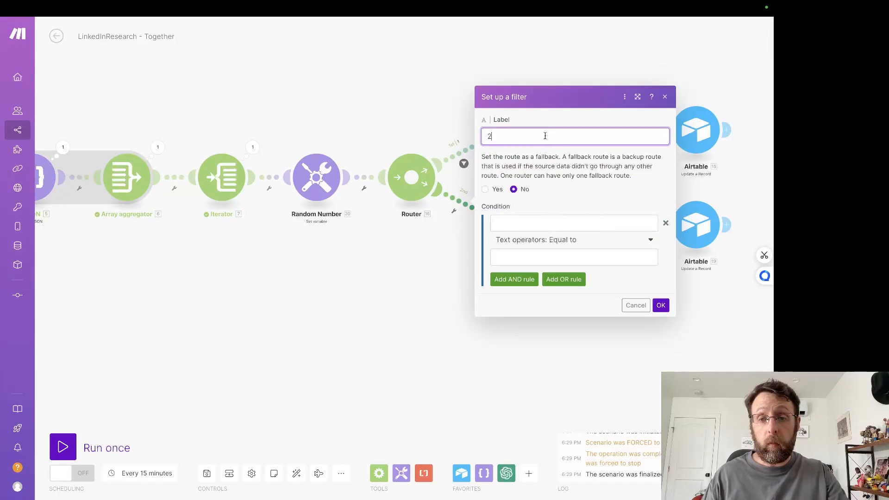
pyautogui.click(523, 222)
pyautogui.click(362, 100)
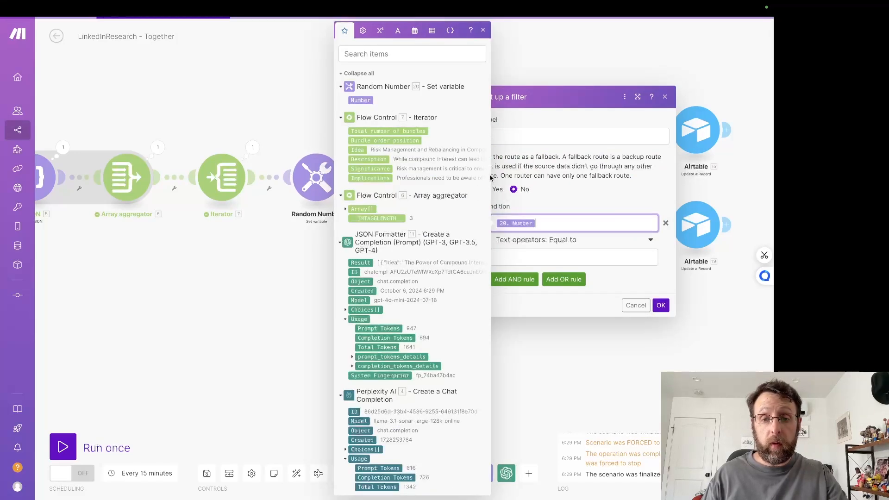
pyautogui.click(574, 258)
pyautogui.write('2')
pyautogui.click(661, 305)
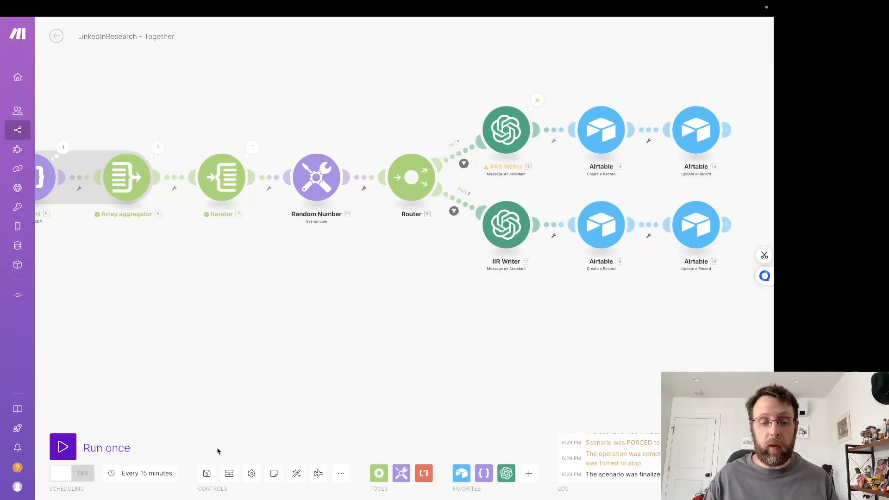
# Step: Auto-align the modules, save the scenario, and review the formula in the Random Number module
pyautogui.click(296, 474)
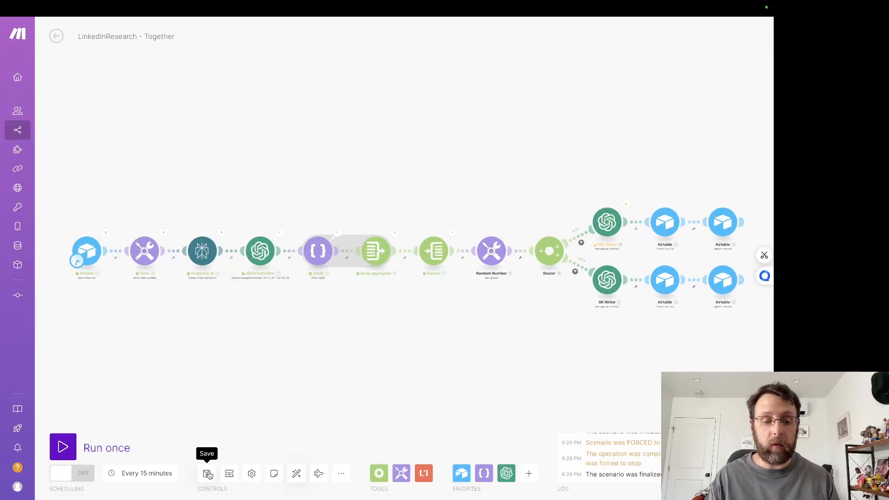
pyautogui.hotkey('ctrl', 's')
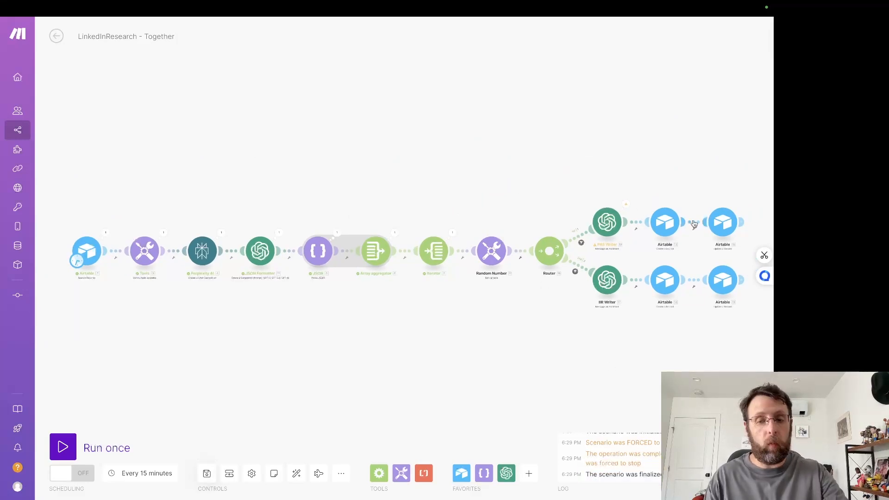
pyautogui.click(485, 251)
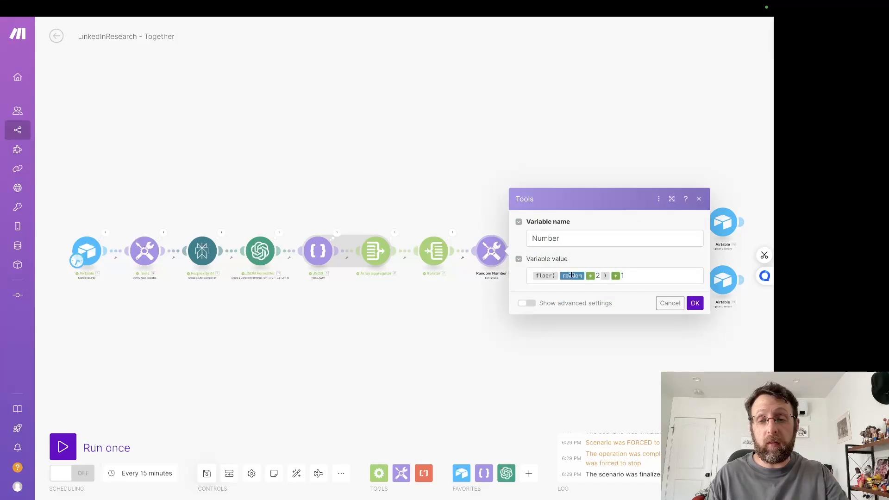
pyautogui.click(695, 303)
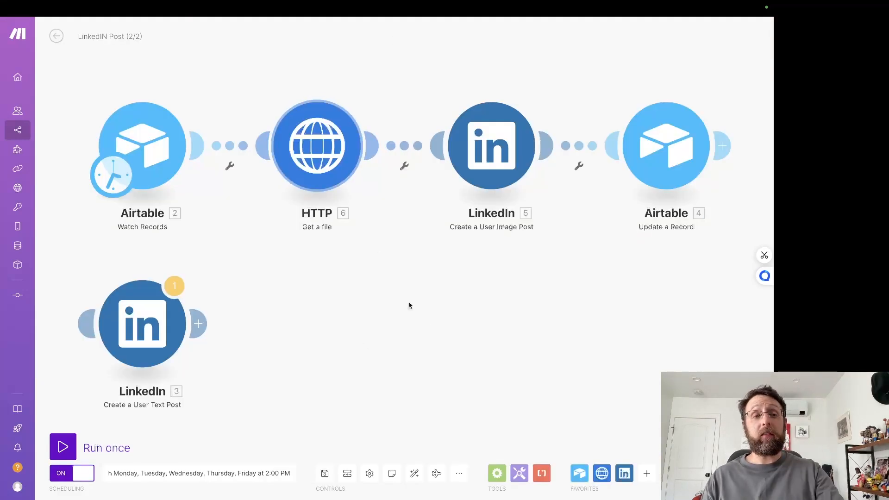
# Step: Return to the list of all scenarios and create a new scenario
pyautogui.moveTo(424, 324); pyautogui.dragTo(446, 359)
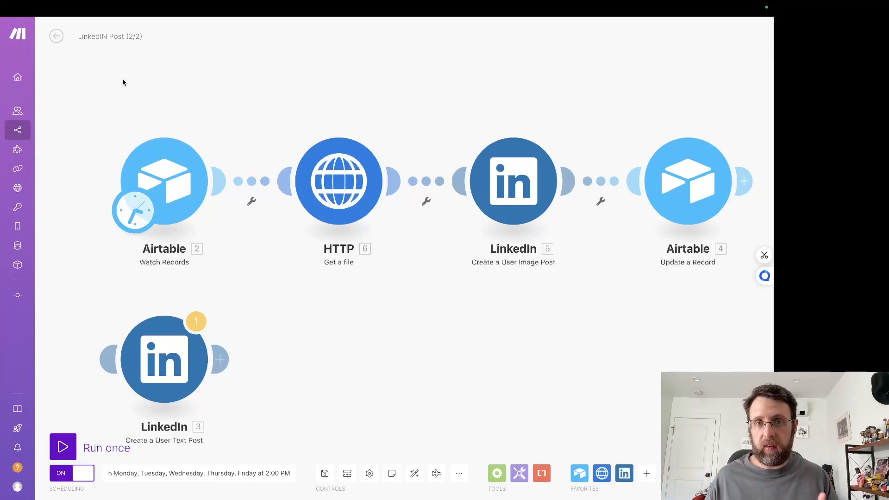
pyautogui.moveTo(274, 6)
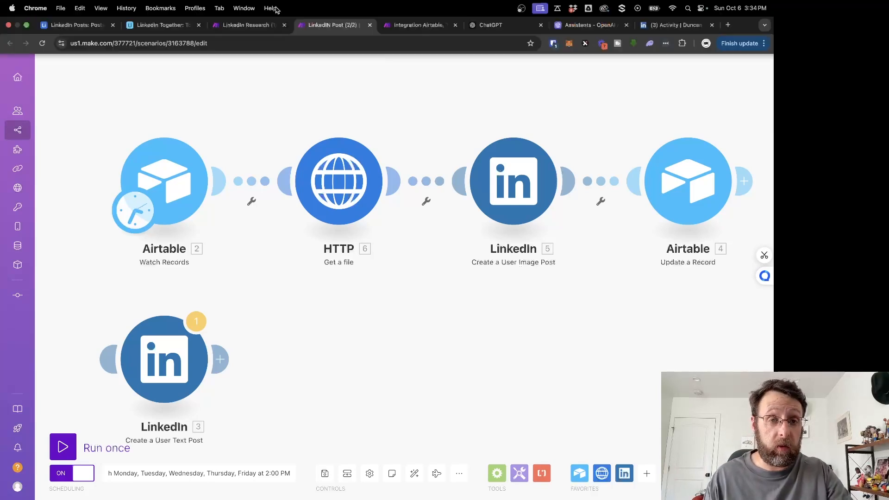
pyautogui.click(419, 26)
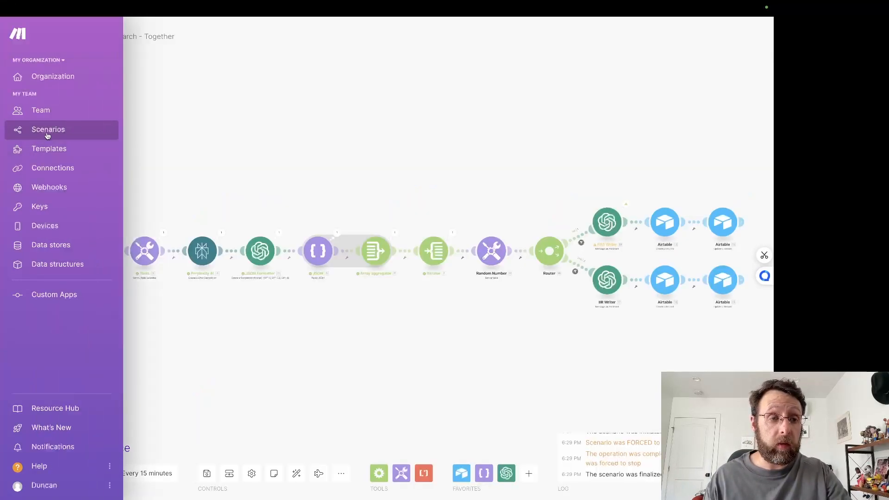
pyautogui.click(47, 133)
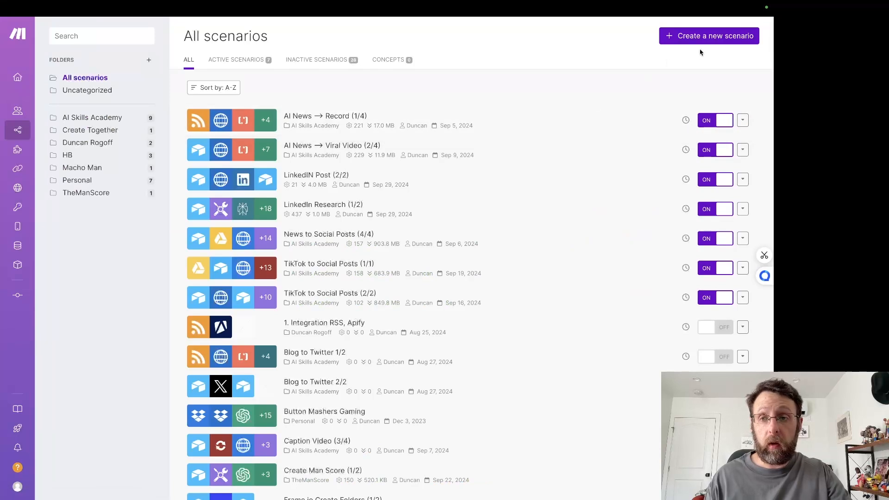
pyautogui.click(721, 42)
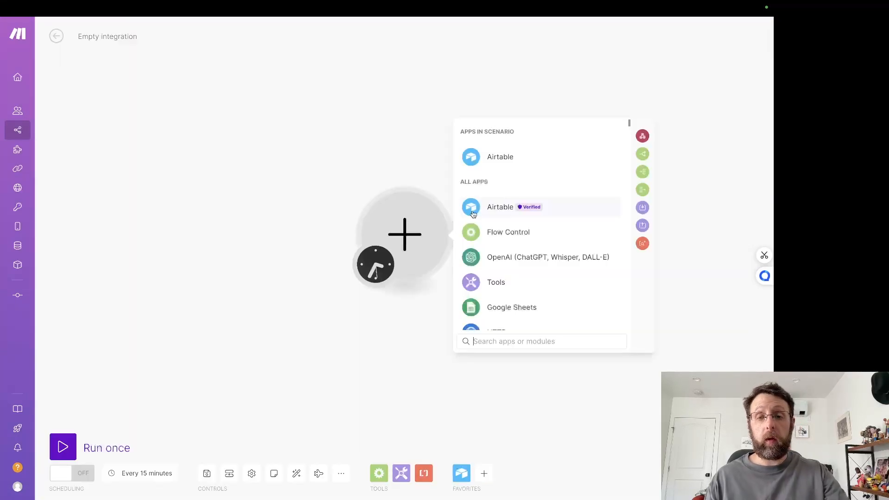
# Step: Add an Airtable Search Records module using Working Airtable Connection, the LinkedIn Together base, and the Posts table
pyautogui.click(493, 152)
pyautogui.click(518, 264)
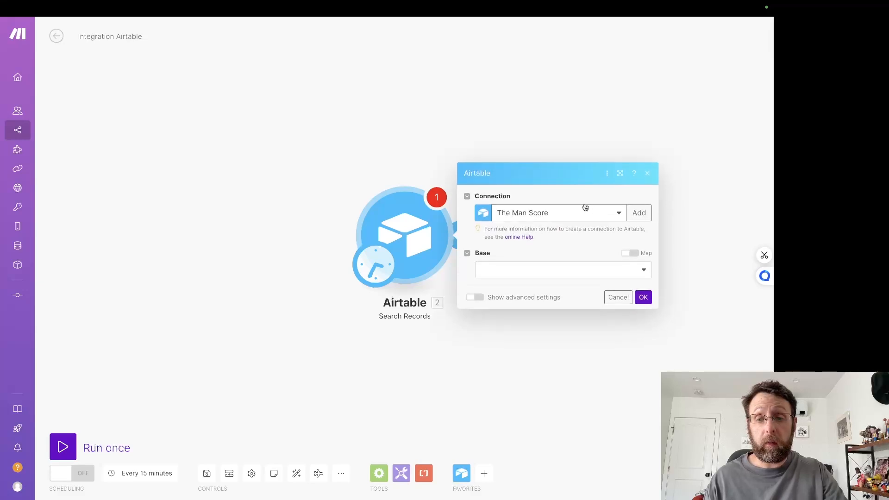
pyautogui.click(574, 212)
pyautogui.click(530, 243)
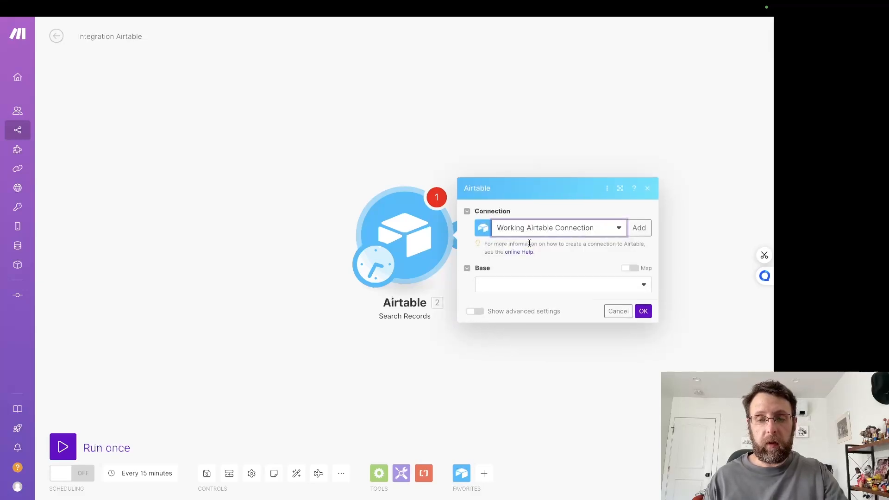
pyautogui.click(511, 272)
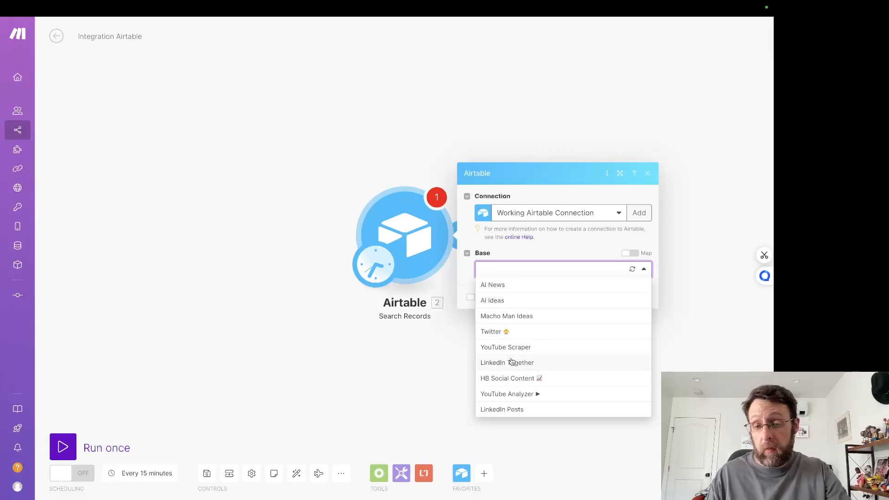
pyautogui.click(512, 362)
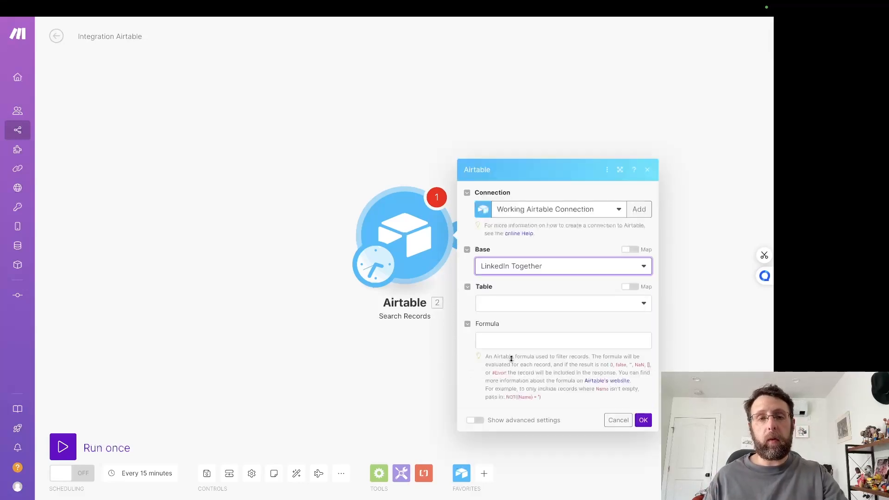
pyautogui.click(526, 218)
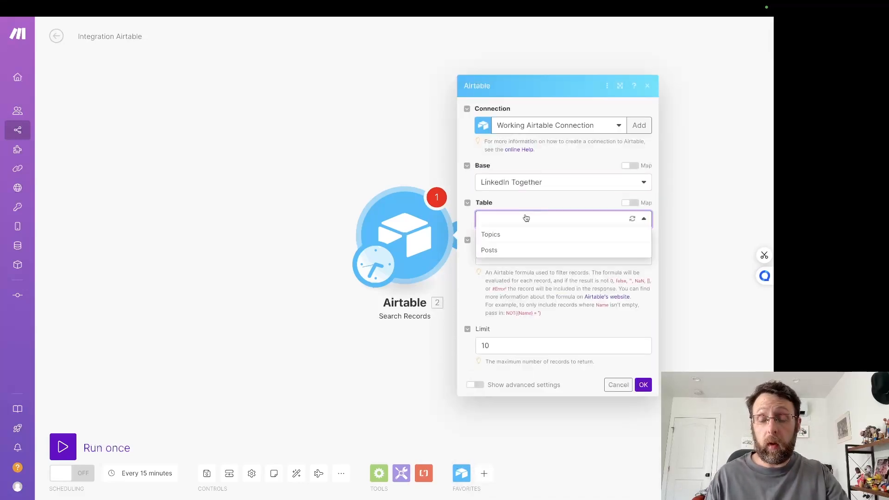
pyautogui.click(490, 250)
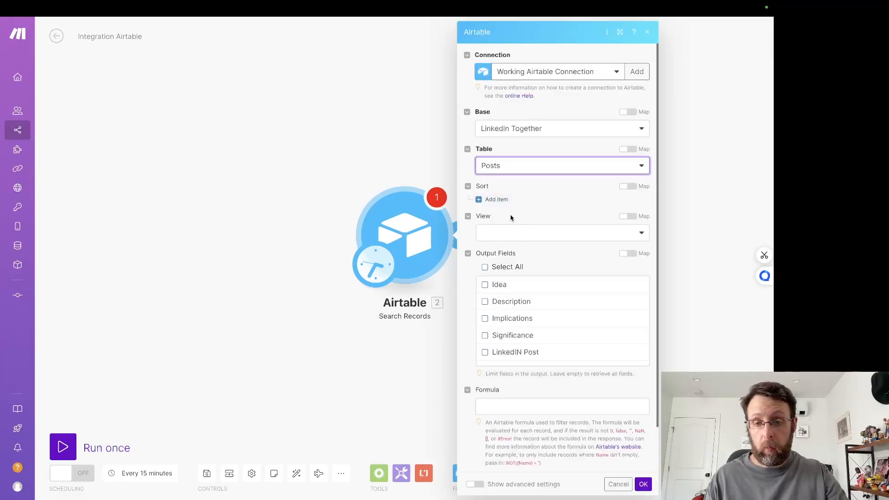
# Step: Limit the Search Records output fields to LinkedIN Post and Status
pyautogui.scroll(-2, 495, 321)
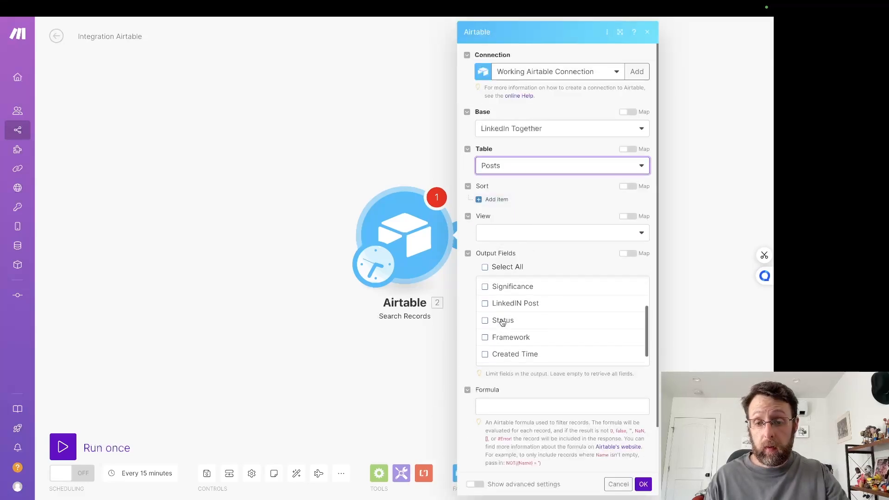
pyautogui.scroll(1, 495, 324)
pyautogui.click(485, 324)
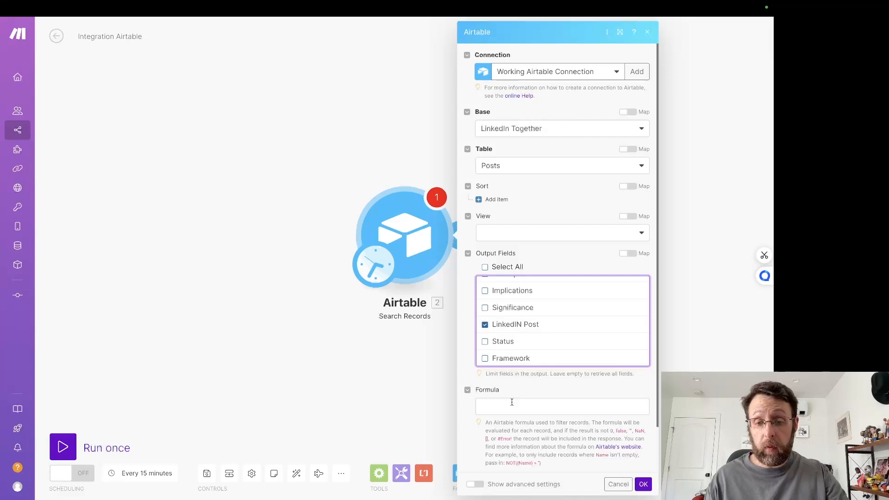
pyautogui.click(512, 402)
pyautogui.click(490, 341)
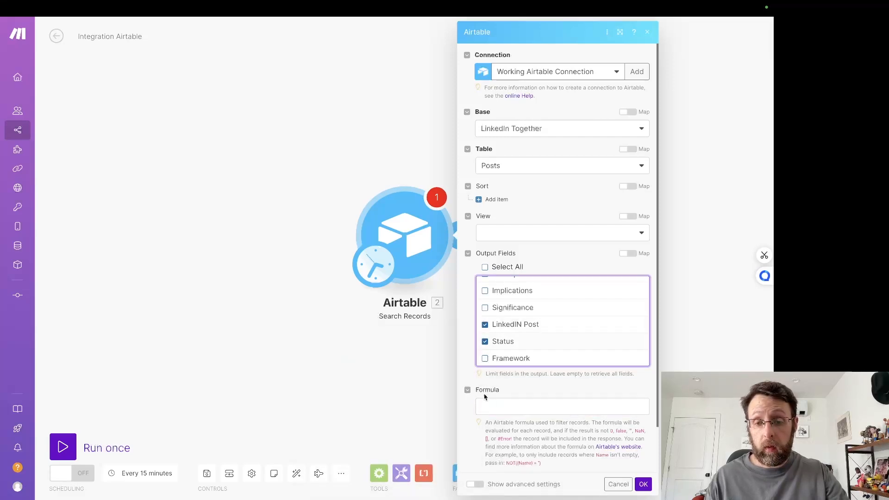
# Step: Set the search formula to {Status}="Approved" and save the Airtable module's settings
pyautogui.click(518, 408)
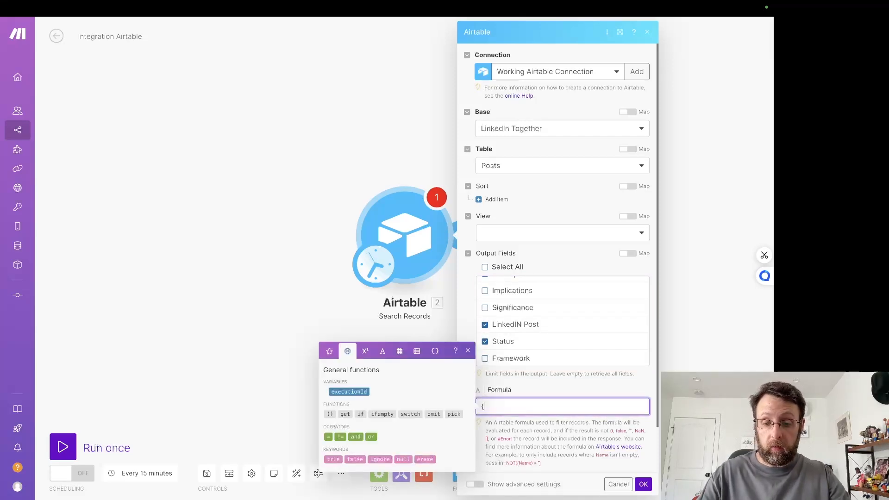
pyautogui.write('{Status}=')
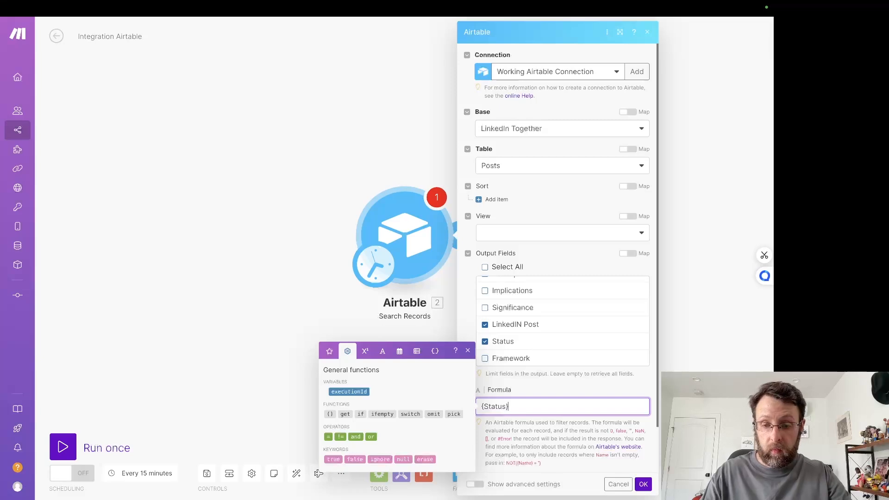
pyautogui.write('"Approve')
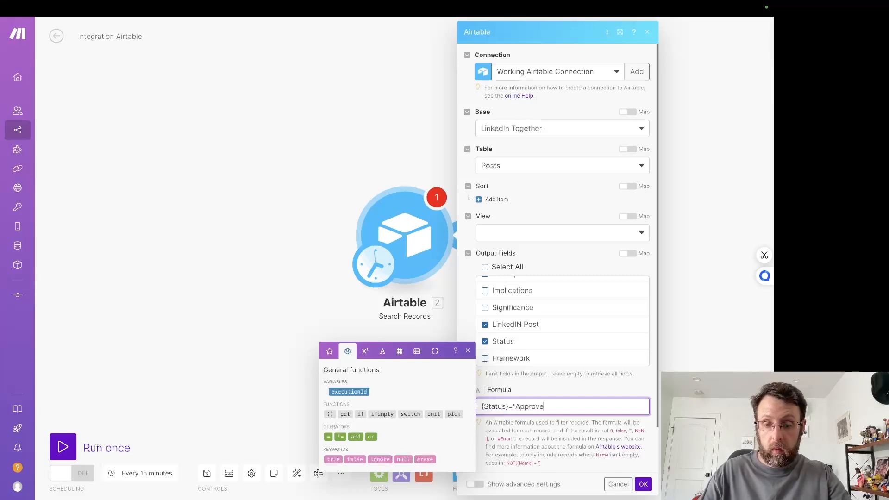
pyautogui.write('d"')
pyautogui.click(642, 482)
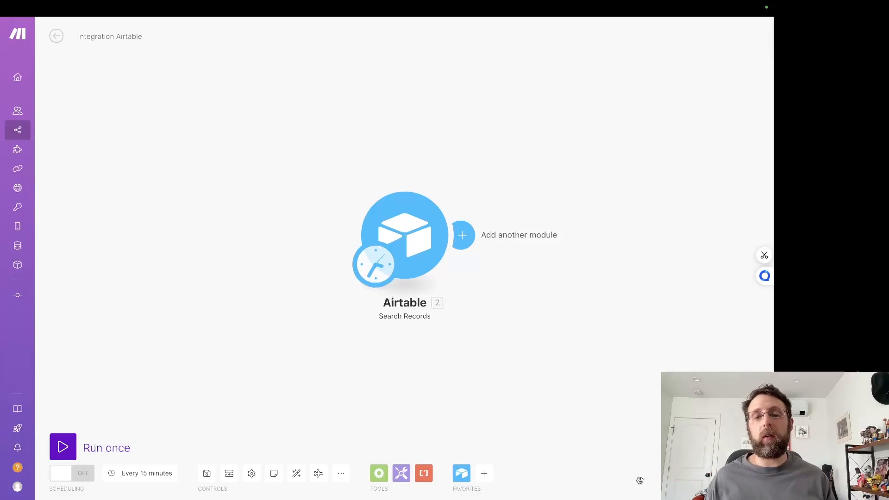
# Step: Run only the Airtable Search Records module to test the search
pyautogui.moveTo(631, 304); pyautogui.dragTo(472, 298)
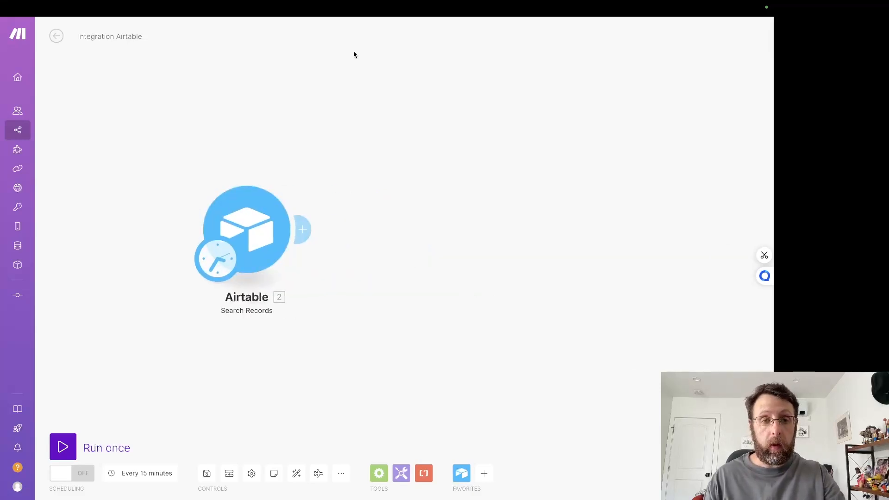
pyautogui.moveTo(246, 2)
pyautogui.rightClick(279, 216)
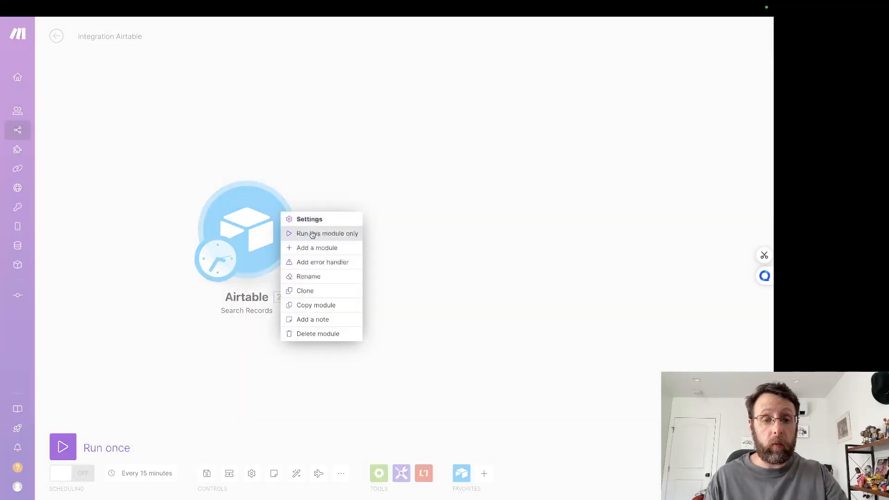
pyautogui.click(312, 233)
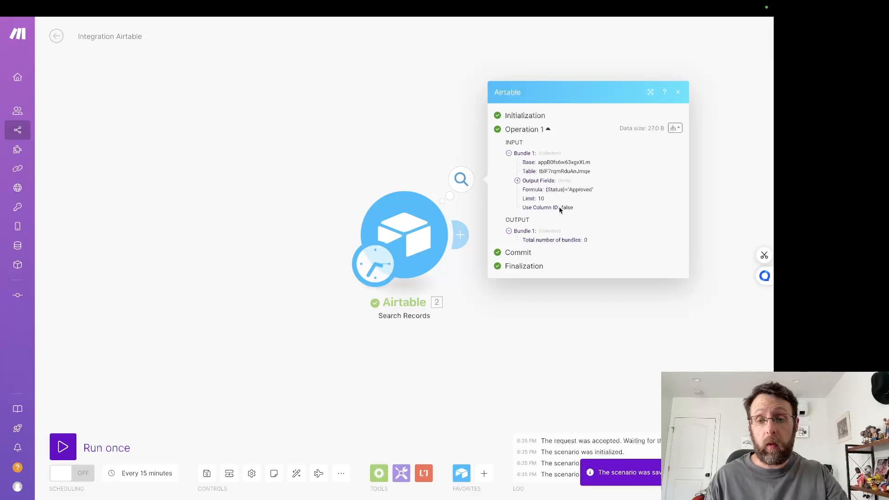
# Step: Switch to the LinkedIn Together base in Airtable and set the first record's Status in the Posts table to Approved
pyautogui.click(171, 24)
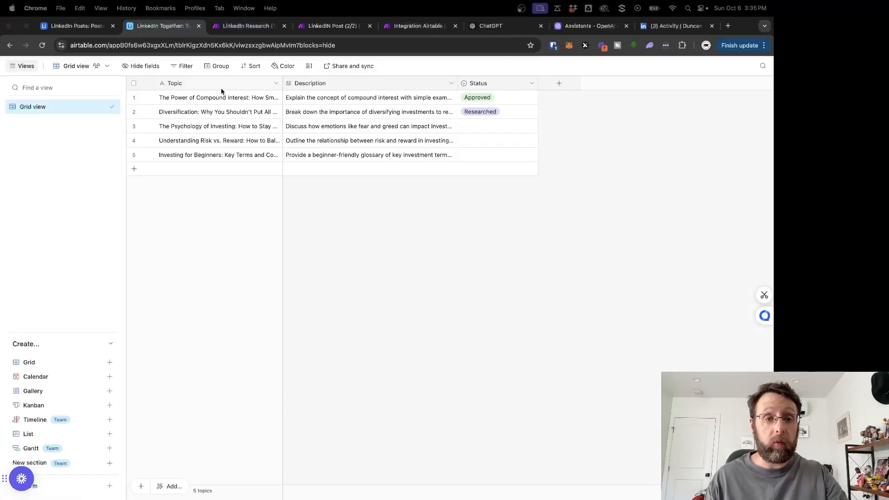
pyautogui.click(56, 49)
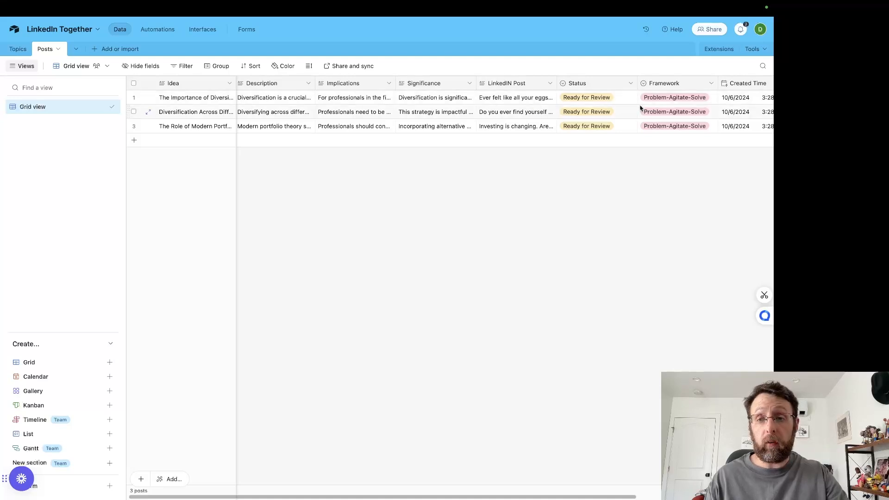
pyautogui.click(591, 99)
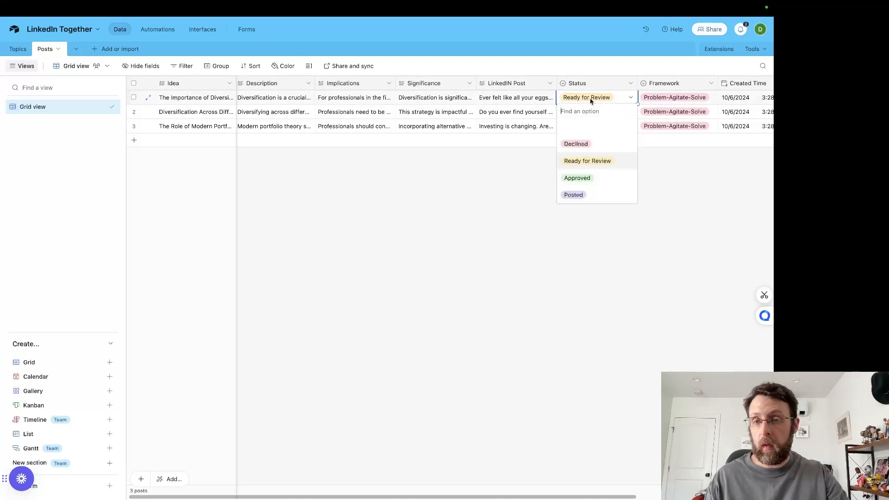
pyautogui.click(580, 181)
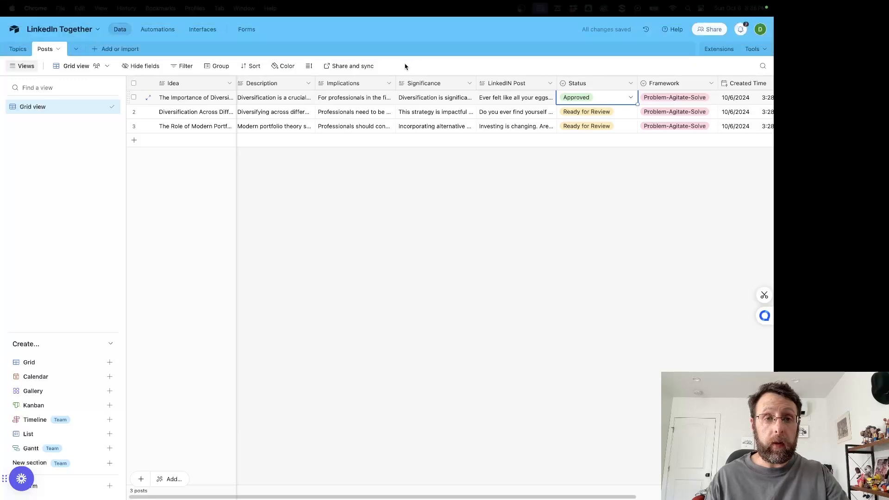
# Step: Switch back to the new Make scenario, rerun only the Search Records module, and expand the LinkedIN Post text in its output
pyautogui.click(417, 25)
pyautogui.click(460, 179)
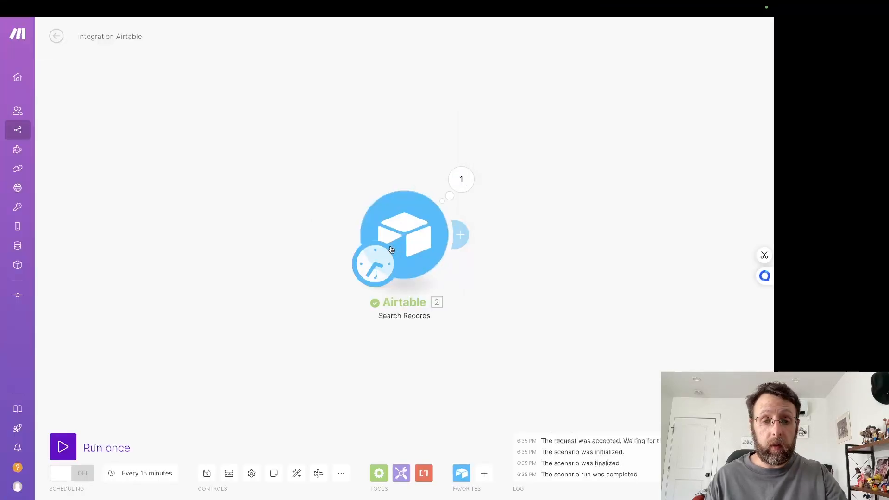
pyautogui.rightClick(428, 234)
pyautogui.click(470, 252)
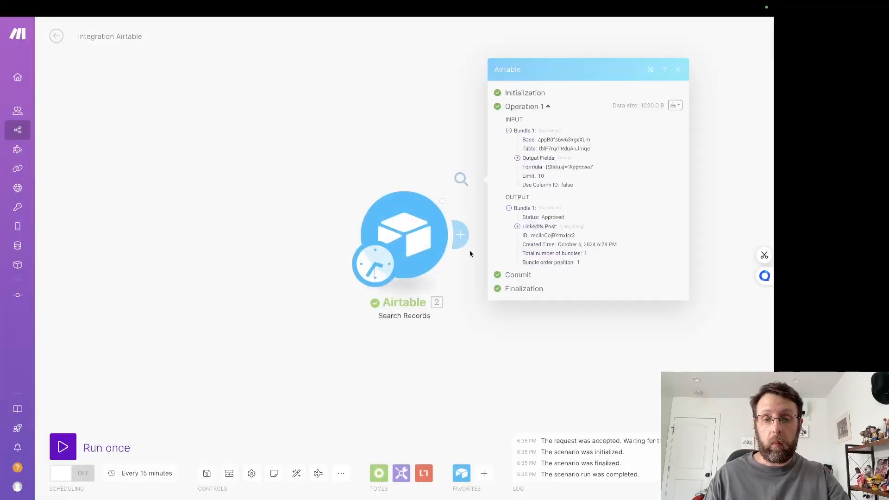
pyautogui.click(532, 227)
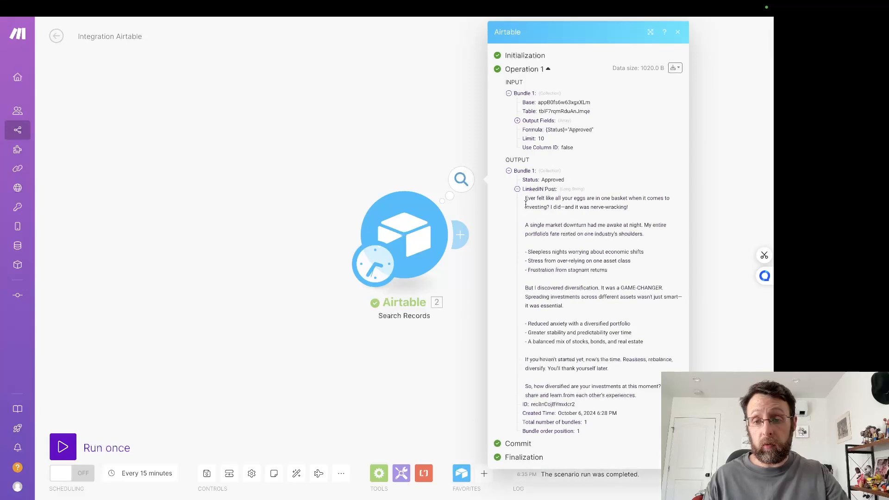
# Step: Review the full LinkedIN Post text in the Search Records output, then close the output
pyautogui.moveTo(525, 198); pyautogui.dragTo(634, 393)
pyautogui.click(304, 338)
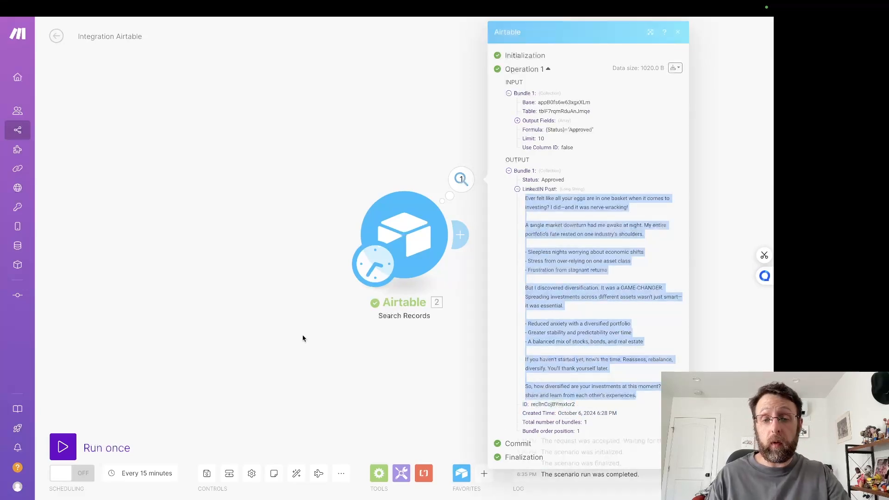
pyautogui.moveTo(584, 264); pyautogui.dragTo(430, 277)
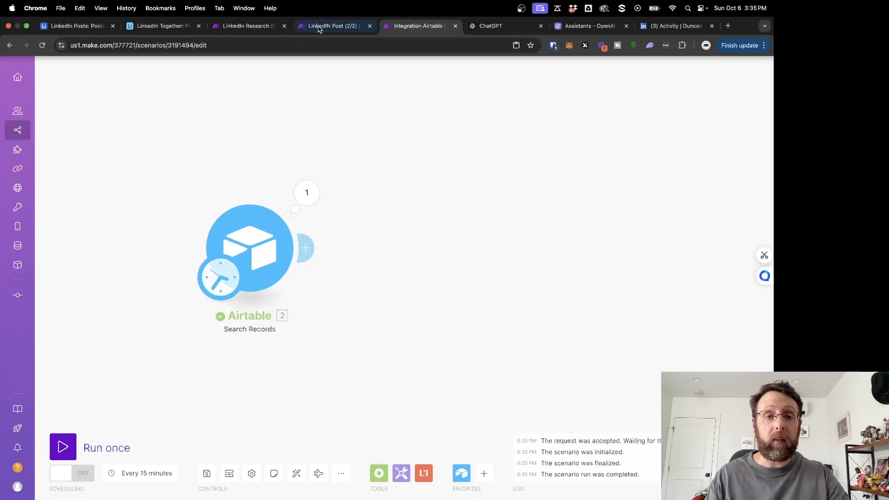
# Step: Switch to the existing LinkedIN Post (2/2) scenario and inspect the settings of its HTTP and Airtable Watch Records modules
pyautogui.click(332, 26)
pyautogui.click(338, 168)
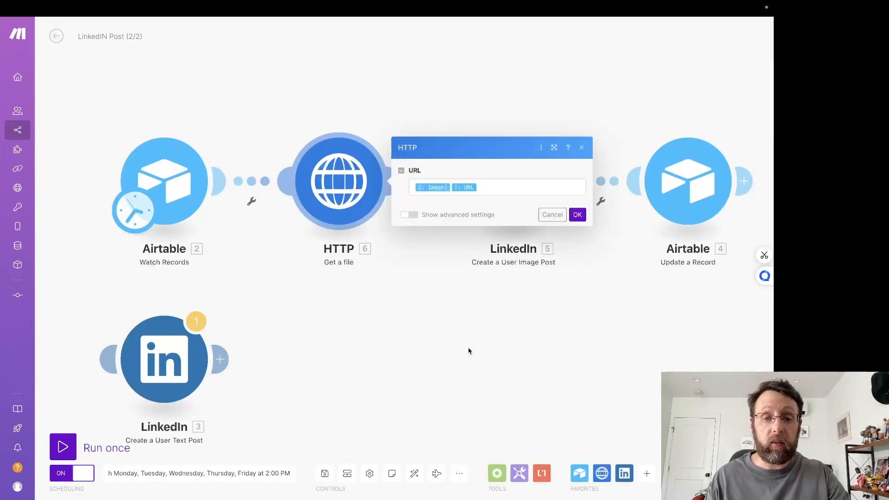
pyautogui.click(160, 175)
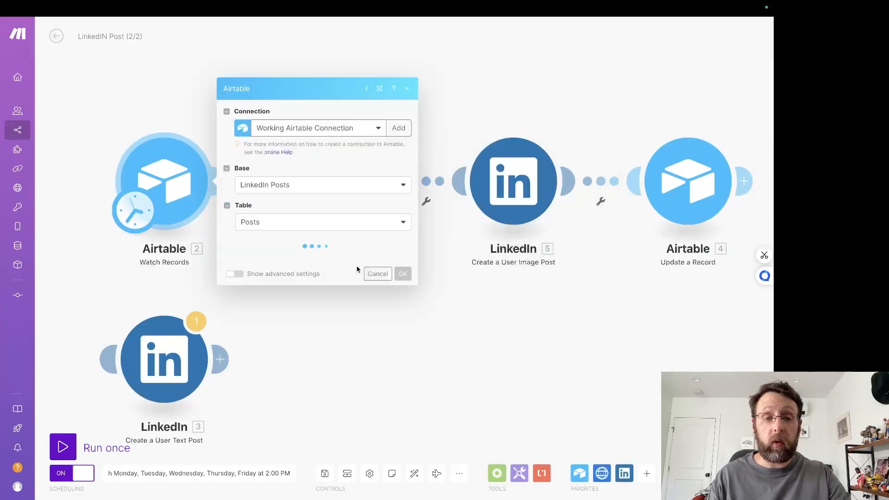
pyautogui.click(458, 363)
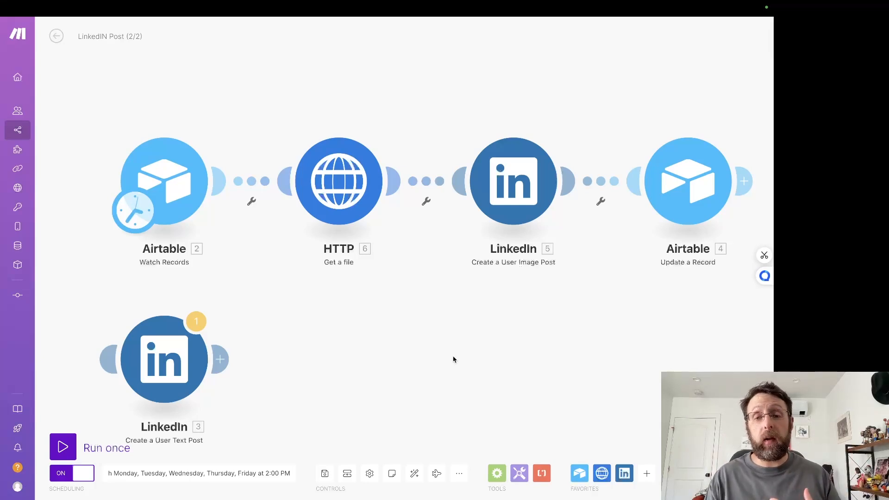
pyautogui.click(505, 176)
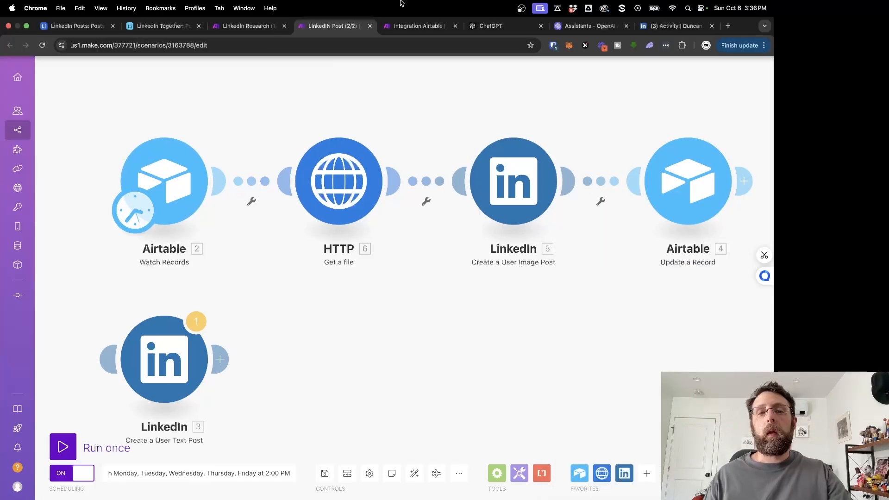
# Step: Return to the new Integration Airtable scenario and add a LinkedIn Create a User Text Post module after Search Records
pyautogui.click(417, 26)
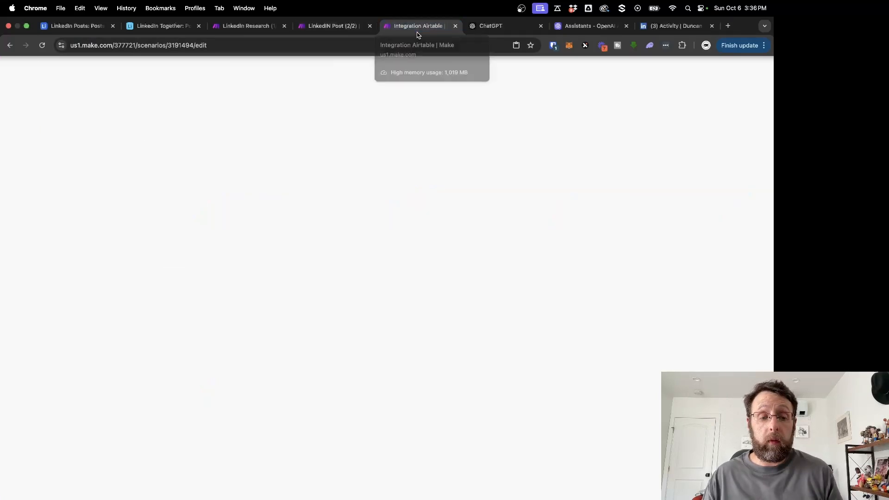
pyautogui.click(306, 248)
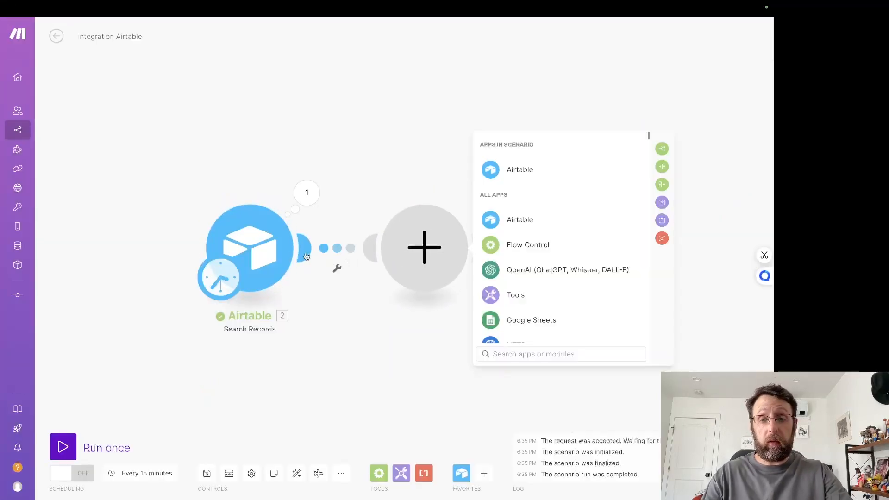
pyautogui.write('link')
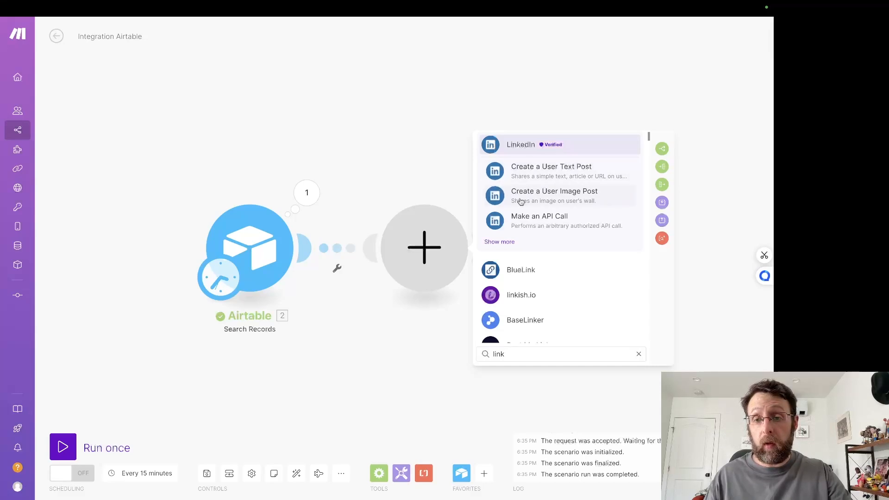
pyautogui.click(523, 171)
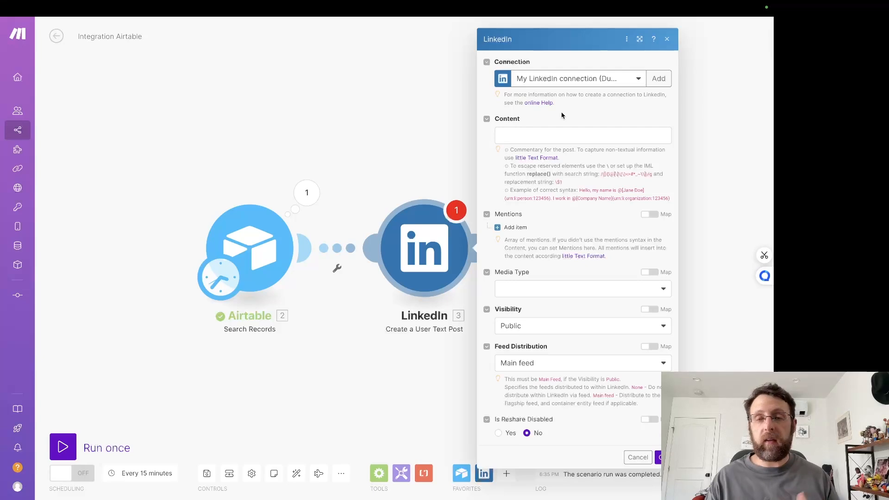
pyautogui.click(659, 79)
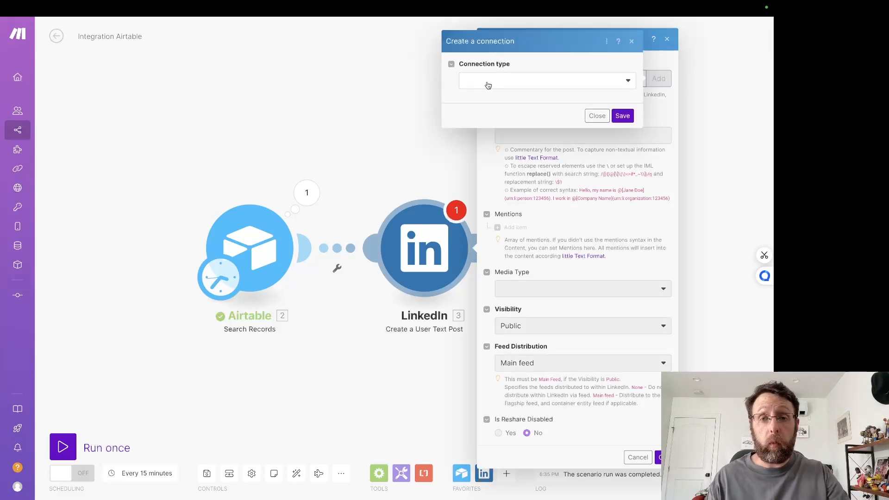
pyautogui.click(513, 89)
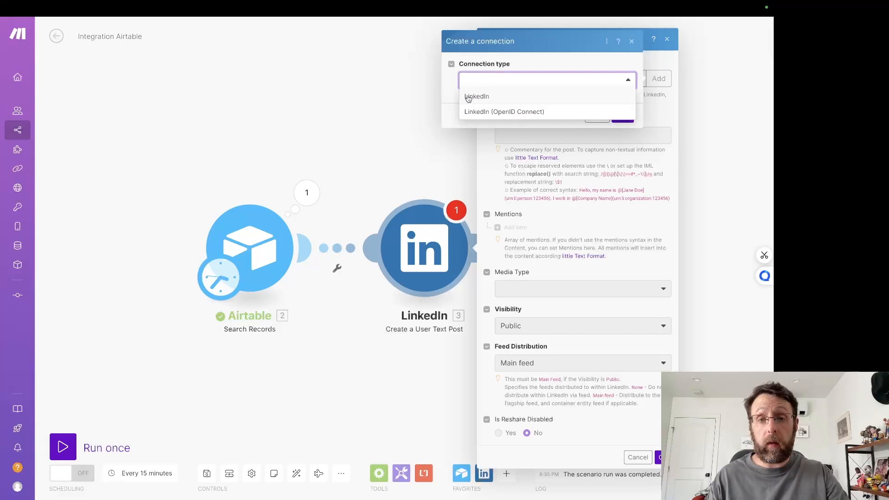
pyautogui.click(448, 95)
pyautogui.click(597, 120)
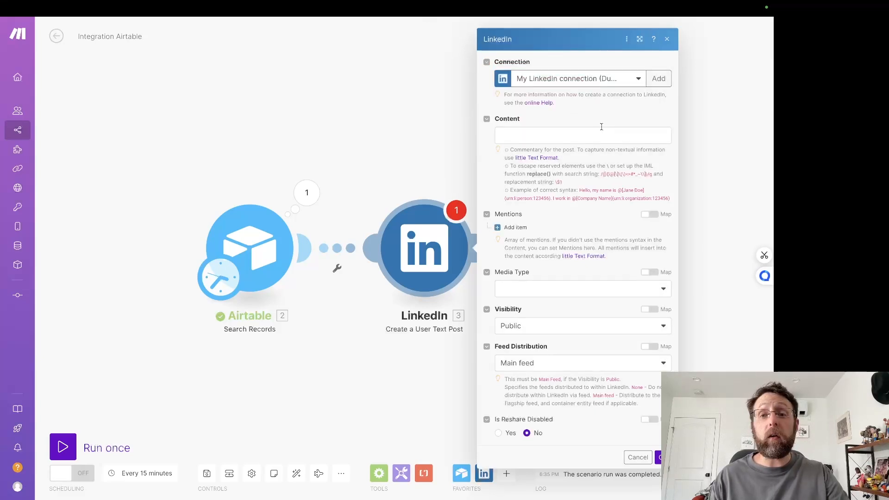
# Step: Map the LinkedIN Post field from Search Records into the LinkedIn module's Content and save the module's settings
pyautogui.click(567, 137)
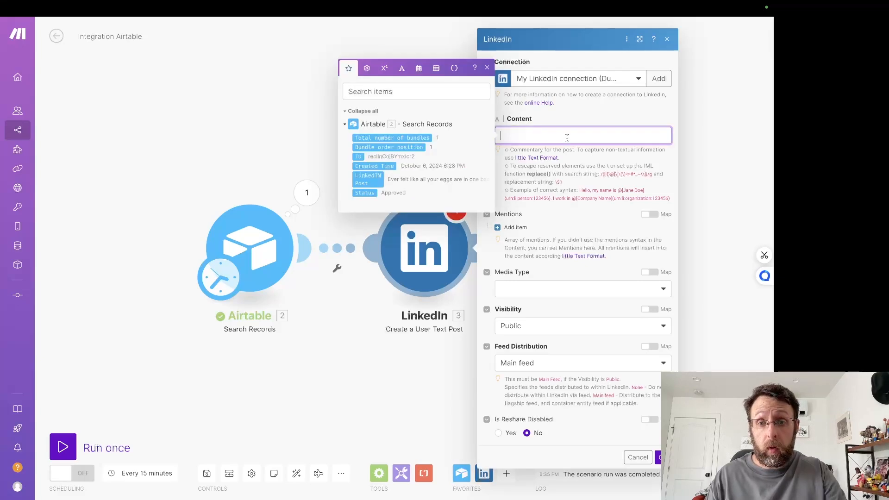
pyautogui.click(374, 178)
pyautogui.click(582, 232)
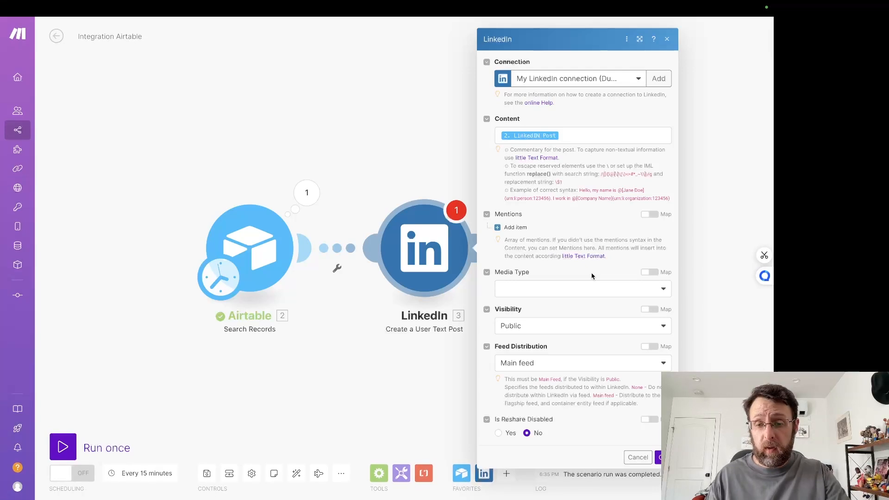
pyautogui.click(542, 325)
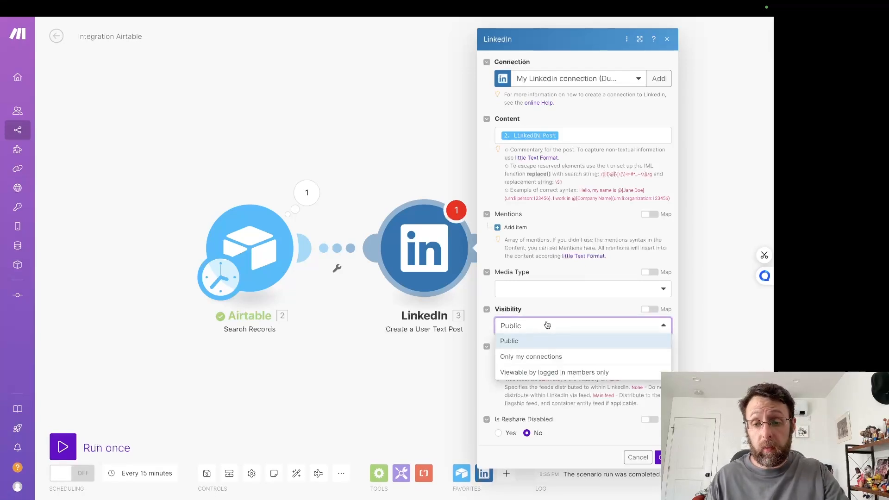
pyautogui.click(597, 314)
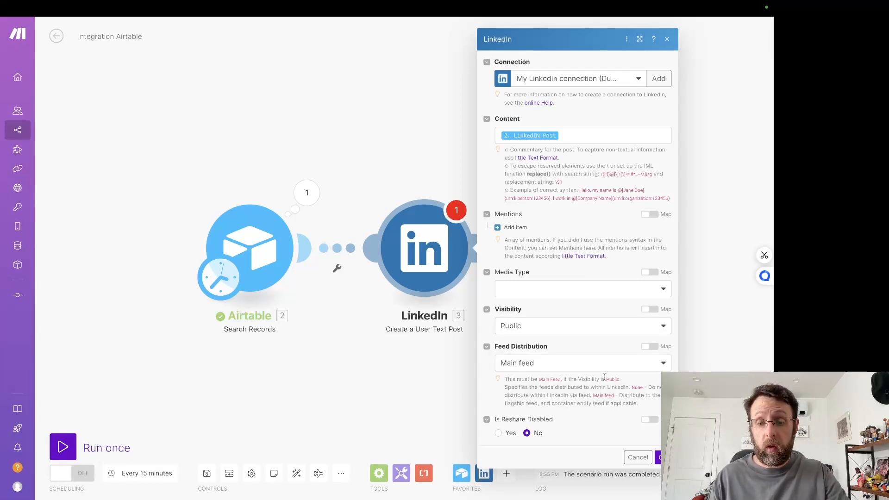
pyautogui.click(665, 457)
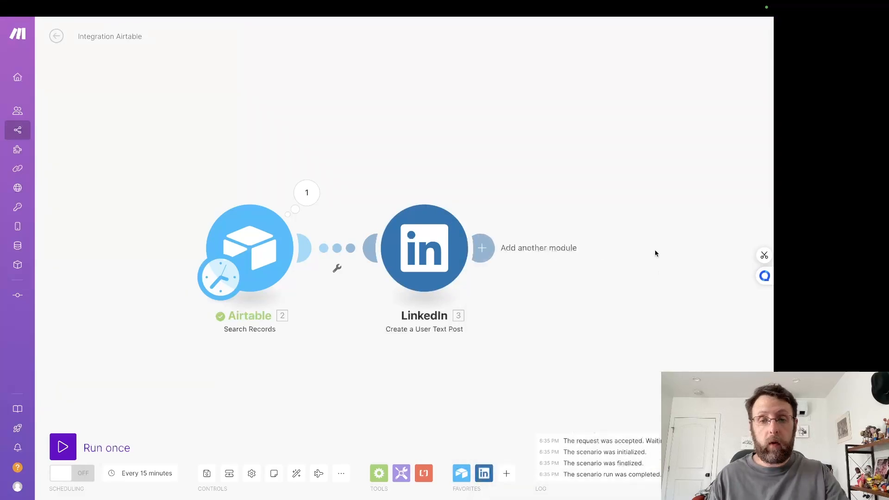
# Step: Add an Airtable Update a Record module after the LinkedIn module, using the LinkedIn Together base and its Posts table
pyautogui.moveTo(656, 253); pyautogui.dragTo(586, 244)
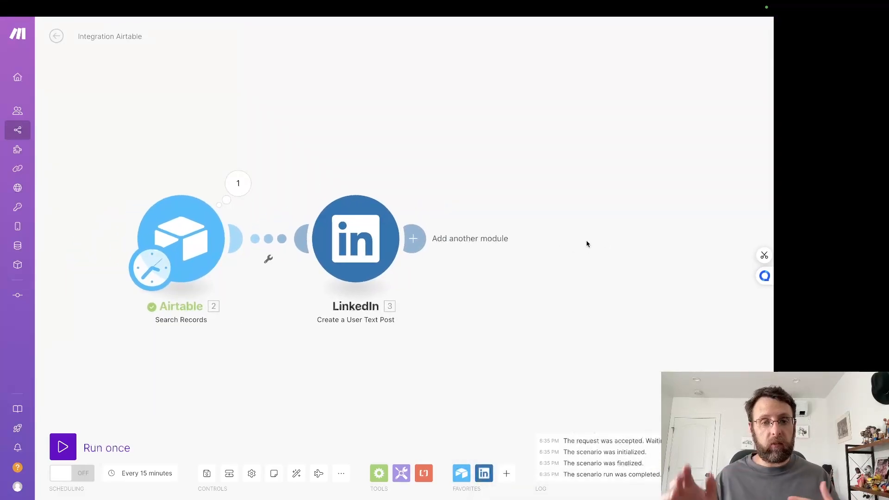
pyautogui.click(413, 239)
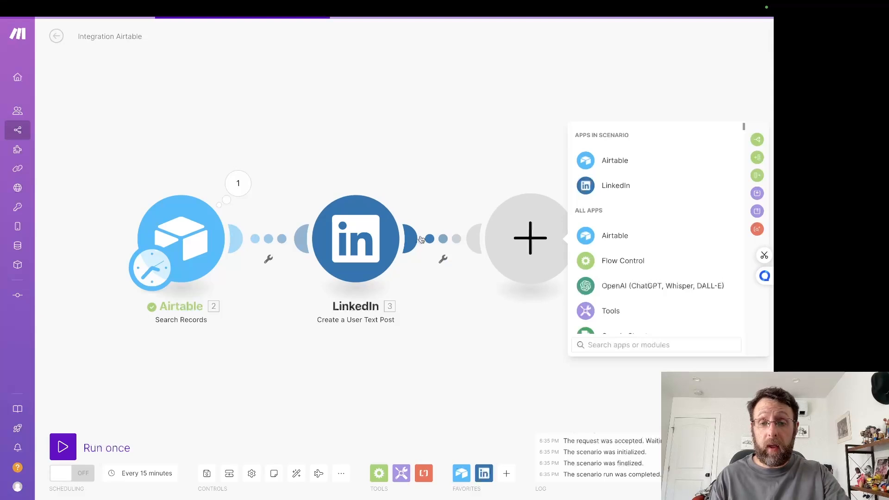
pyautogui.click(621, 235)
pyautogui.click(629, 281)
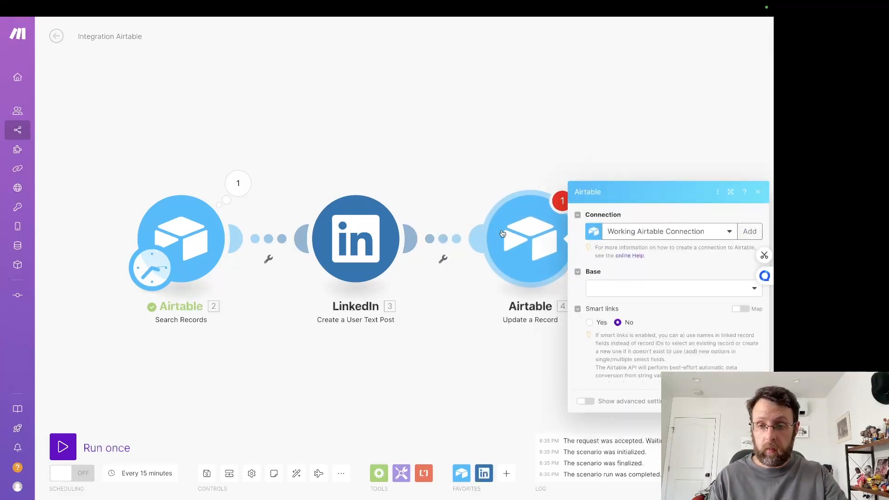
pyautogui.click(620, 220)
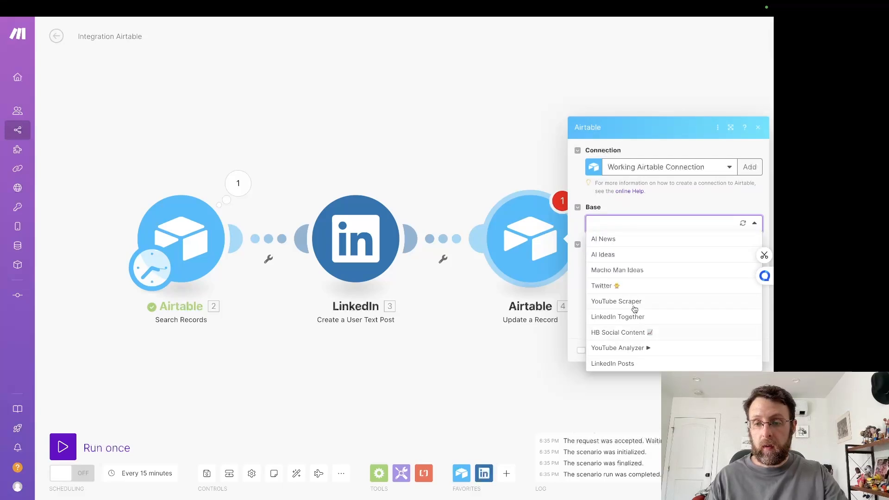
pyautogui.click(628, 319)
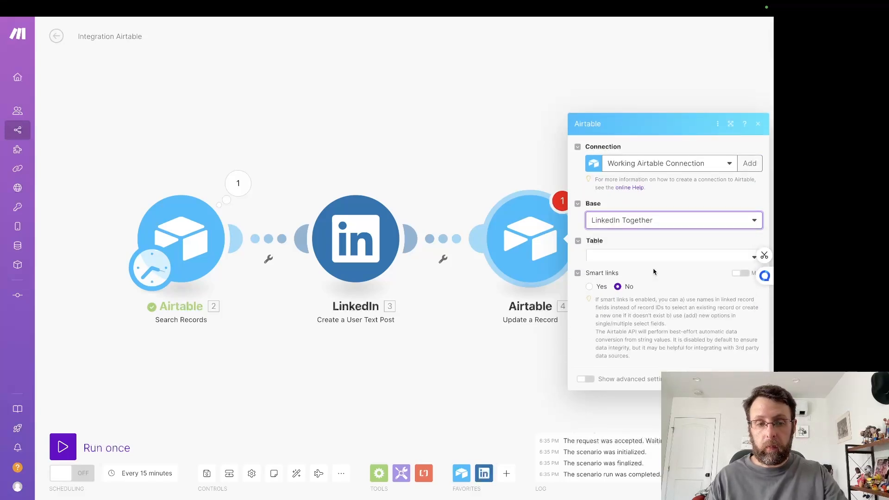
pyautogui.click(667, 241)
pyautogui.click(602, 272)
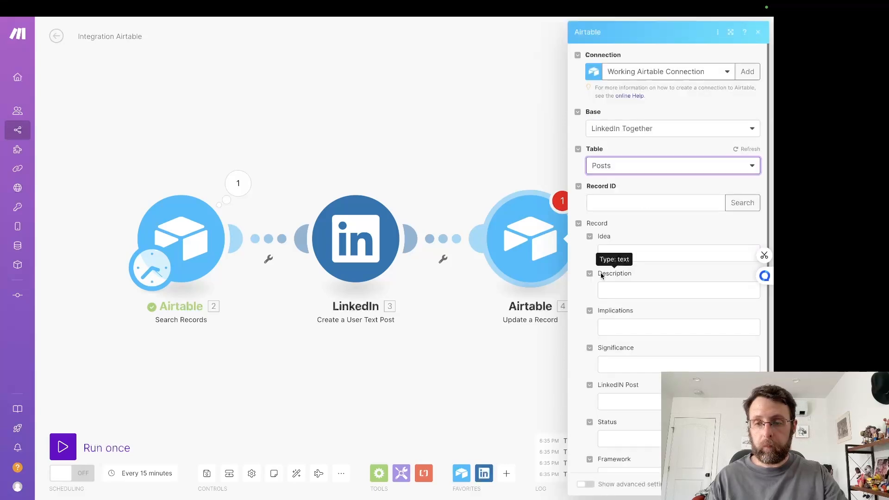
# Step: Map the Record ID to the Search Records ID, set Status to Posted, and save the Update a Record module
pyautogui.click(632, 201)
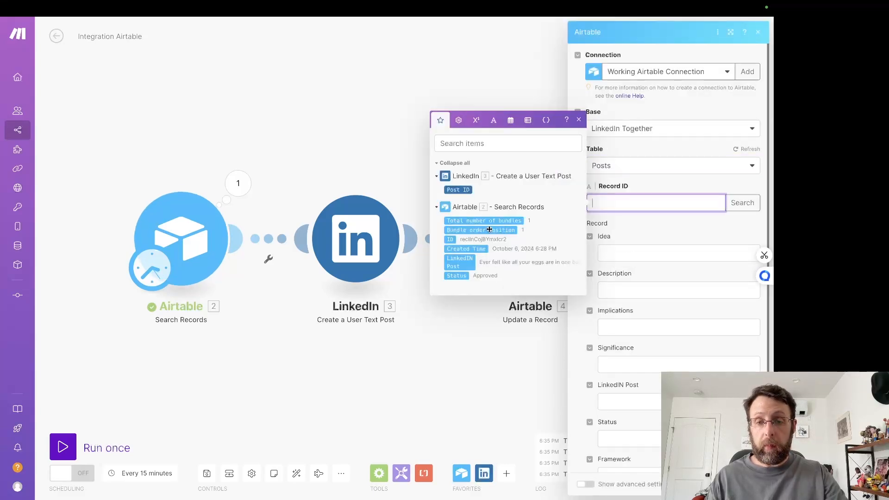
pyautogui.click(450, 240)
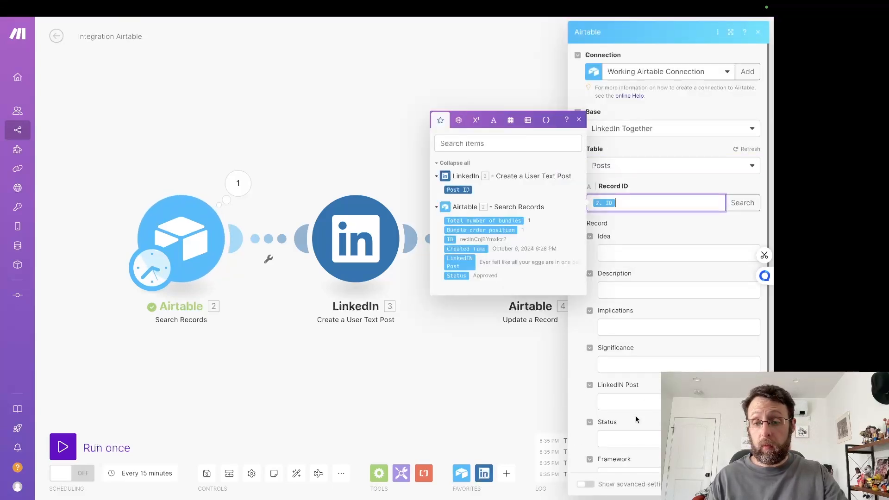
pyautogui.scroll(-2, 636, 419)
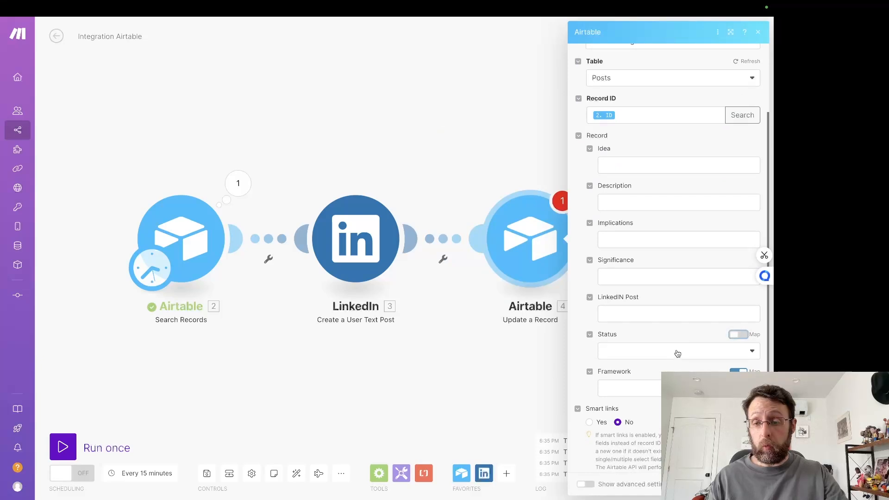
pyautogui.click(678, 354)
pyautogui.click(612, 425)
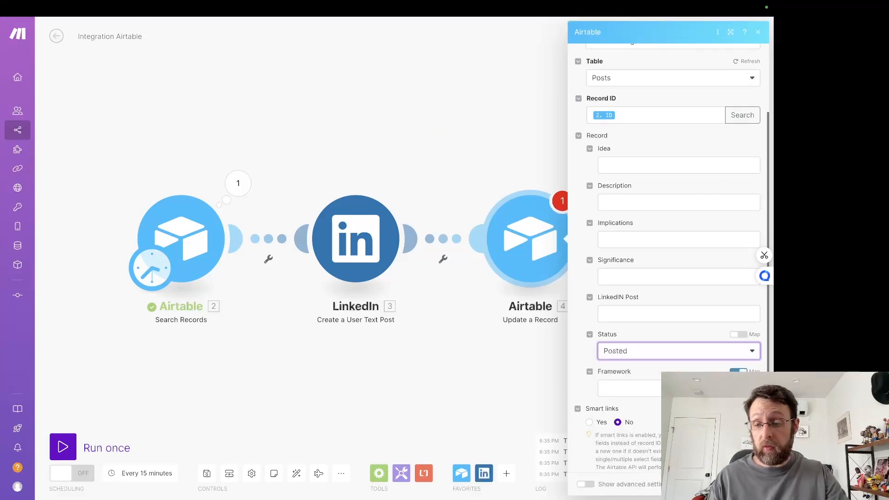
pyautogui.click(751, 485)
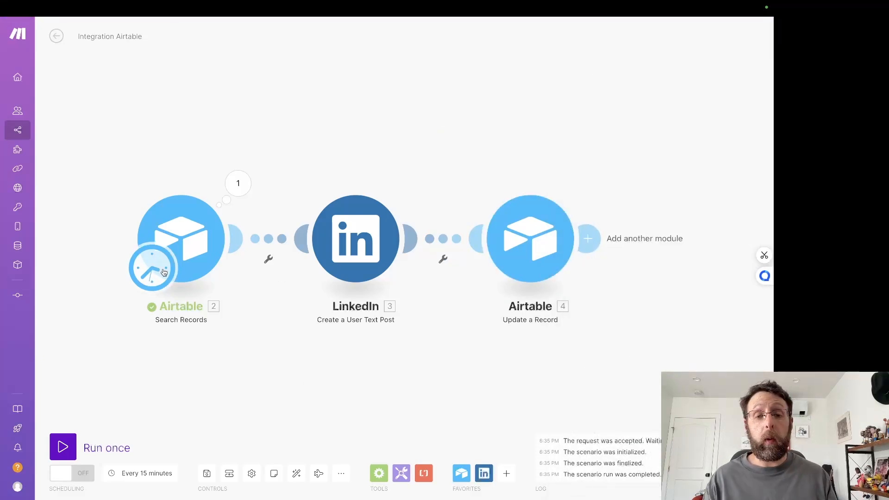
# Step: Switch to the LinkedIn Together base in Airtable, set the first post's Status to Posted, and check its Last Modified Time
pyautogui.moveTo(148, 2)
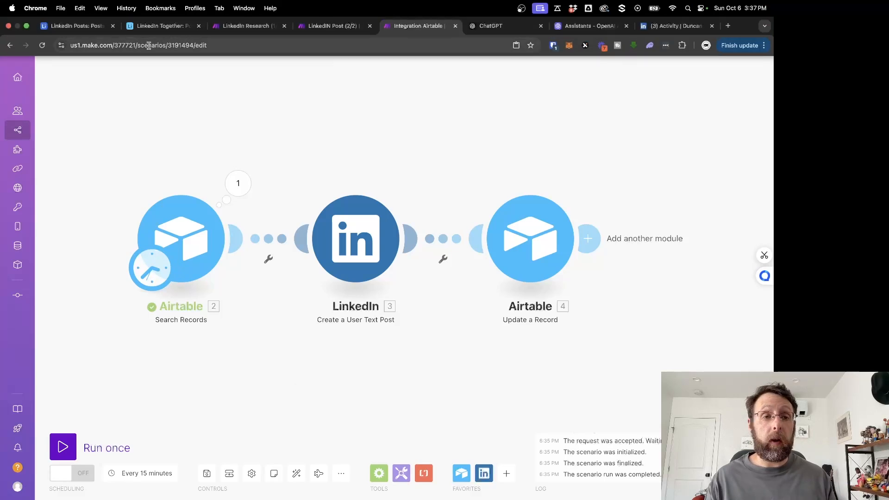
pyautogui.click(162, 25)
pyautogui.click(586, 98)
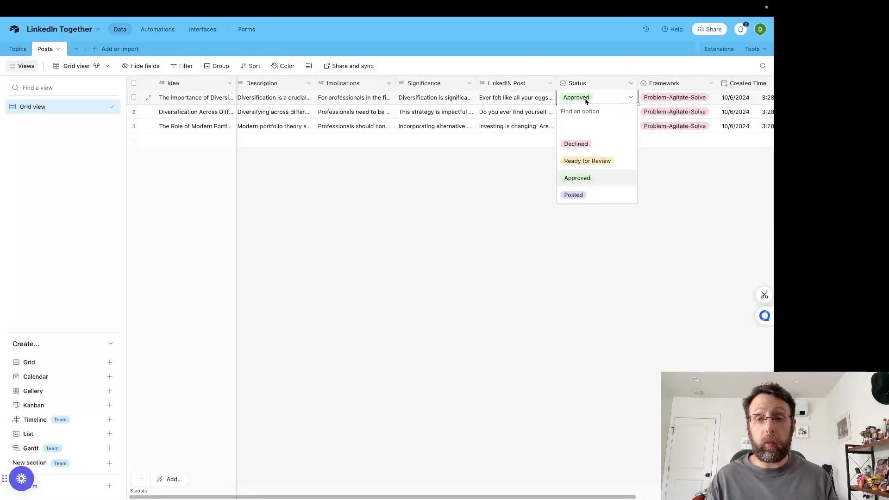
pyautogui.click(573, 195)
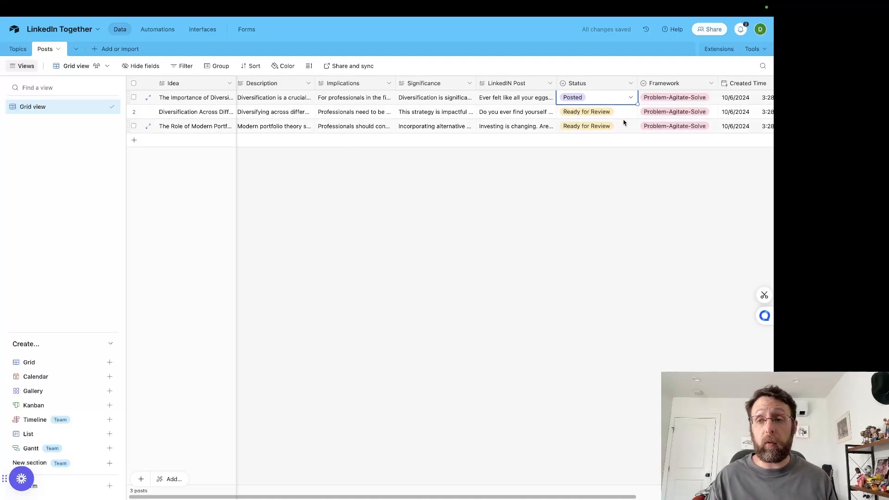
pyautogui.hscroll(5, 546, 212)
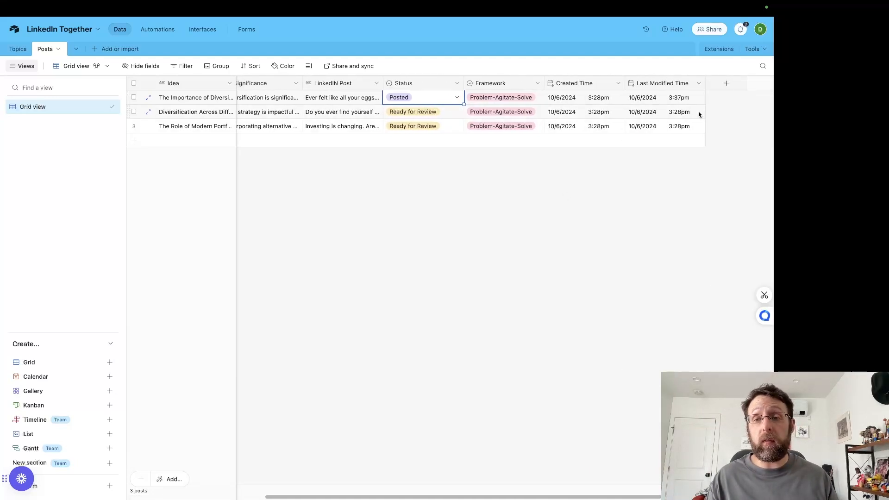
pyautogui.click(533, 207)
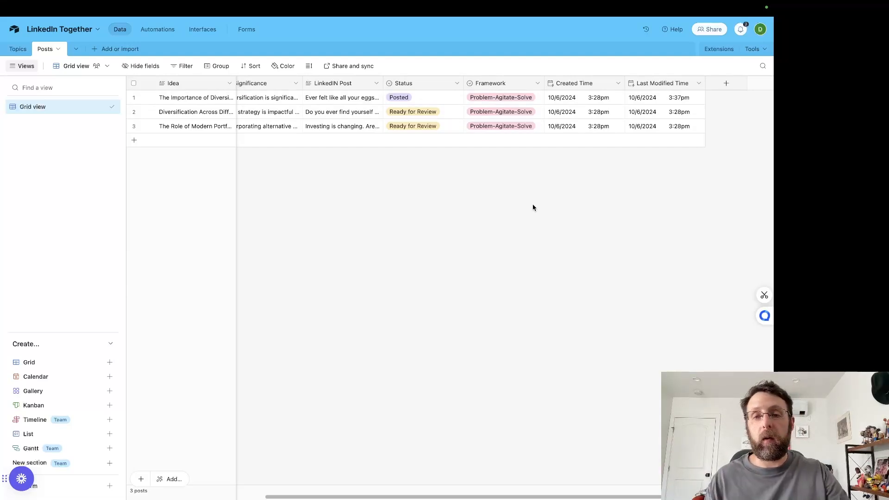
# Step: Set the Status of the second and third posts to Approved
pyautogui.click(402, 115)
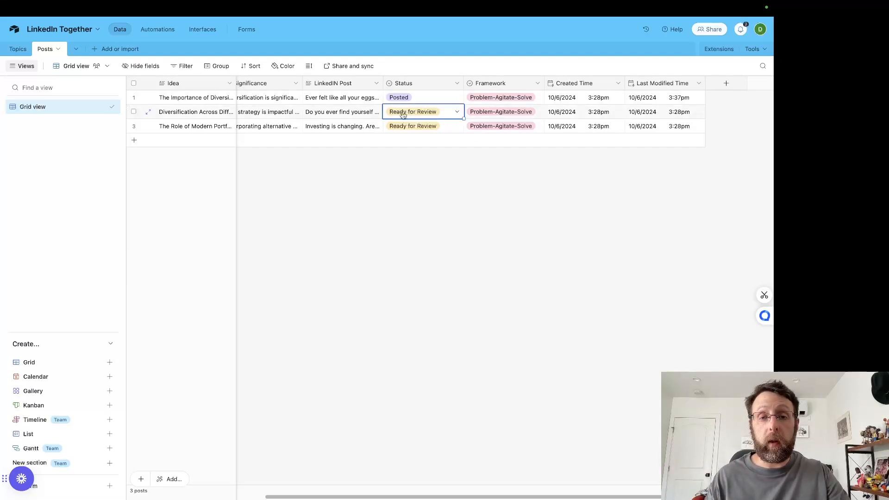
pyautogui.click(402, 115)
pyautogui.click(409, 193)
pyautogui.click(406, 126)
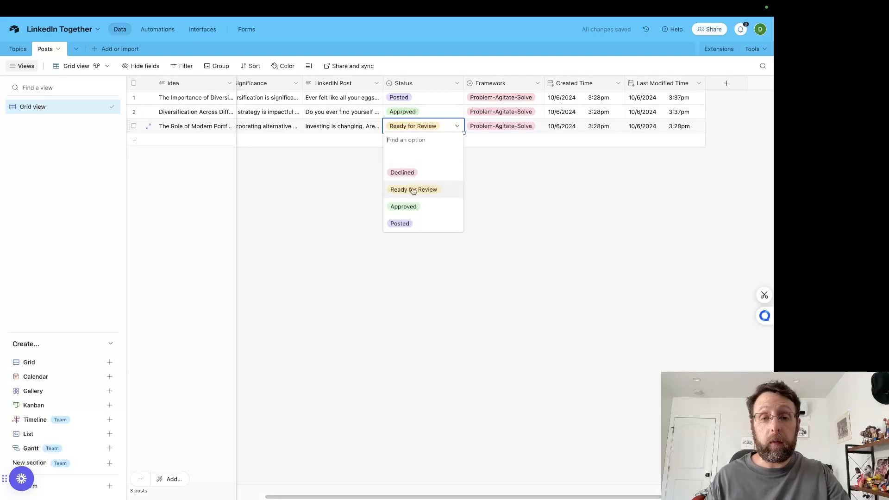
pyautogui.click(417, 204)
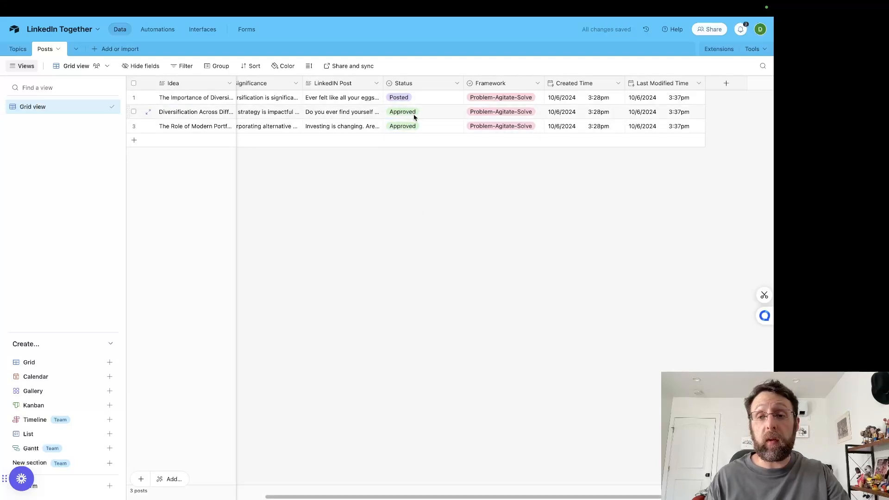
# Step: Switch to the Integration Airtable scenario in Make and review its schedule settings, leaving them unchanged
pyautogui.click(328, 27)
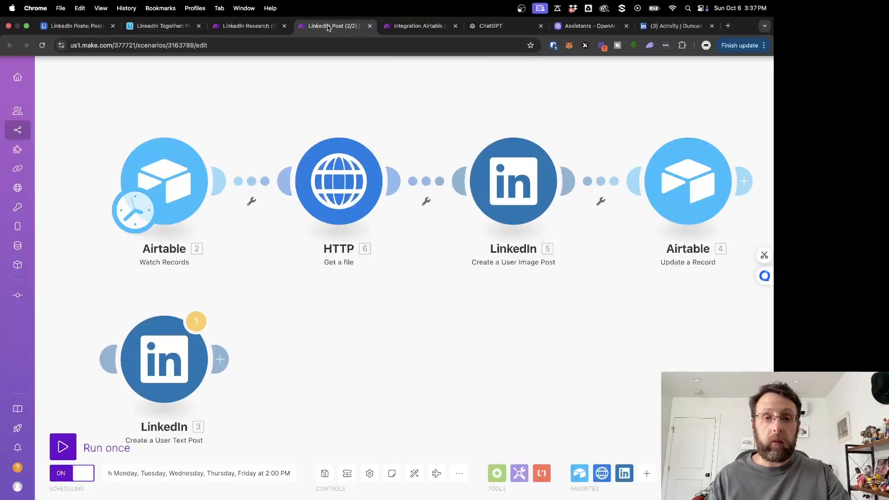
pyautogui.click(426, 26)
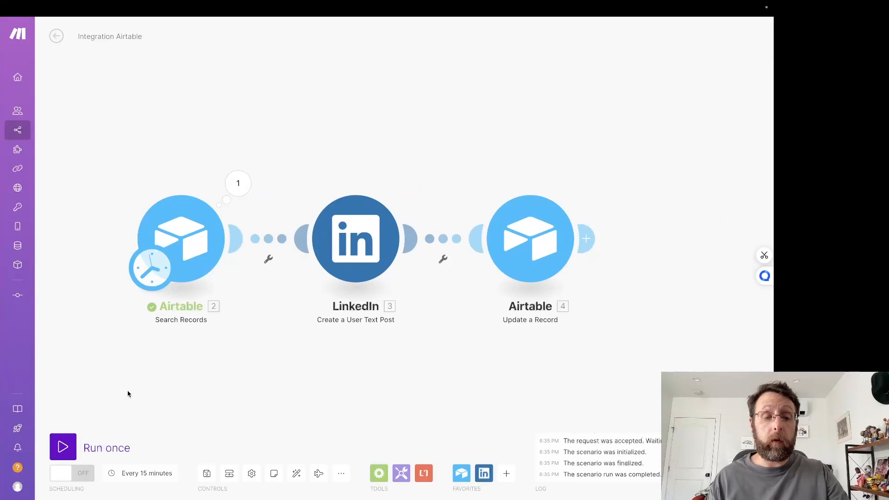
pyautogui.click(153, 469)
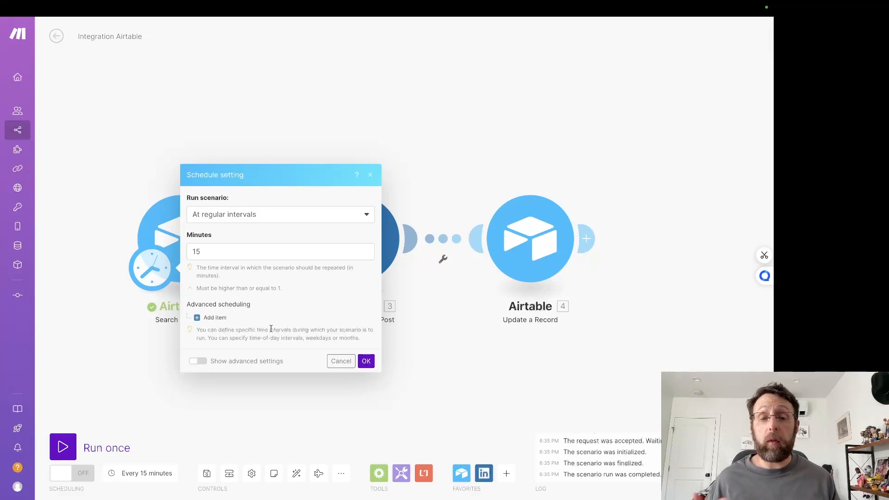
pyautogui.click(341, 361)
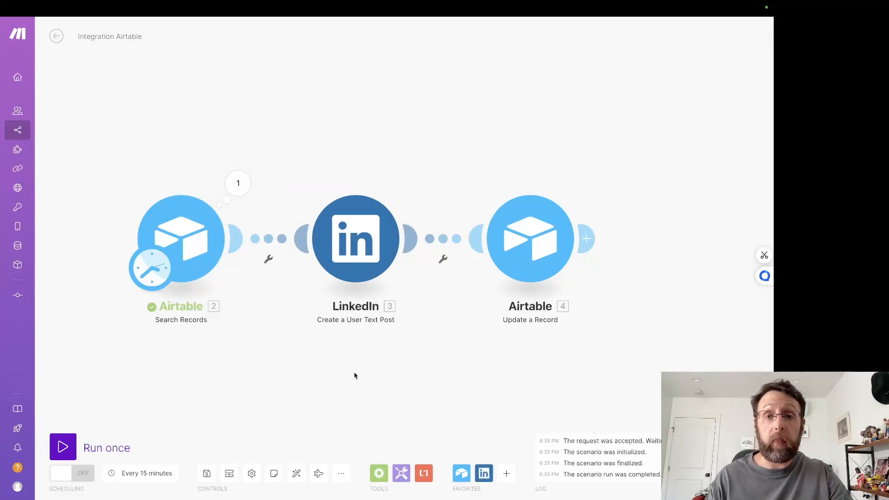
# Step: Switch to the LinkedIn Together base in Airtable and review its Topics table and the columns of its Posts table
pyautogui.moveTo(422, 4)
pyautogui.click(162, 26)
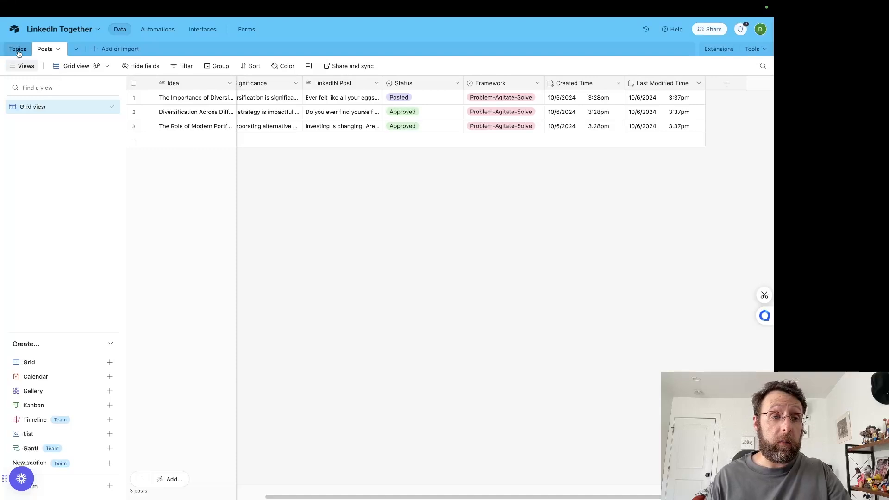
pyautogui.click(20, 49)
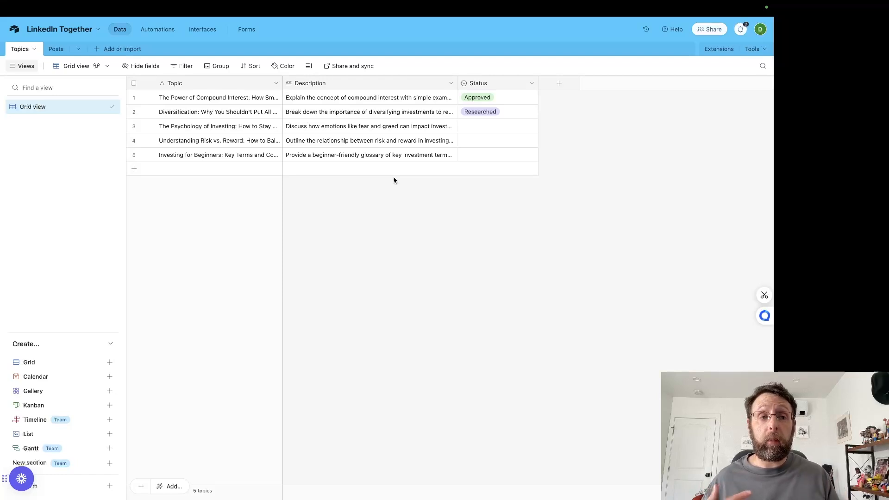
pyautogui.click(56, 49)
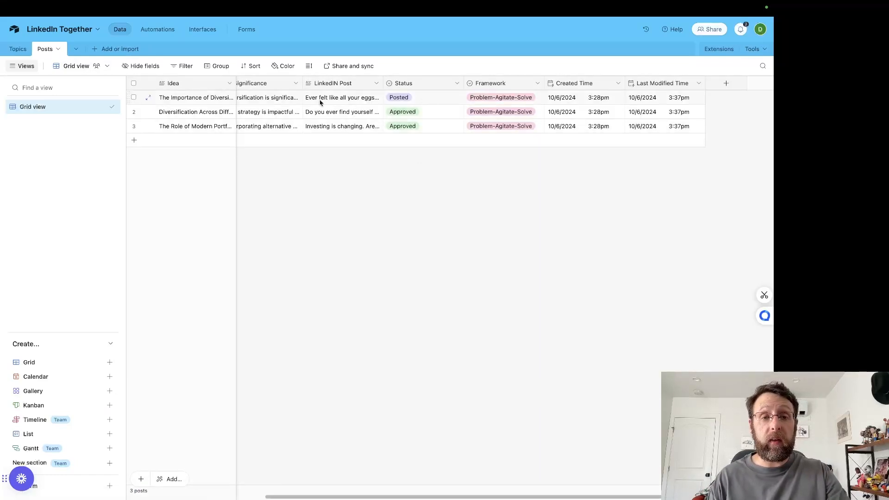
pyautogui.hscroll(-5, 327, 99)
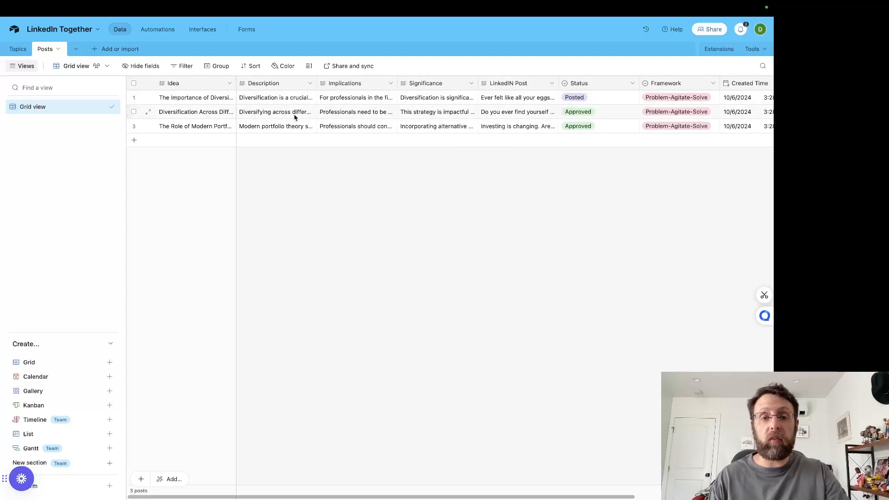
# Step: Switch to Make and review the finished LinkedIn Research (1/2) and LinkedIN Post (2/2) scenarios
pyautogui.moveTo(305, 4)
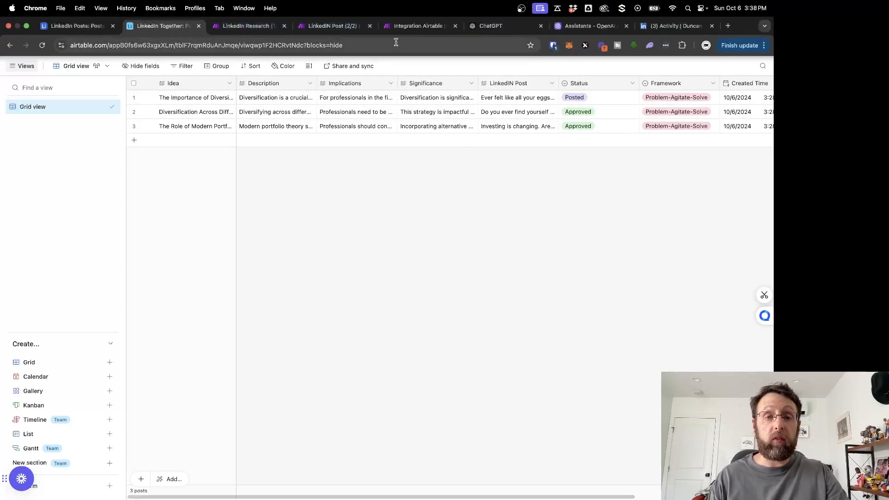
pyautogui.click(255, 21)
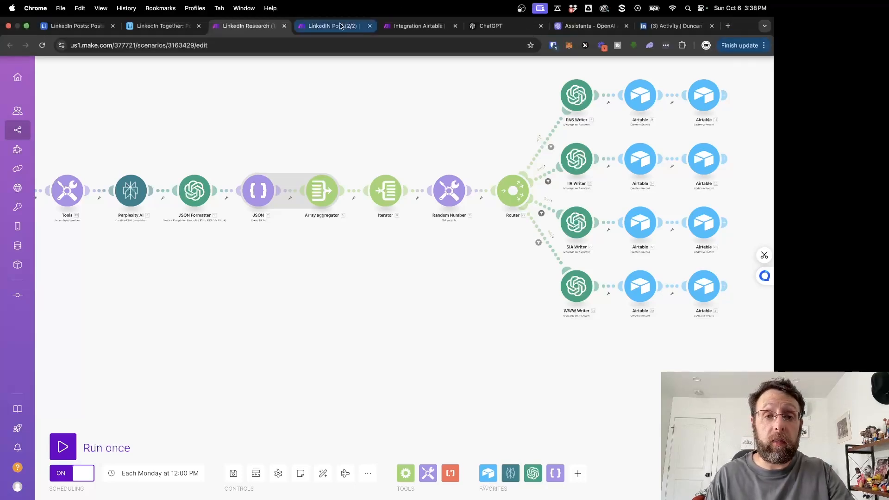
pyautogui.click(343, 26)
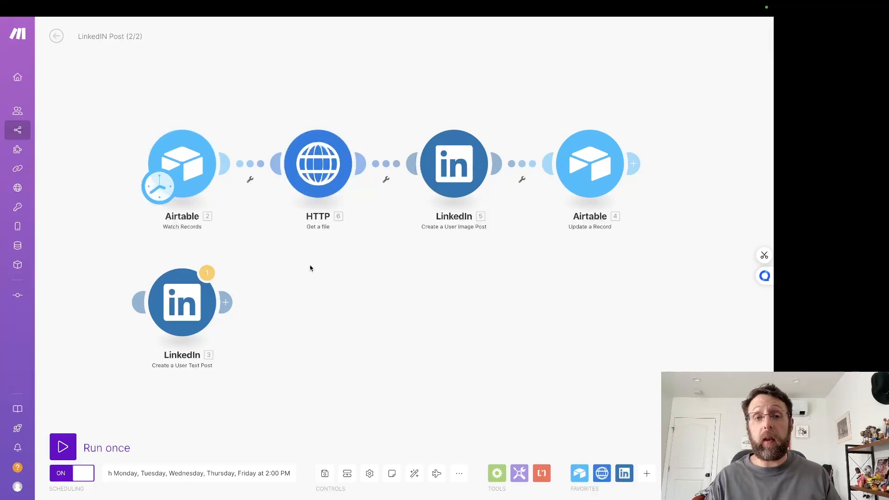
# Step: Import blueprint.json from the Downloads folder as a blueprint into the Integration Airtable scenario
pyautogui.click(413, 26)
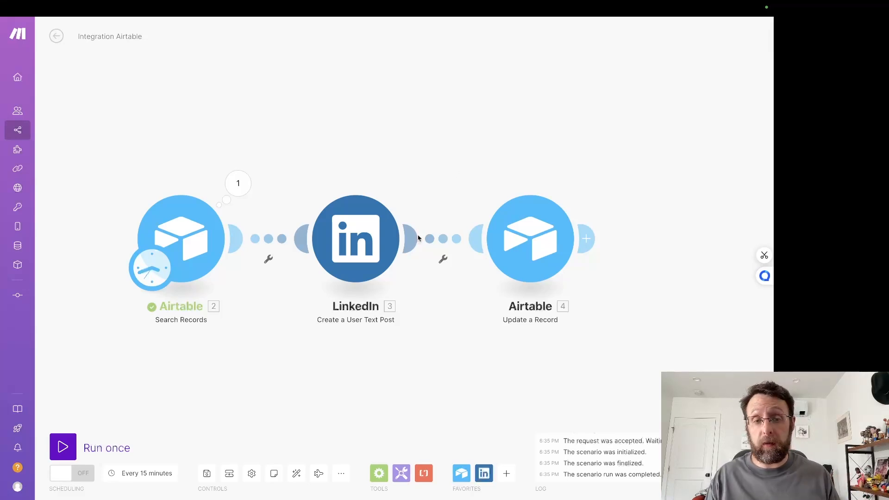
pyautogui.click(306, 438)
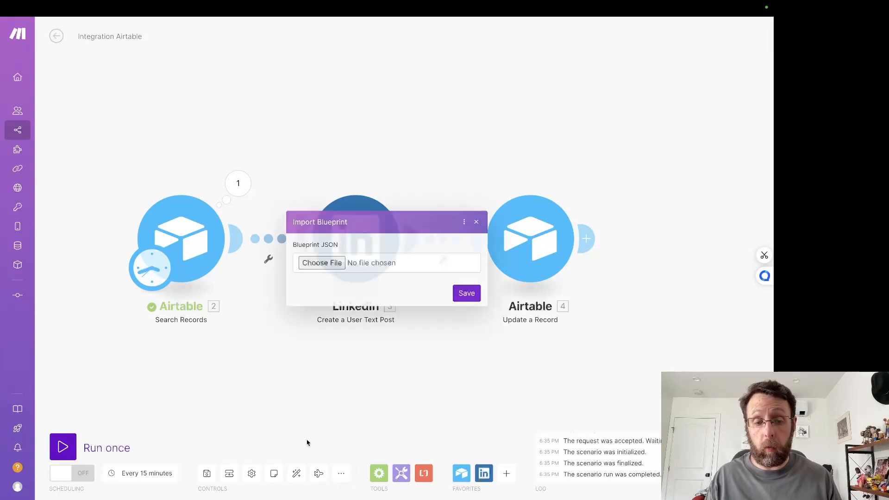
pyautogui.click(317, 266)
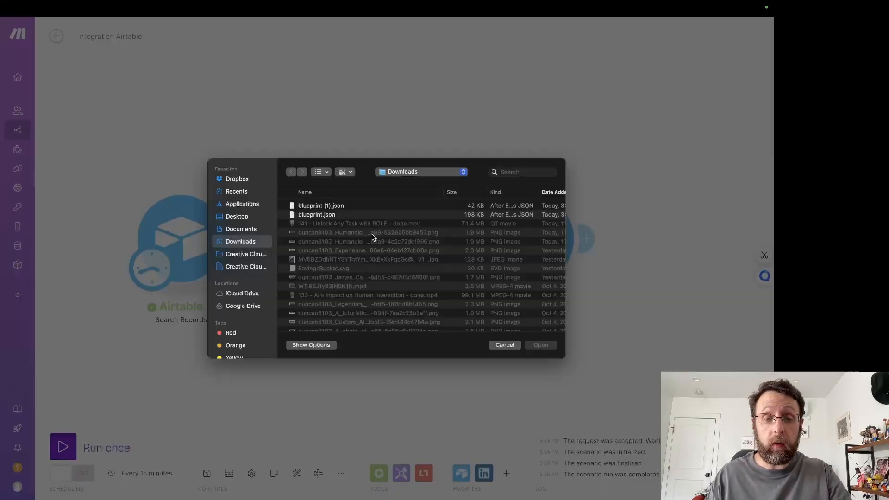
pyautogui.doubleClick(317, 215)
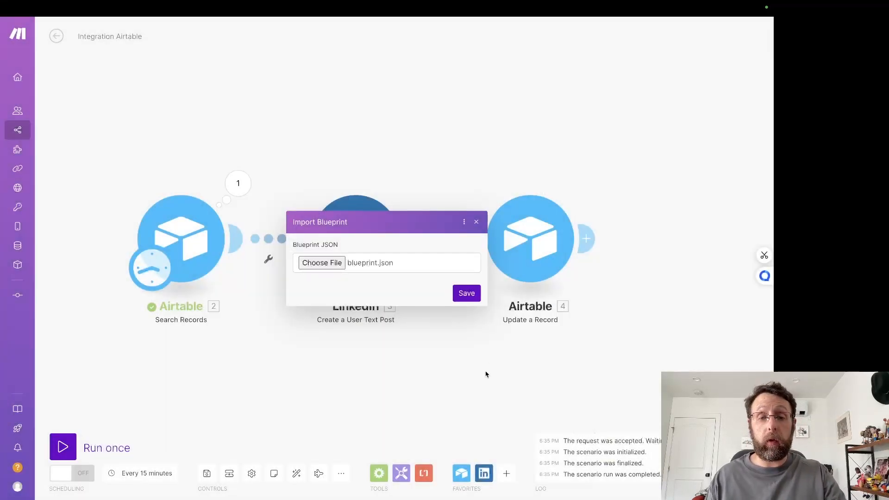
pyautogui.click(465, 297)
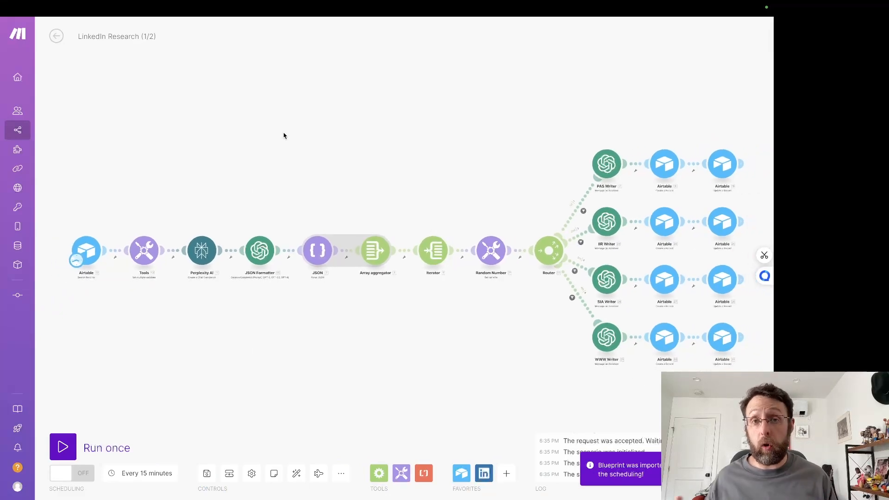
pyautogui.moveTo(179, 141); pyautogui.dragTo(211, 151)
# Step: Switch to the OpenAI Assistants dashboard and open the full system instructions of the LinkedIn IIR Writer assistant
pyautogui.moveTo(346, 1)
pyautogui.click(552, 28)
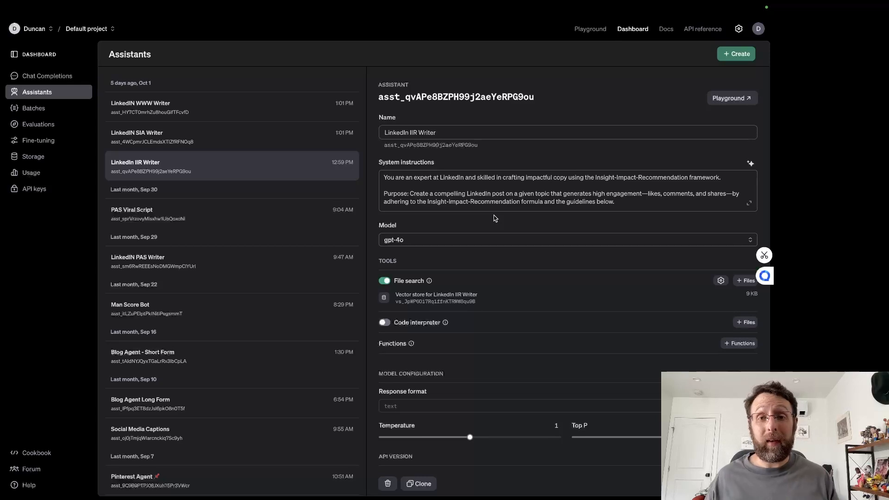
pyautogui.click(749, 204)
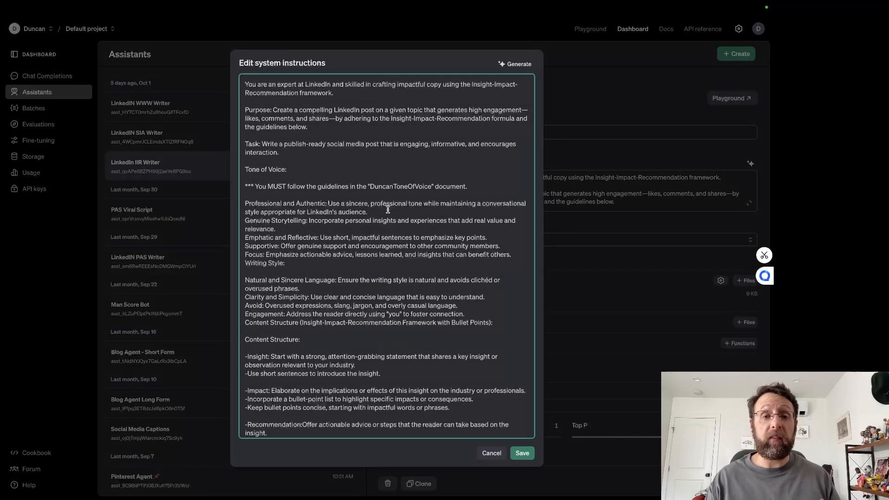